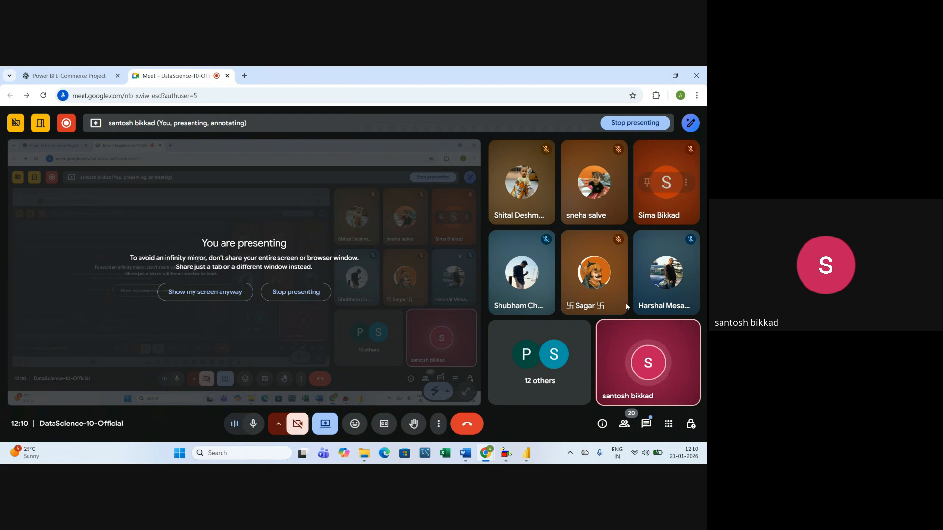
# Switch to the E Commerce report in Power BI Desktop and expand the All_Measure table
pyautogui.moveTo(526, 461)
pyautogui.click(516, 411)
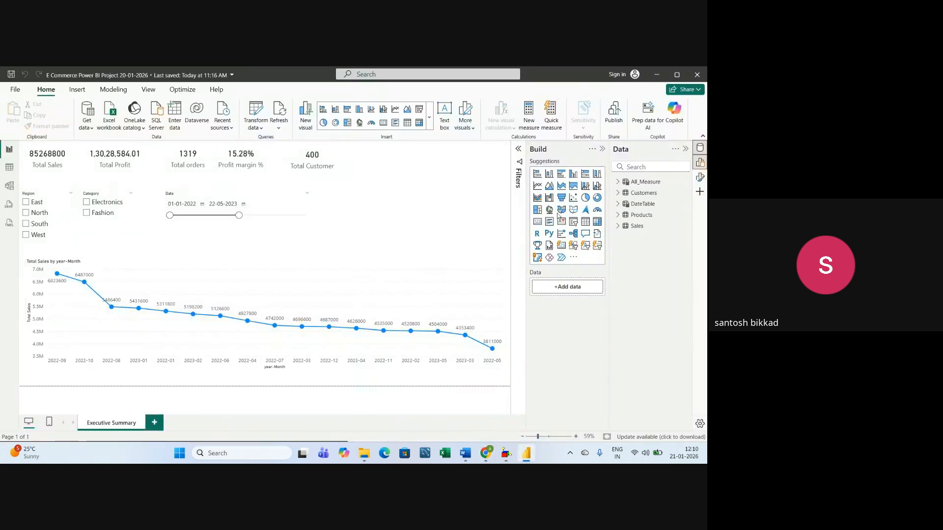
pyautogui.click(618, 182)
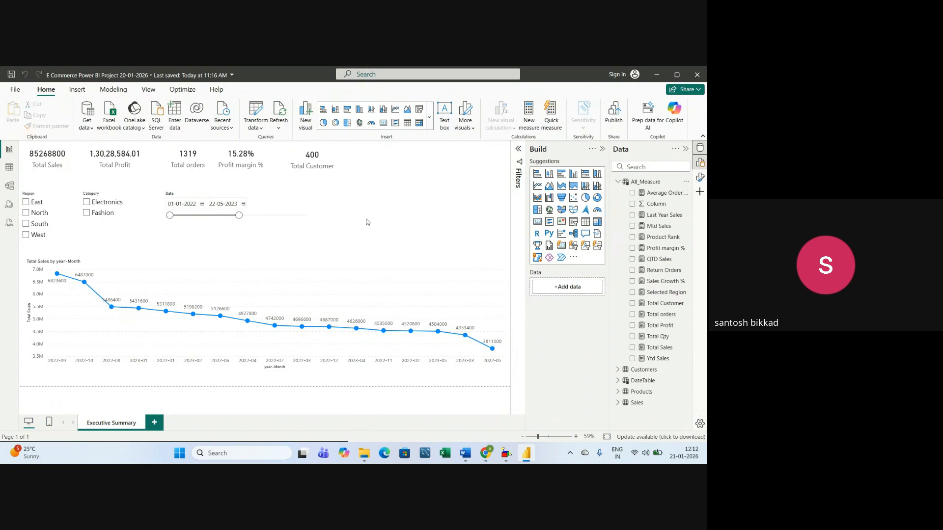
# Switch to the Power BI project document in Word and find Step 14 on dashboard page 2
pyautogui.moveTo(486, 454)
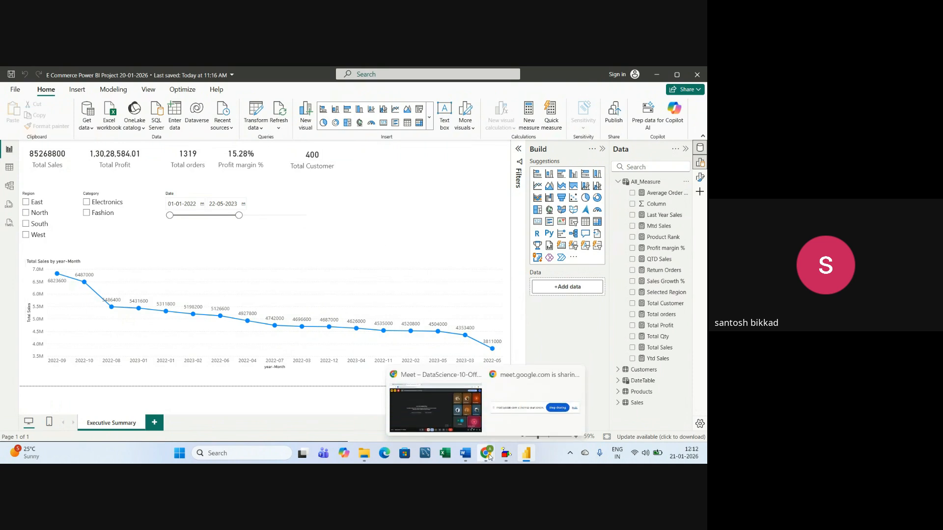
pyautogui.click(465, 408)
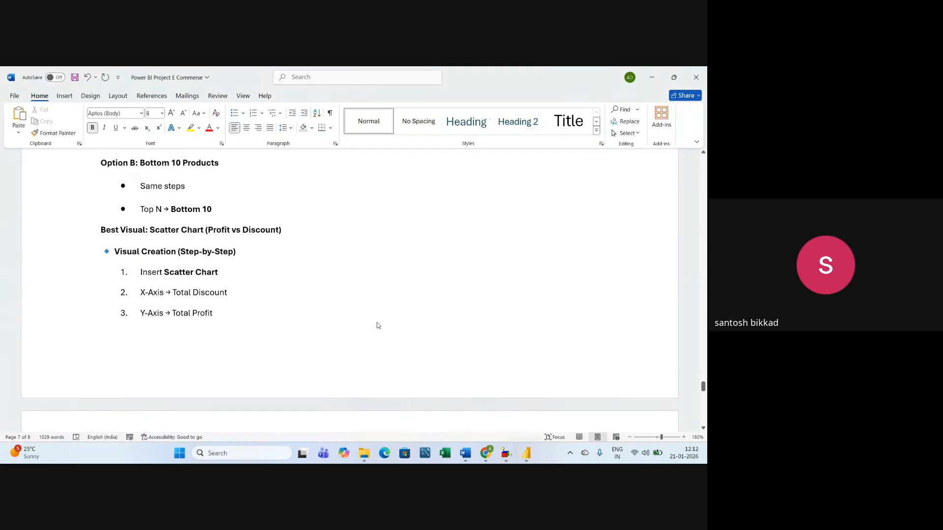
pyautogui.scroll(15, 378, 326)
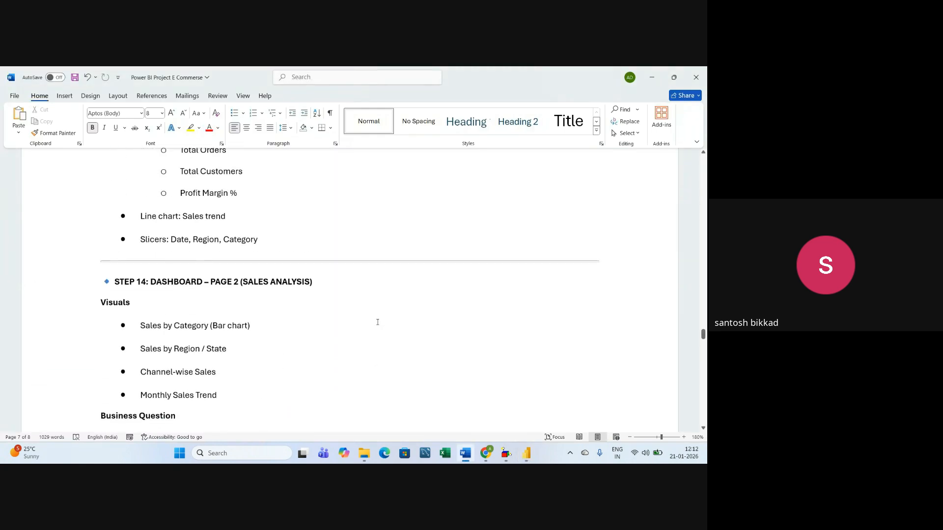
pyautogui.scroll(10, 377, 322)
pyautogui.scroll(-1, 377, 323)
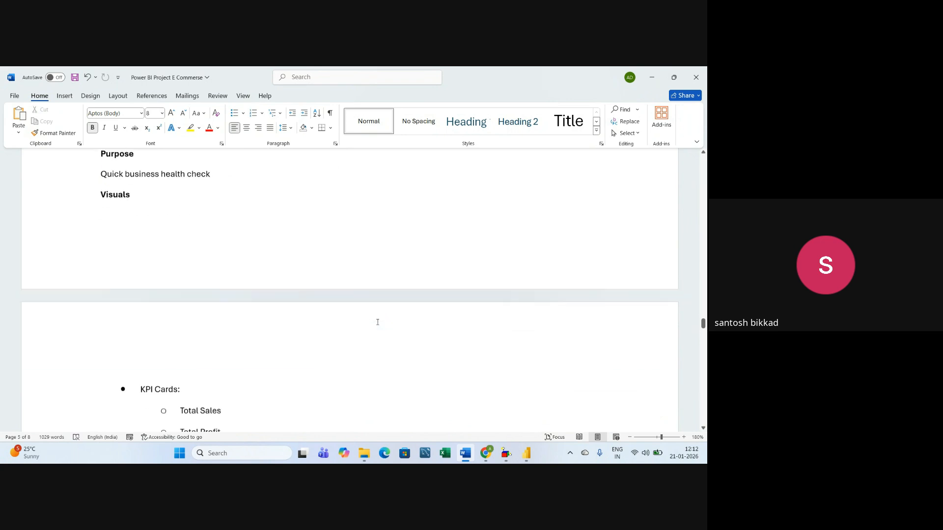
pyautogui.scroll(-6, 377, 322)
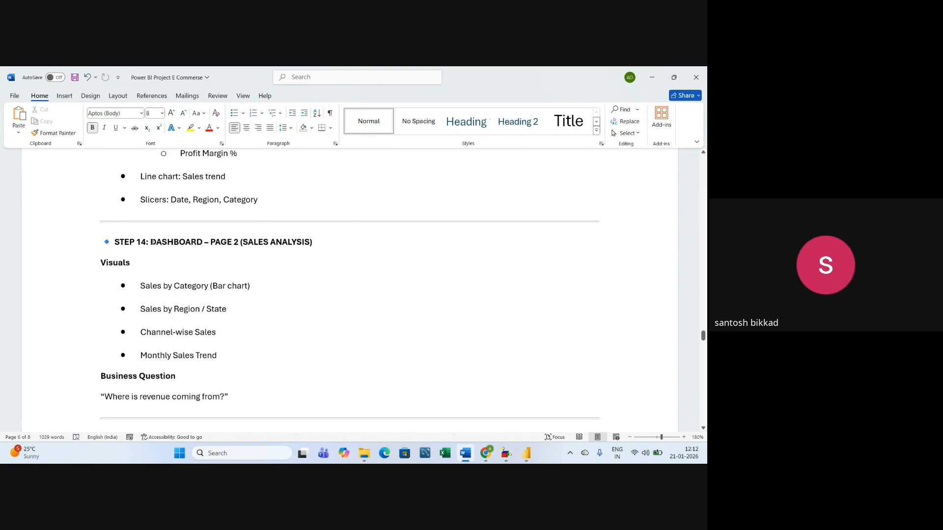
# Examine the Step 14 heading and its list of required visuals for the Sales Analysis page
pyautogui.moveTo(151, 242); pyautogui.dragTo(315, 245)
pyautogui.click(299, 286)
pyautogui.moveTo(250, 242); pyautogui.dragTo(318, 244)
pyautogui.click(320, 285)
pyautogui.scroll(-1, 319, 290)
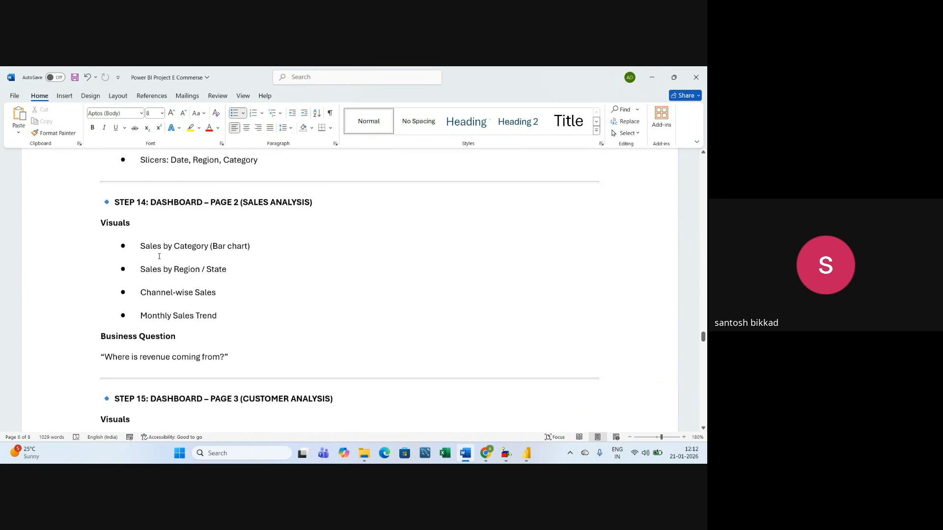
pyautogui.moveTo(101, 223); pyautogui.dragTo(250, 252)
pyautogui.click(182, 257)
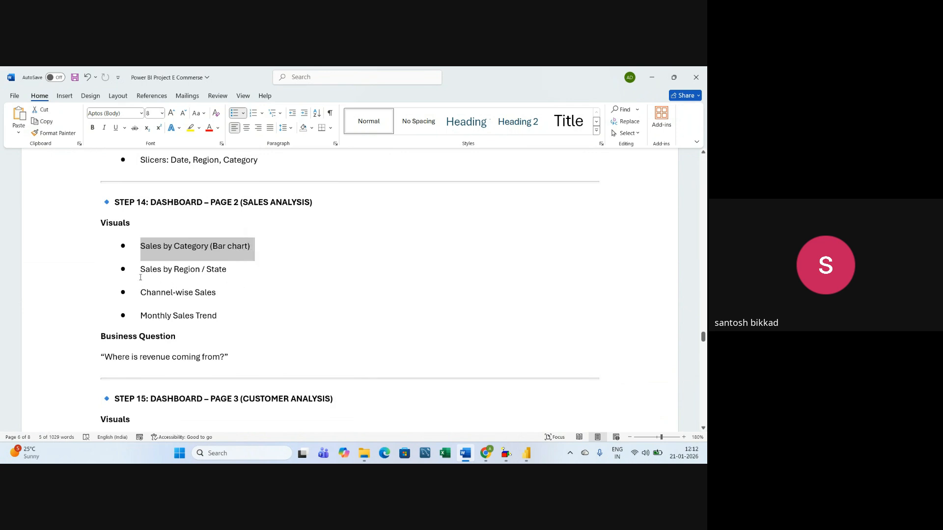
pyautogui.moveTo(141, 269); pyautogui.dragTo(216, 274)
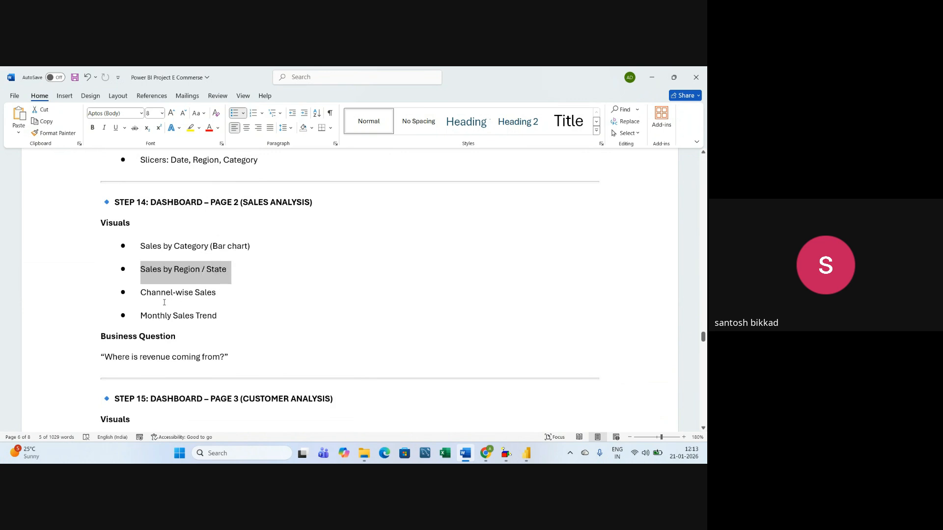
pyautogui.moveTo(141, 293); pyautogui.dragTo(216, 293)
pyautogui.click(141, 314)
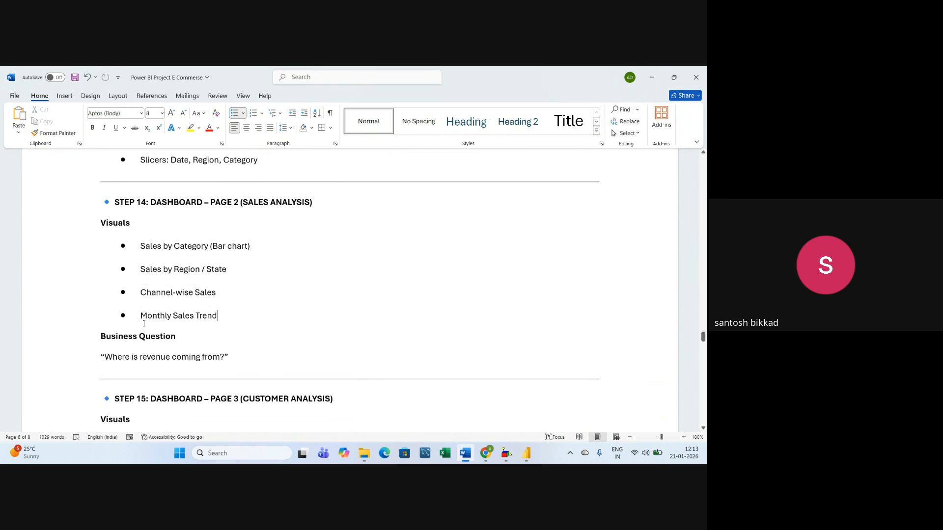
pyautogui.moveTo(141, 316); pyautogui.dragTo(221, 319)
pyautogui.click(248, 326)
pyautogui.moveTo(240, 203); pyautogui.dragTo(310, 202)
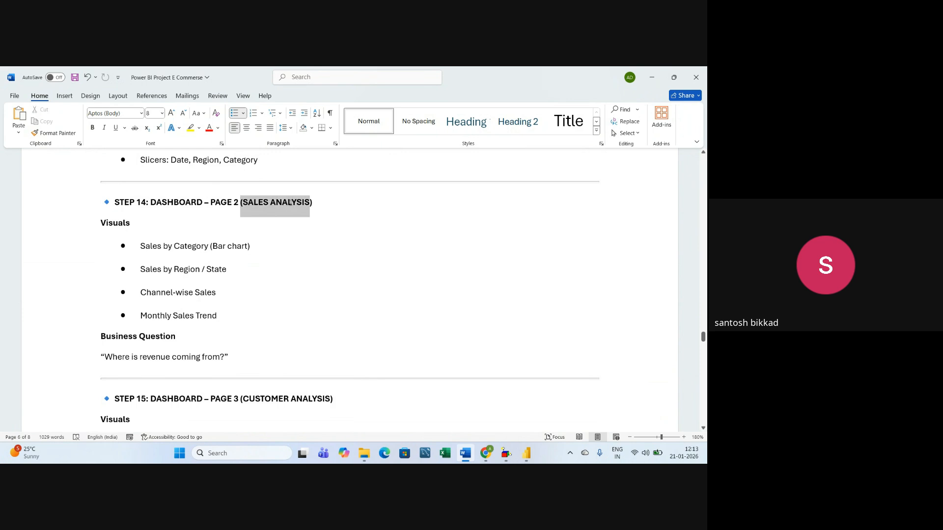
pyautogui.moveTo(213, 202); pyautogui.dragTo(238, 202)
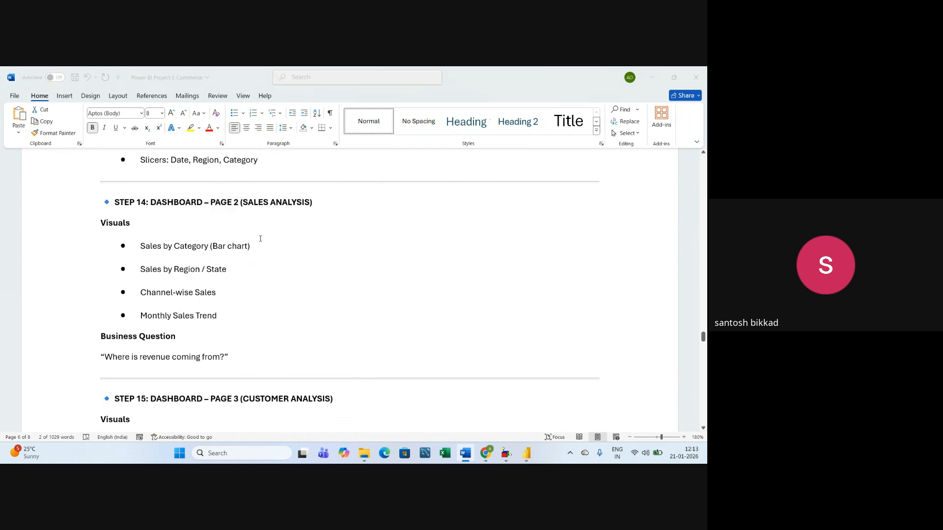
# Switch back to Power BI Desktop, add a new report page and name it Sales Analysis
pyautogui.hotkey('alt', 'Tab')
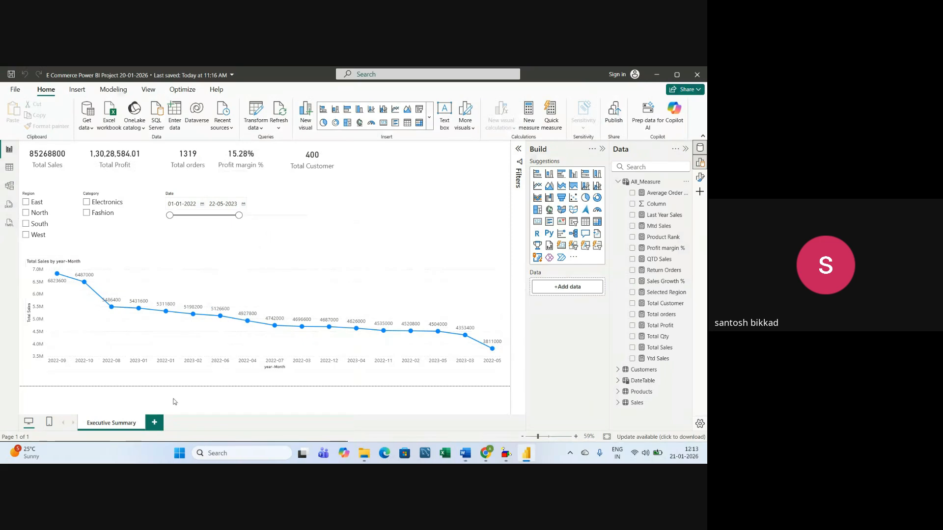
pyautogui.click(154, 422)
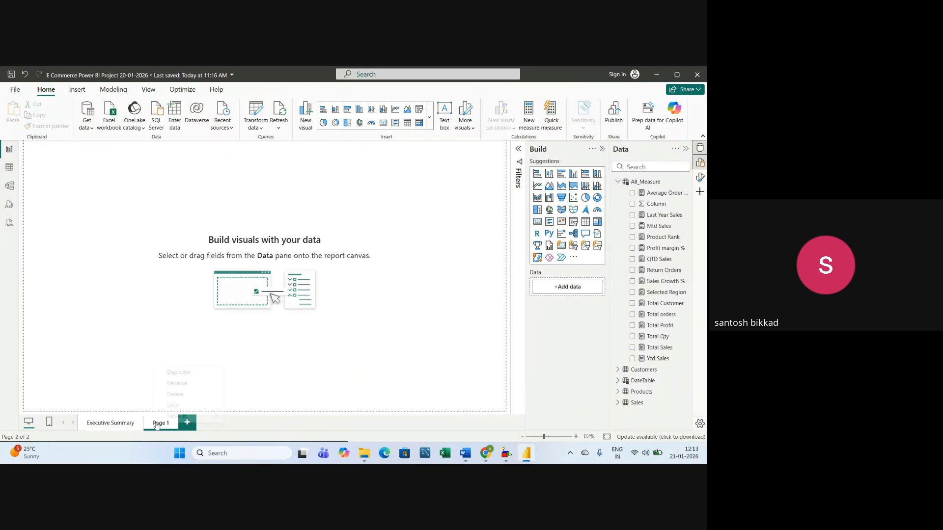
pyautogui.rightClick(158, 423)
pyautogui.click(177, 383)
pyautogui.press('BackSpace')
pyautogui.press('BackSpace')
pyautogui.press('BackSpace')
pyautogui.press('BackSpace')
pyautogui.press('BackSpace')
pyautogui.press('BackSpace')
pyautogui.write('Sales Ana')
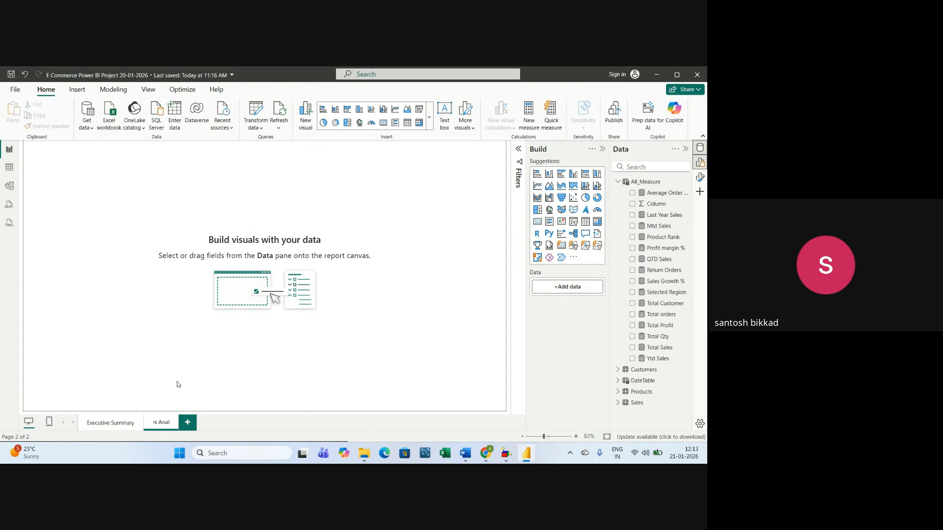
pyautogui.write('lysis')
pyautogui.press('Return')
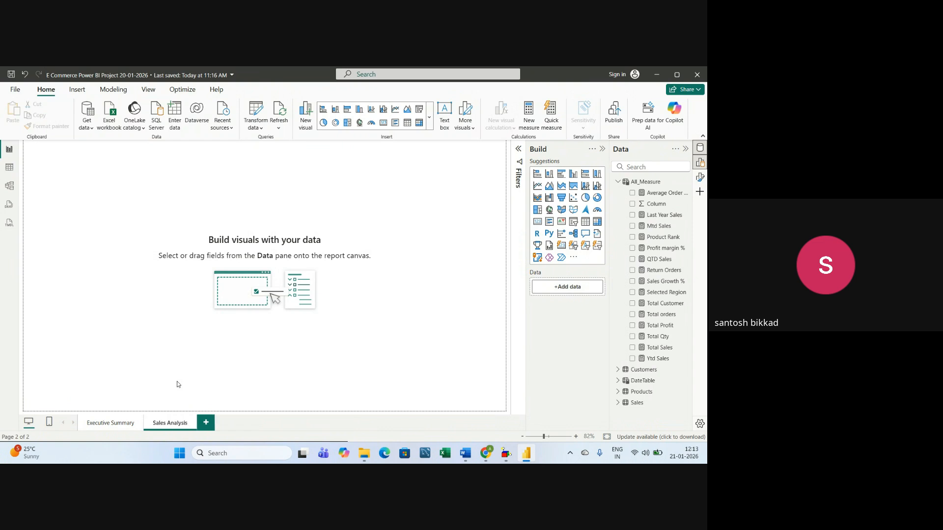
# Check the first required visual of Step 14, Sales by Category, in the Word document
pyautogui.hotkey('alt', 'Tab')
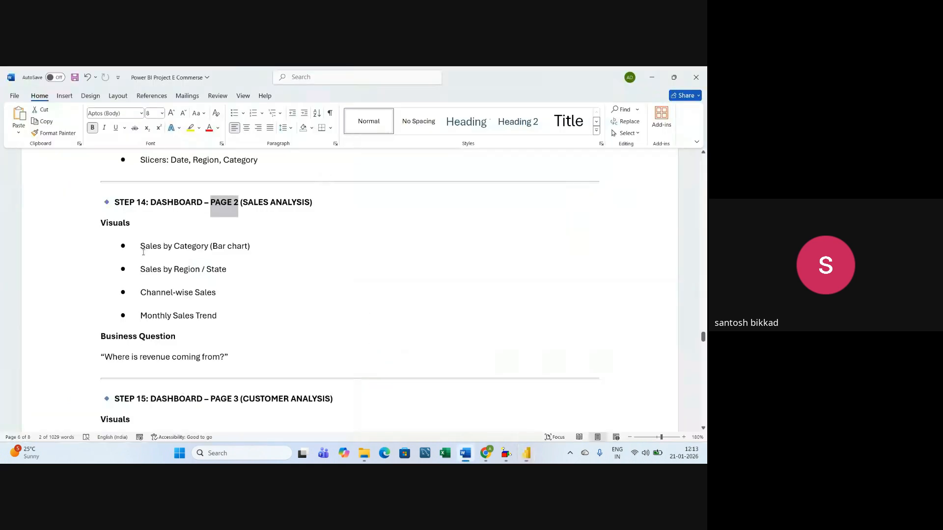
pyautogui.moveTo(141, 248); pyautogui.dragTo(253, 249)
pyautogui.click(267, 293)
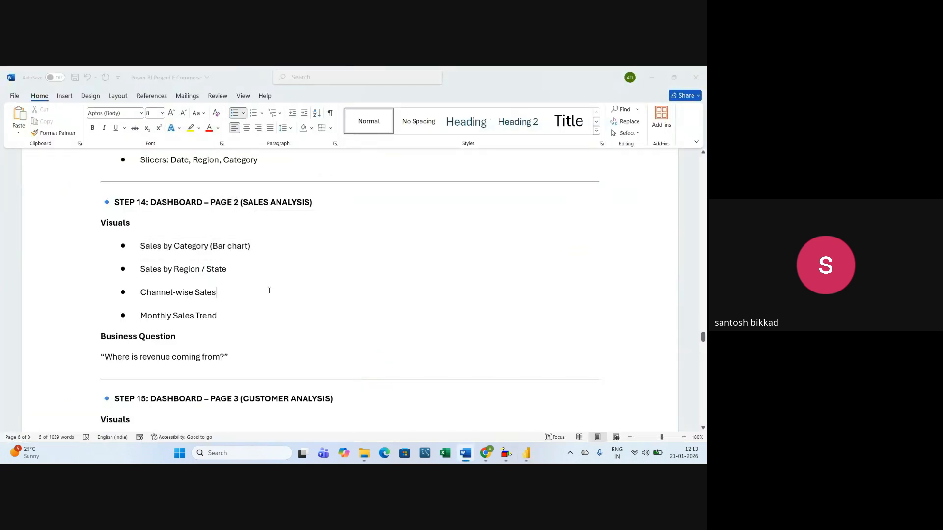
pyautogui.hotkey('alt', 'Tab')
pyautogui.hotkey('alt', 'Tab')
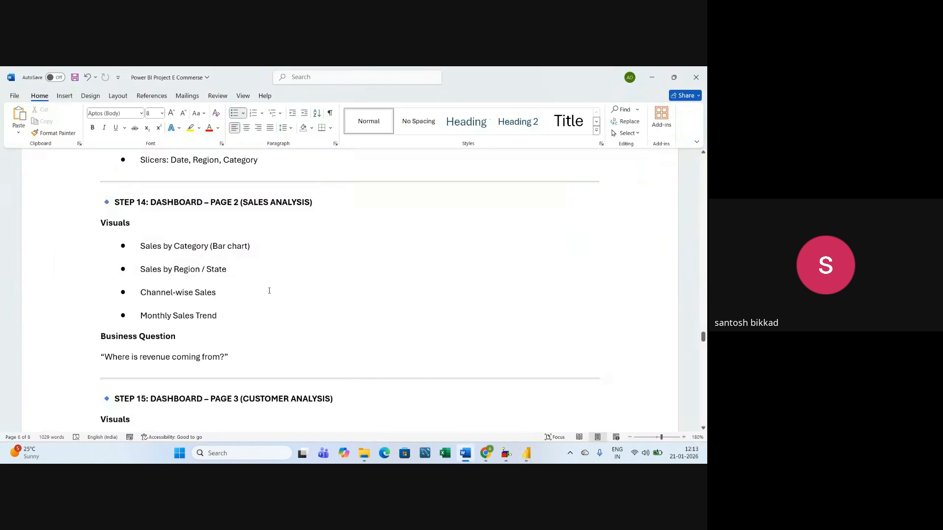
# Return to Power BI Desktop, insert a stacked bar chart on the Sales Analysis page and widen it
pyautogui.hotkey('alt', 'Tab')
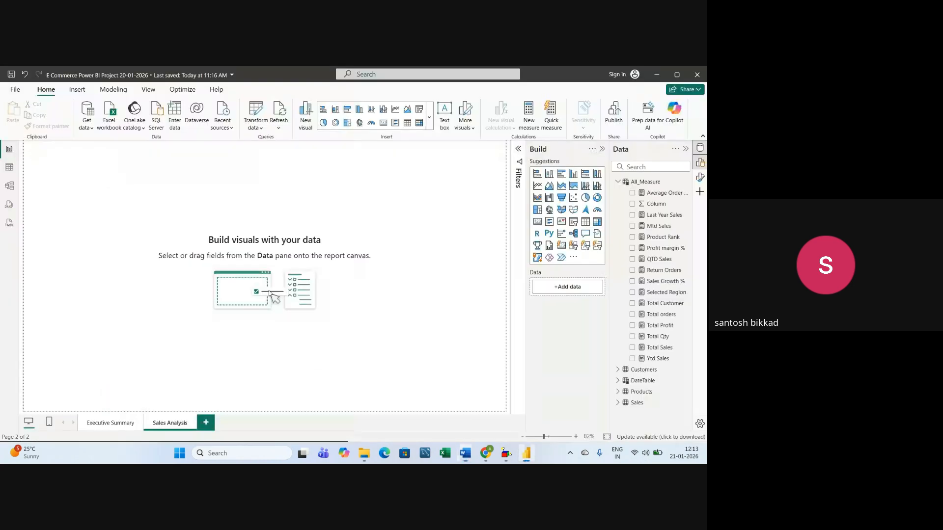
pyautogui.click(537, 174)
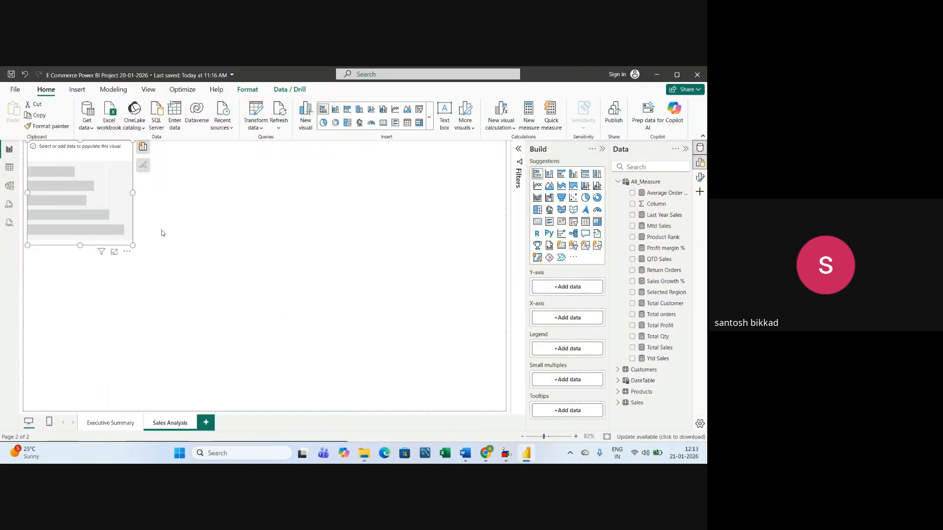
pyautogui.moveTo(133, 197); pyautogui.dragTo(196, 201)
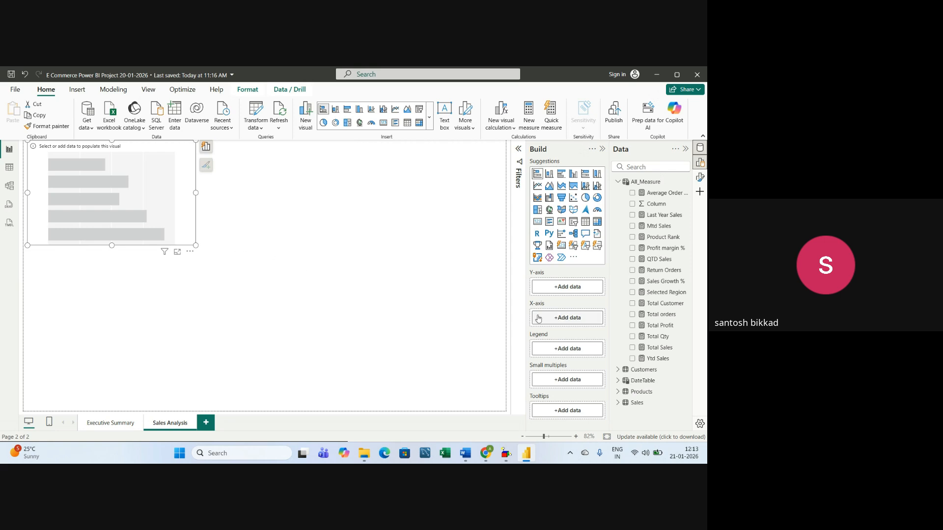
# Plot Total Sales by the Products table's Category in the bar chart and narrow the chart slightly
pyautogui.click(633, 348)
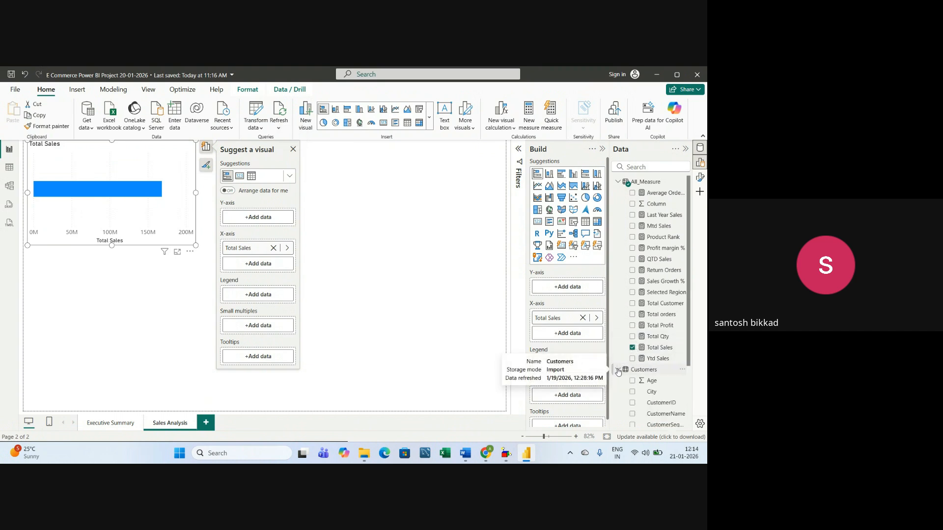
pyautogui.click(637, 374)
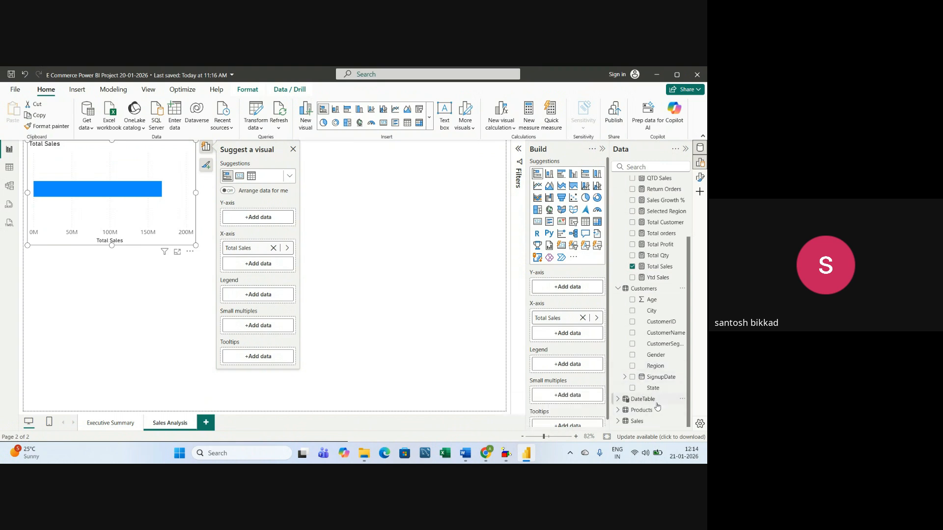
pyautogui.click(620, 410)
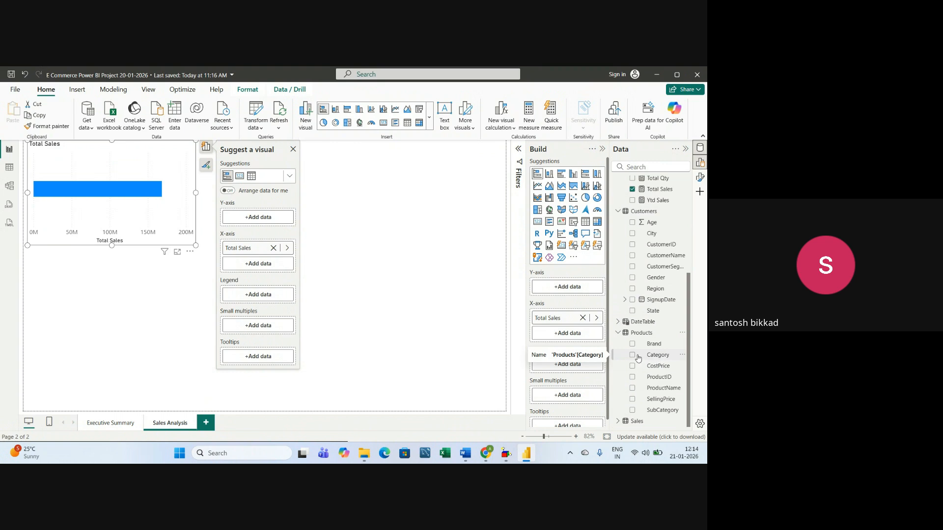
pyautogui.click(632, 356)
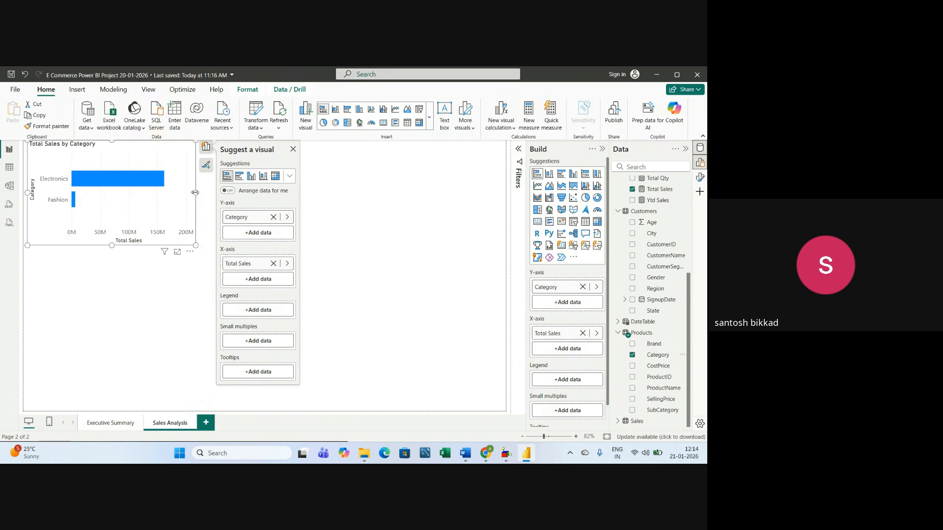
pyautogui.moveTo(195, 193); pyautogui.dragTo(190, 192)
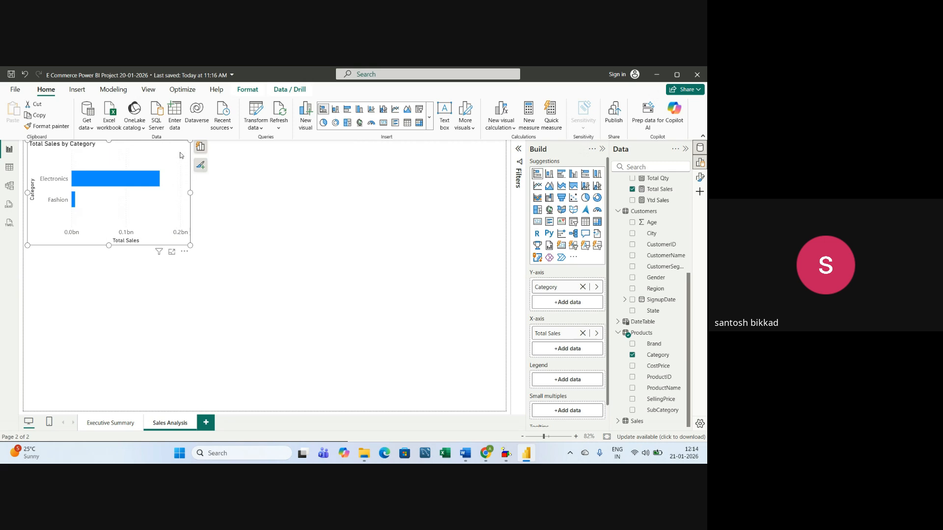
# Turn on data labels for the Total Sales by Category bar chart
pyautogui.click(700, 177)
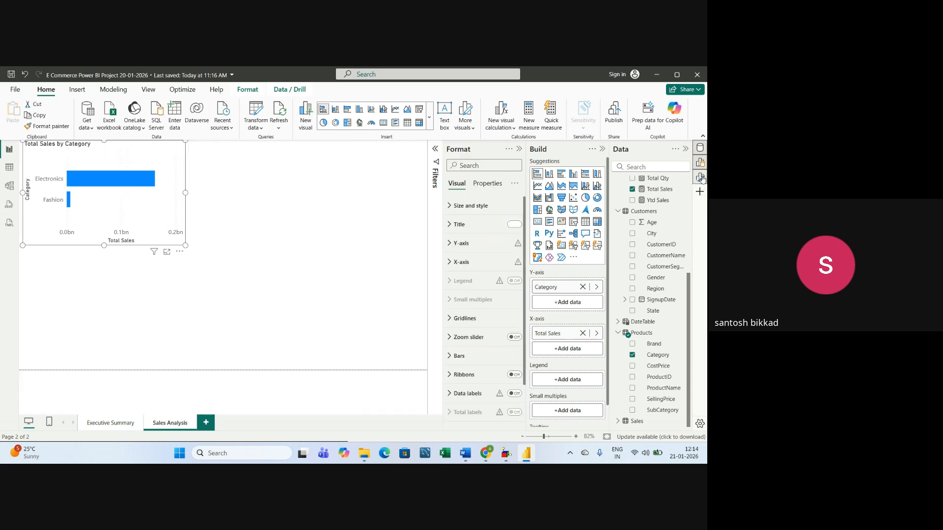
pyautogui.scroll(-2, 461, 338)
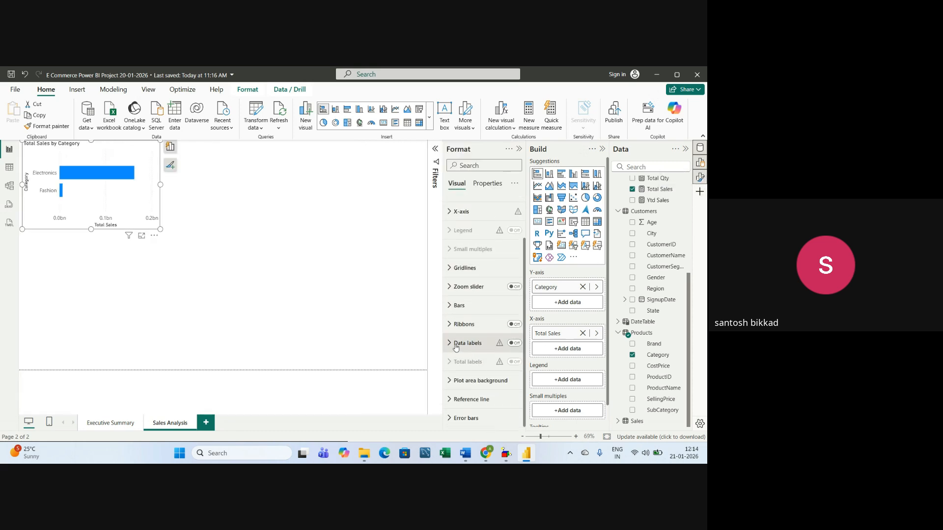
pyautogui.click(514, 343)
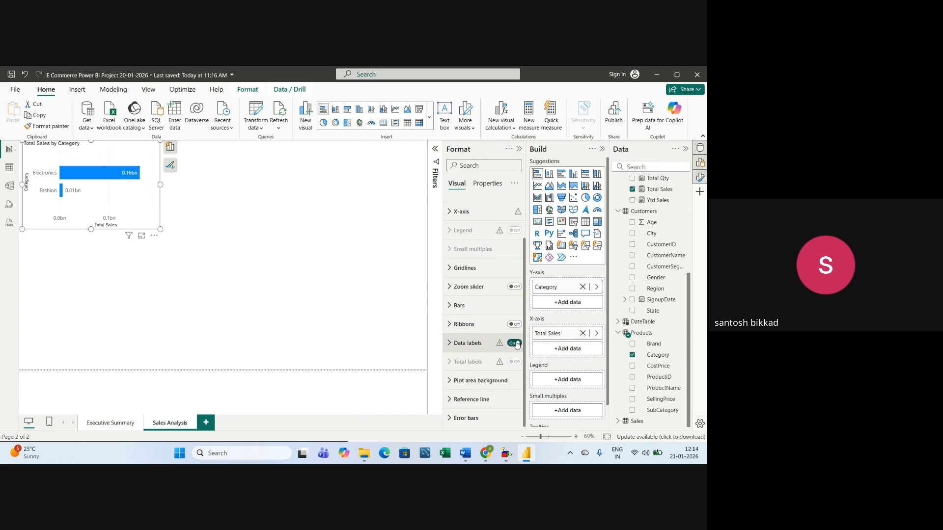
# Set the font size of the bar chart's data label values to 14
pyautogui.click(449, 344)
pyautogui.scroll(-3, 465, 376)
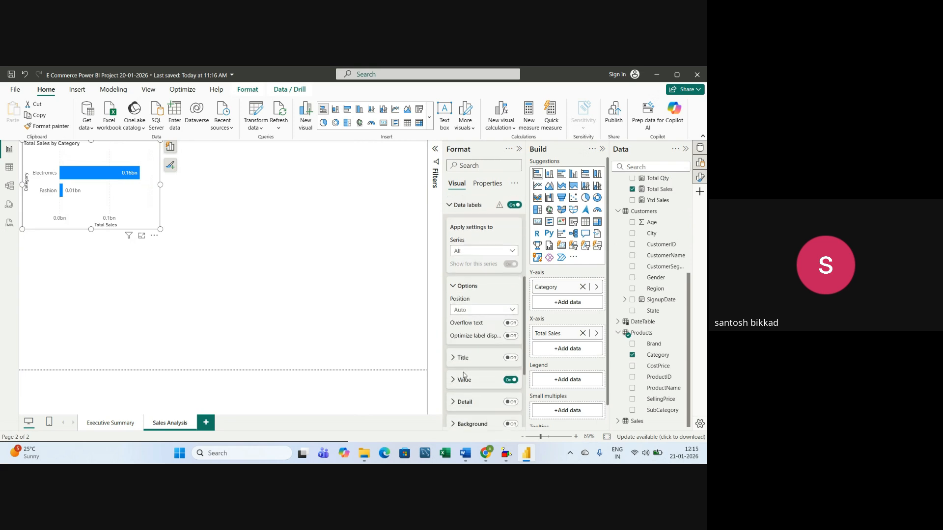
pyautogui.scroll(-2, 464, 376)
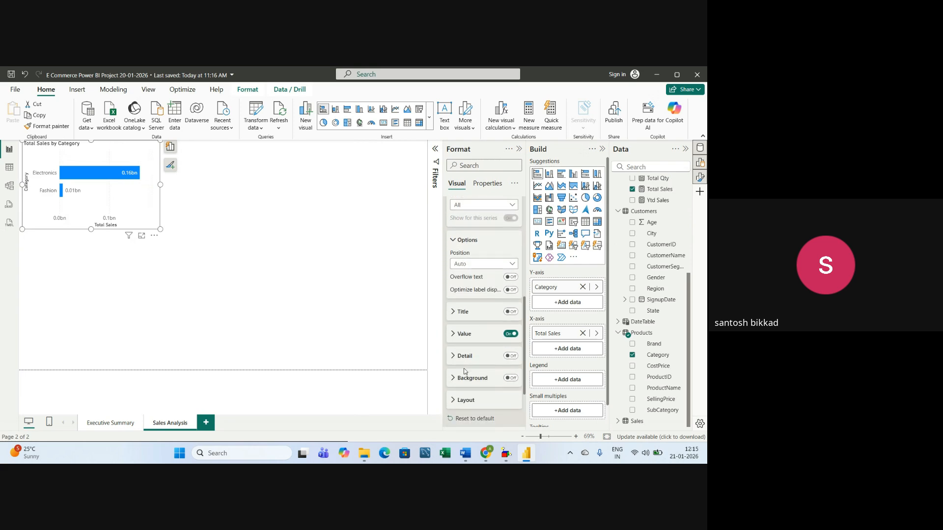
pyautogui.click(458, 337)
pyautogui.scroll(-1, 509, 342)
pyautogui.click(509, 343)
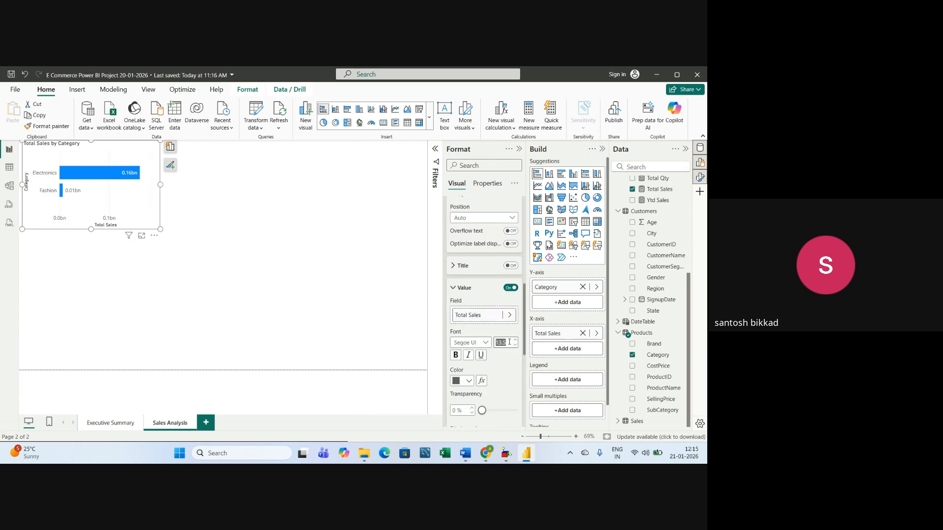
pyautogui.write('14')
pyautogui.scroll(-2, 509, 342)
pyautogui.scroll(-1, 540, 327)
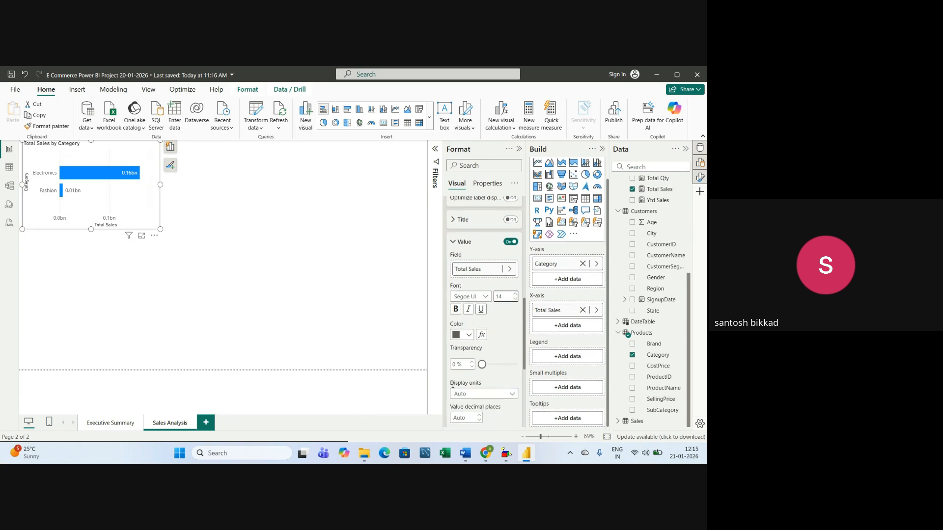
# Set the display units of the Total Sales by Category chart's data labels to None and make the chart wider and taller
pyautogui.click(466, 396)
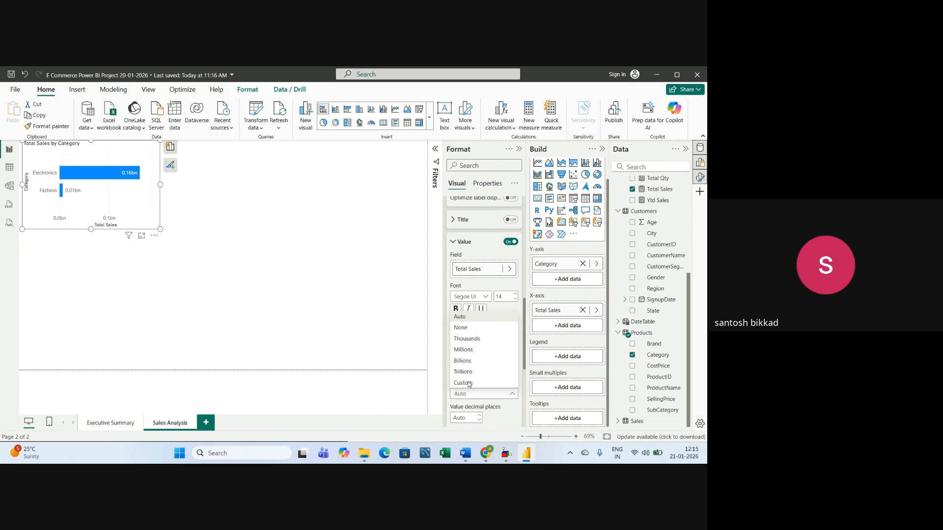
pyautogui.click(462, 329)
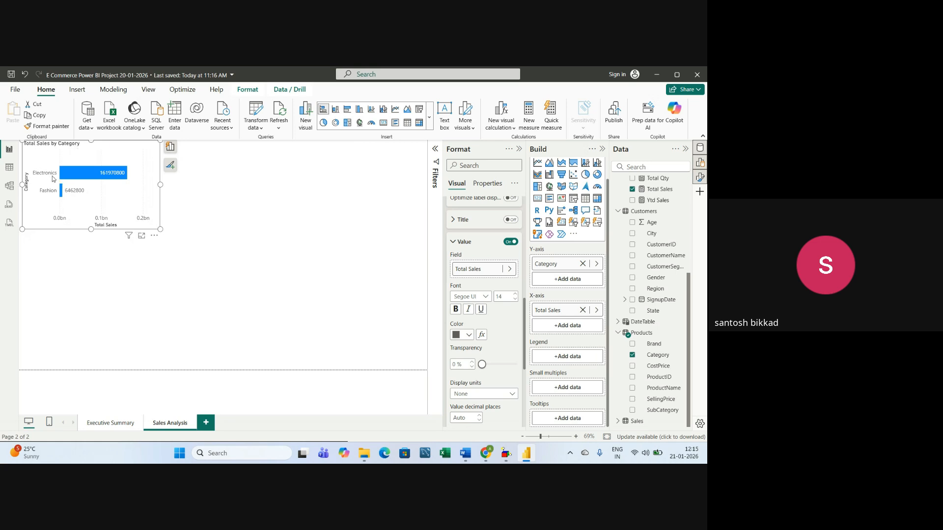
pyautogui.moveTo(118, 178)
pyautogui.moveTo(62, 196)
pyautogui.moveTo(160, 185); pyautogui.dragTo(202, 184)
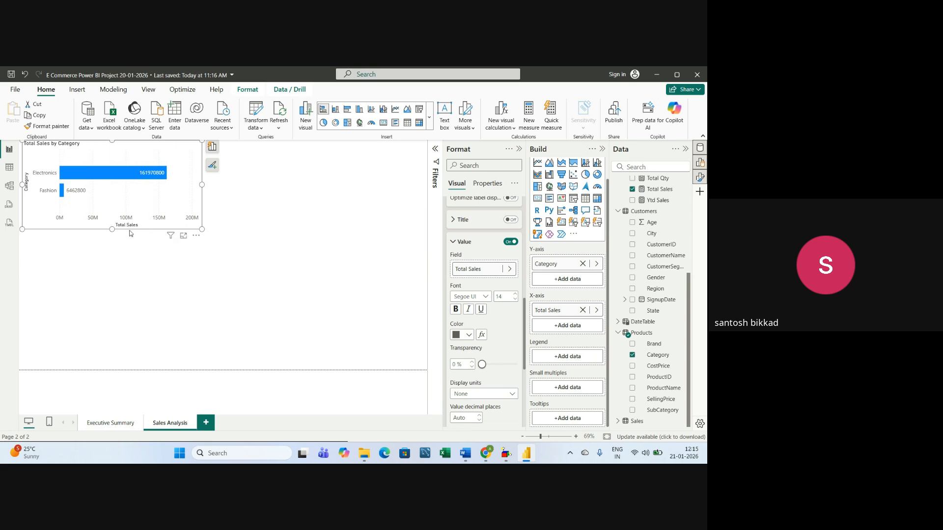
pyautogui.moveTo(112, 229); pyautogui.dragTo(120, 251)
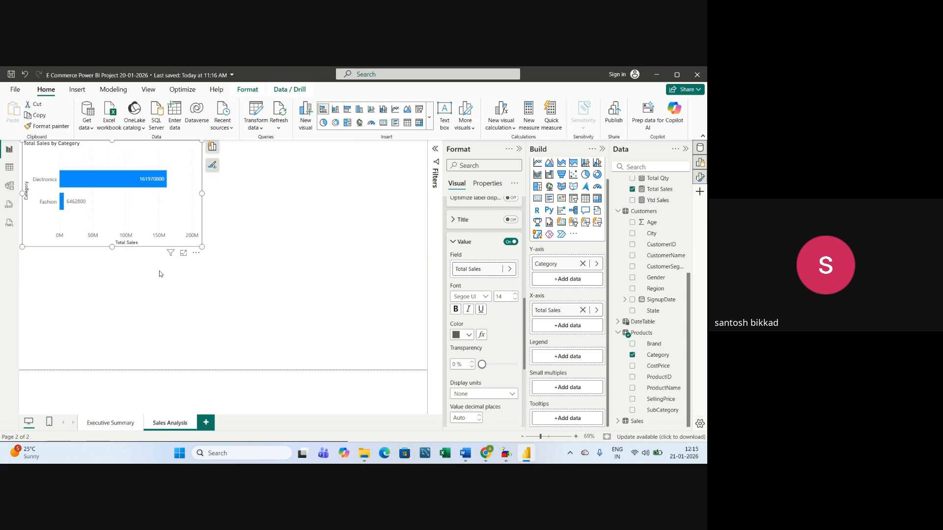
pyautogui.click(167, 284)
# Position the Total Sales by Category chart's data labels at Outside end and widen the chart slightly
pyautogui.click(199, 195)
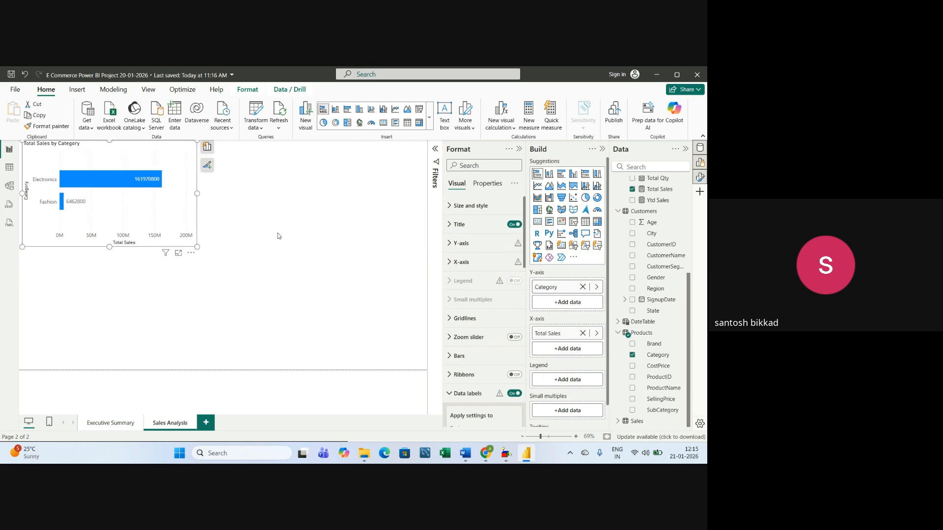
pyautogui.scroll(-2, 451, 334)
pyautogui.scroll(-5, 456, 365)
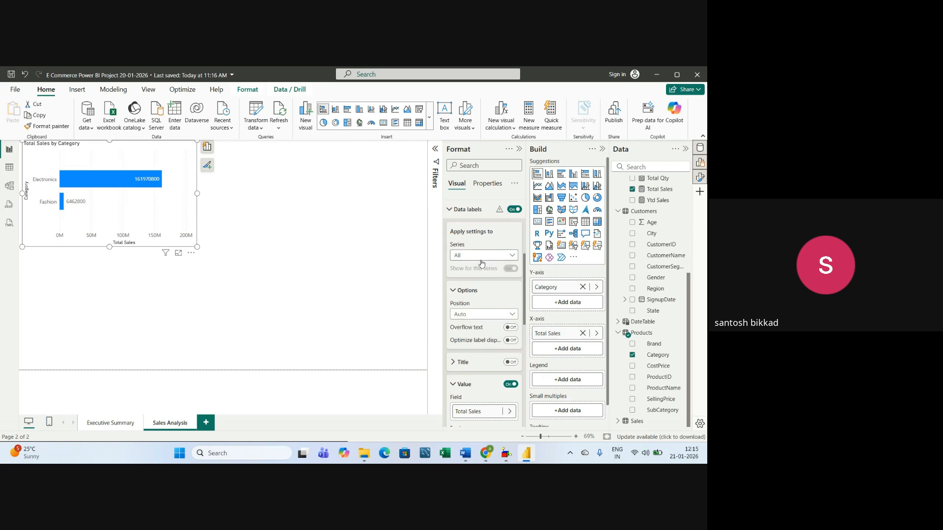
pyautogui.click(464, 315)
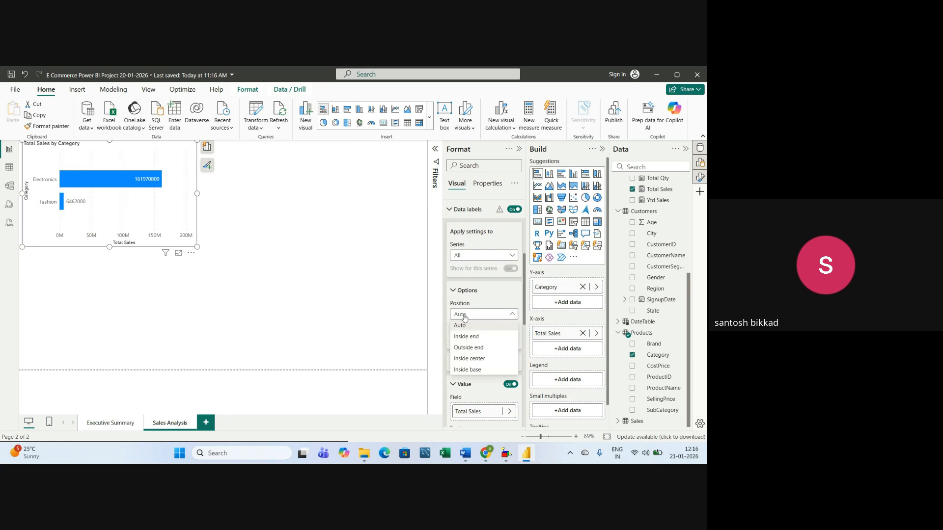
pyautogui.click(465, 348)
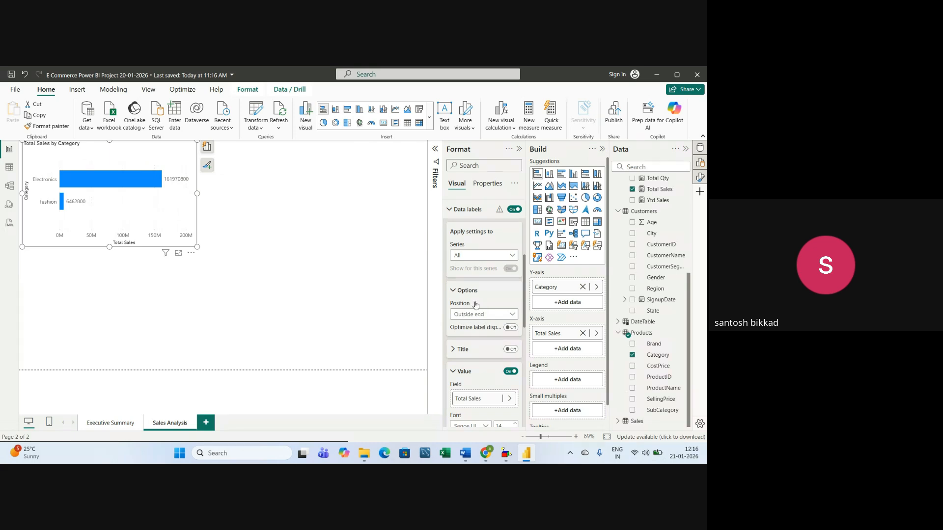
pyautogui.click(449, 210)
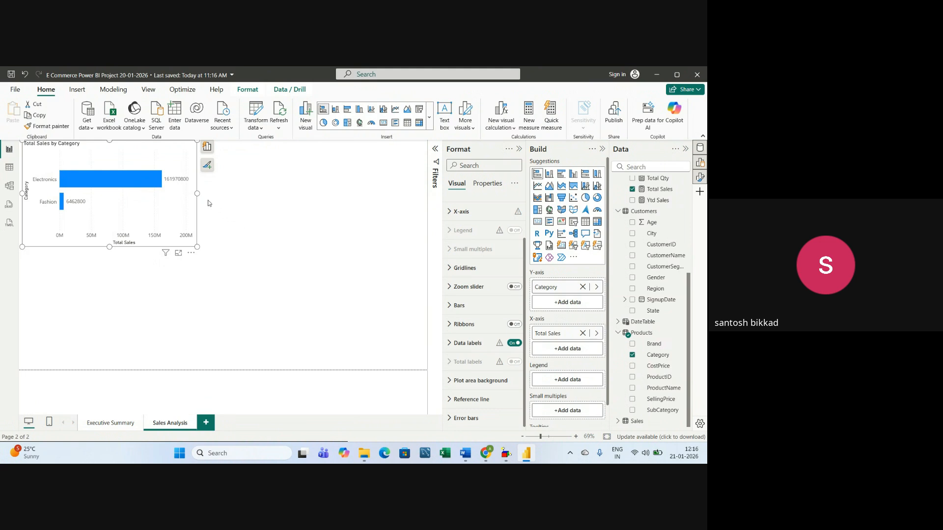
pyautogui.moveTo(197, 193); pyautogui.dragTo(203, 193)
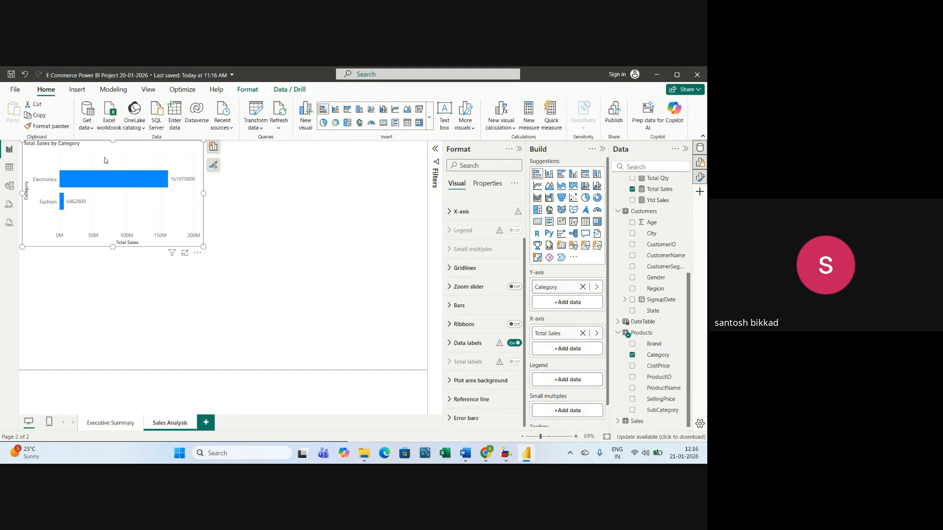
# Check the Sales by Region / State item in the Word project document, and return to Power BI Desktop
pyautogui.hotkey('alt', 'Tab')
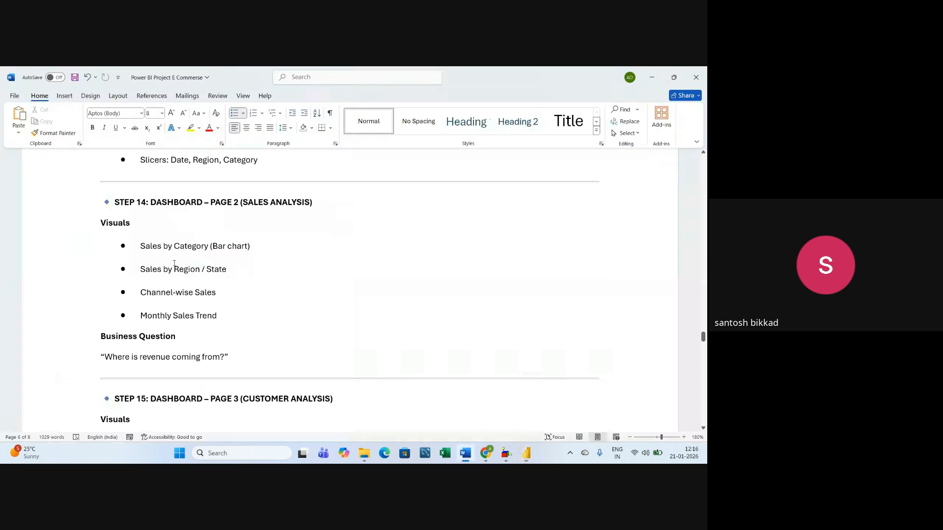
pyautogui.moveTo(142, 269); pyautogui.dragTo(231, 273)
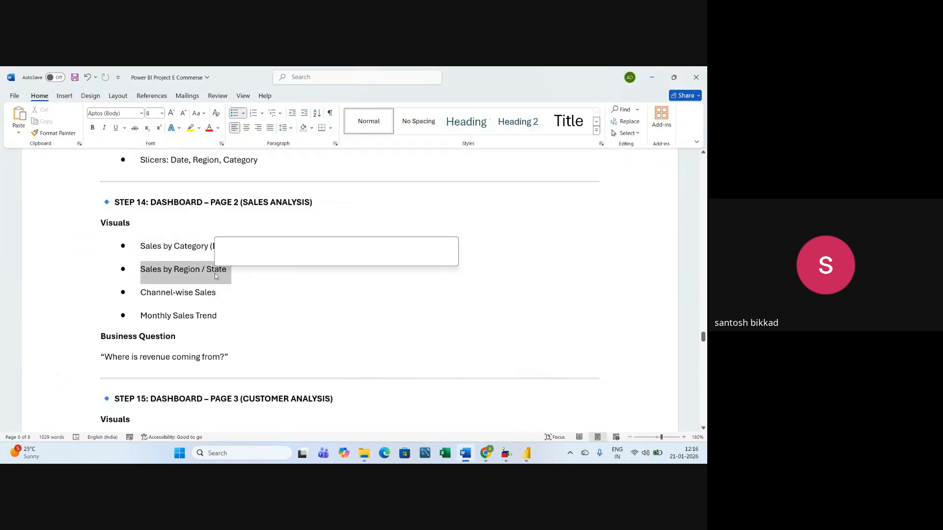
pyautogui.click(252, 294)
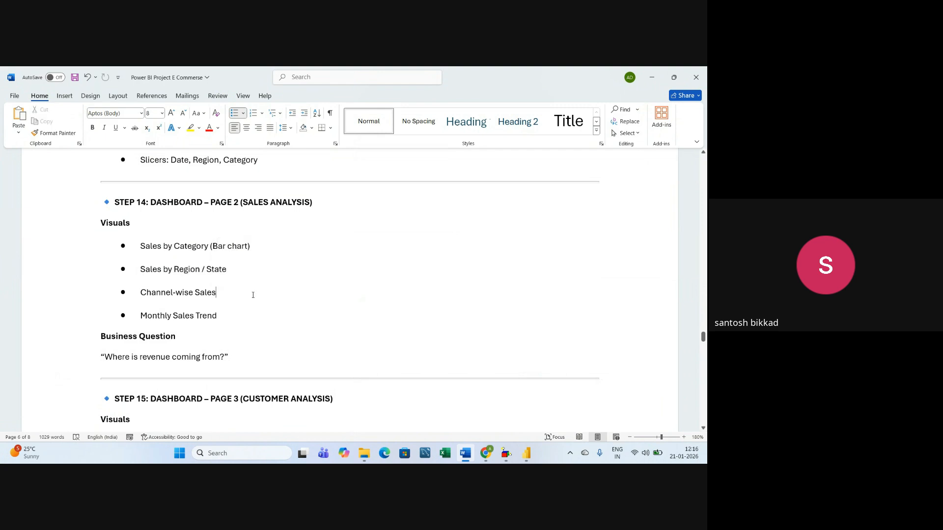
pyautogui.hotkey('alt', 'Tab')
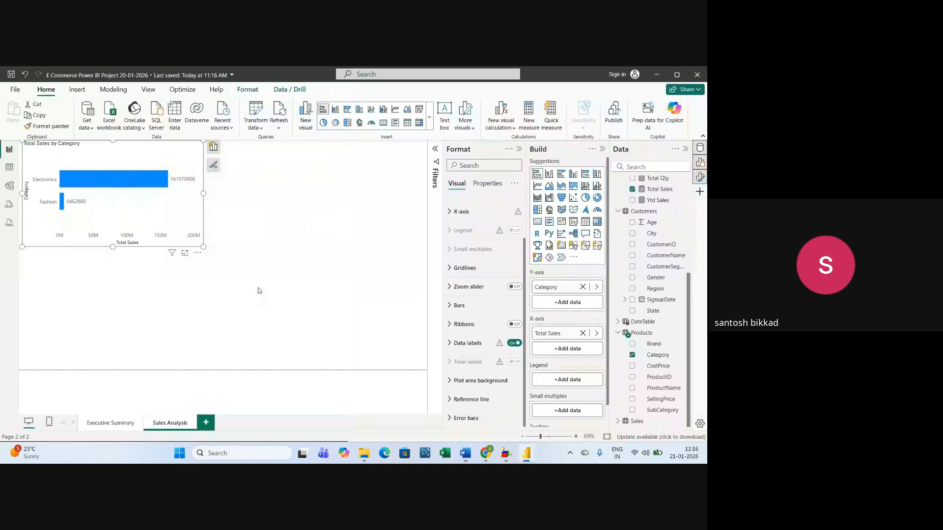
# Insert a separate stacked column chart beneath the Total Sales by Category chart, keeping that one a bar chart
pyautogui.click(549, 175)
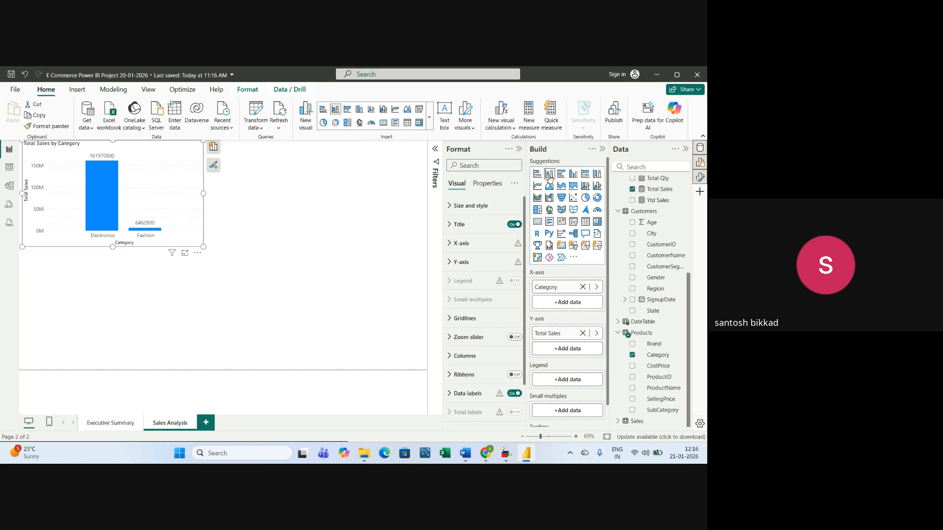
pyautogui.hotkey('ctrl', 'z')
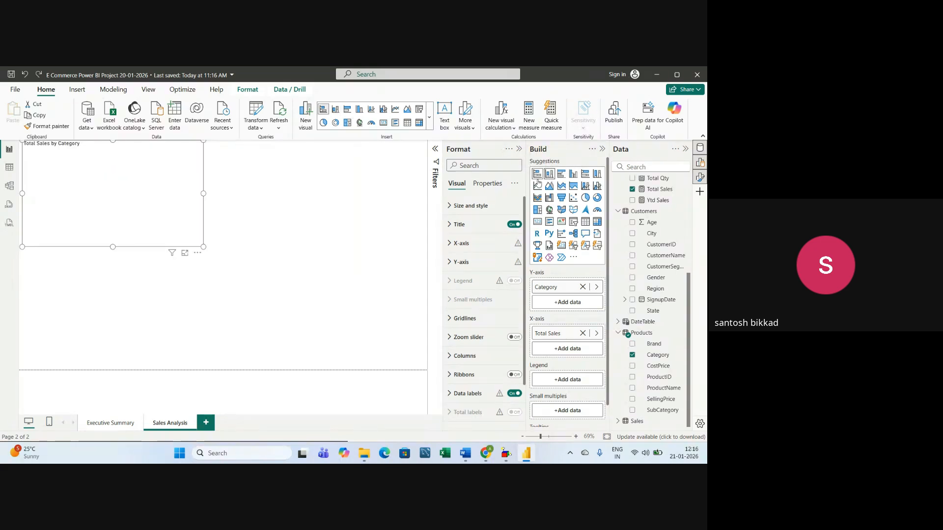
pyautogui.click(124, 304)
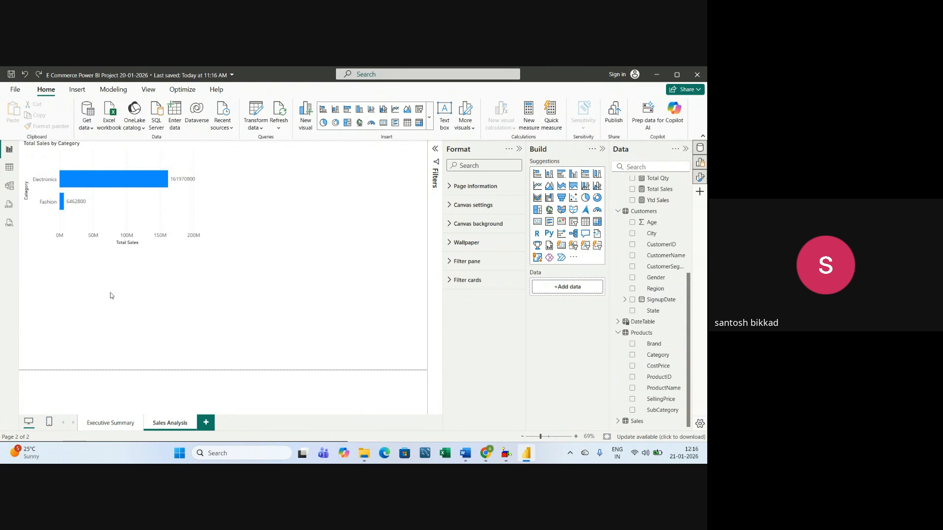
pyautogui.click(549, 174)
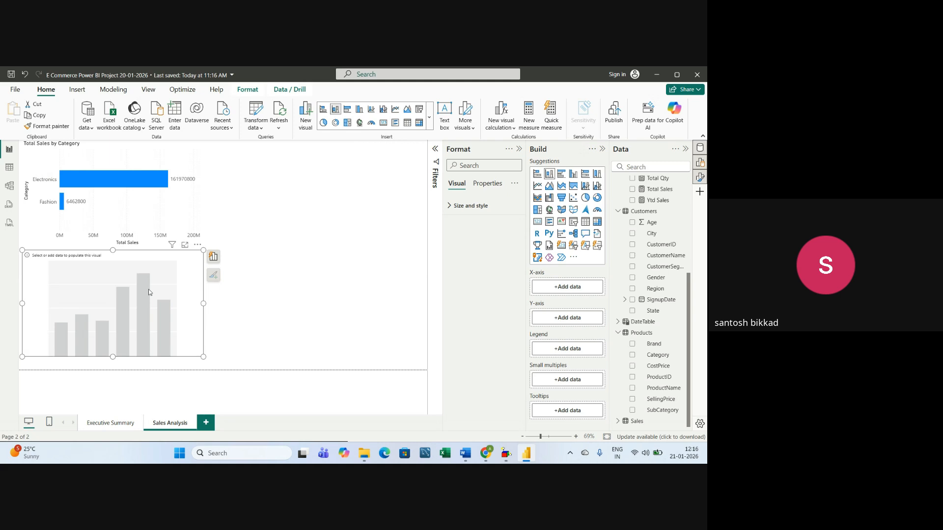
# Recheck the Region item in the Word document and plot Total Sales by the Customers table's Region in the new column chart
pyautogui.hotkey('alt', 'Tab')
pyautogui.moveTo(141, 269); pyautogui.dragTo(200, 270)
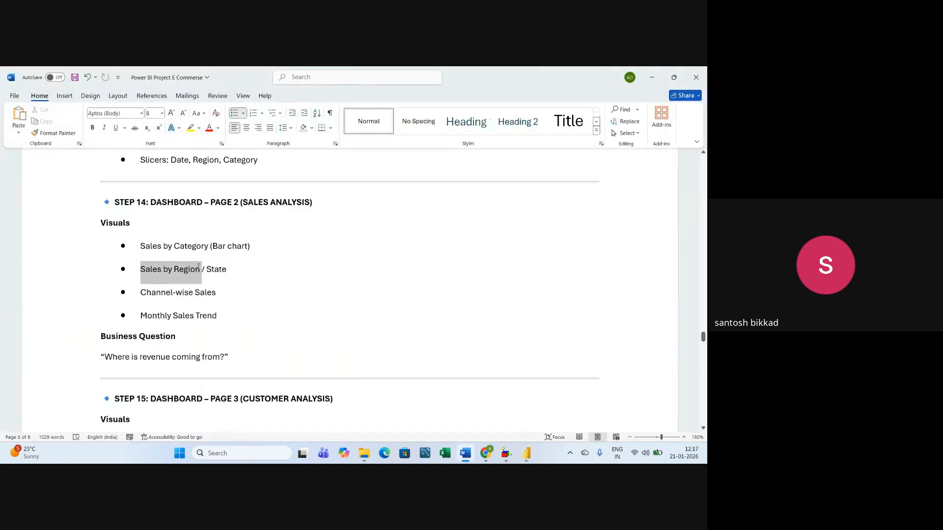
pyautogui.hotkey('alt', 'Tab')
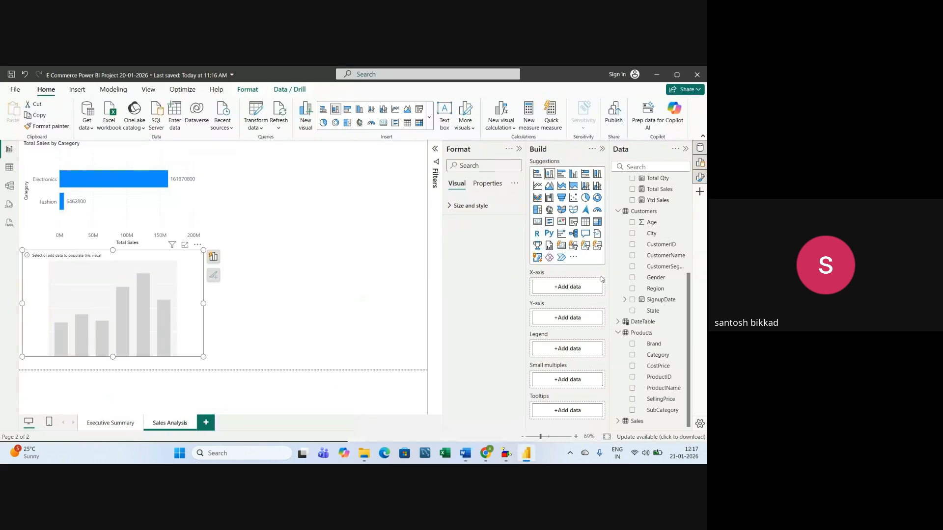
pyautogui.scroll(1, 622, 235)
pyautogui.scroll(2, 622, 235)
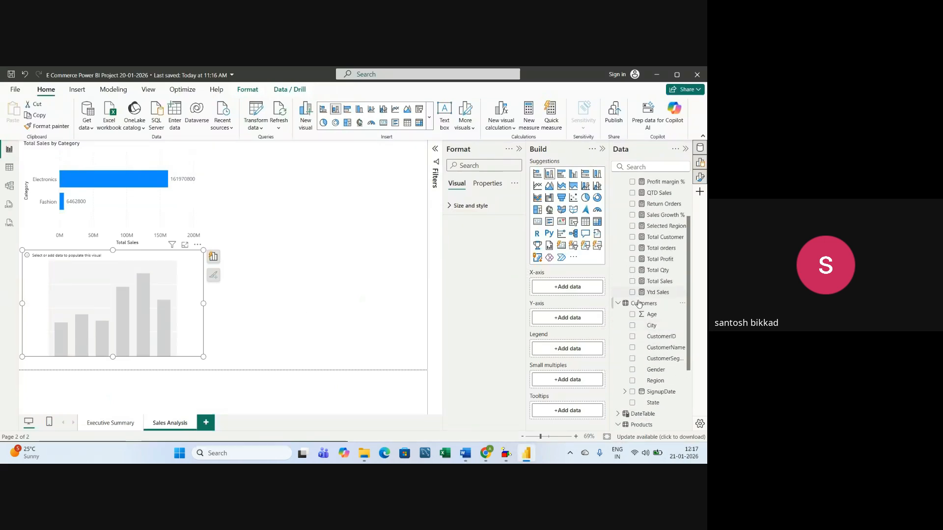
pyautogui.click(632, 282)
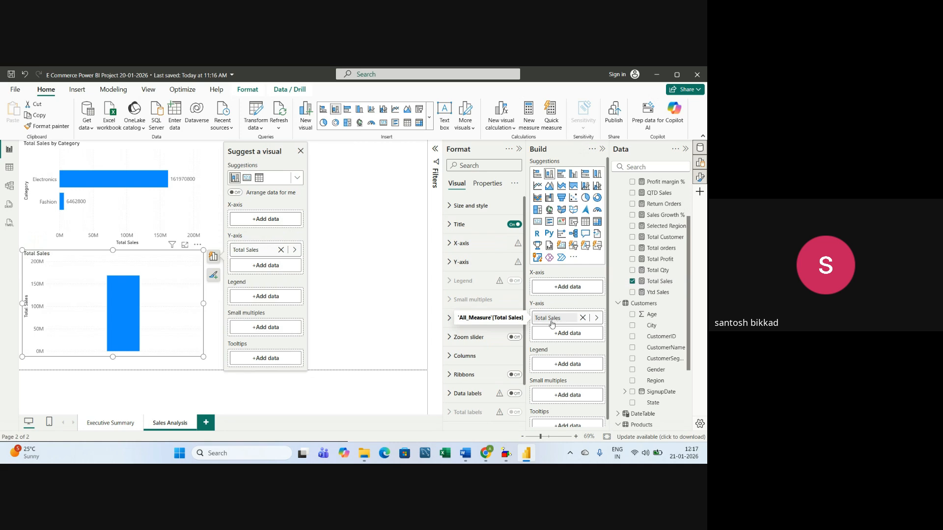
pyautogui.scroll(-3, 651, 312)
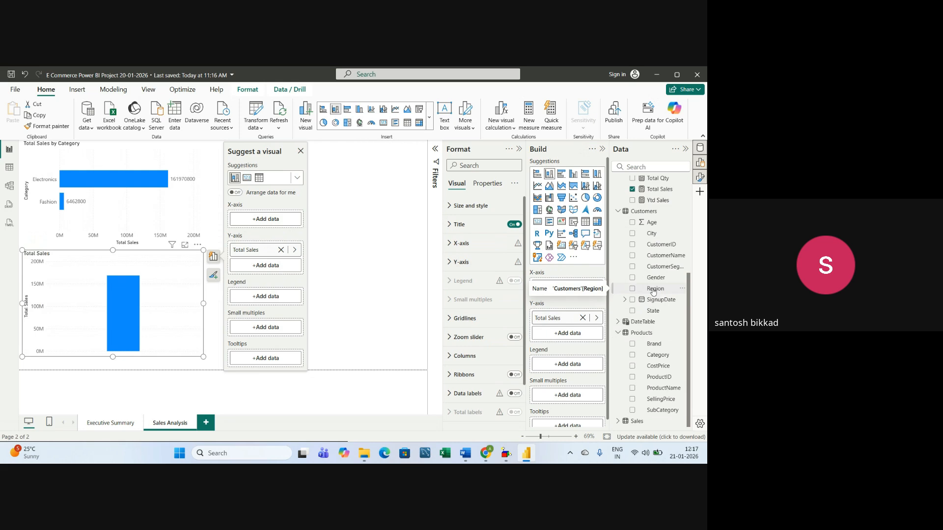
pyautogui.moveTo(653, 292); pyautogui.dragTo(561, 292)
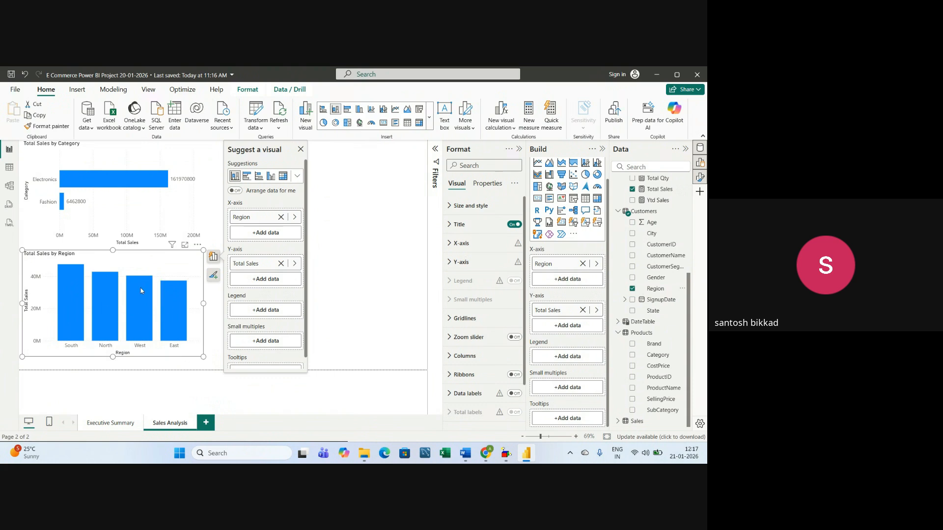
pyautogui.click(301, 149)
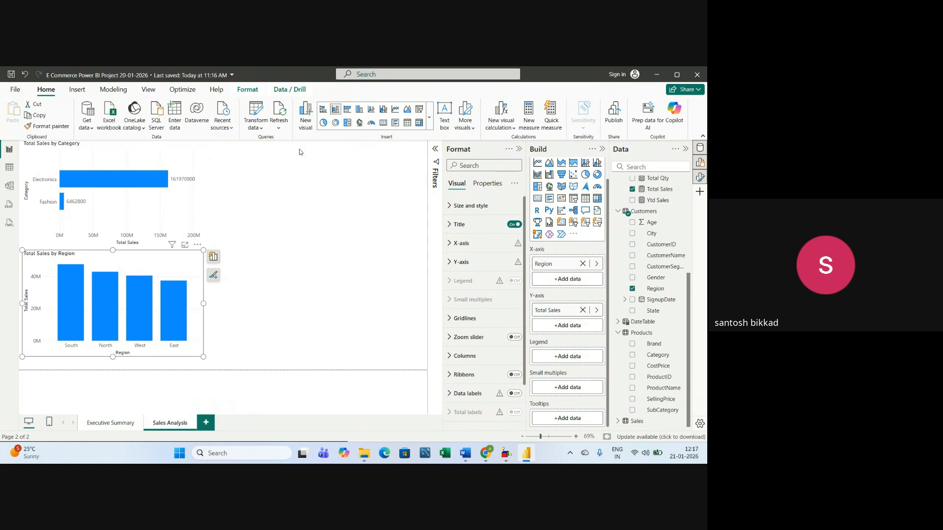
# Turn on data labels for the Total Sales by Region chart and set their value font size to 14
pyautogui.scroll(-3, 491, 363)
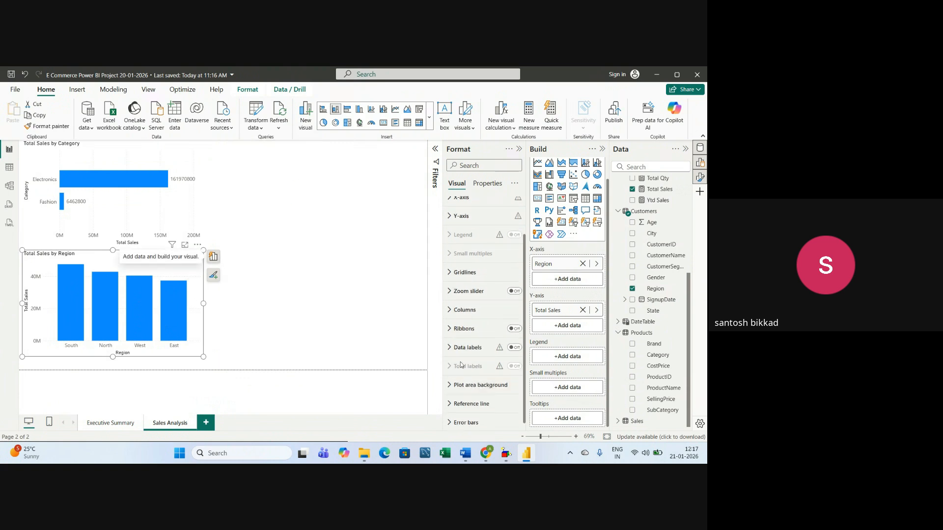
pyautogui.click(515, 347)
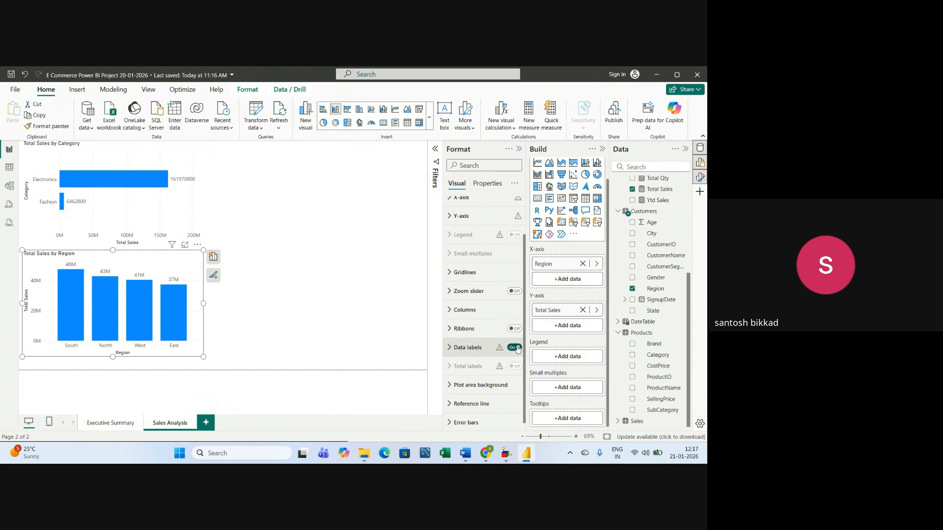
pyautogui.click(448, 353)
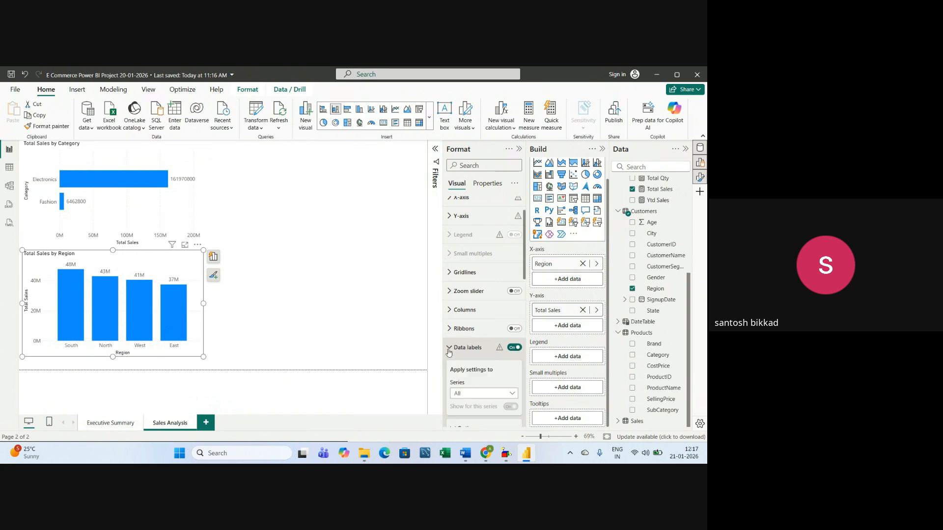
pyautogui.scroll(-10, 448, 355)
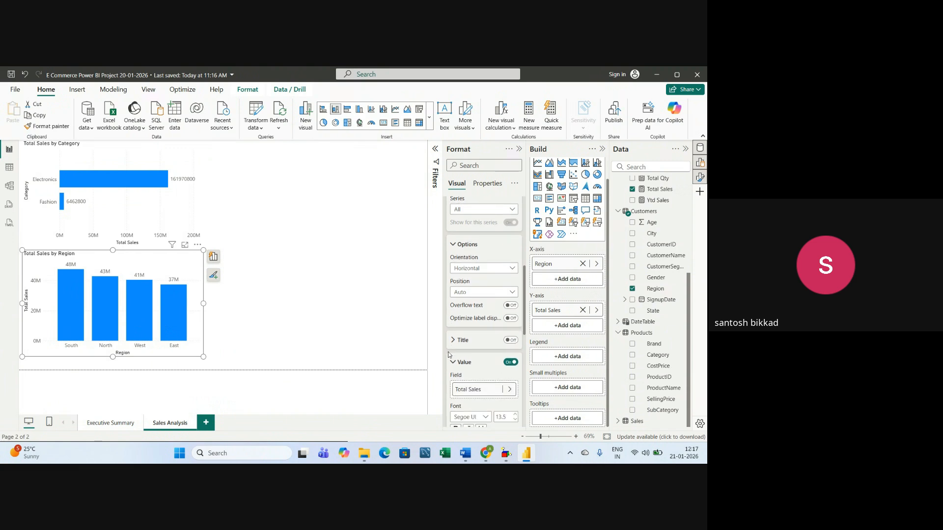
pyautogui.scroll(-3, 450, 354)
pyautogui.click(511, 323)
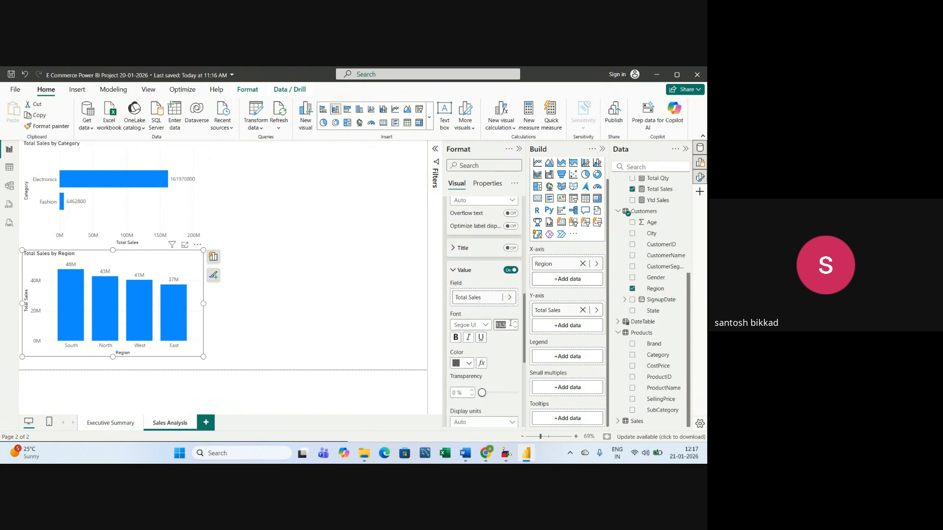
pyautogui.write('14')
# Set the display units of the Total Sales by Region chart's data labels to None and enlarge the chart slightly
pyautogui.scroll(-6, 511, 324)
pyautogui.click(467, 332)
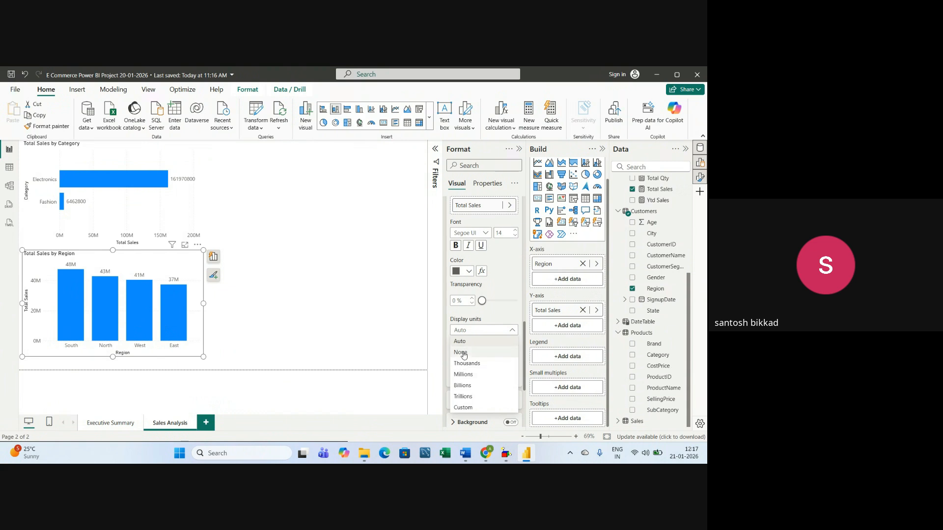
pyautogui.click(461, 353)
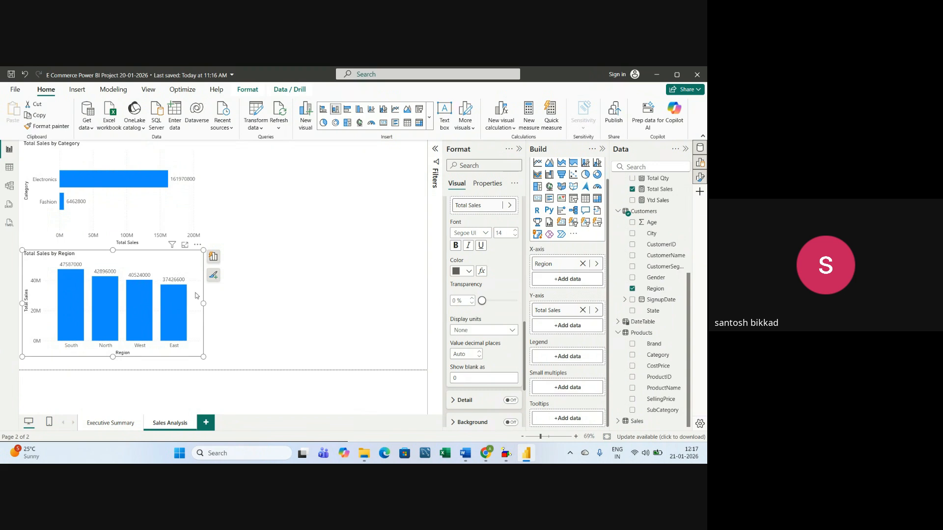
pyautogui.moveTo(202, 302); pyautogui.dragTo(208, 303)
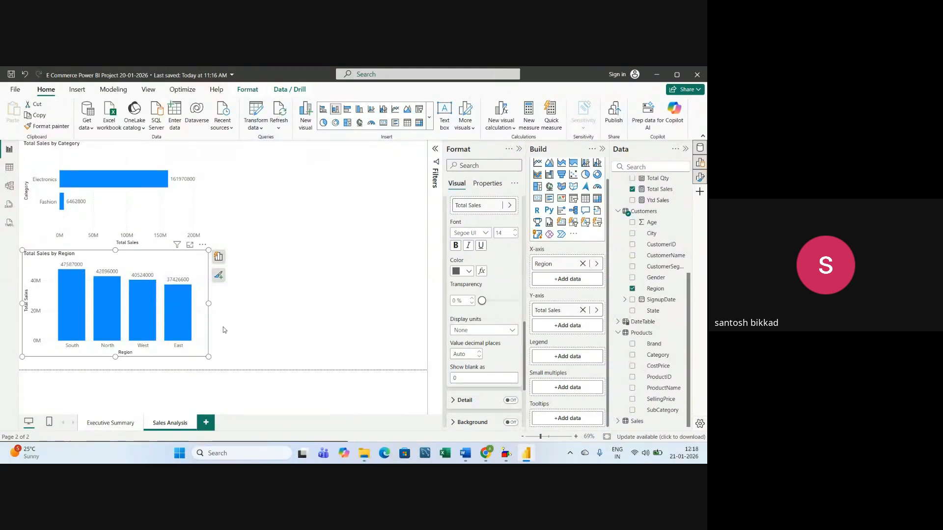
pyautogui.moveTo(116, 357); pyautogui.dragTo(116, 365)
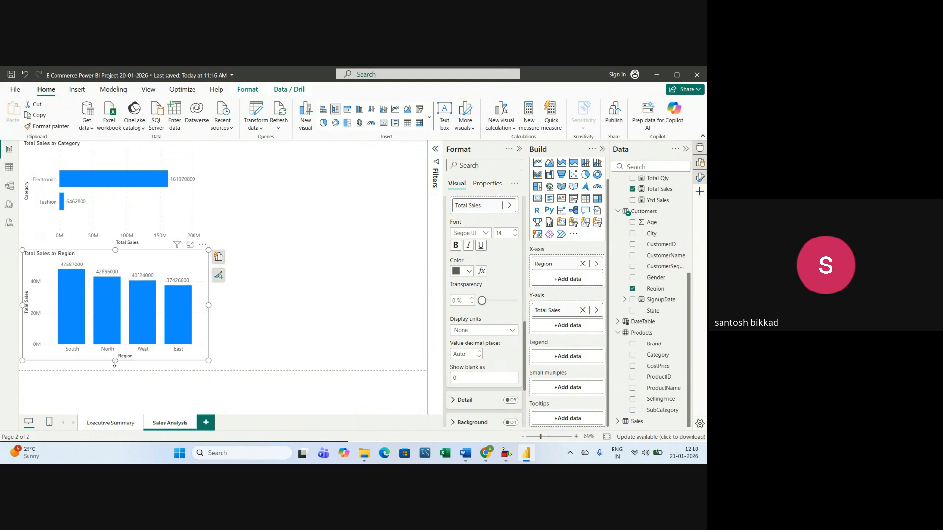
# Switch to the Word document and check the Channel-wise Sales item listed for the Sales Analysis page
pyautogui.hotkey('alt', 'Tab')
pyautogui.click(246, 297)
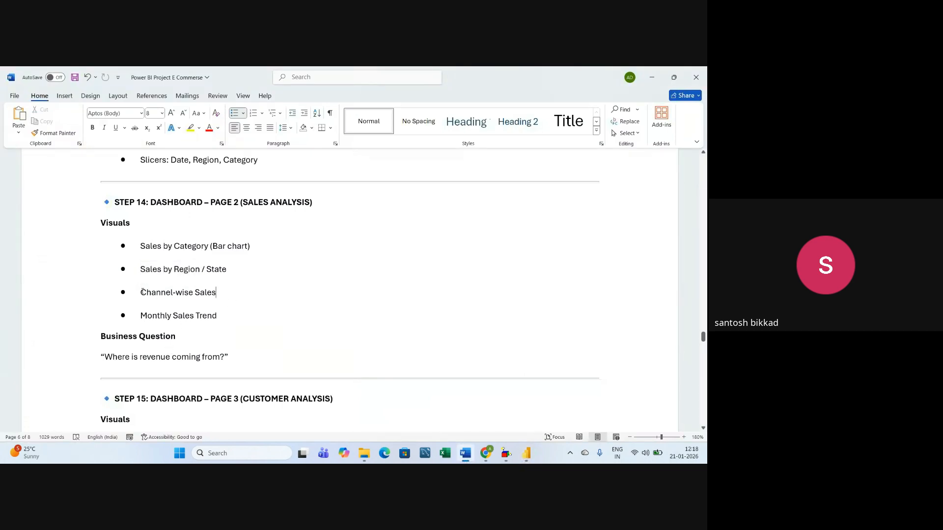
pyautogui.moveTo(149, 292); pyautogui.dragTo(217, 292)
pyautogui.click(246, 316)
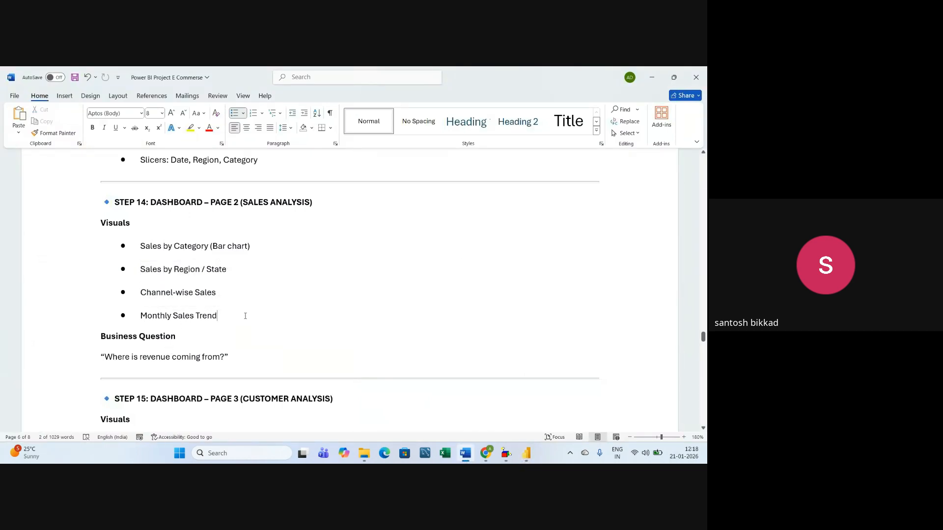
pyautogui.moveTo(140, 296); pyautogui.dragTo(221, 294)
pyautogui.click(254, 316)
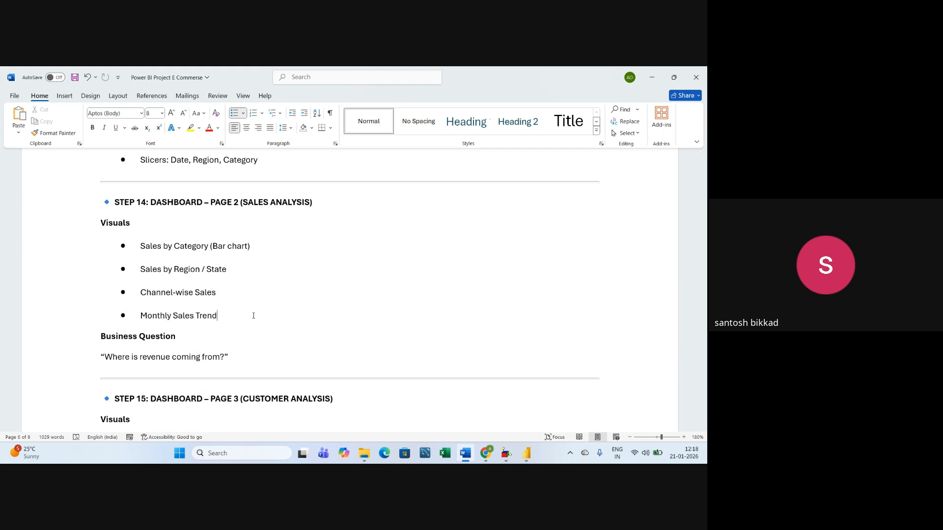
pyautogui.hotkey('alt', 'Tab')
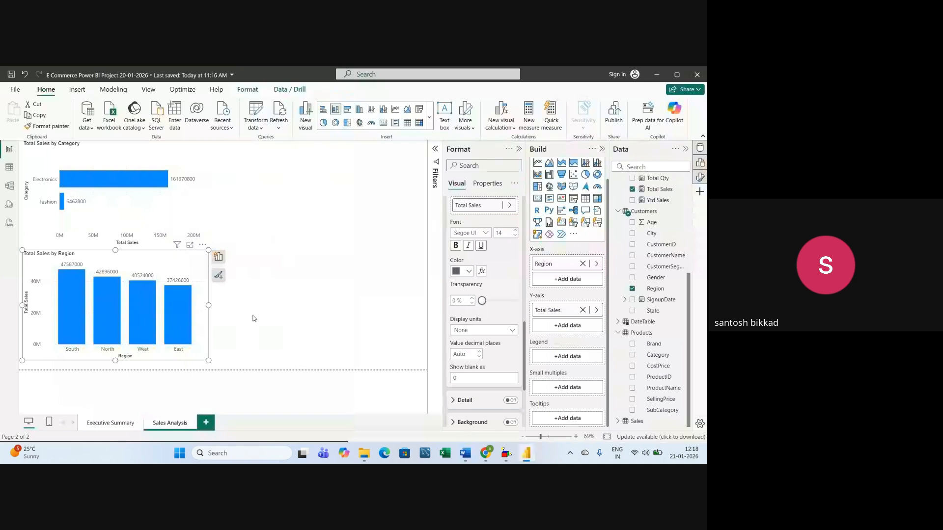
# Insert a clustered column chart beside the Total Sales by Category chart and plot the Total Sales measure in it
pyautogui.click(272, 200)
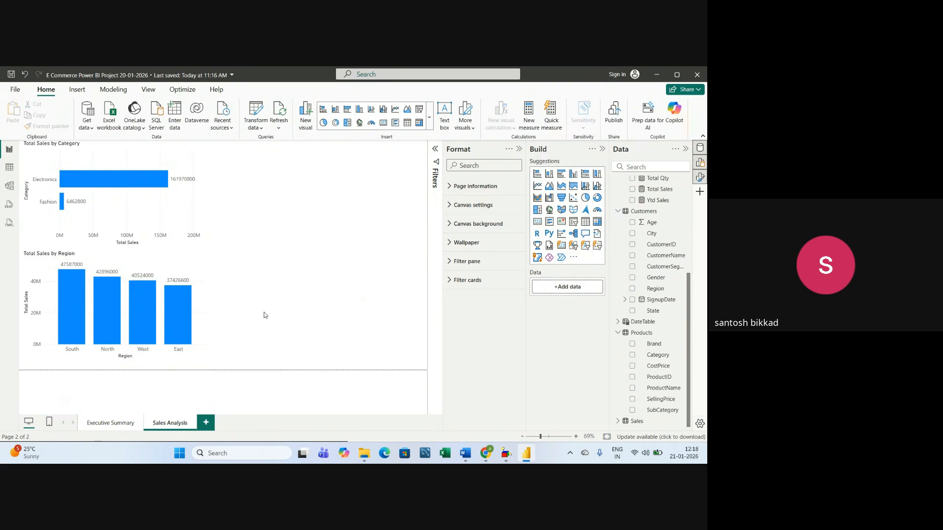
pyautogui.click(573, 175)
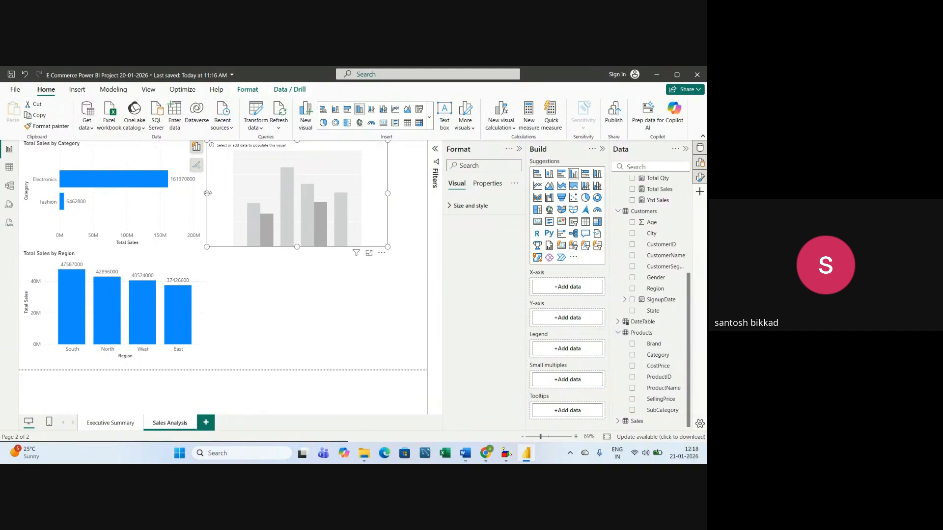
pyautogui.moveTo(211, 193); pyautogui.dragTo(217, 193)
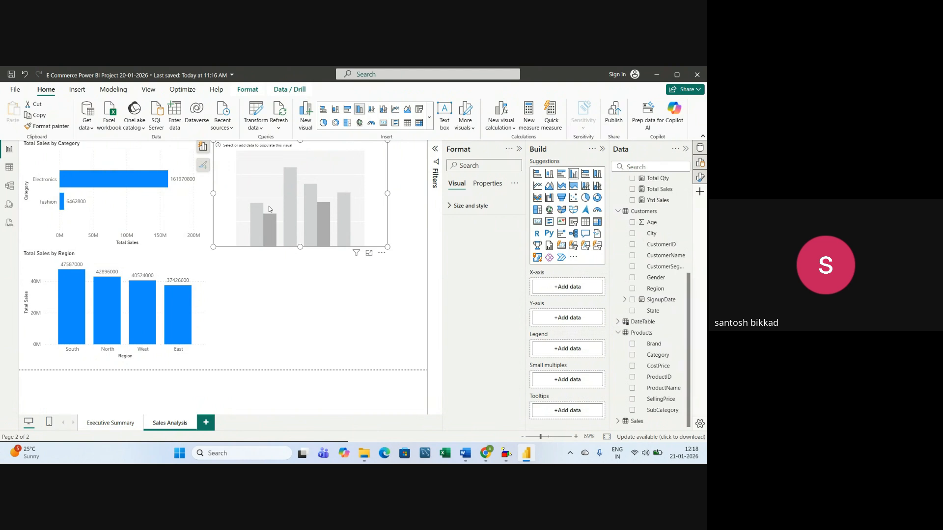
pyautogui.hotkey('alt', 'Tab')
pyautogui.moveTo(142, 293); pyautogui.dragTo(216, 293)
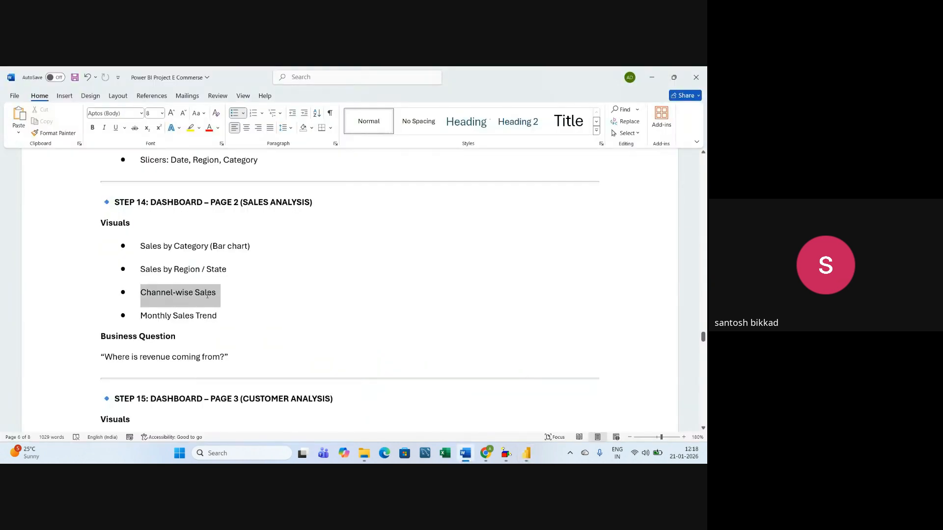
pyautogui.hotkey('alt', 'Tab')
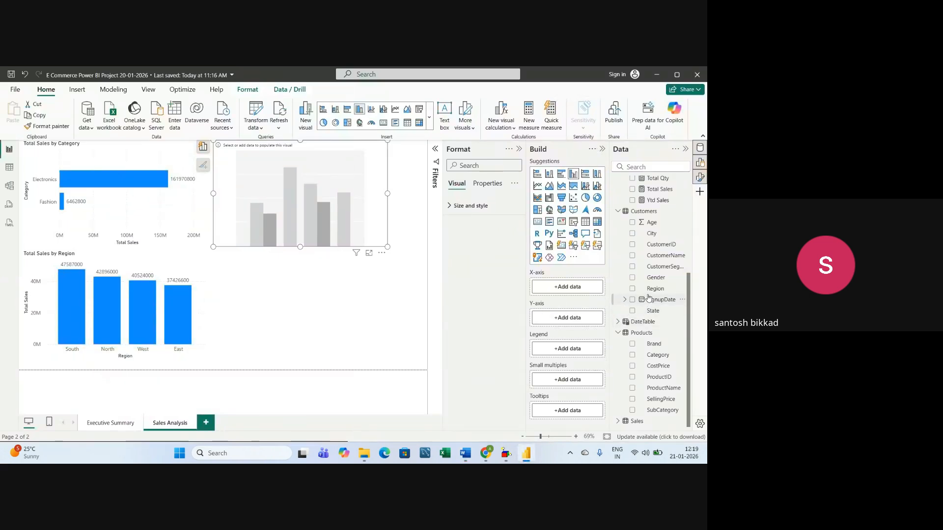
pyautogui.scroll(4, 648, 297)
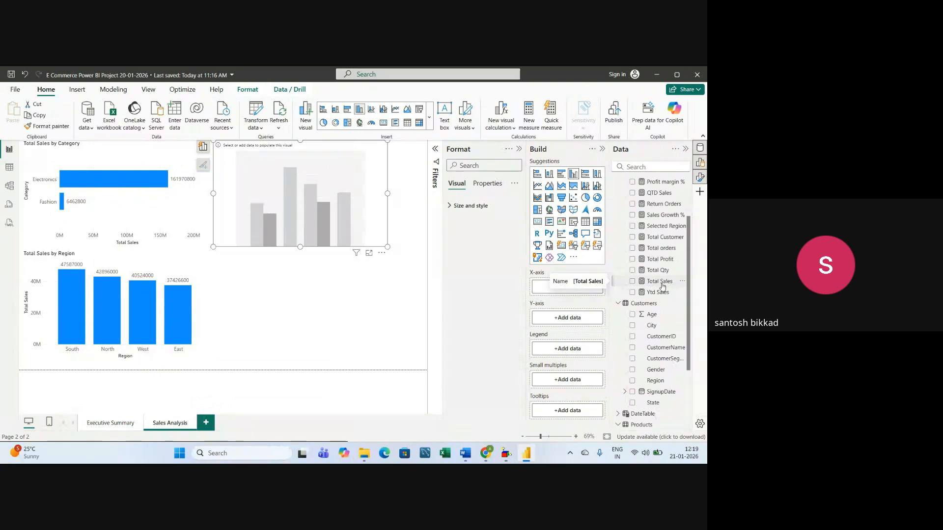
pyautogui.click(632, 282)
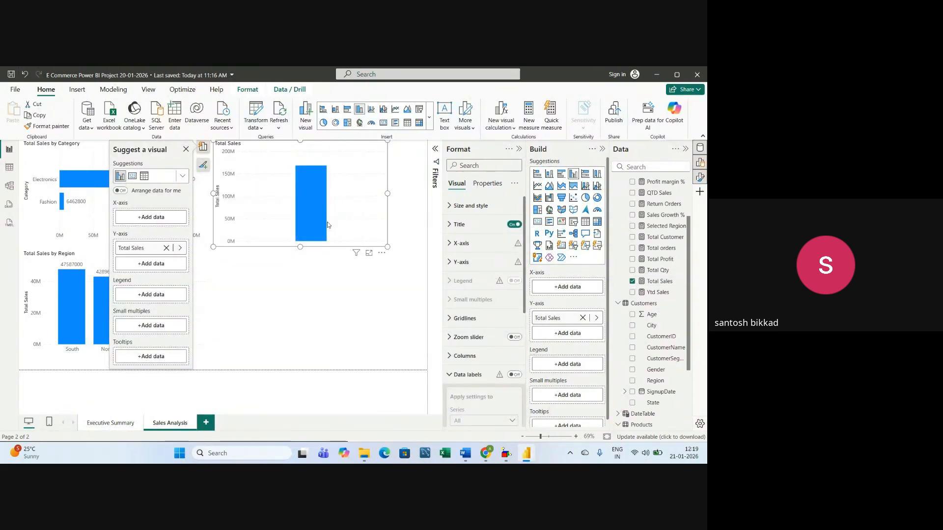
# Add the Sales table's Channel field to the X-axis of the new column chart
pyautogui.hotkey('alt', 'Tab')
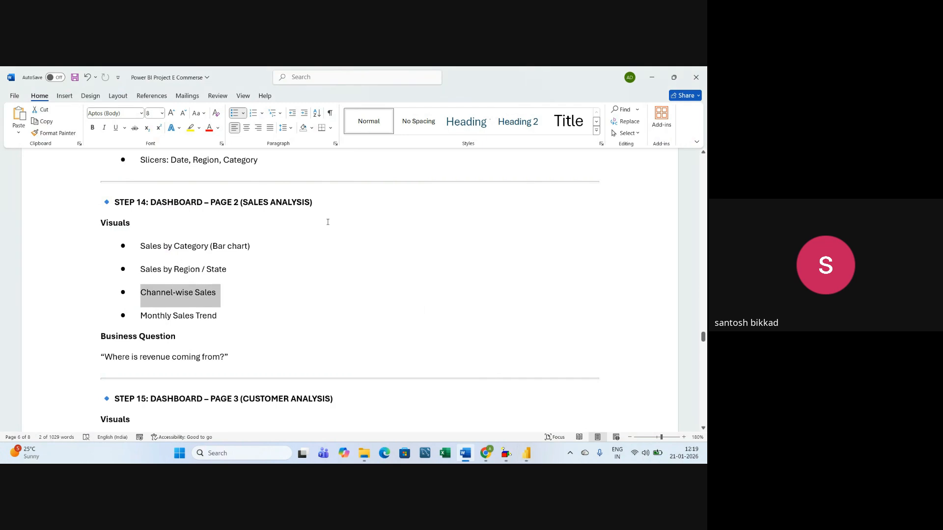
pyautogui.hotkey('alt', 'Tab')
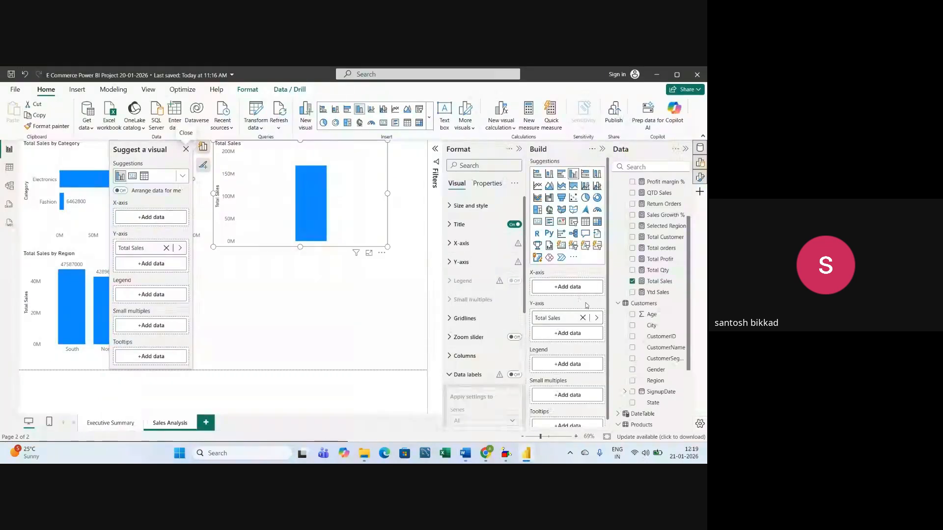
pyautogui.scroll(-3, 643, 294)
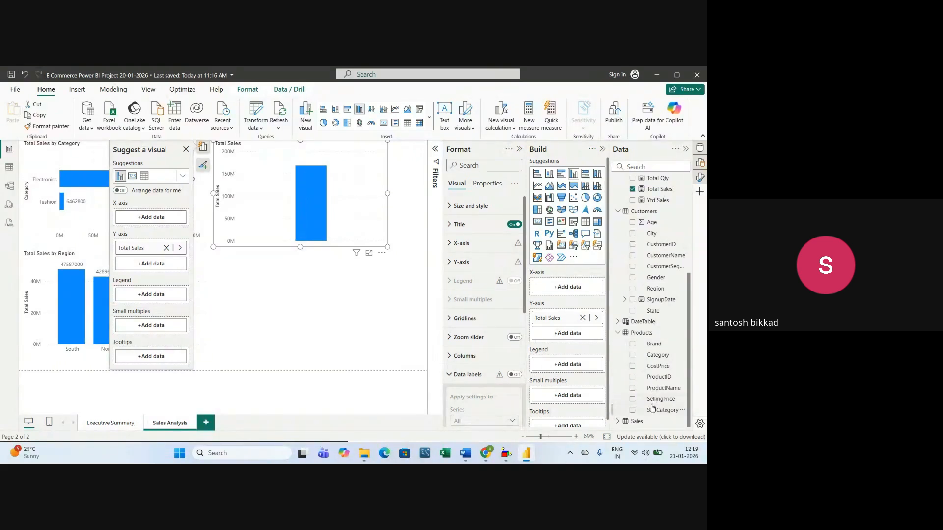
pyautogui.click(624, 418)
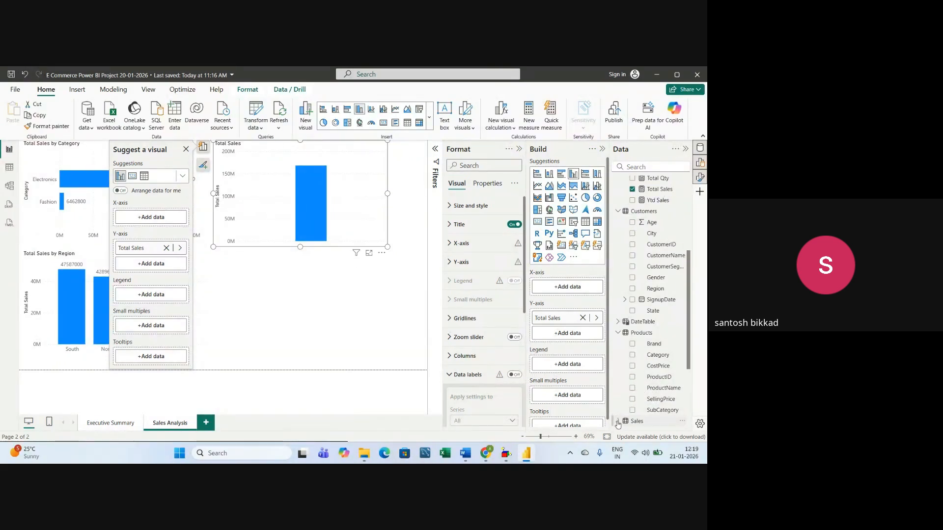
pyautogui.scroll(-3, 650, 368)
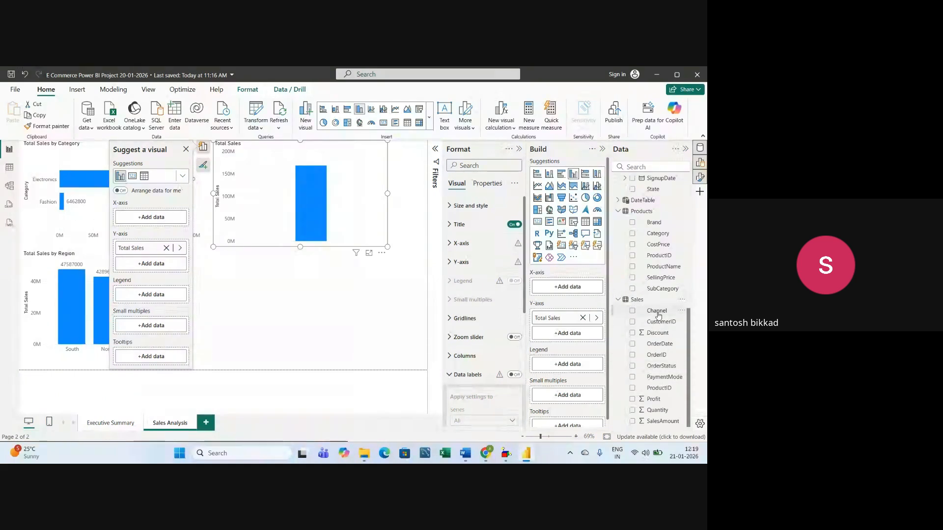
pyautogui.click(633, 311)
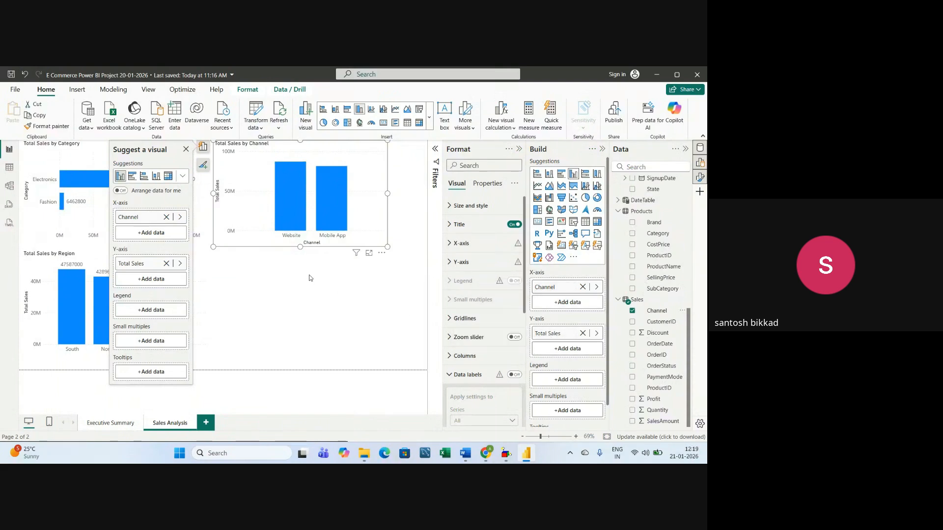
pyautogui.click(186, 150)
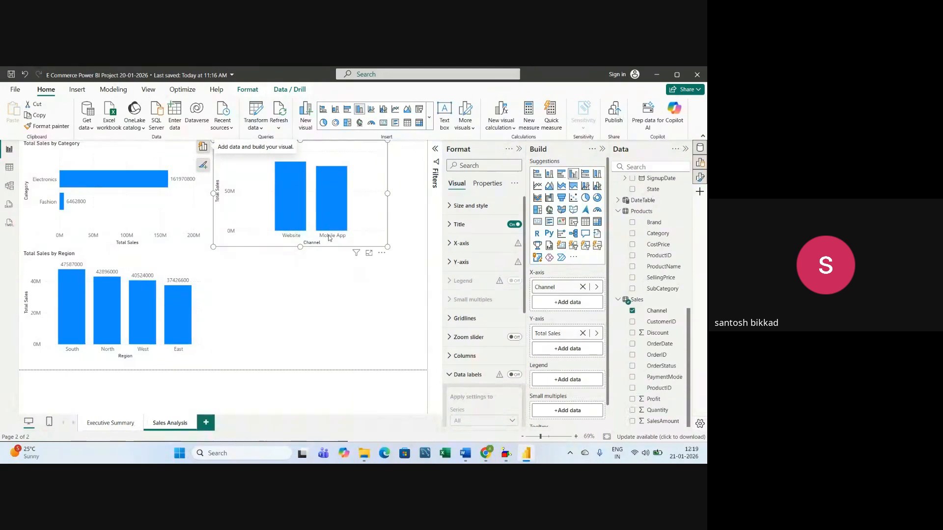
# Turn on data labels for the Total Sales by Channel chart and set their value font size to 14
pyautogui.click(514, 375)
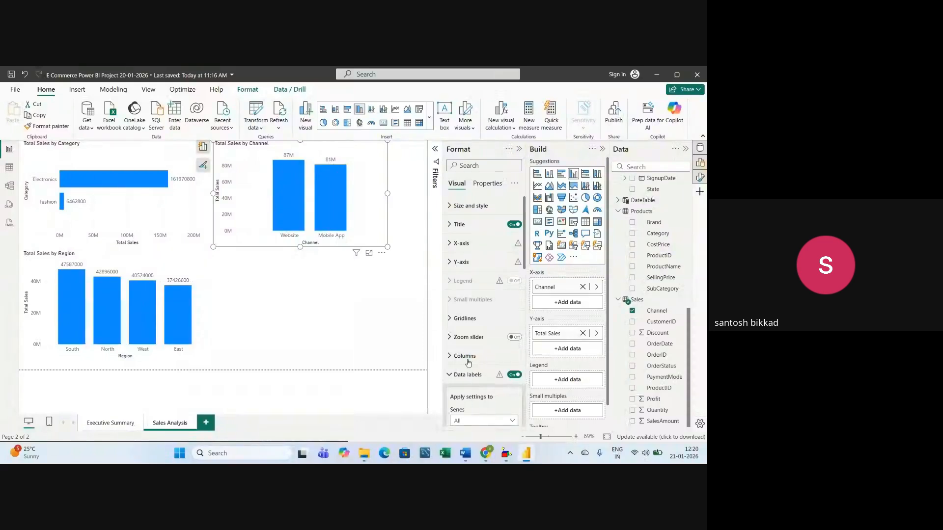
pyautogui.scroll(-3, 468, 364)
pyautogui.scroll(-1, 466, 303)
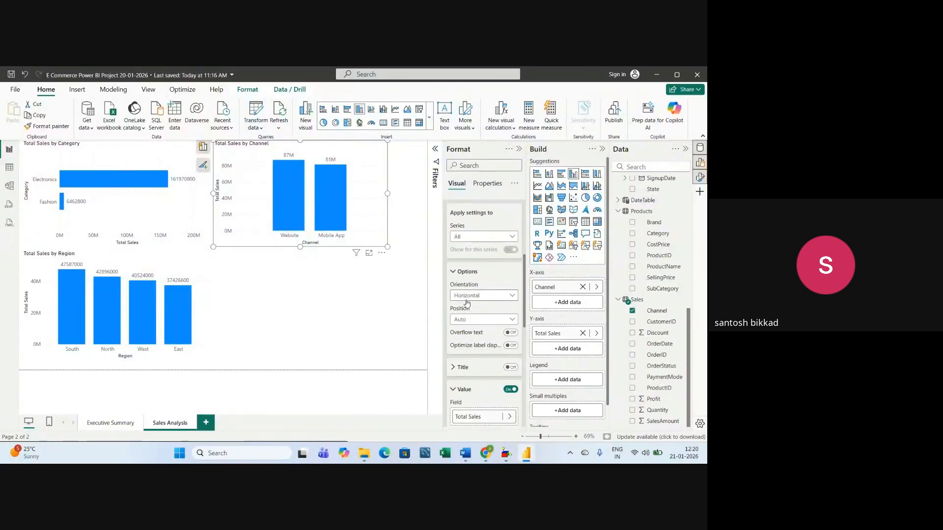
pyautogui.scroll(-4, 486, 334)
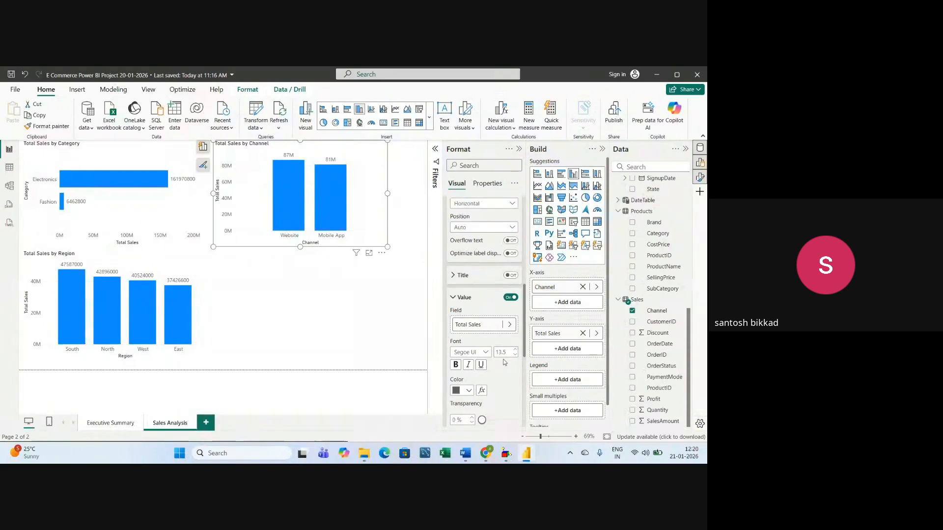
pyautogui.click(508, 352)
pyautogui.write('14')
# Set the display units of the Total Sales by Channel chart's data labels to None and make the chart narrower
pyautogui.scroll(-3, 474, 363)
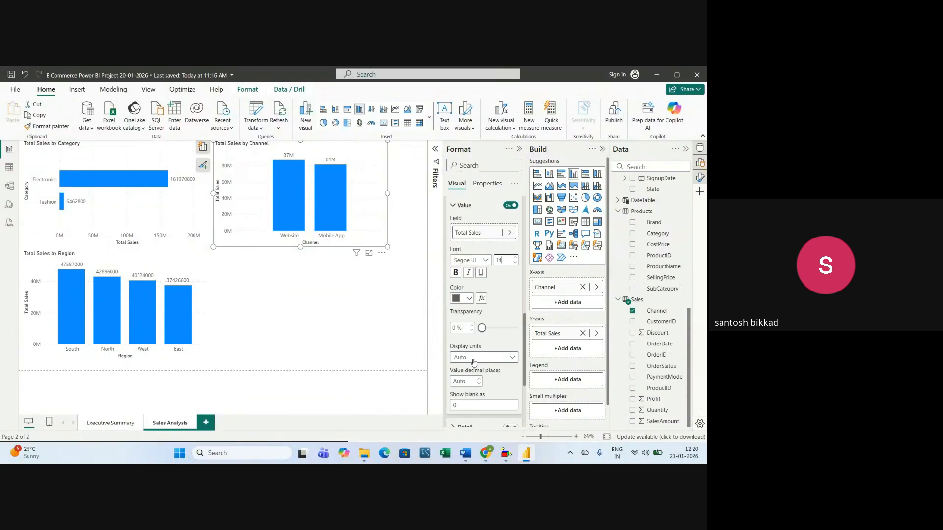
pyautogui.click(474, 363)
pyautogui.click(463, 380)
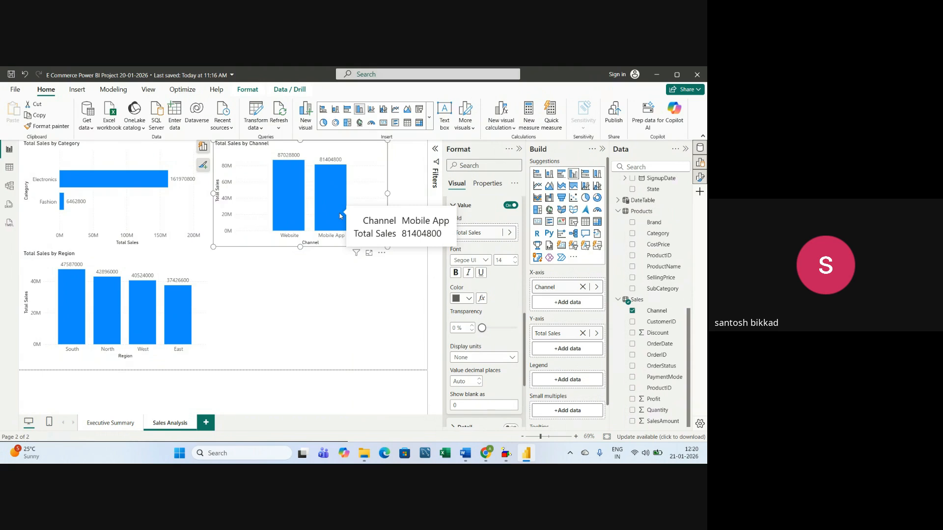
pyautogui.moveTo(294, 219)
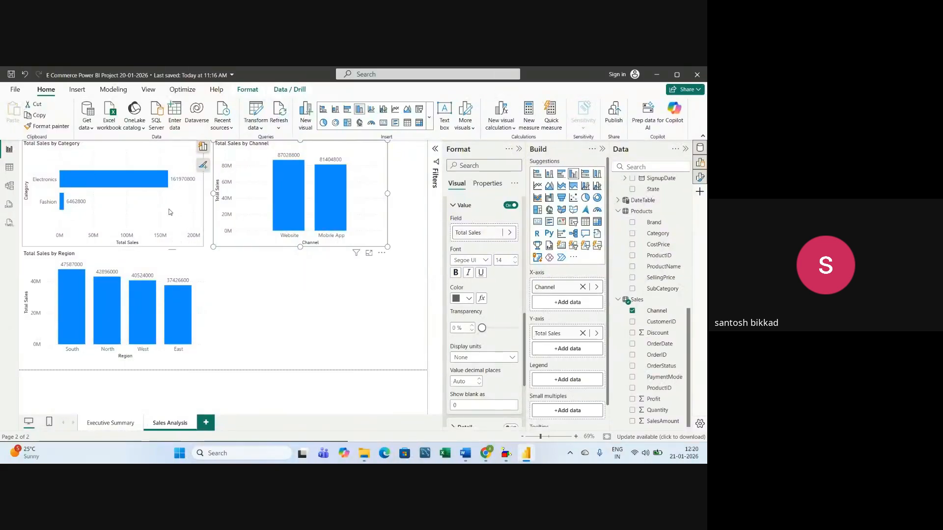
pyautogui.moveTo(143, 303)
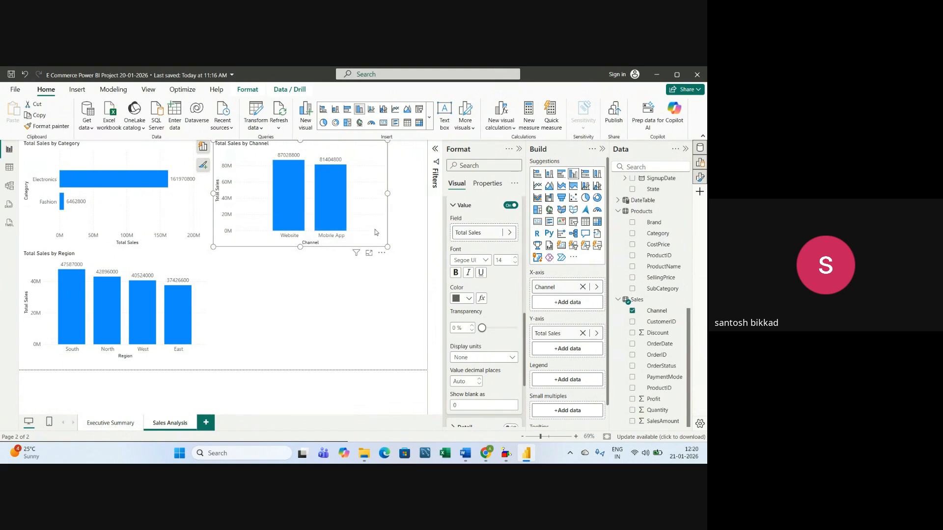
pyautogui.moveTo(386, 193); pyautogui.dragTo(359, 194)
pyautogui.click(303, 309)
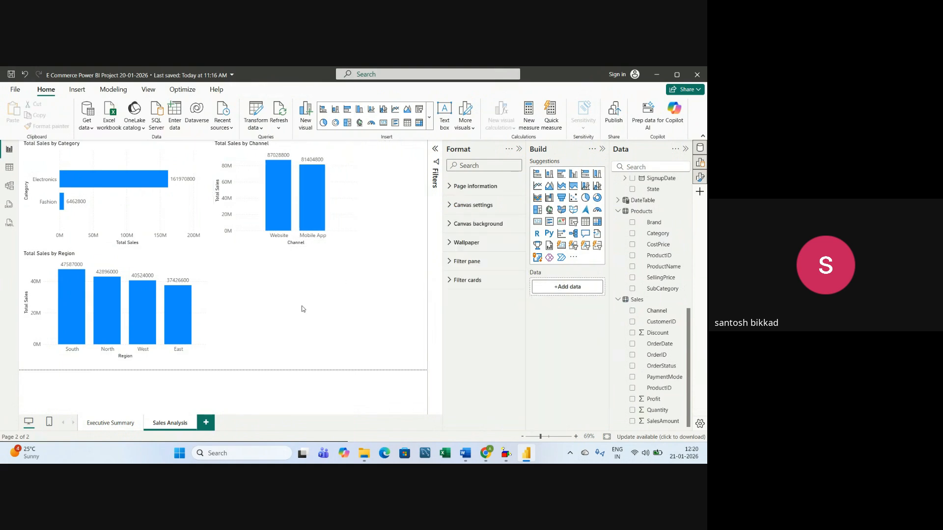
# Check the Monthly Sales Trend item in the Word document and insert a widened line chart beneath the Total Sales by Channel chart
pyautogui.hotkey('alt', 'Tab')
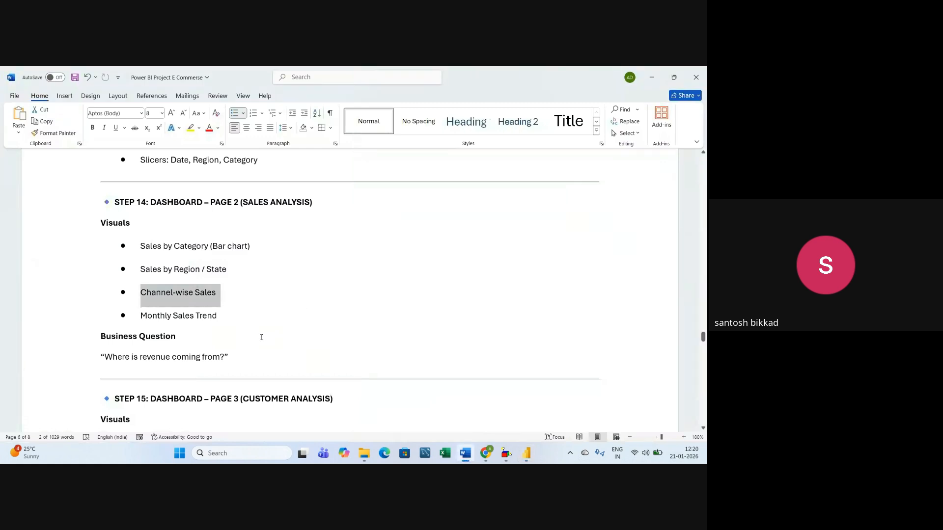
pyautogui.moveTo(142, 319); pyautogui.dragTo(216, 320)
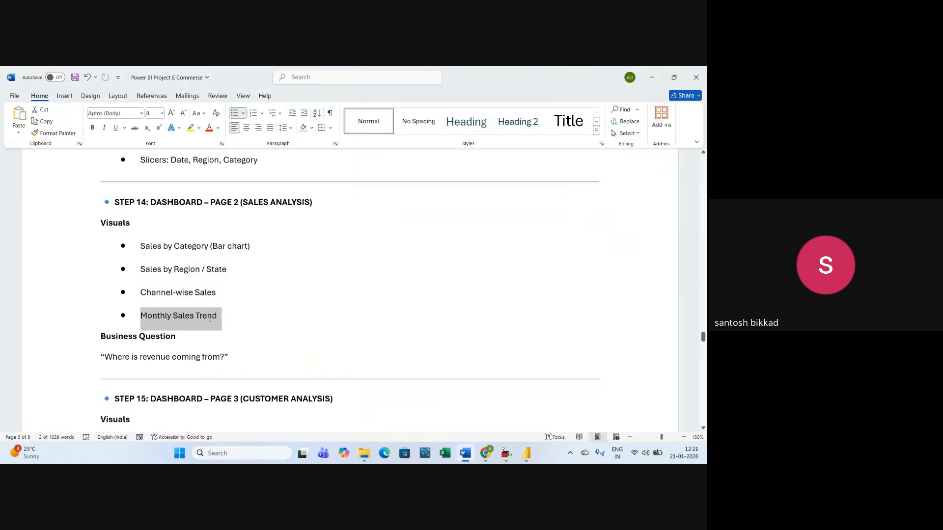
pyautogui.click(249, 343)
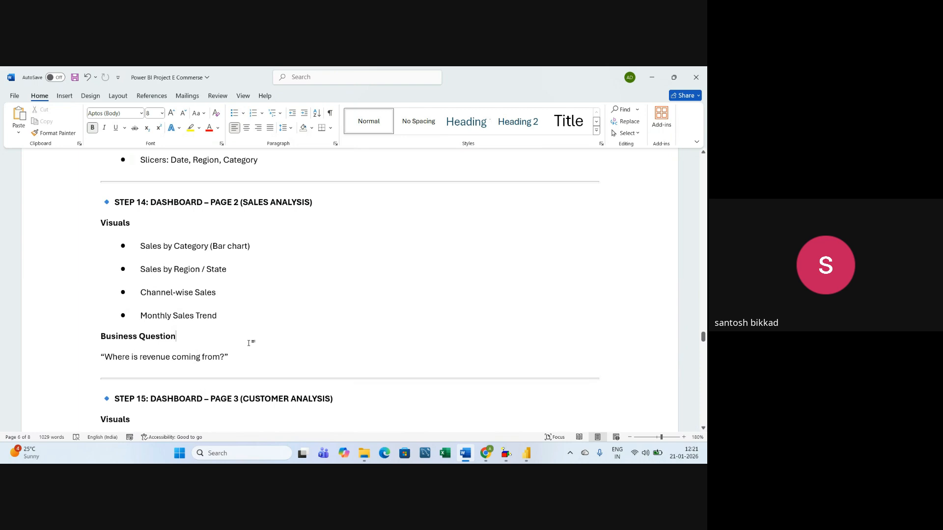
pyautogui.hotkey('alt', 'Tab')
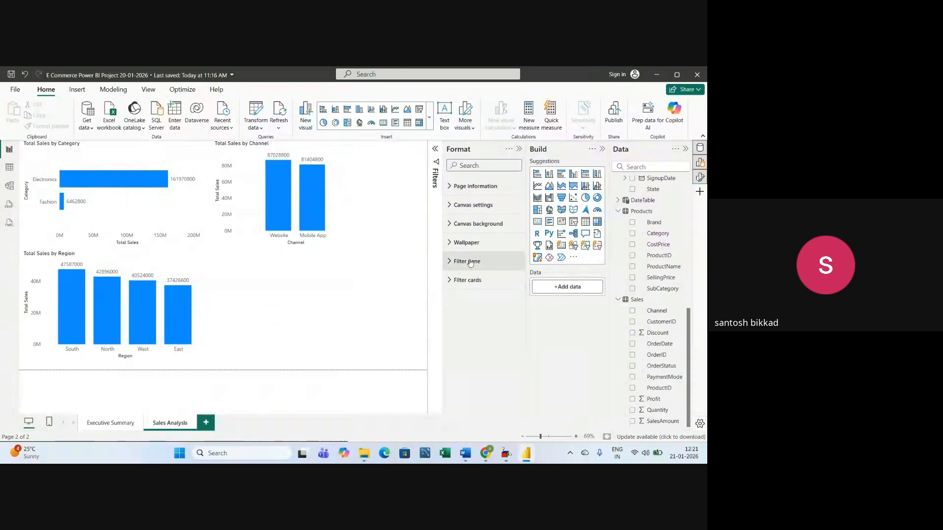
pyautogui.click(537, 186)
pyautogui.moveTo(359, 305); pyautogui.dragTo(417, 314)
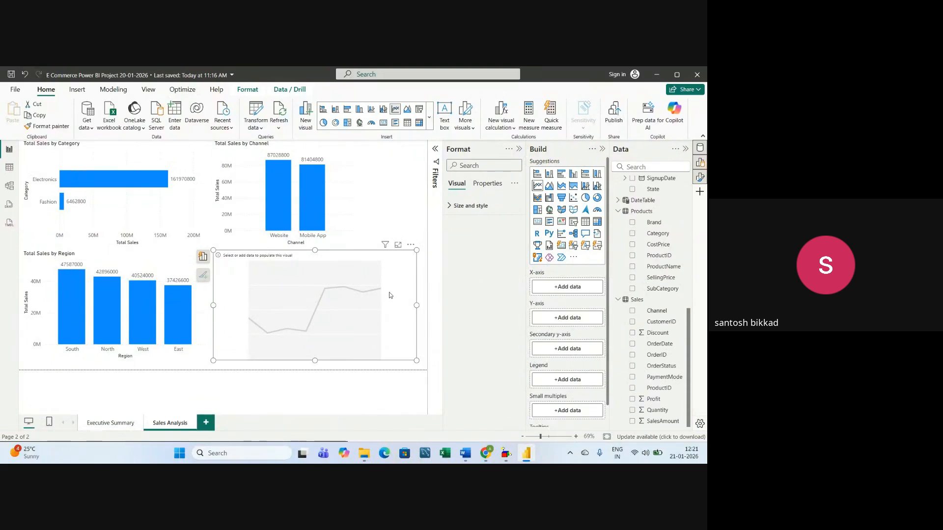
# Plot the Total Sales measure against the DateTable's Month field in the new line chart
pyautogui.scroll(2, 639, 315)
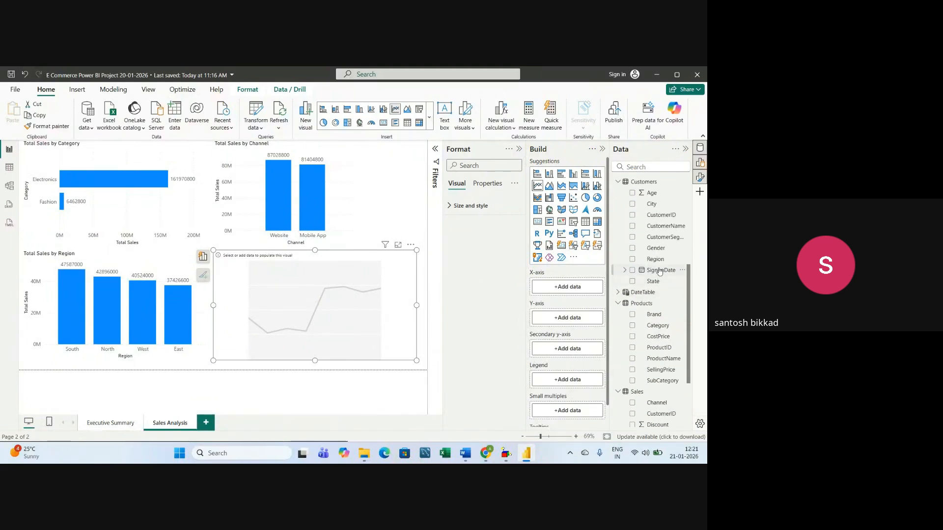
pyautogui.scroll(3, 660, 272)
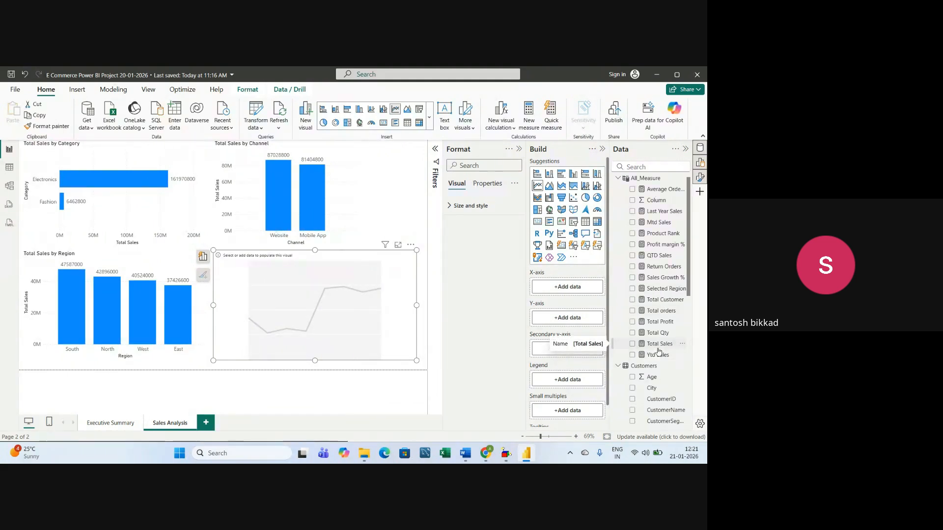
pyautogui.click(633, 345)
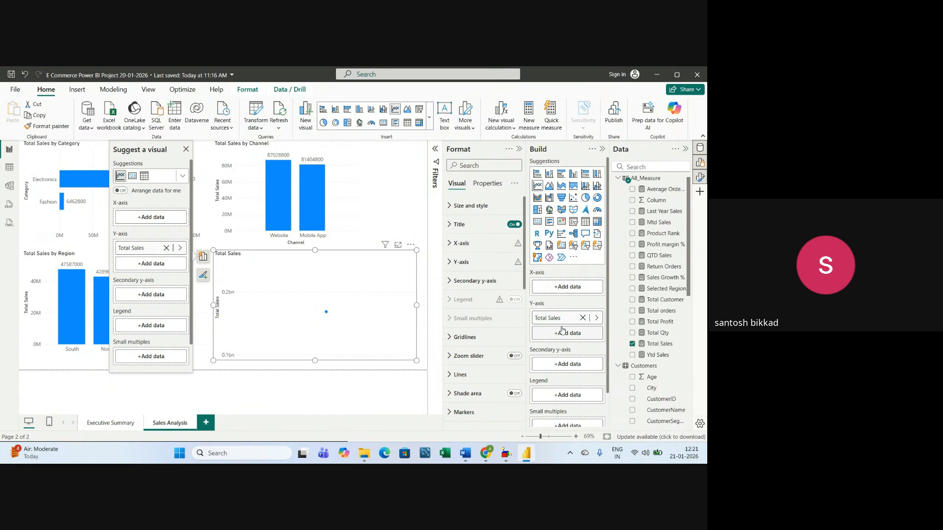
pyautogui.scroll(-8, 636, 378)
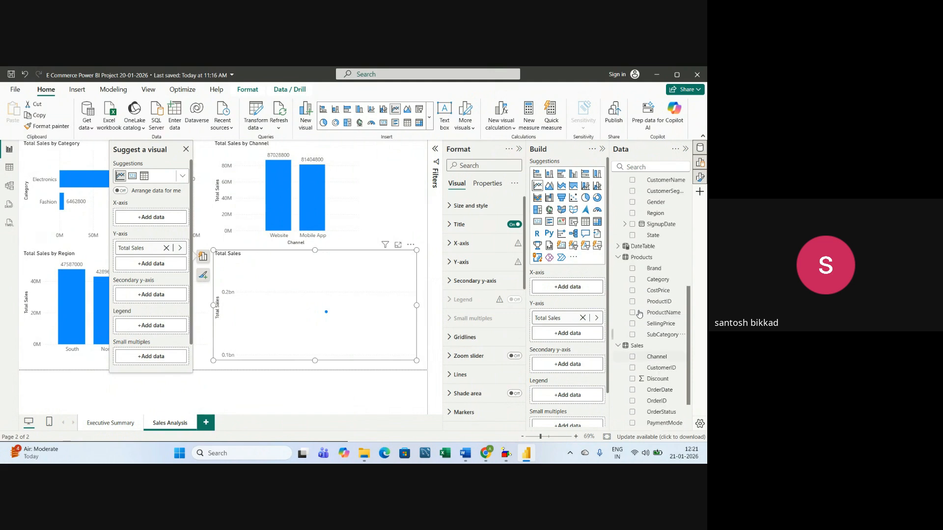
pyautogui.click(637, 247)
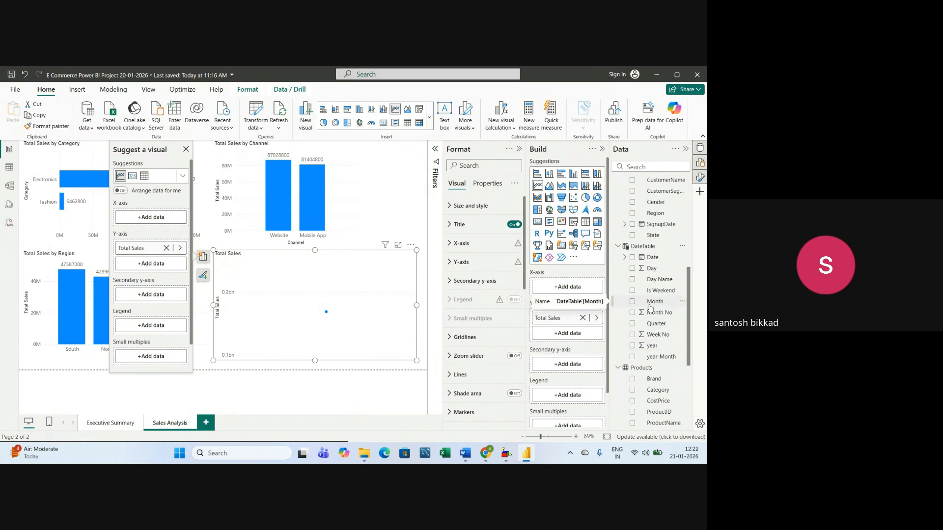
pyautogui.click(632, 301)
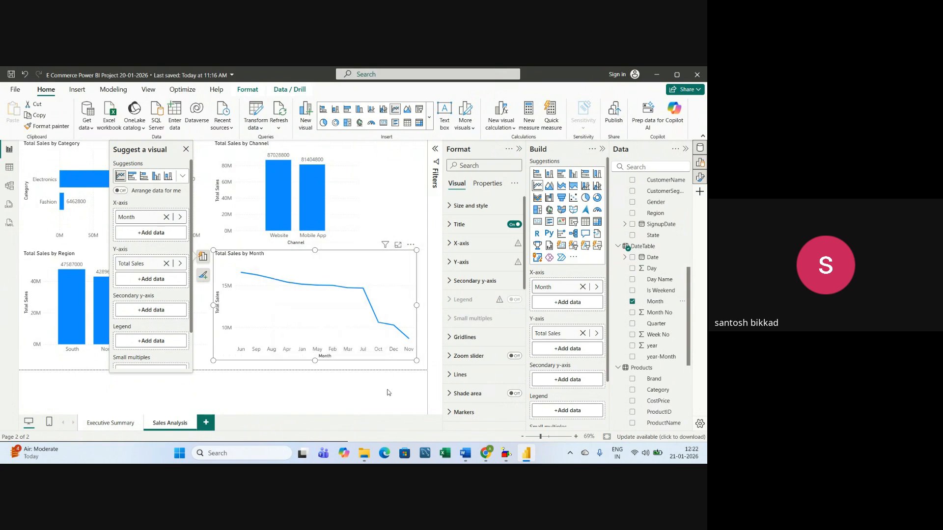
pyautogui.click(186, 149)
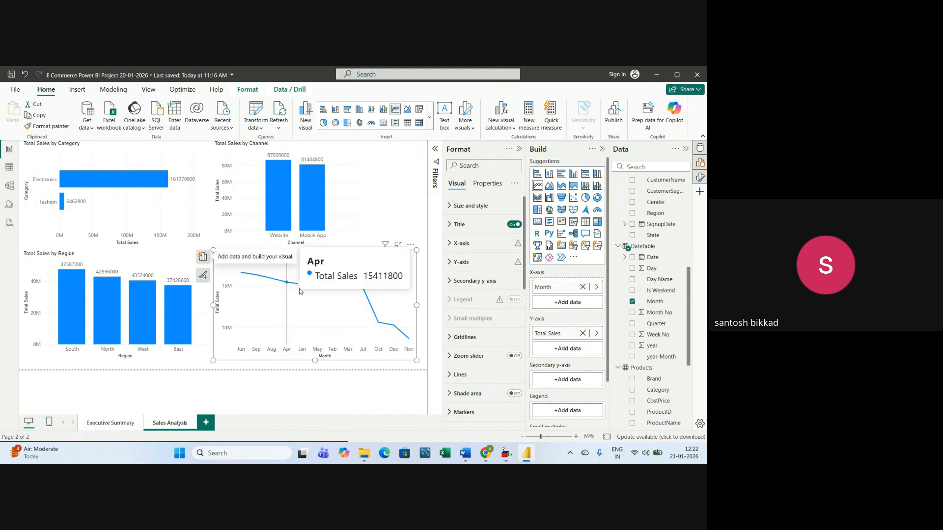
# Turn on data labels for the Total Sales by Month line chart and set their value font size to 13
pyautogui.scroll(-3, 497, 386)
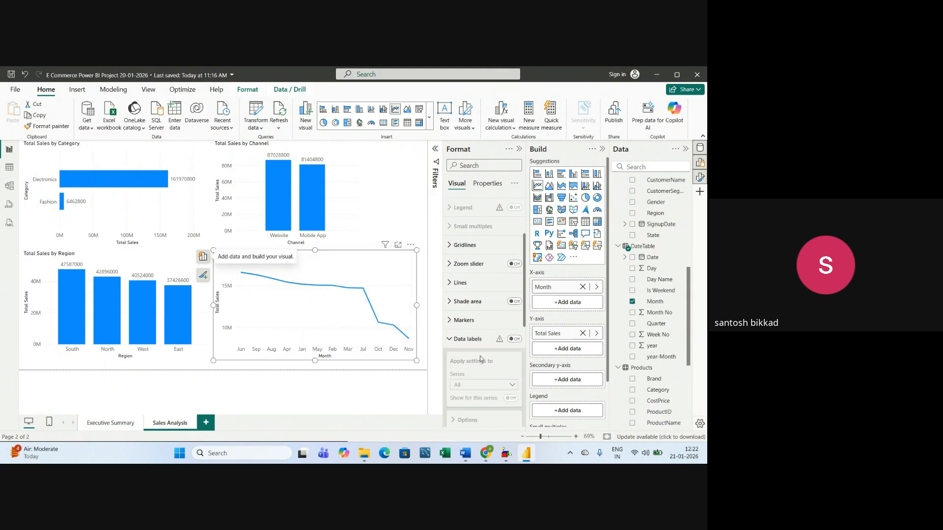
pyautogui.click(515, 340)
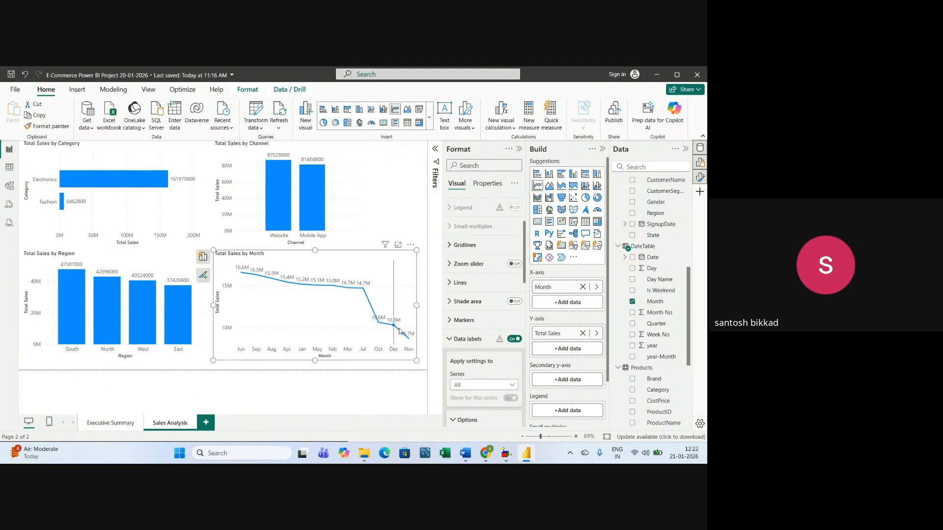
pyautogui.scroll(-5, 486, 359)
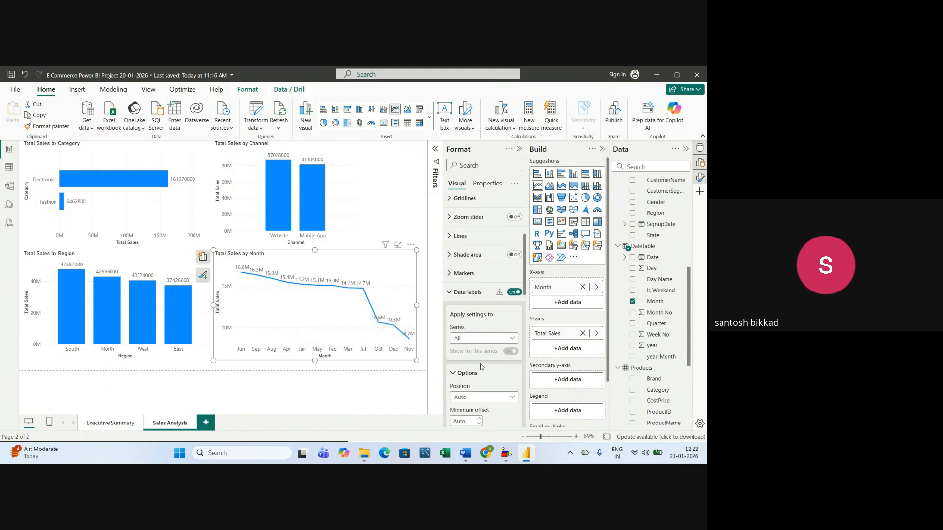
pyautogui.scroll(-2, 481, 366)
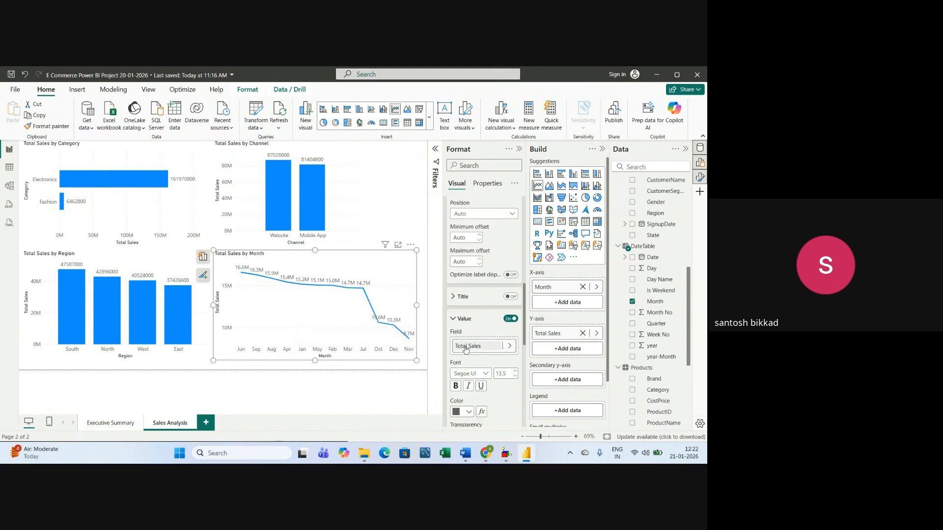
pyautogui.scroll(-2, 513, 360)
pyautogui.click(508, 326)
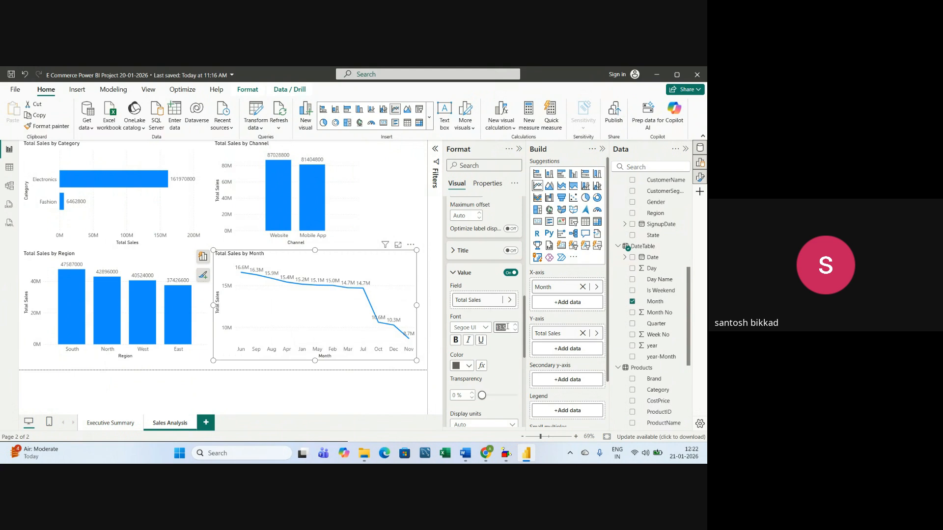
pyautogui.write('14')
# Set the display units of the Total Sales by Month chart's data labels to None and collapse the data label settings
pyautogui.scroll(-3, 508, 326)
pyautogui.click(468, 333)
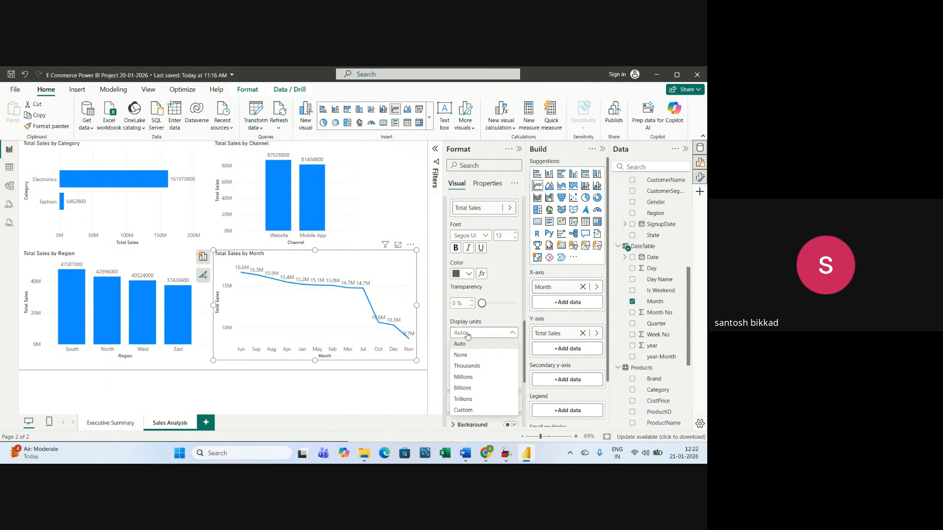
pyautogui.click(467, 355)
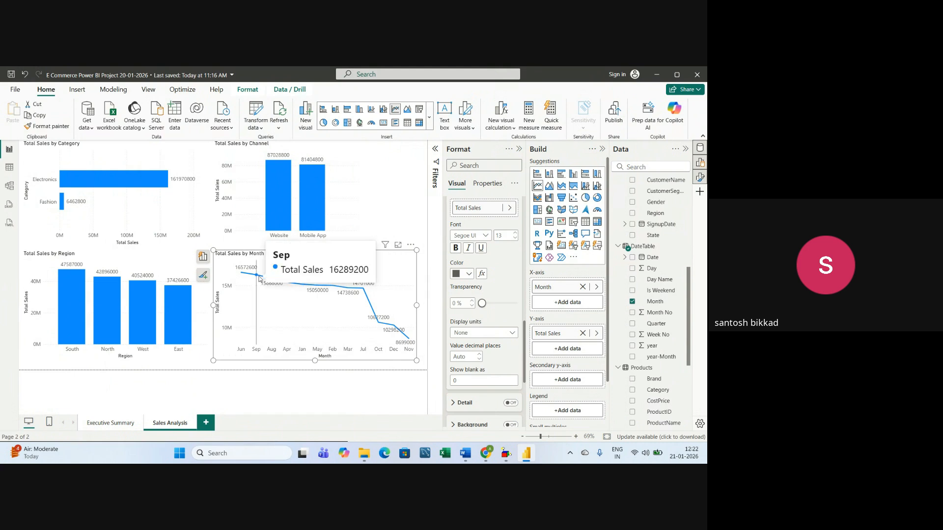
pyautogui.scroll(2, 475, 365)
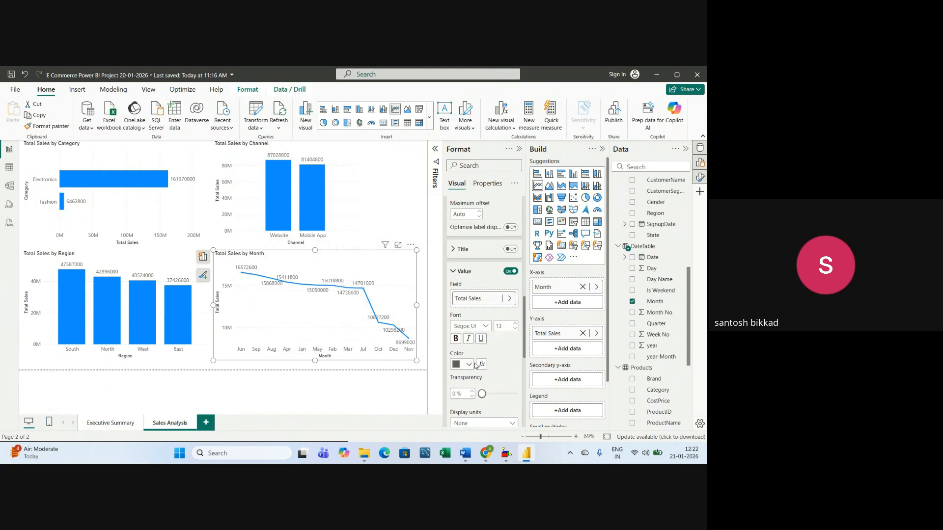
pyautogui.scroll(2, 475, 366)
pyautogui.click(455, 365)
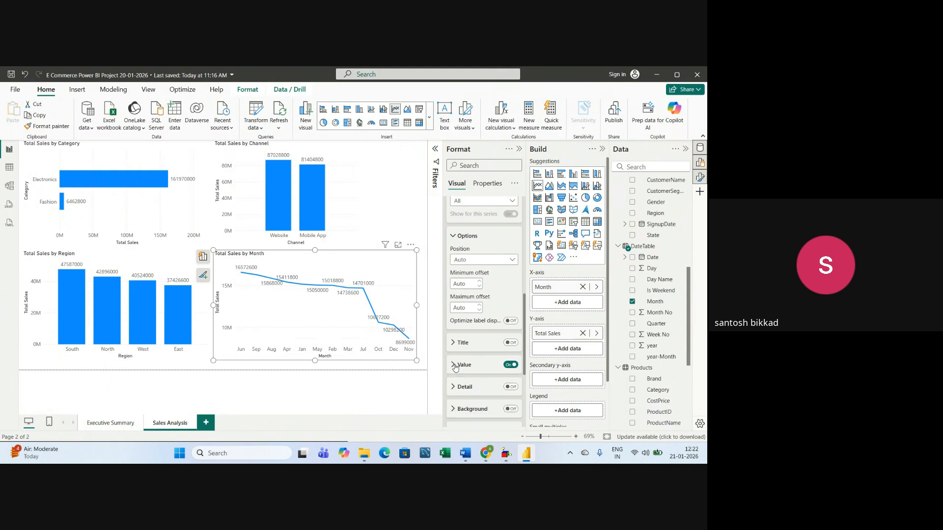
pyautogui.scroll(5, 454, 367)
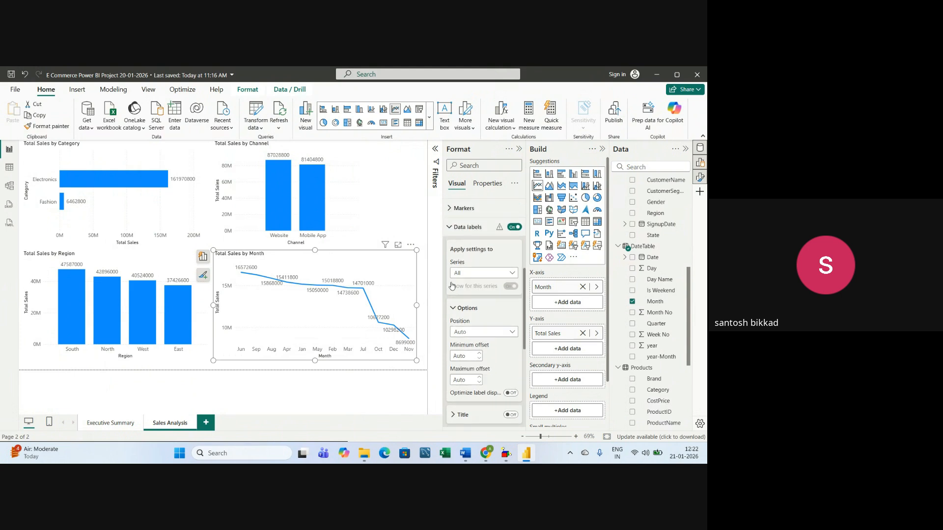
pyautogui.click(450, 339)
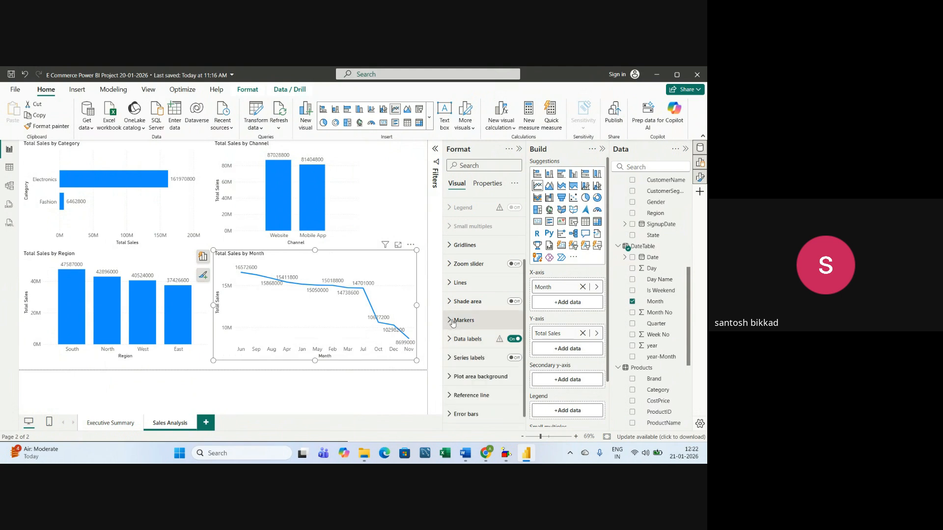
# Show markers for all categories on the Total Sales by Month line and make them triangles of size 10 px
pyautogui.click(452, 321)
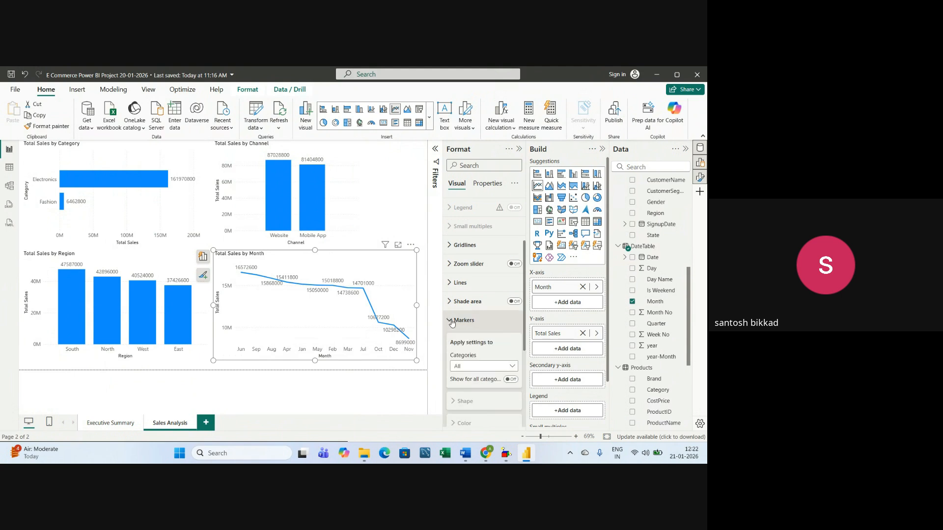
pyautogui.scroll(-2, 462, 327)
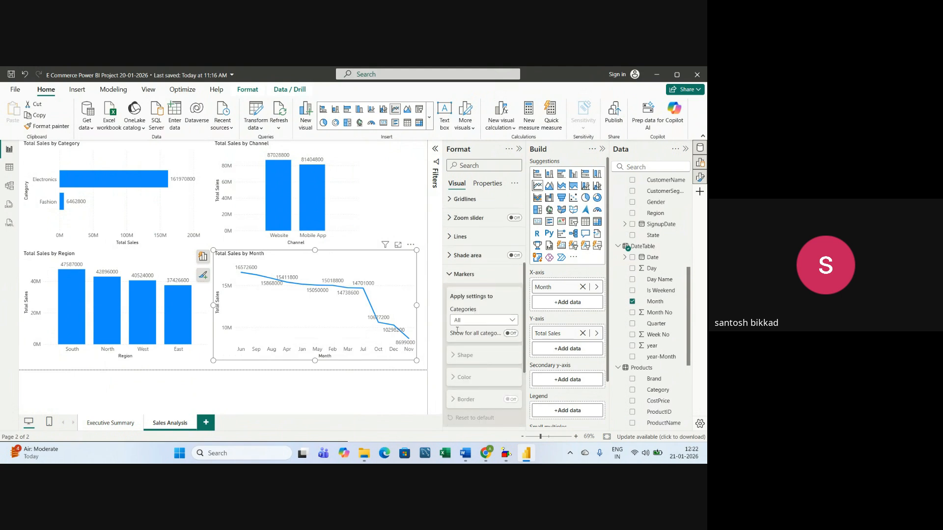
pyautogui.click(511, 334)
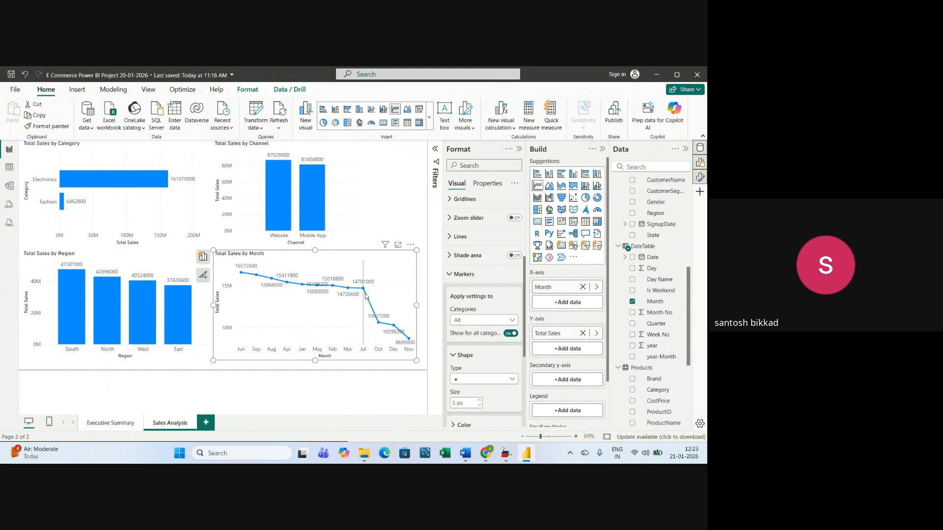
pyautogui.scroll(-4, 462, 288)
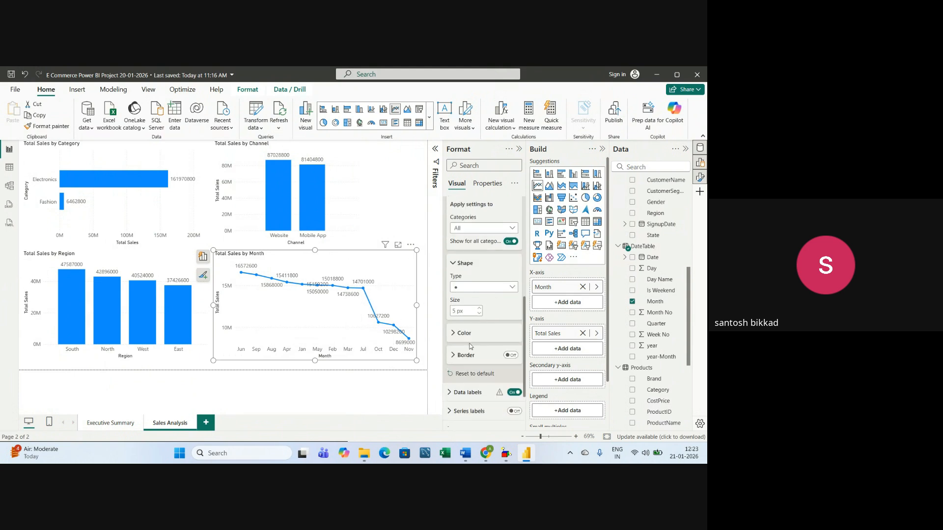
pyautogui.click(460, 289)
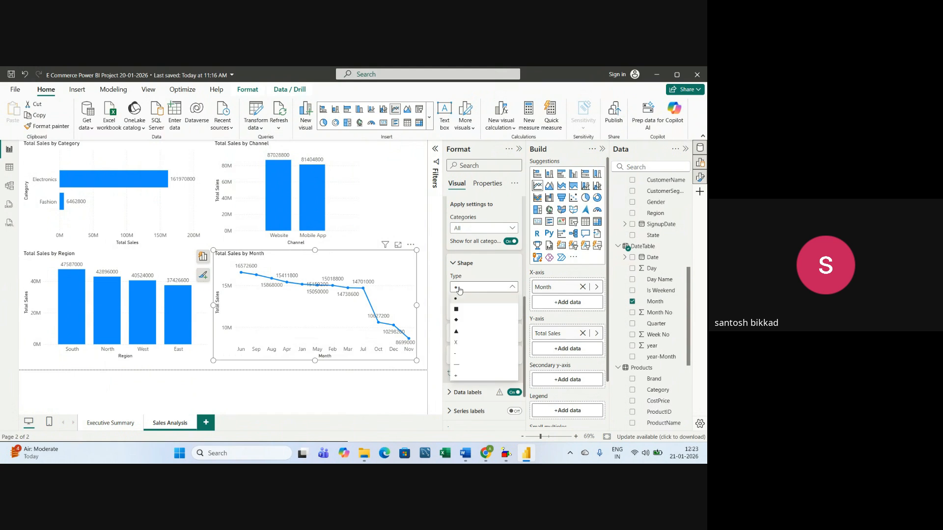
pyautogui.click(456, 332)
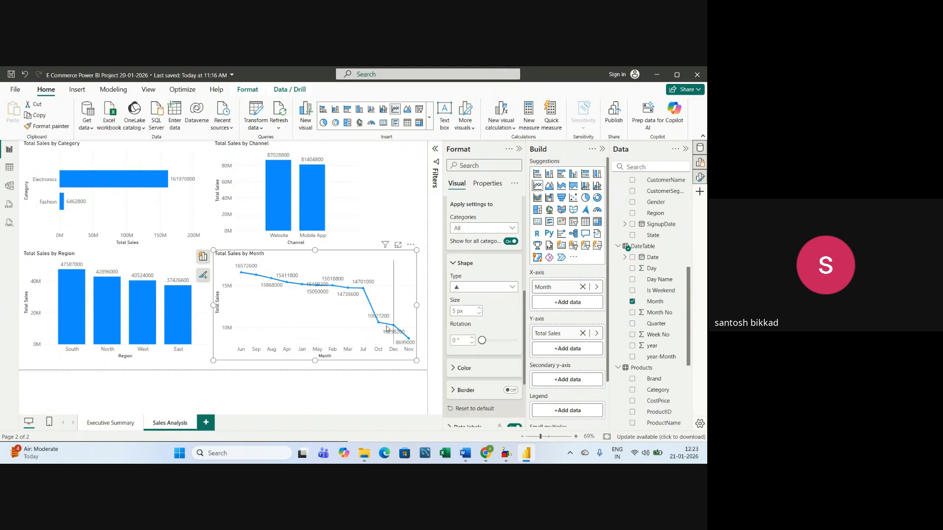
pyautogui.click(456, 312)
pyautogui.write('10')
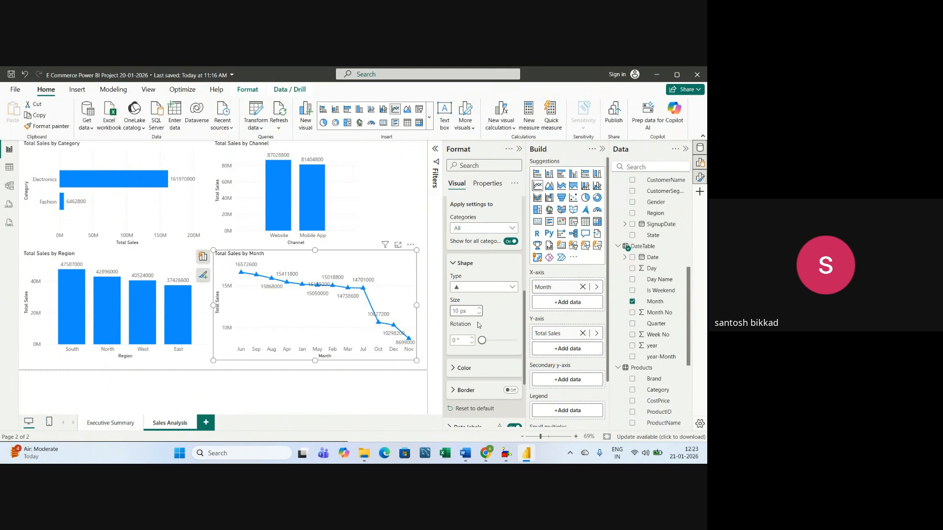
# Collapse the marker settings and hide the Format and Build panes to enlarge the report canvas
pyautogui.click(454, 266)
pyautogui.scroll(3, 453, 275)
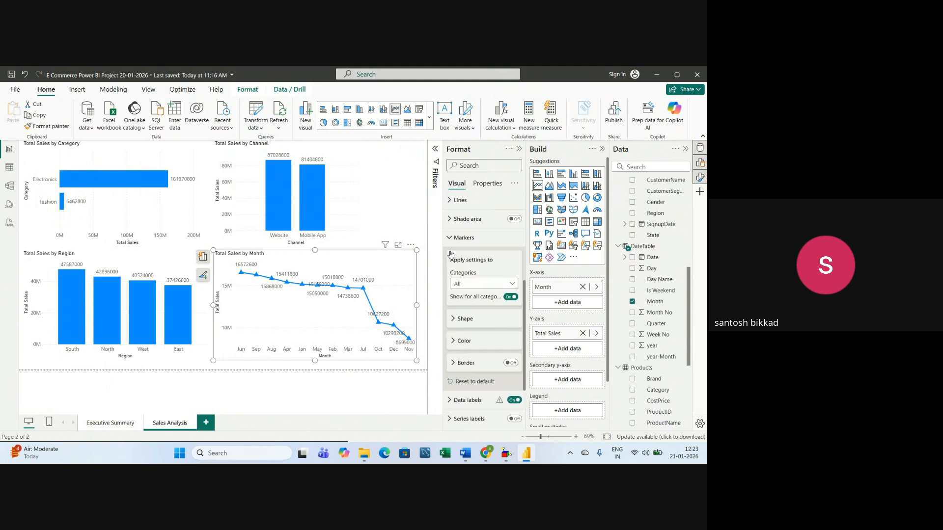
pyautogui.click(454, 277)
pyautogui.scroll(2, 454, 282)
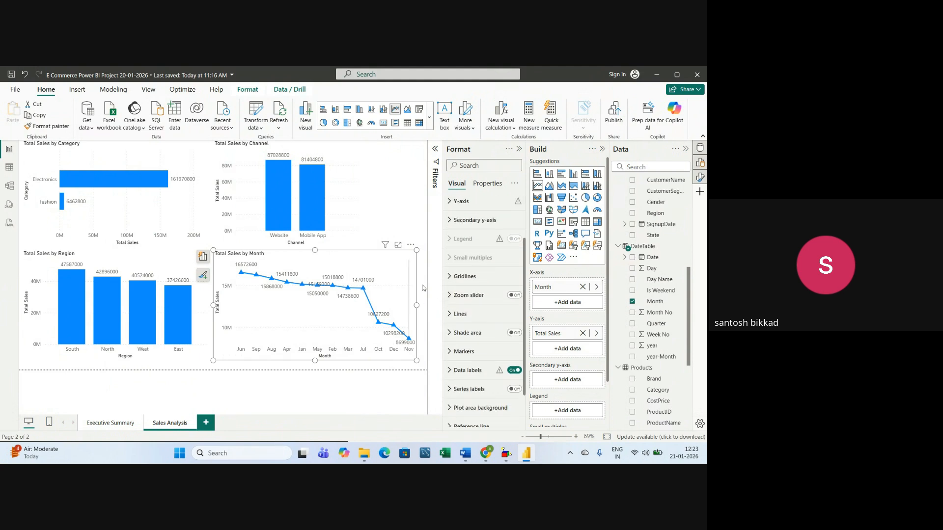
pyautogui.click(520, 148)
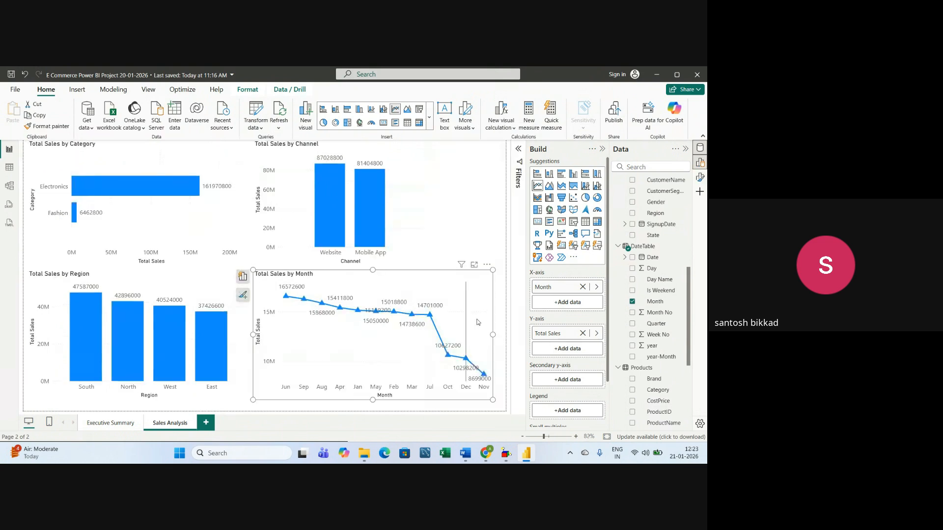
pyautogui.click(602, 149)
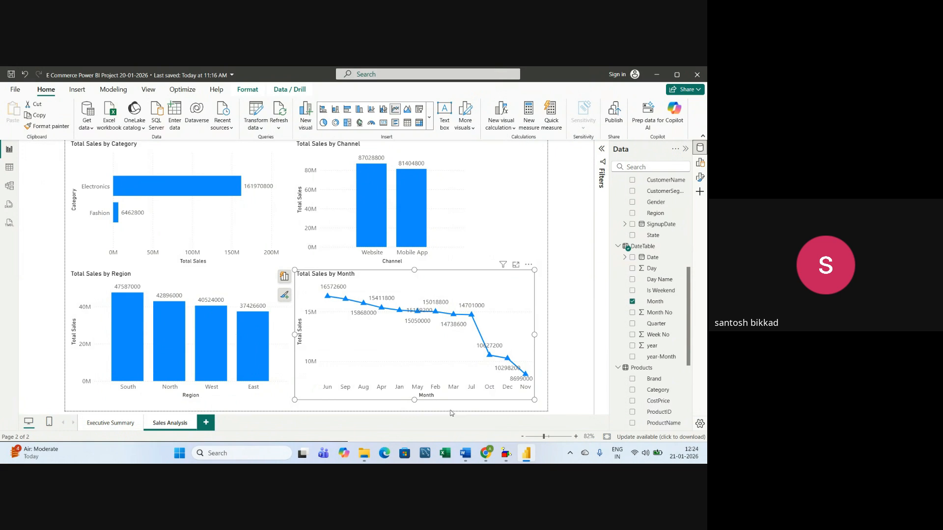
# Deselect the Total Sales by Month chart and set the page's canvas type to Custom
pyautogui.rightClick(542, 181)
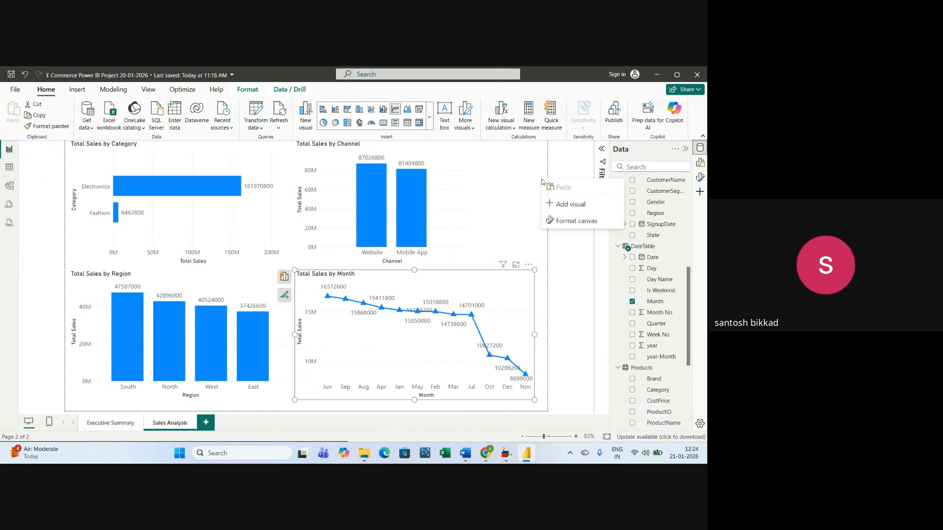
pyautogui.click(539, 175)
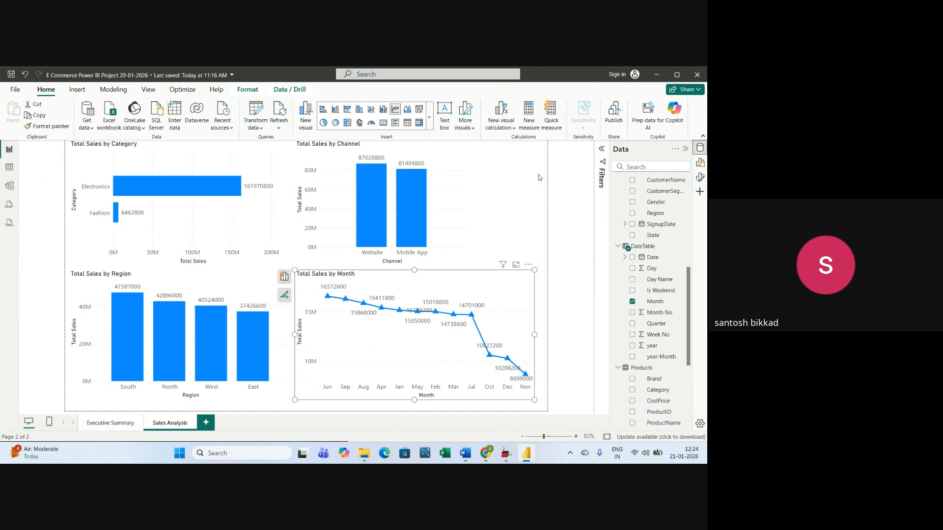
pyautogui.click(535, 174)
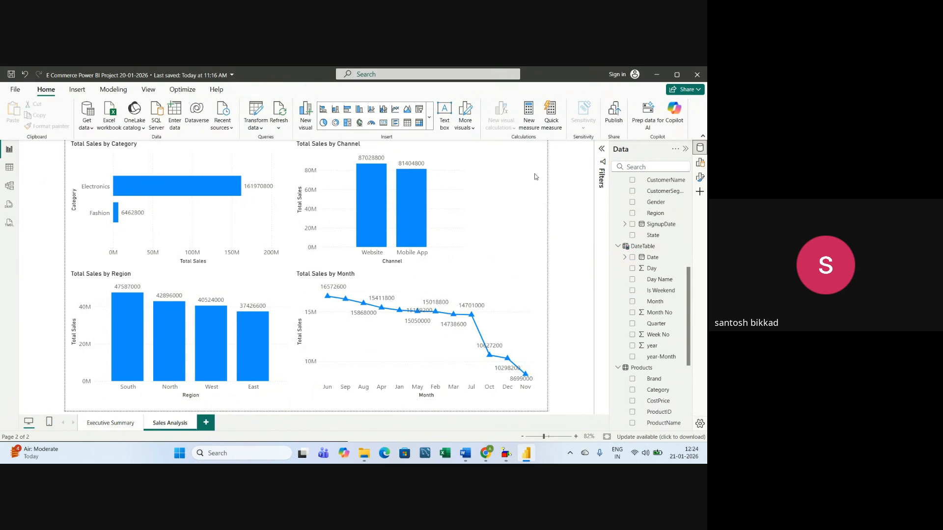
pyautogui.rightClick(535, 177)
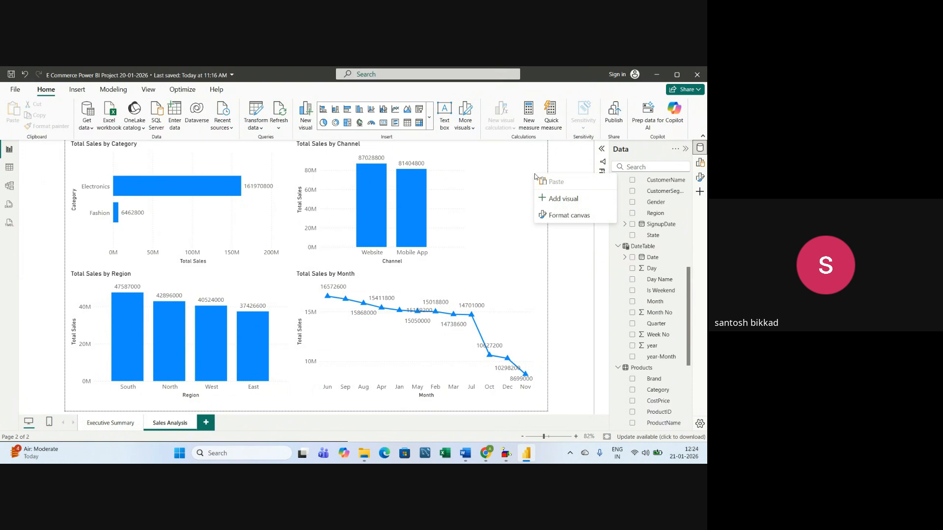
pyautogui.click(577, 219)
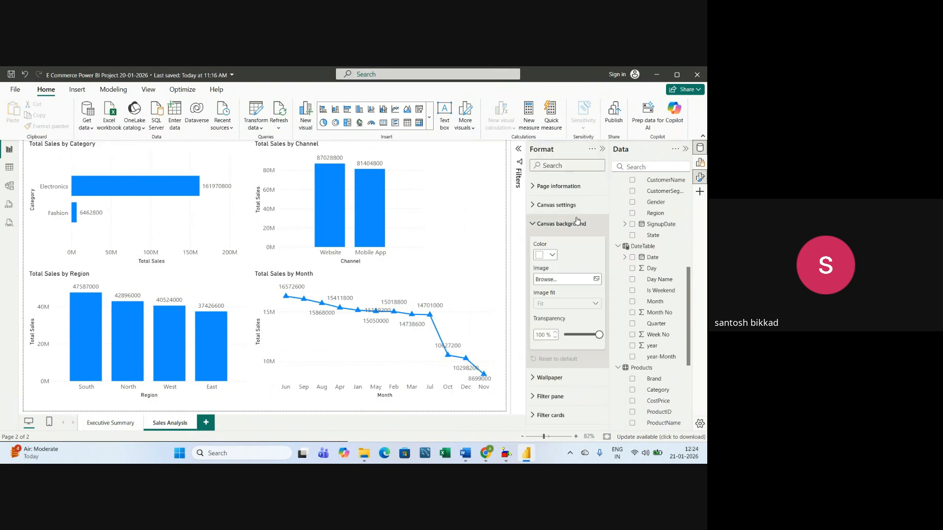
pyautogui.click(534, 208)
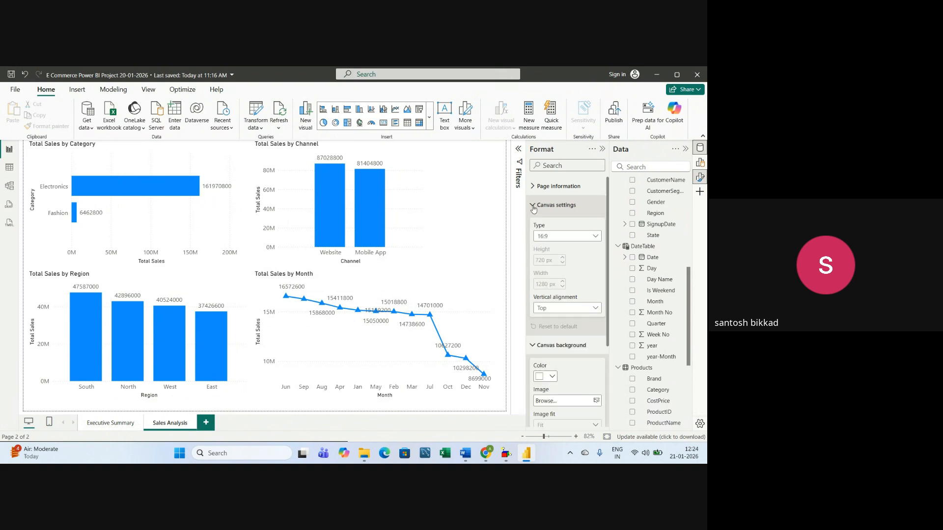
pyautogui.click(550, 238)
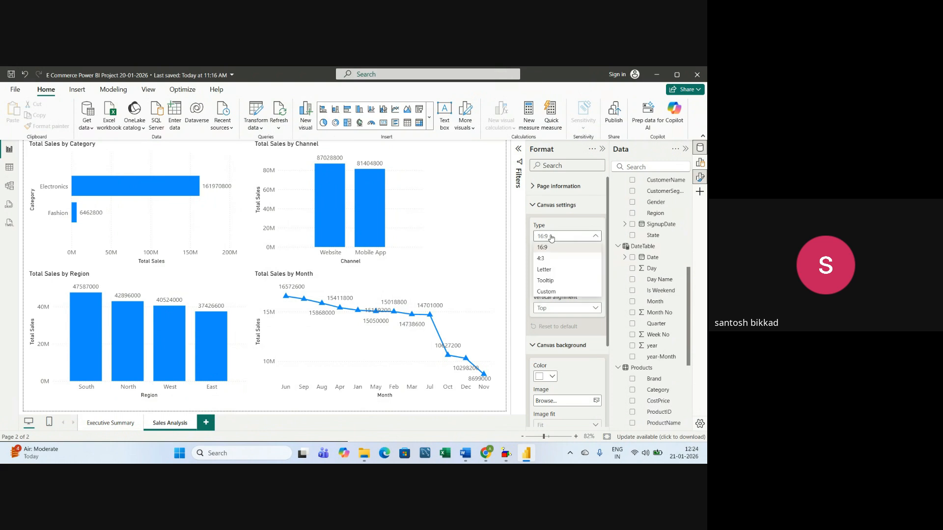
pyautogui.click(553, 293)
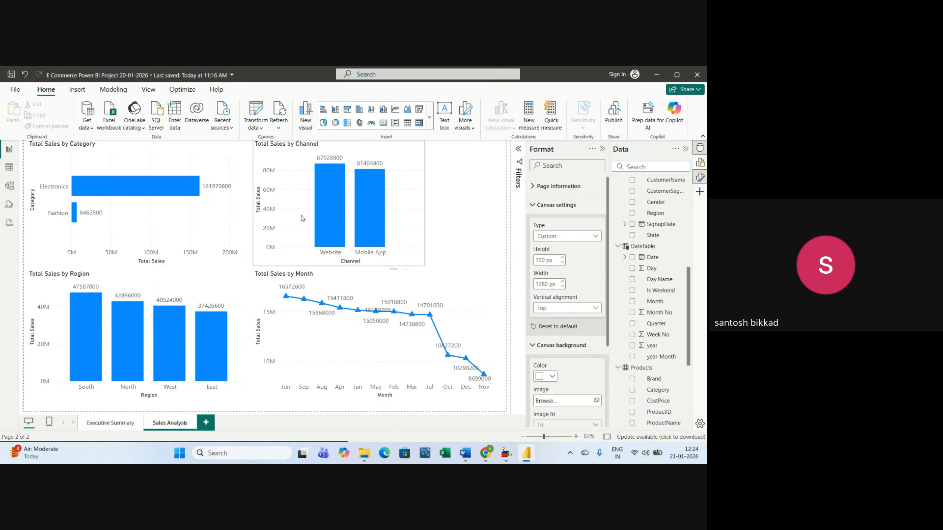
# Set the custom canvas height to 900 px and its width to 1800 px
pyautogui.doubleClick(543, 260)
pyautogui.write('90')
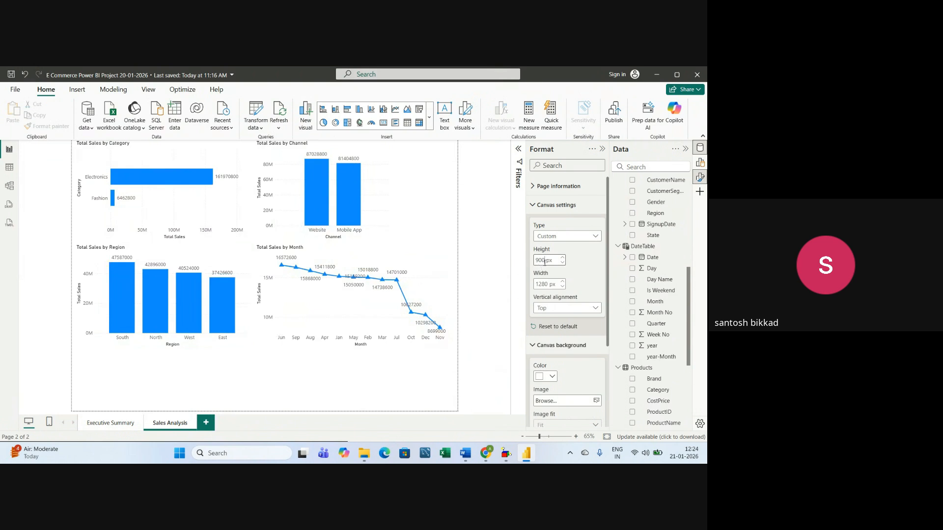
pyautogui.click(546, 261)
pyautogui.doubleClick(543, 285)
pyautogui.write('1800')
pyautogui.press('Return')
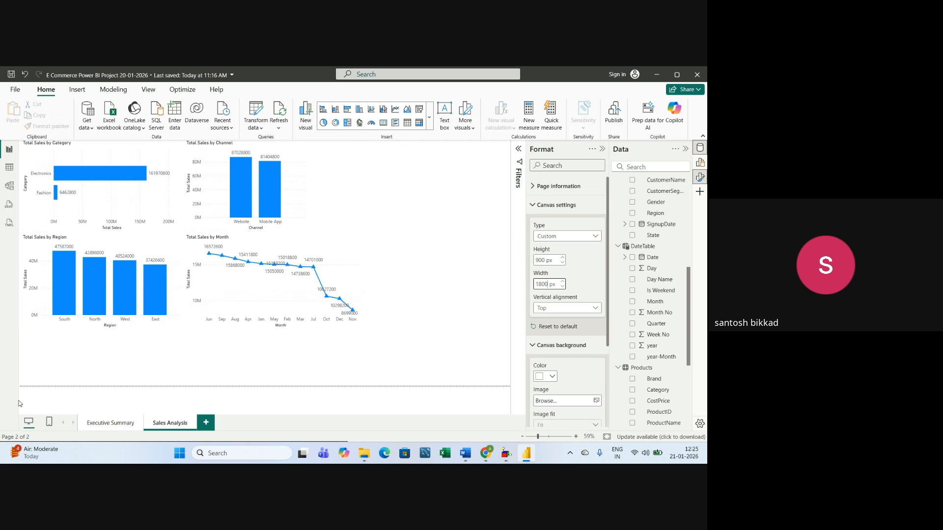
# Collapse the canvas settings and canvas background sections and hide the Format pane to enlarge the report canvas
pyautogui.click(533, 206)
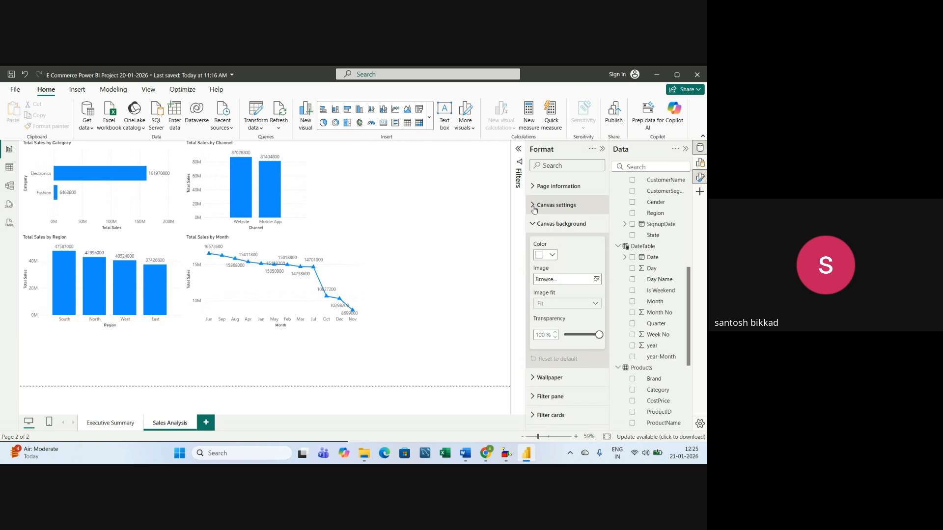
pyautogui.click(532, 225)
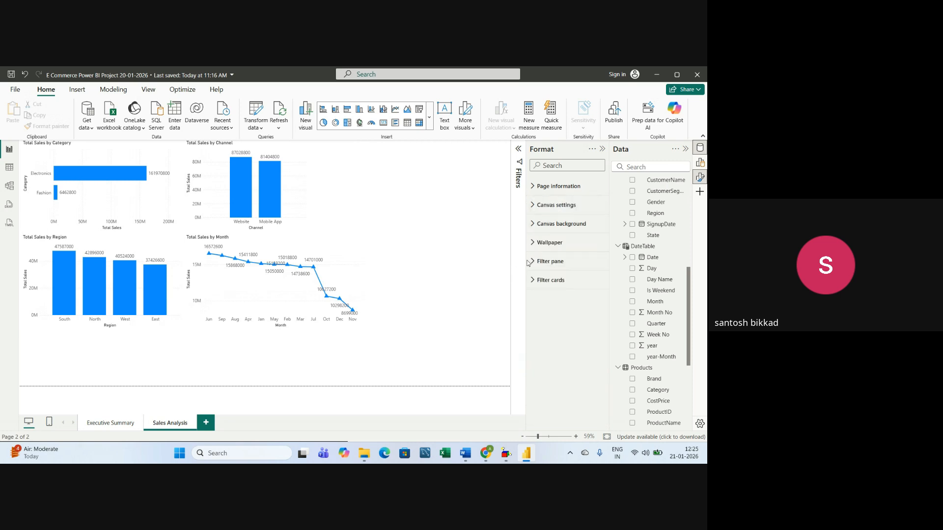
pyautogui.click(603, 149)
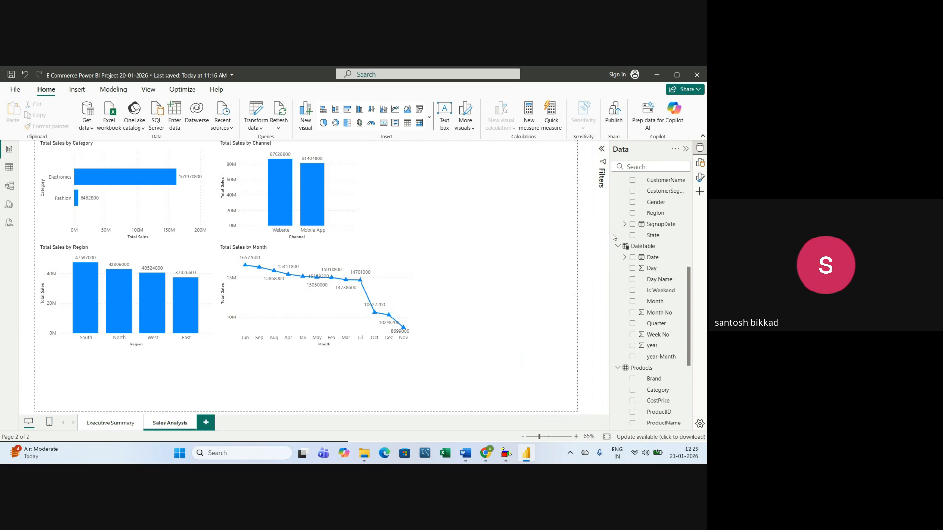
pyautogui.rightClick(500, 202)
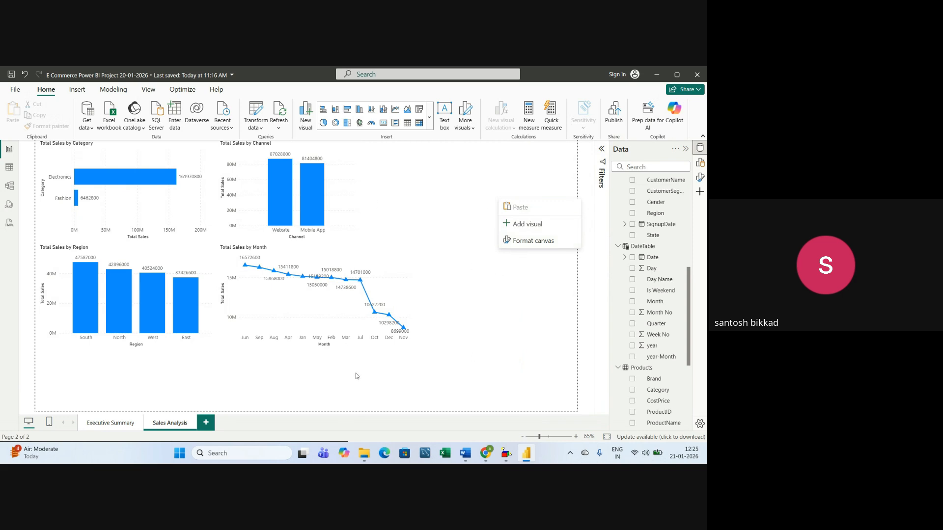
pyautogui.click(279, 379)
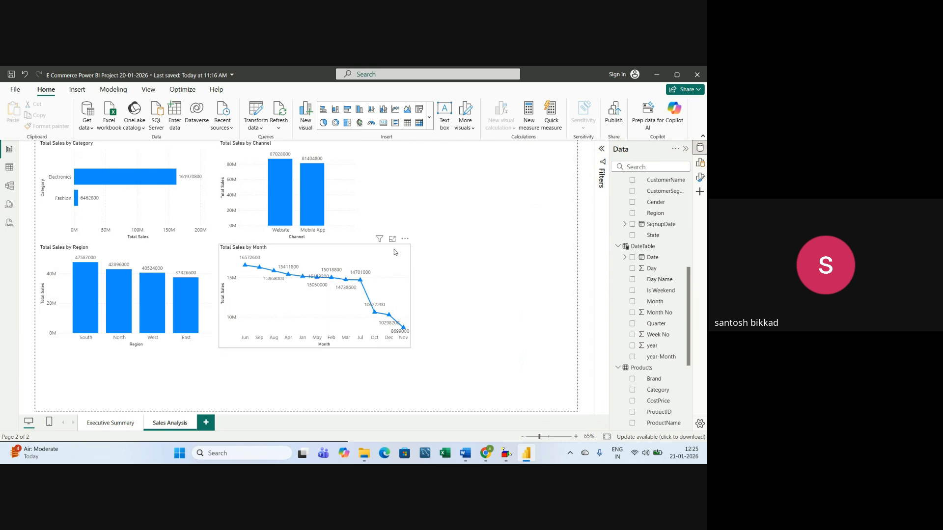
# Widen the Total Sales by Month chart almost to the page's right edge, and extend it and the Total Sales by Region chart downward to equal height
pyautogui.click(412, 271)
pyautogui.moveTo(410, 296); pyautogui.dragTo(559, 297)
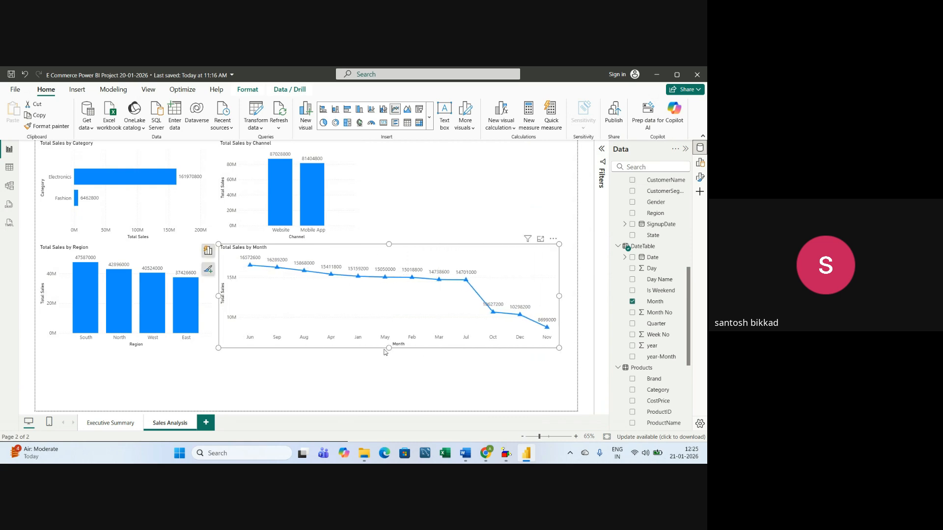
pyautogui.moveTo(388, 347); pyautogui.dragTo(392, 385)
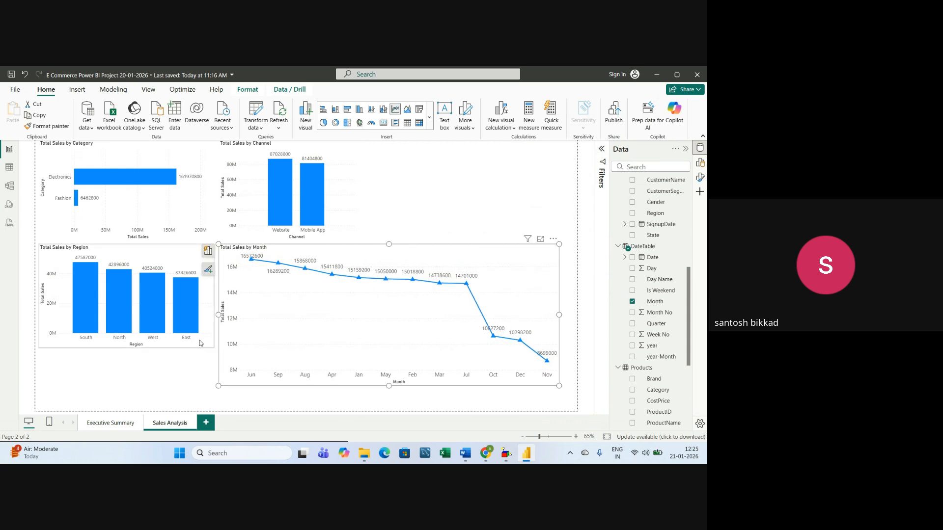
pyautogui.click(154, 347)
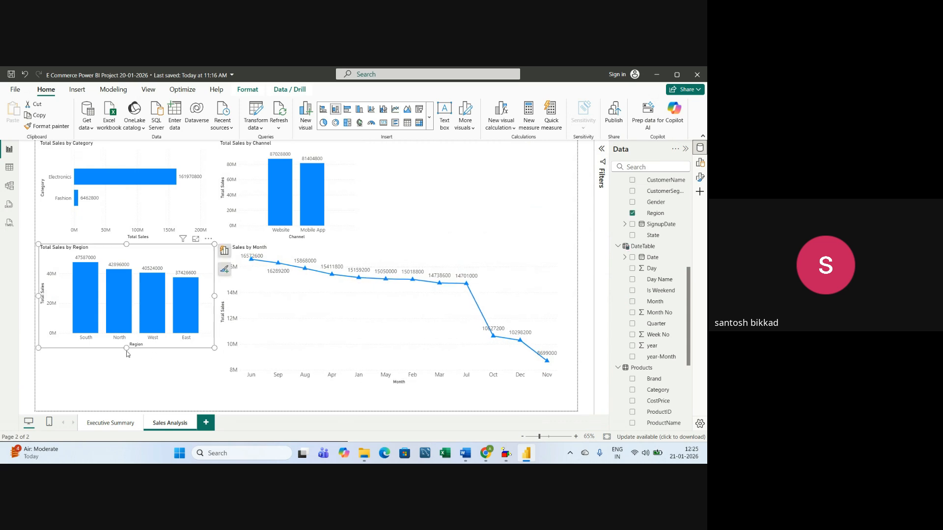
pyautogui.moveTo(126, 348); pyautogui.dragTo(125, 388)
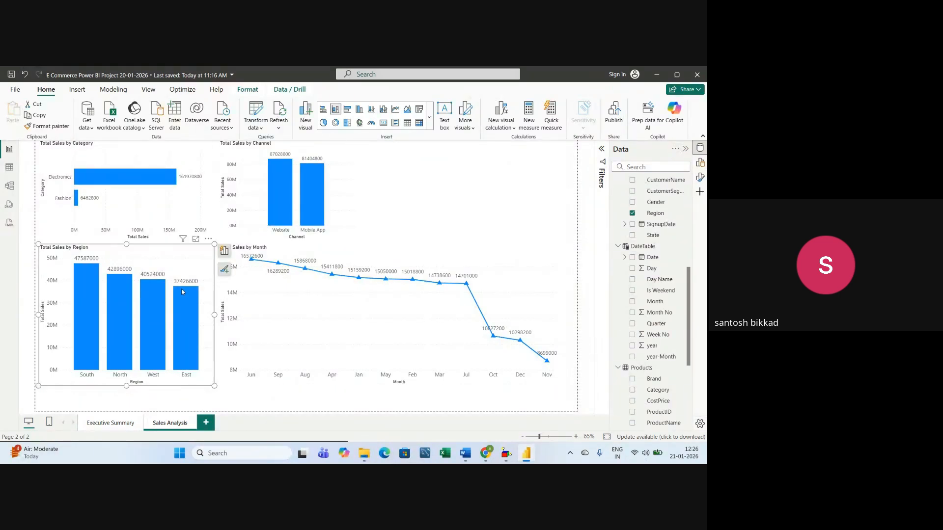
# Widen the Total Sales by Channel and Total Sales by Category charts and shift the Channel chart rightward to leave a gap between them
pyautogui.click(345, 152)
pyautogui.moveTo(354, 195); pyautogui.dragTo(454, 211)
pyautogui.moveTo(227, 191); pyautogui.dragTo(244, 191)
pyautogui.click(196, 155)
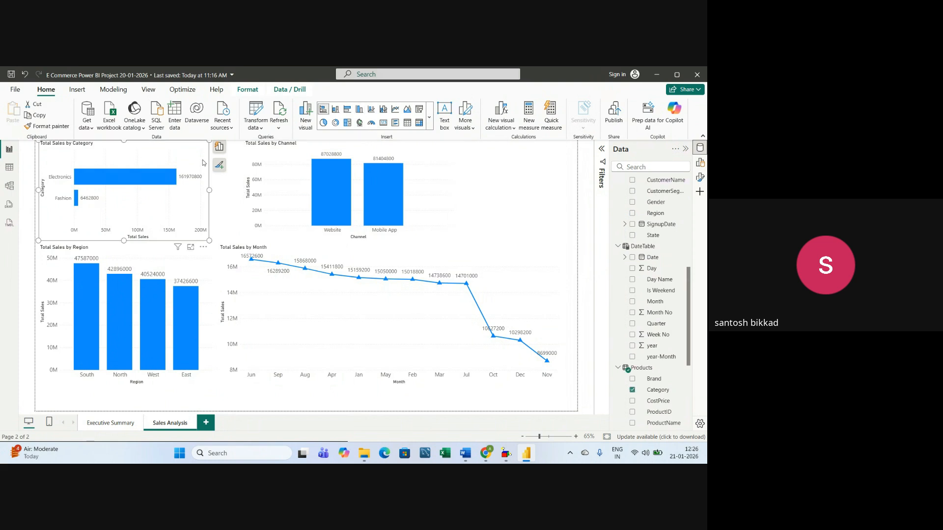
pyautogui.moveTo(211, 190); pyautogui.dragTo(230, 191)
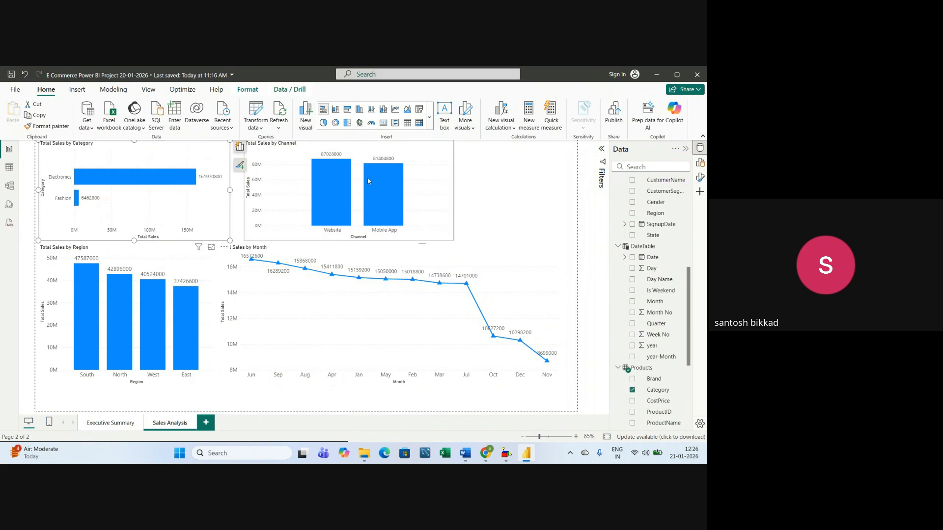
pyautogui.moveTo(451, 154); pyautogui.dragTo(474, 157)
pyautogui.click(529, 209)
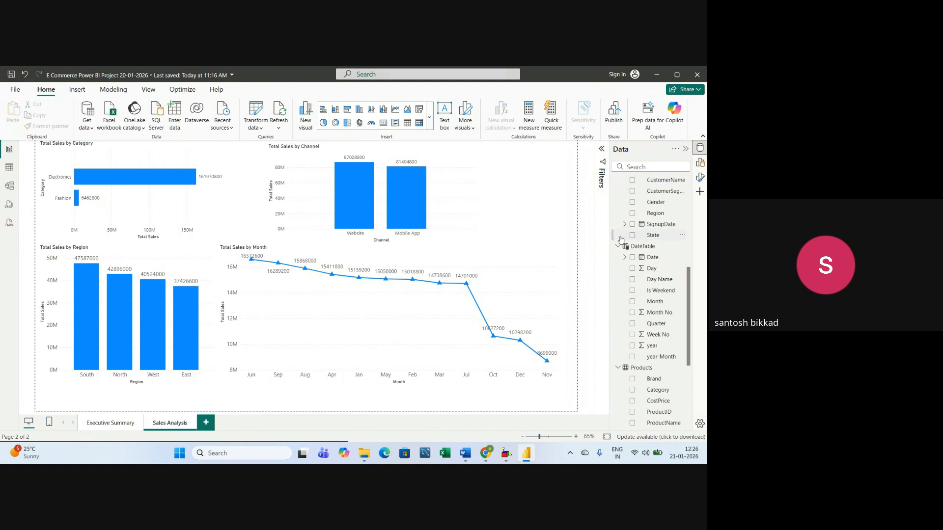
# Add a slicer beside the Total Sales by Channel chart using the year field of DateTable
pyautogui.scroll(5, 686, 182)
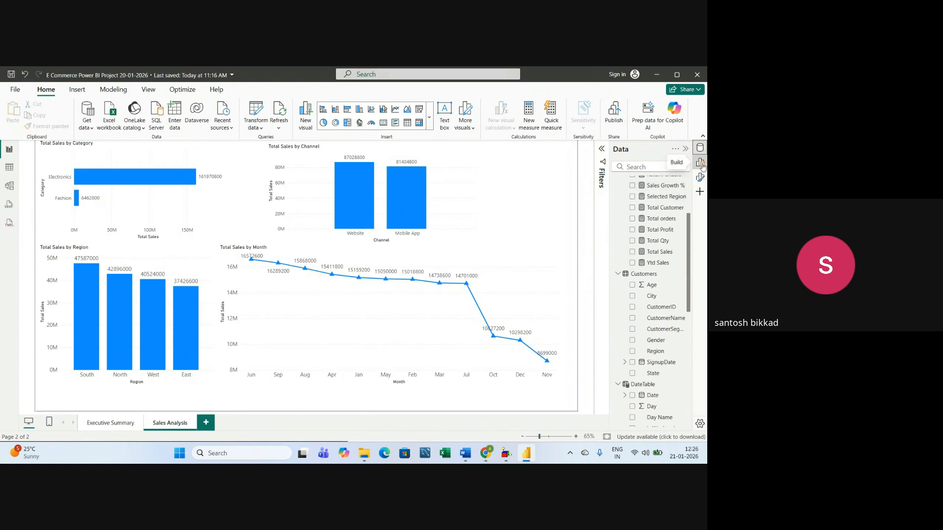
pyautogui.click(700, 163)
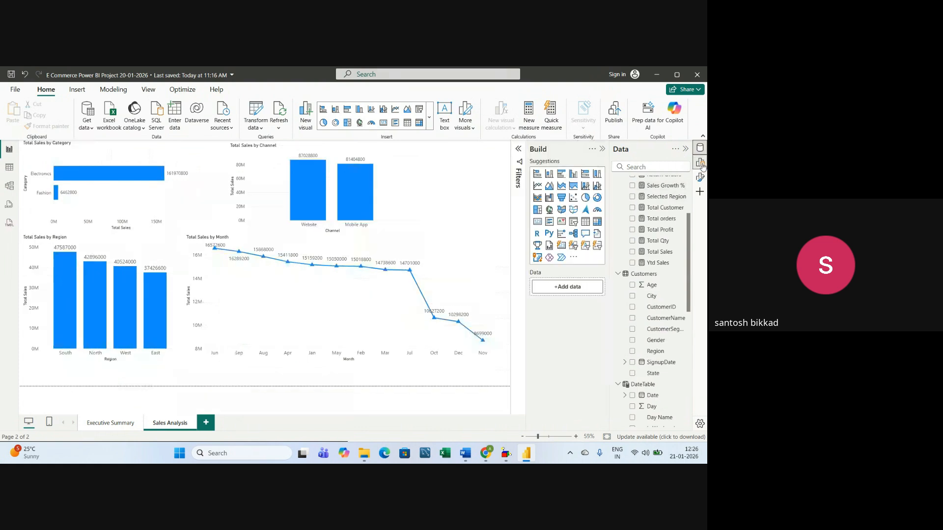
pyautogui.click(573, 224)
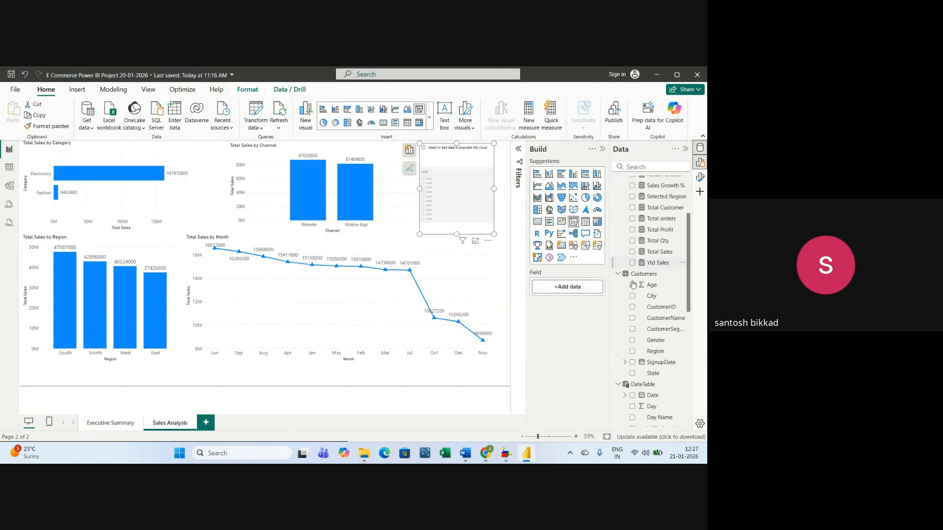
pyautogui.scroll(-2, 651, 328)
pyautogui.scroll(-6, 651, 328)
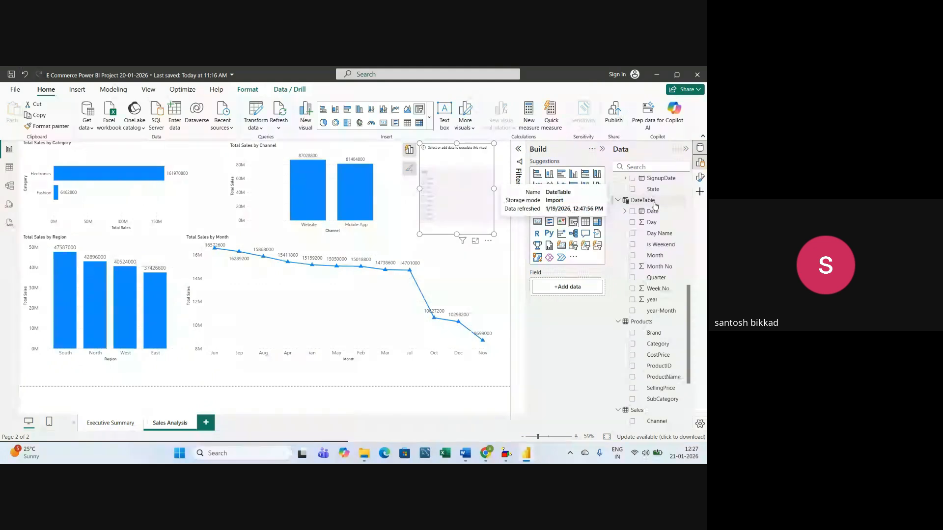
pyautogui.click(633, 299)
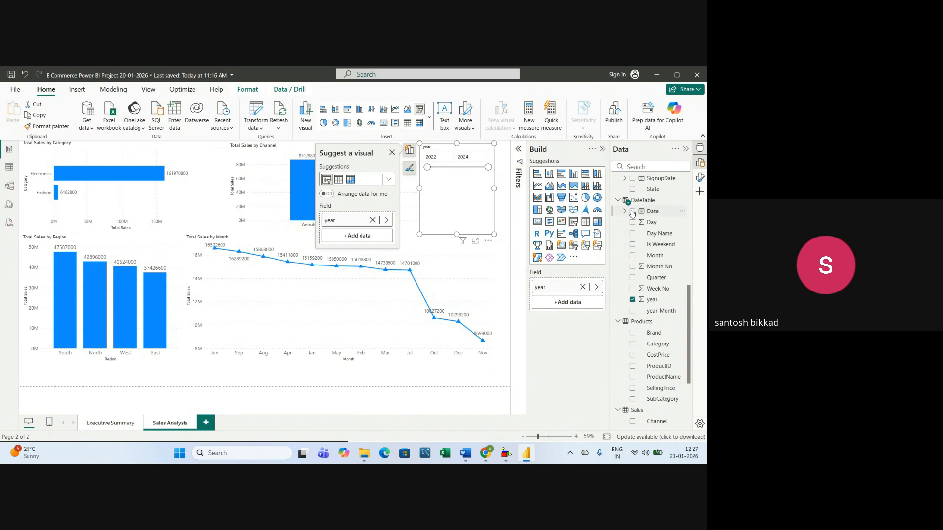
# Set the year slicer's style to Vertical list and collapse its style options
pyautogui.click(700, 177)
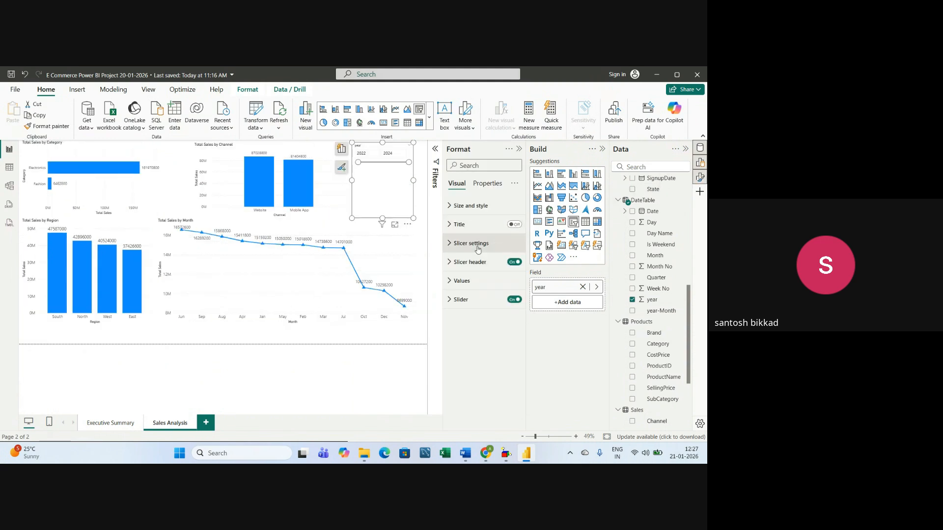
pyautogui.click(450, 245)
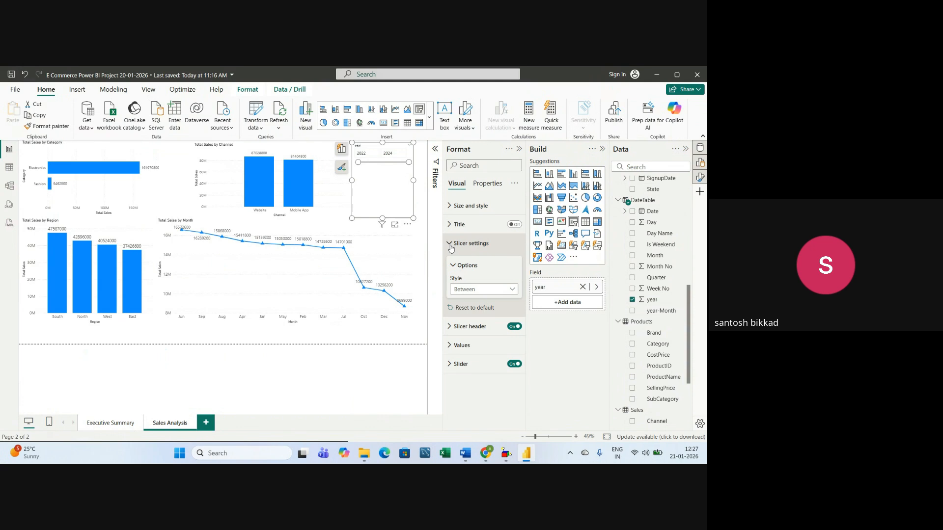
pyautogui.click(464, 291)
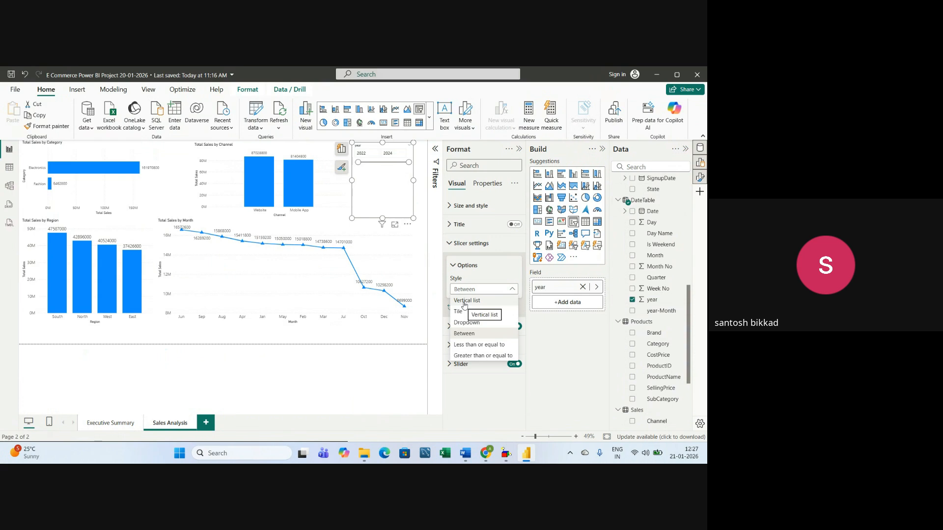
pyautogui.click(463, 301)
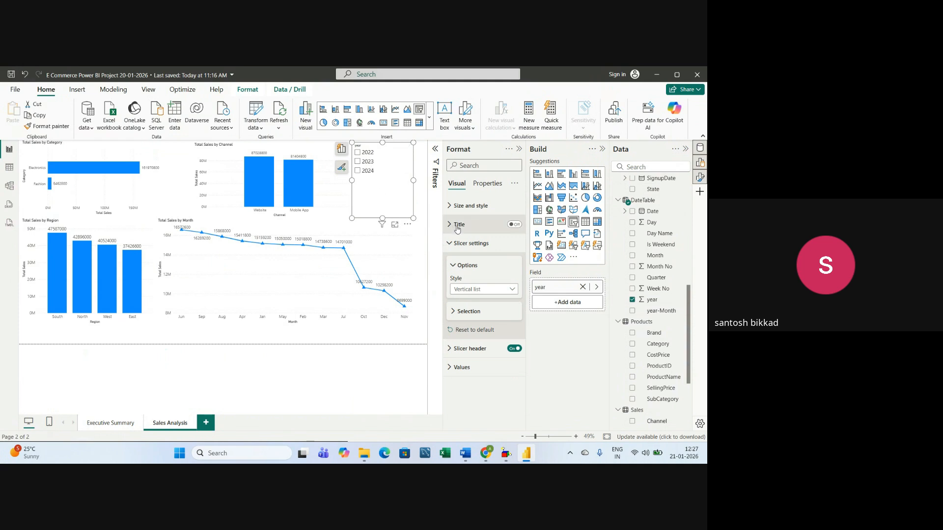
pyautogui.click(456, 268)
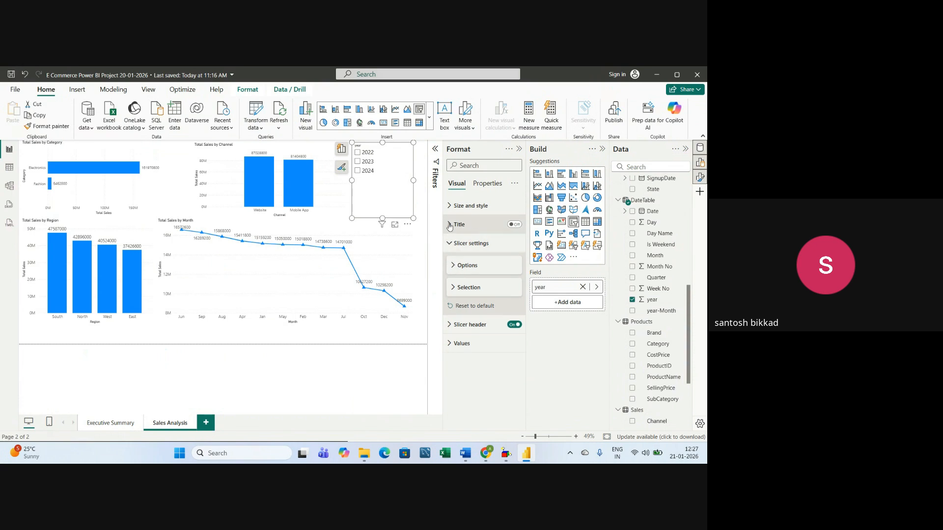
# Turn on the year slicer's title and set the title font size to 20
pyautogui.click(450, 226)
pyautogui.click(515, 226)
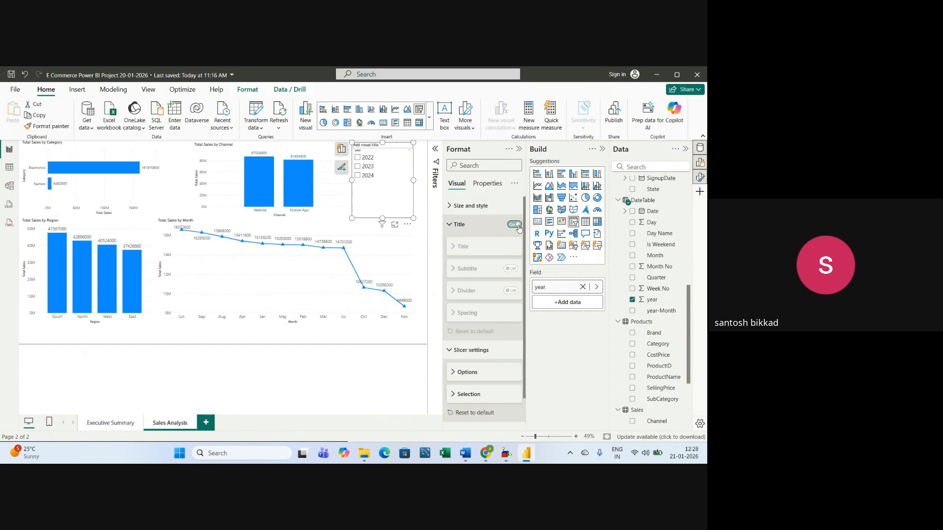
pyautogui.scroll(-2, 489, 285)
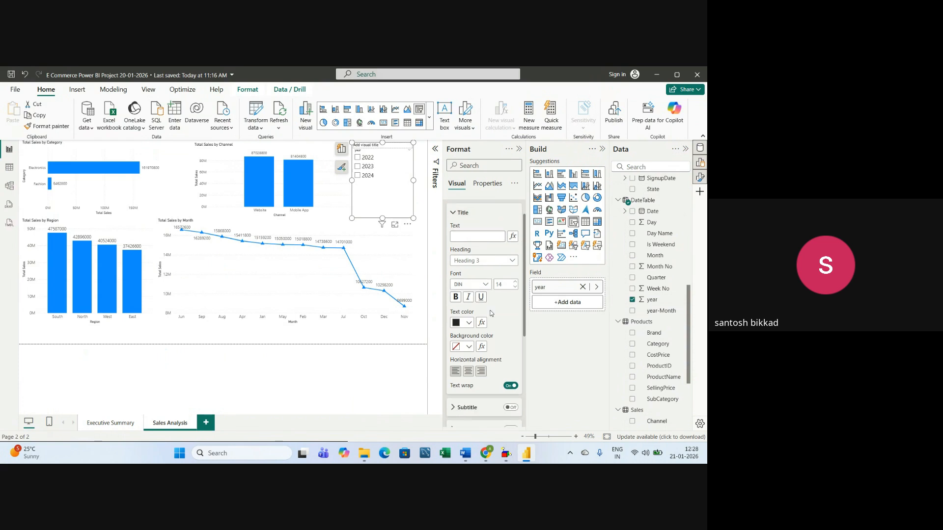
pyautogui.click(507, 273)
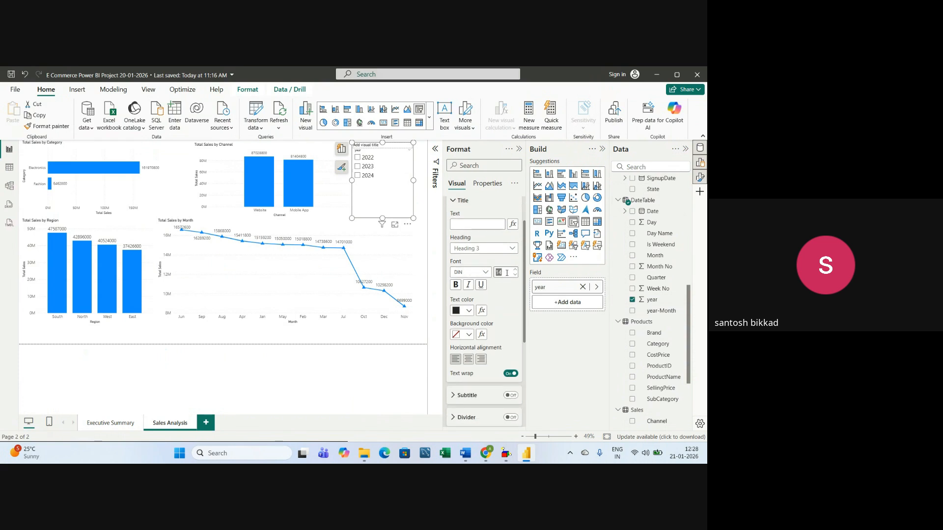
pyautogui.write('20')
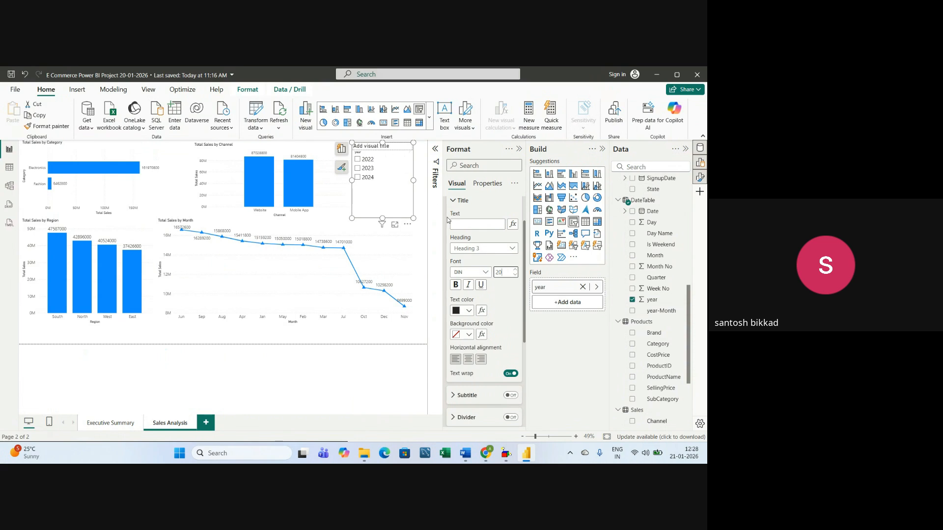
pyautogui.scroll(2, 449, 231)
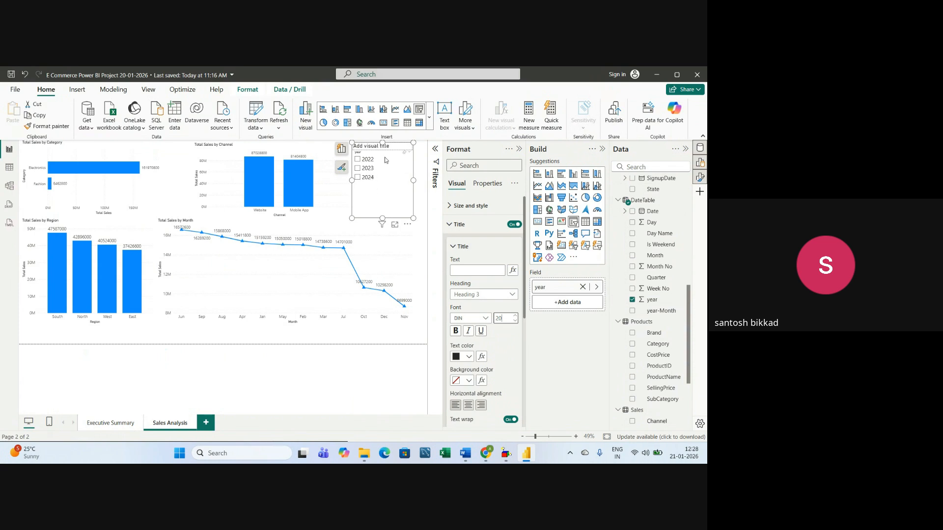
pyautogui.click(452, 249)
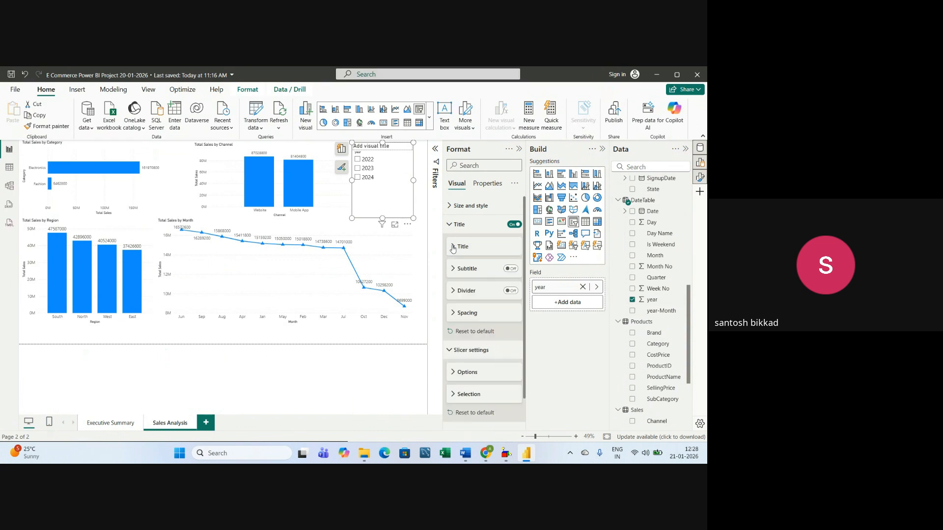
pyautogui.scroll(-1, 467, 283)
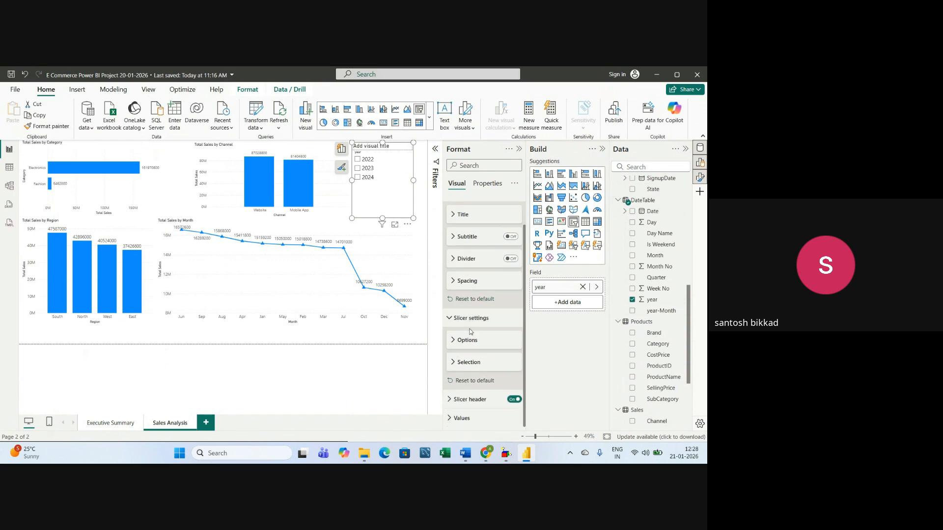
pyautogui.scroll(1, 448, 231)
pyautogui.click(449, 229)
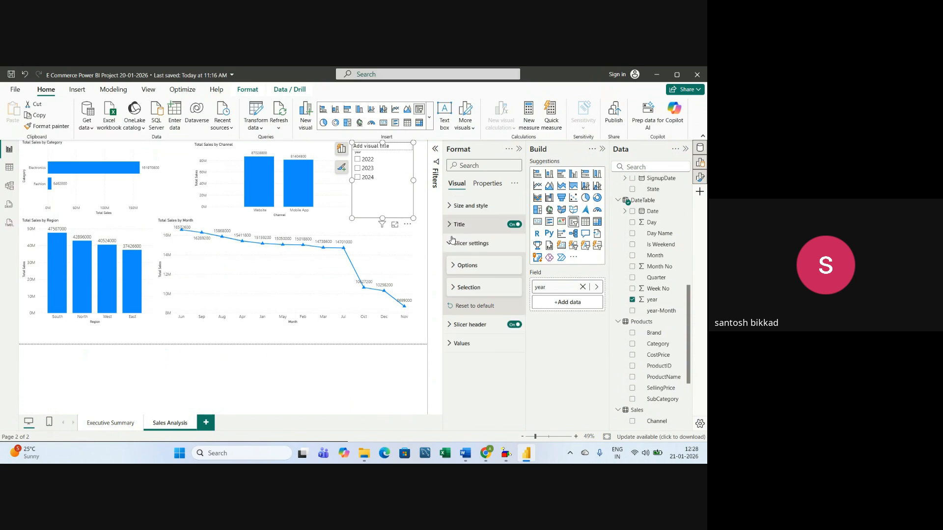
# Set the font size of the year slicer's values to 25
pyautogui.click(451, 345)
pyautogui.scroll(-1, 452, 346)
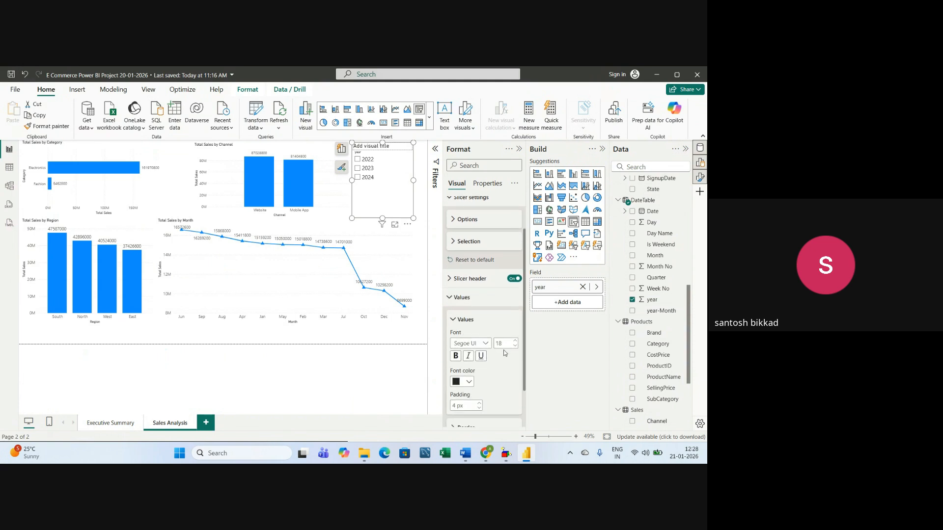
pyautogui.click(502, 344)
pyautogui.write('20')
pyautogui.press('BackSpace')
pyautogui.press('BackSpace')
pyautogui.write('25')
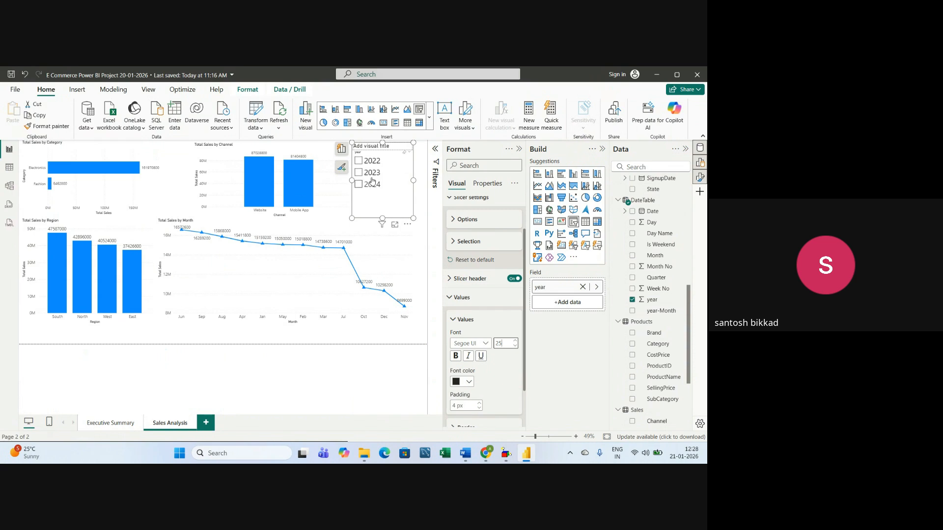
pyautogui.click(452, 319)
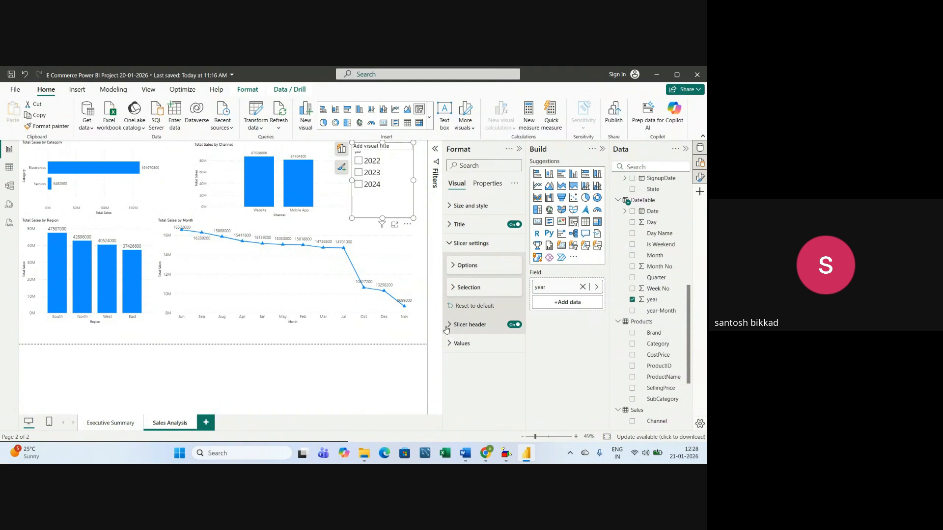
# Set the year slicer's header text to font size 25
pyautogui.click(447, 325)
pyautogui.scroll(-3, 496, 313)
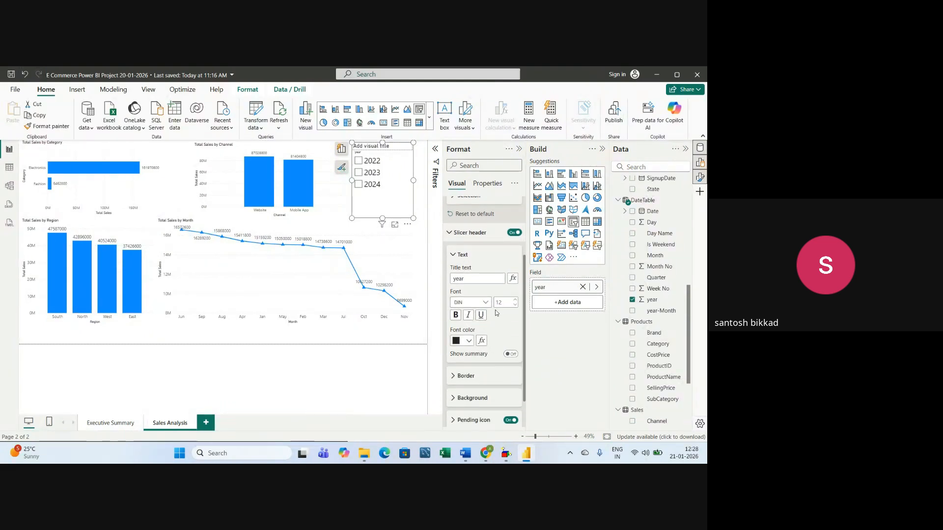
pyautogui.doubleClick(501, 302)
pyautogui.write('20')
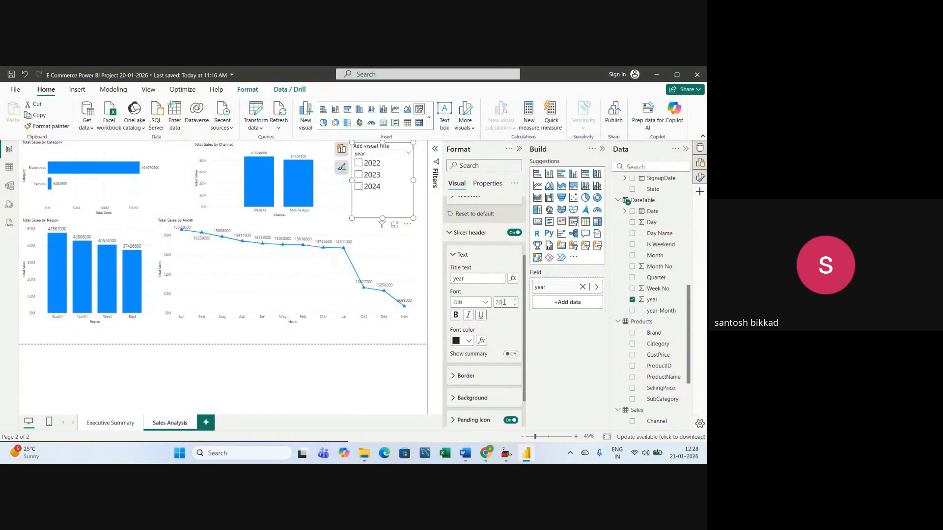
pyautogui.press('BackSpace')
pyautogui.press('BackSpace')
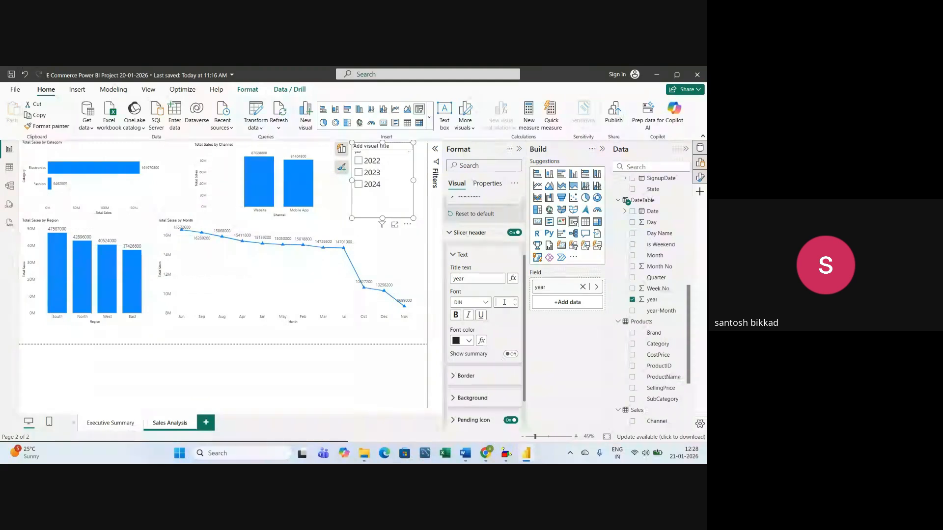
pyautogui.write('25')
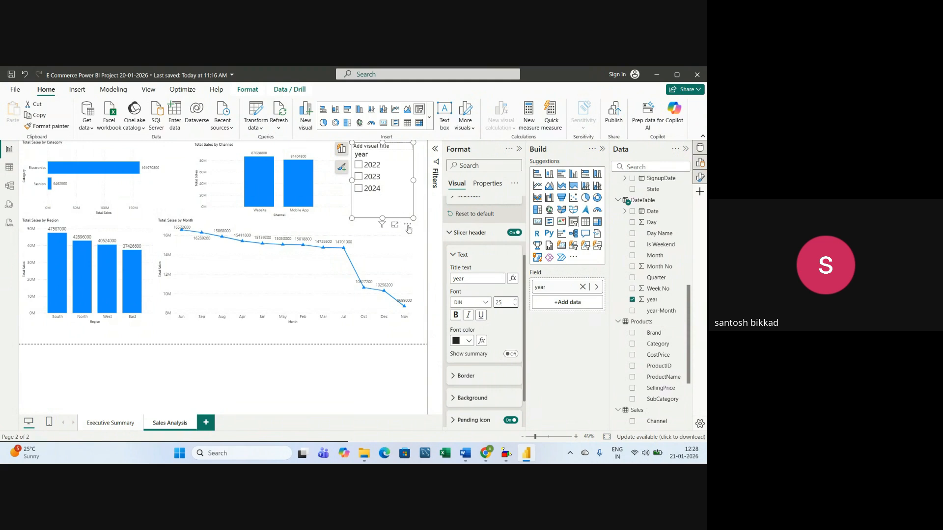
pyautogui.click(449, 233)
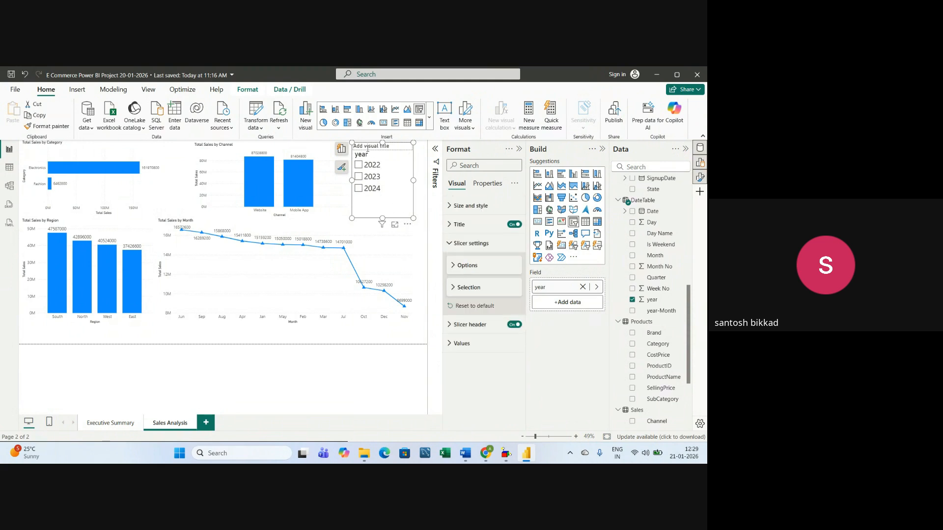
# Turn off the year slicer's title and collapse the Format, Build and Data panes to enlarge the page view
pyautogui.click(514, 225)
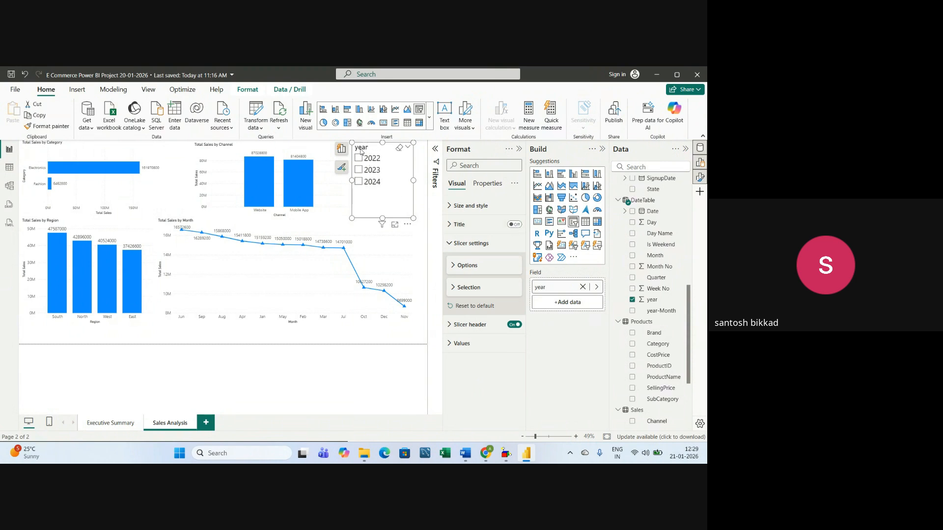
pyautogui.click(519, 149)
pyautogui.click(602, 149)
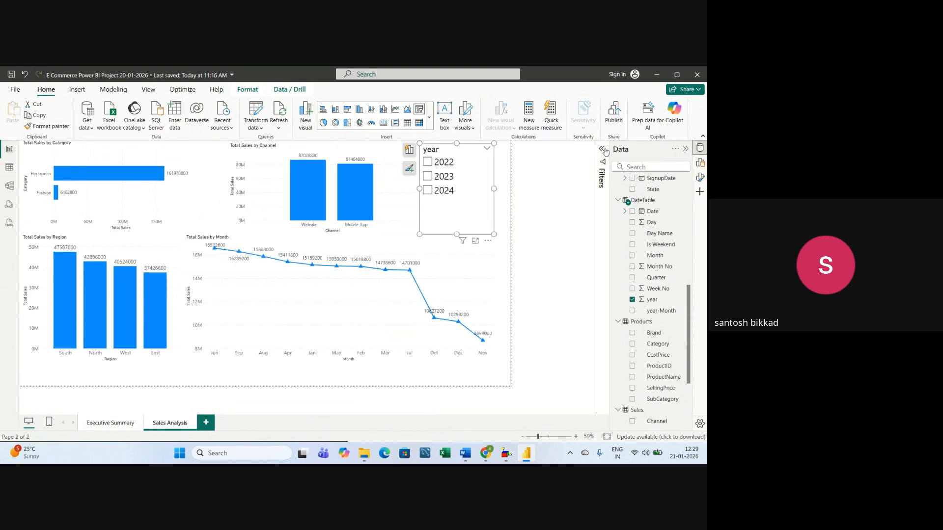
pyautogui.click(685, 149)
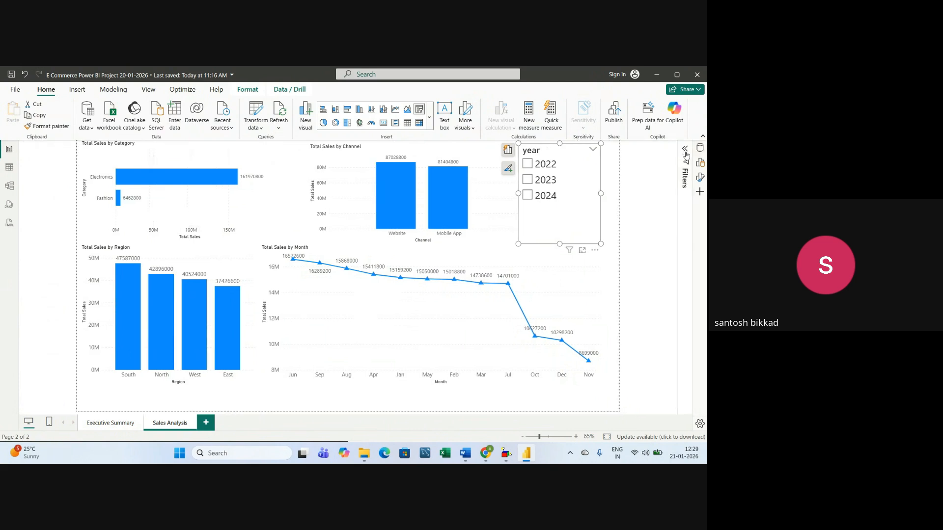
pyautogui.click(655, 239)
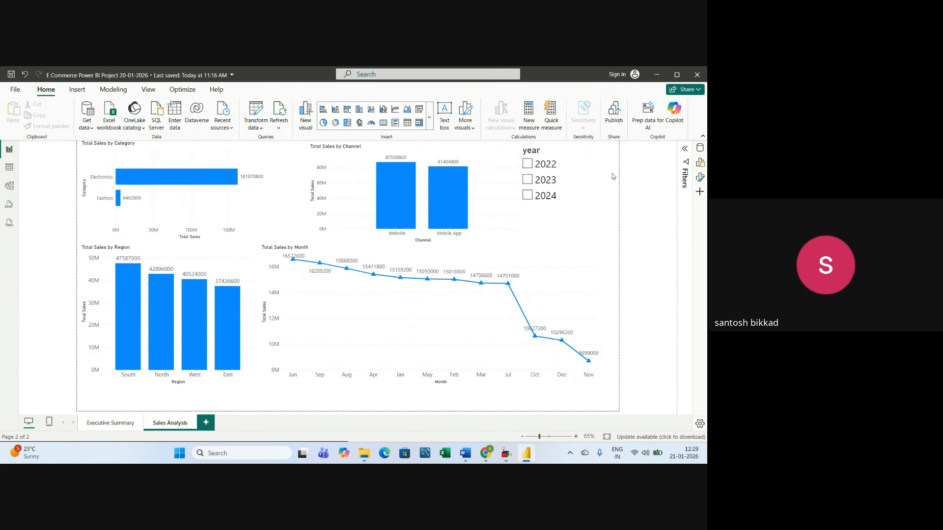
# Filter the sales charts by 2022 and 2023 in turn to compare the years, and clear the year slicer's selection
pyautogui.click(528, 164)
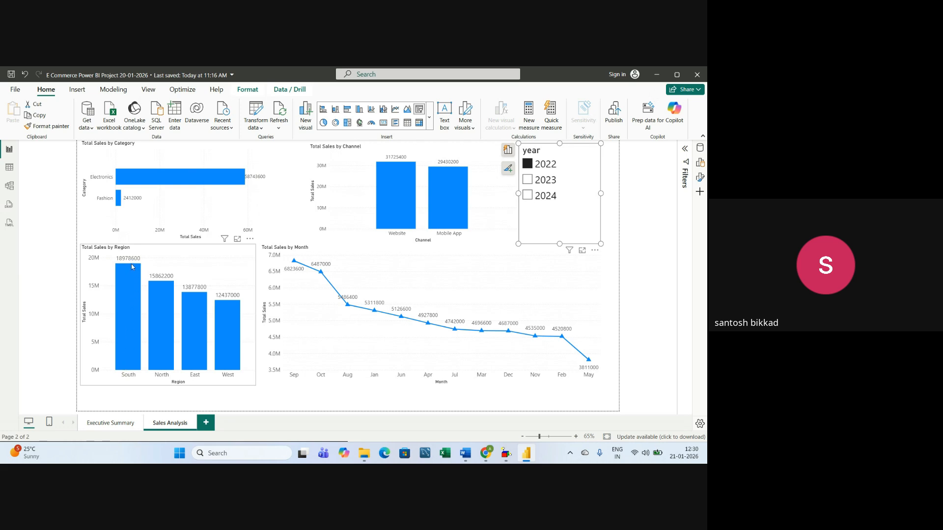
pyautogui.moveTo(132, 267)
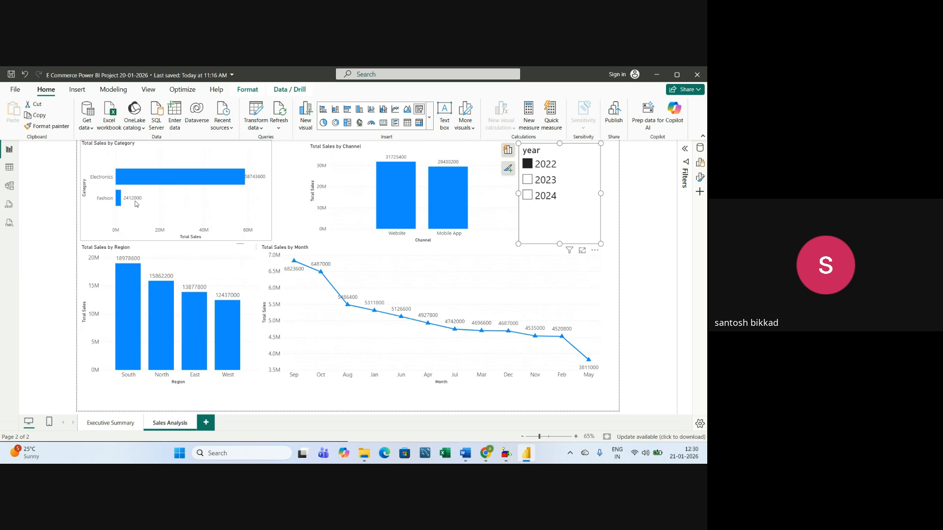
pyautogui.click(527, 180)
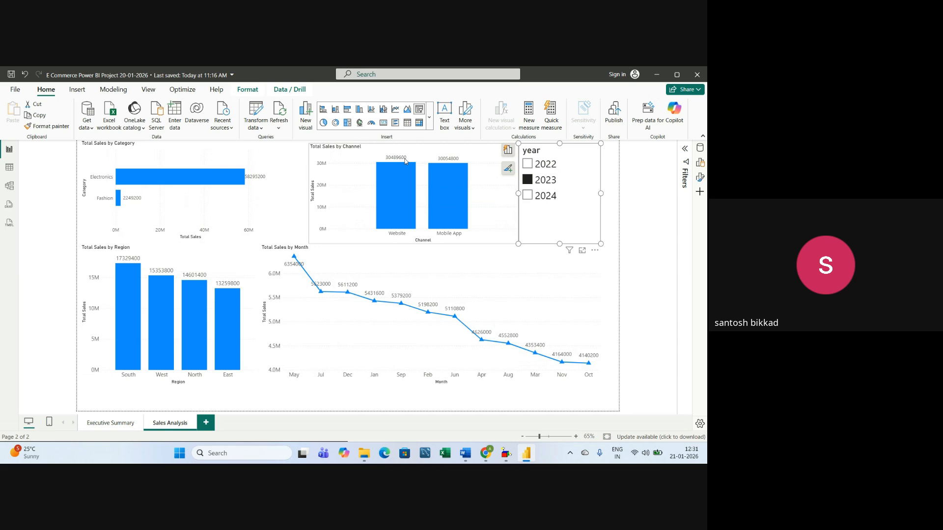
pyautogui.click(631, 245)
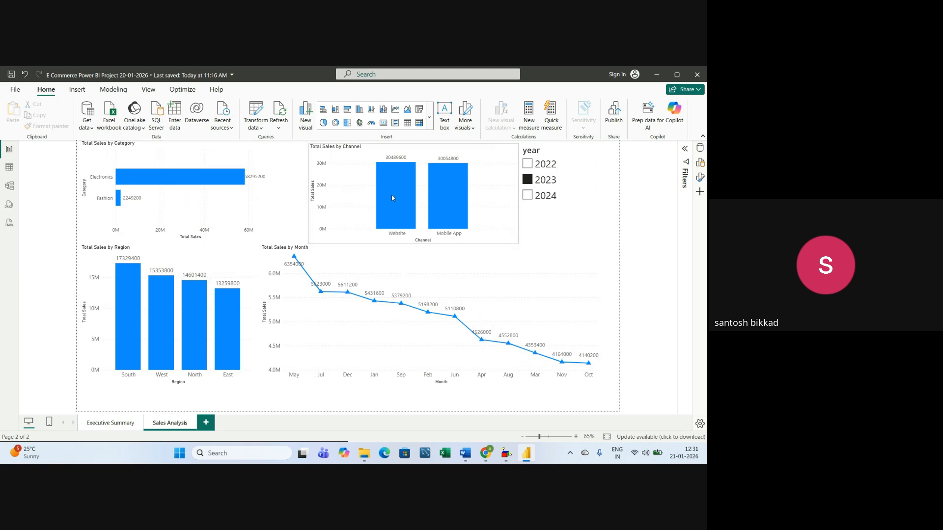
pyautogui.moveTo(392, 197)
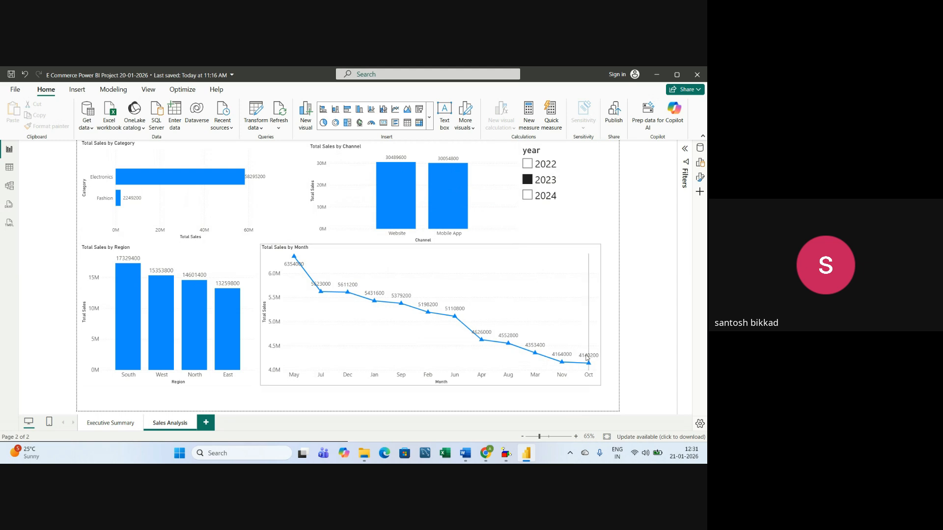
pyautogui.moveTo(590, 364)
pyautogui.moveTo(295, 277)
pyautogui.moveTo(549, 361)
pyautogui.moveTo(498, 292)
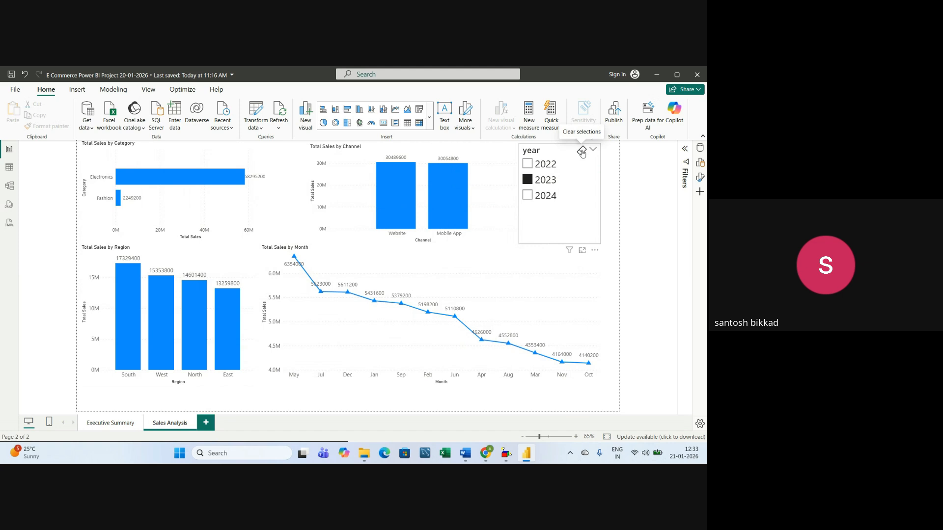
pyautogui.click(582, 152)
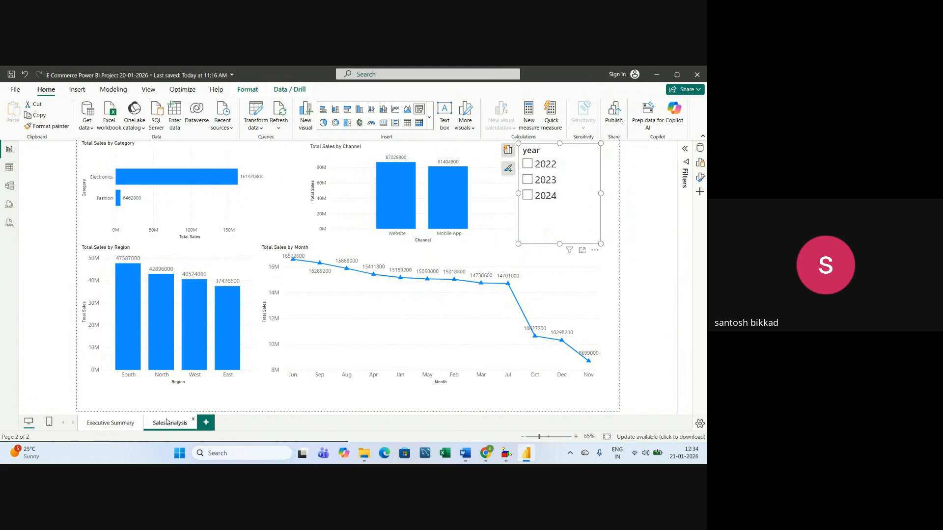
pyautogui.hotkey('alt', 'Tab')
pyautogui.hotkey('alt', 'Tab')
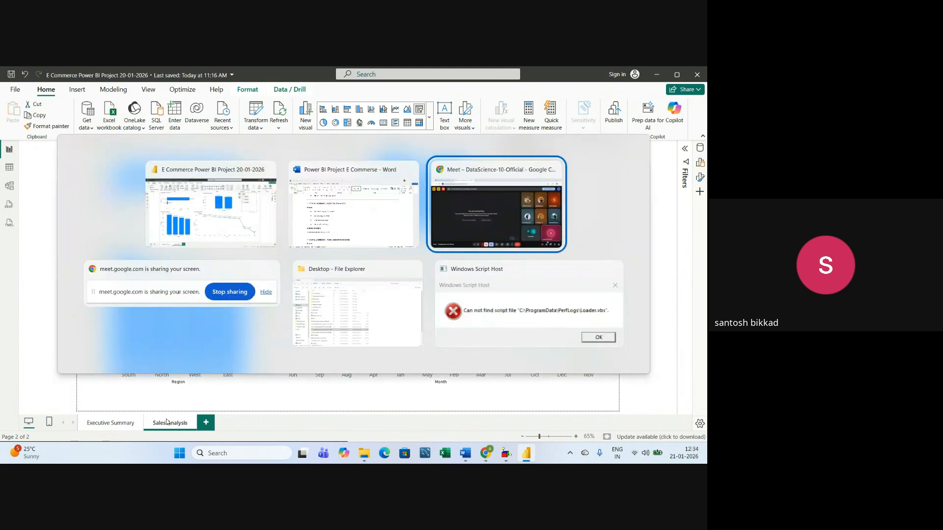
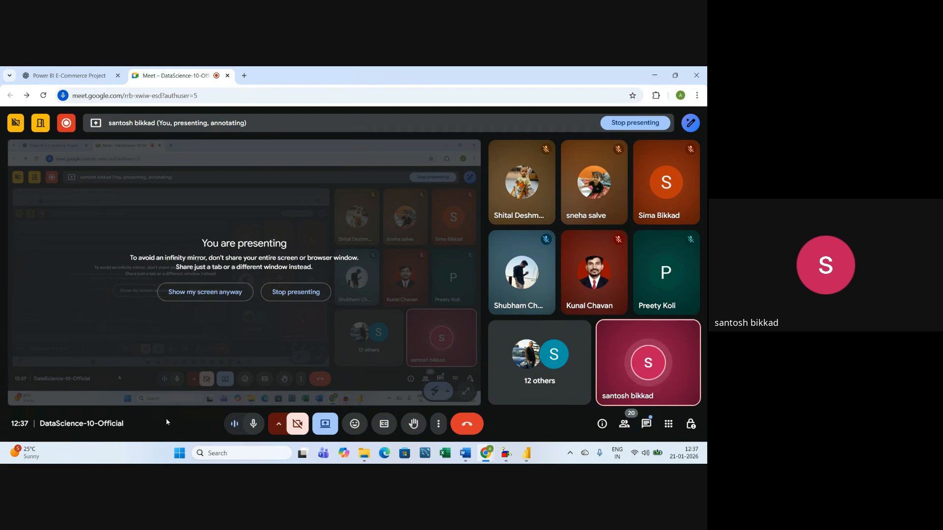
# Switch back to Power BI and add a new report page after Sales Analysis
pyautogui.hotkey('alt', 'Tab')
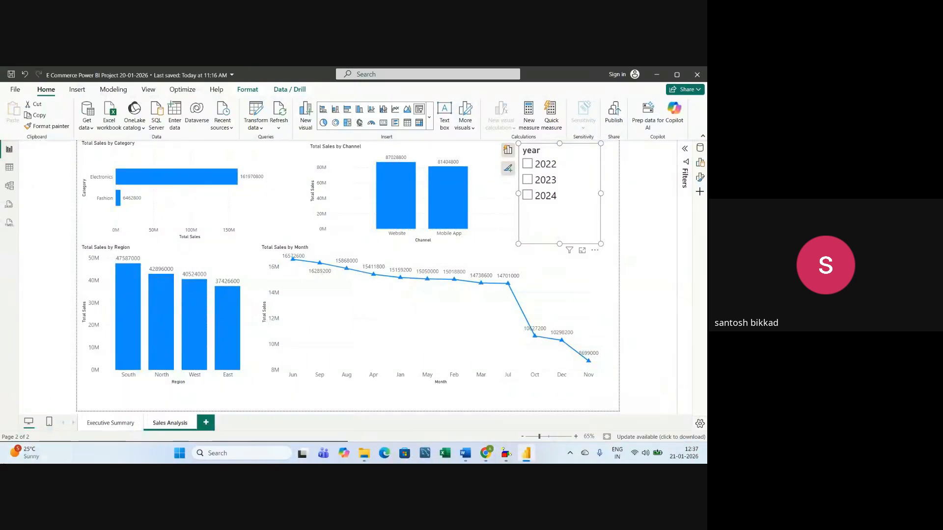
pyautogui.click(206, 423)
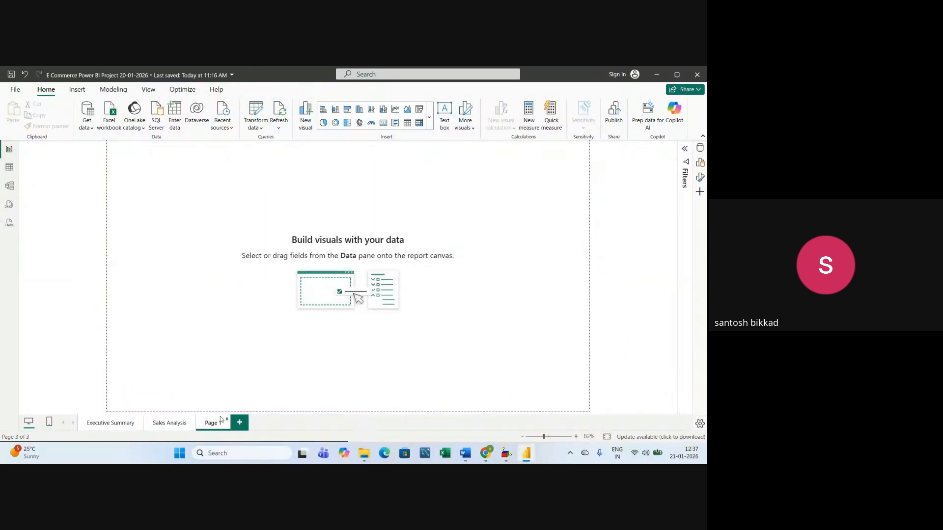
# Switch to the Word project document and examine the Step 15 Customer Analysis requirements, including the visuals and Top Customers instructions
pyautogui.hotkey('alt', 'Tab')
pyautogui.hotkey('alt', 'Tab')
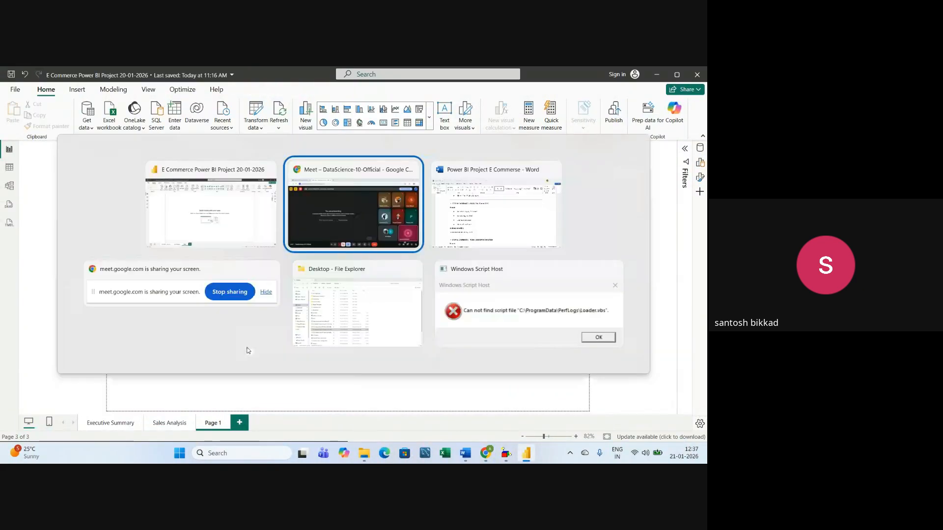
pyautogui.scroll(-4, 308, 338)
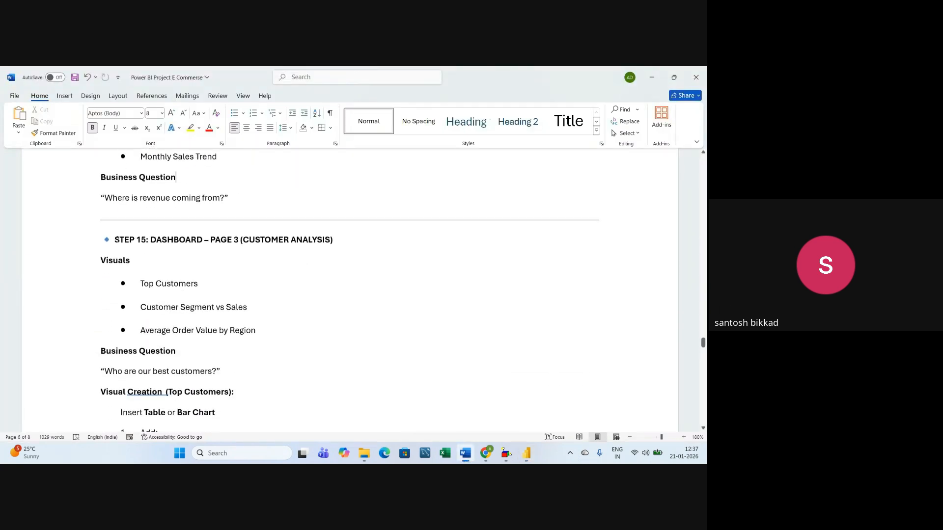
pyautogui.moveTo(116, 239); pyautogui.dragTo(326, 249)
pyautogui.press('Down')
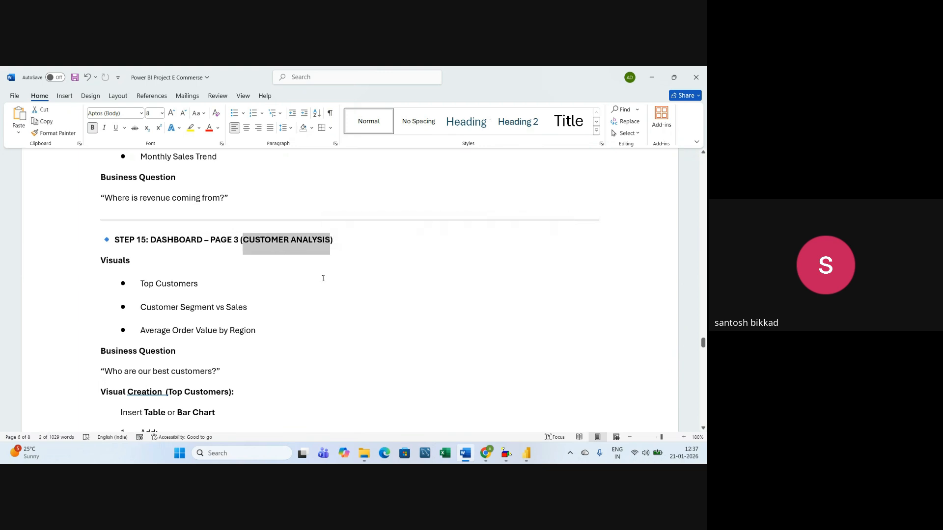
pyautogui.click(324, 278)
pyautogui.scroll(-1, 323, 278)
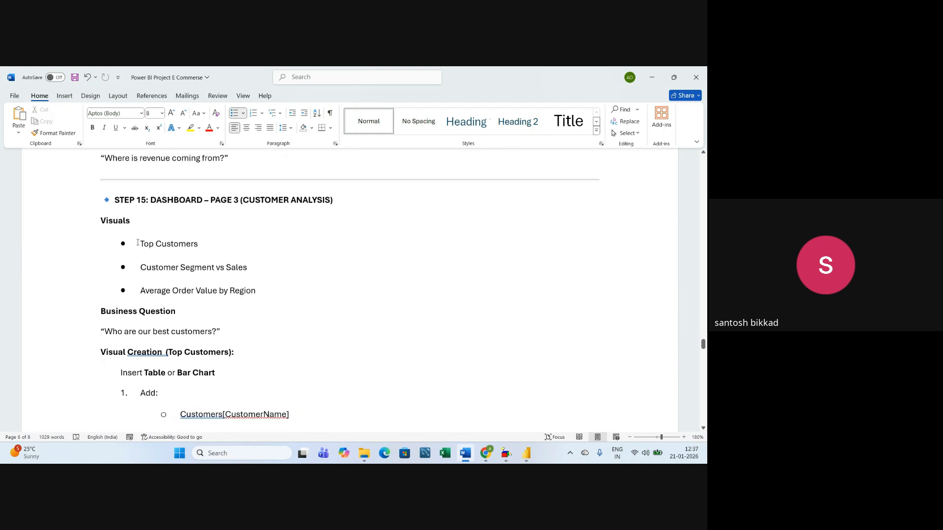
# Examine the three visuals required for the Customer Analysis page: Top Customers, Customer Segment vs Sales and Average Order Value by Region
pyautogui.moveTo(101, 219); pyautogui.dragTo(207, 244)
pyautogui.click(240, 248)
pyautogui.click(325, 279)
pyautogui.moveTo(141, 268); pyautogui.dragTo(242, 270)
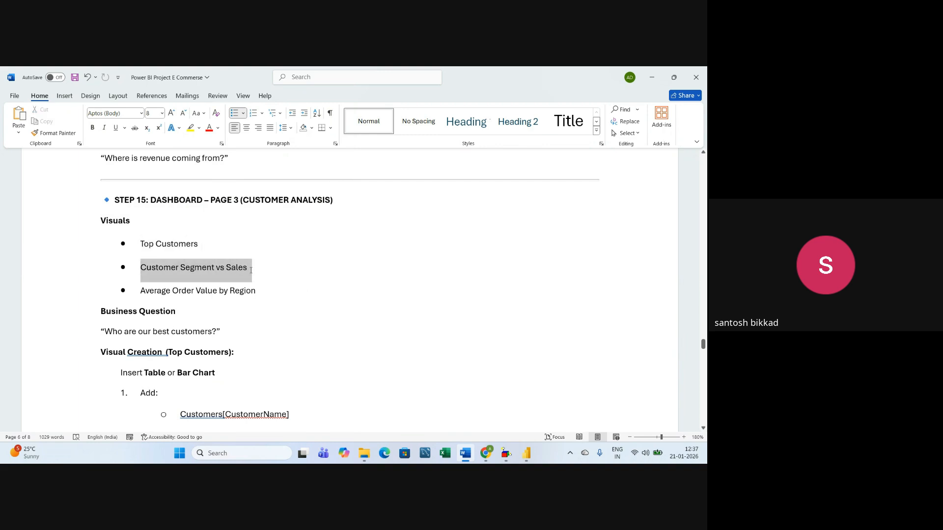
pyautogui.click(311, 316)
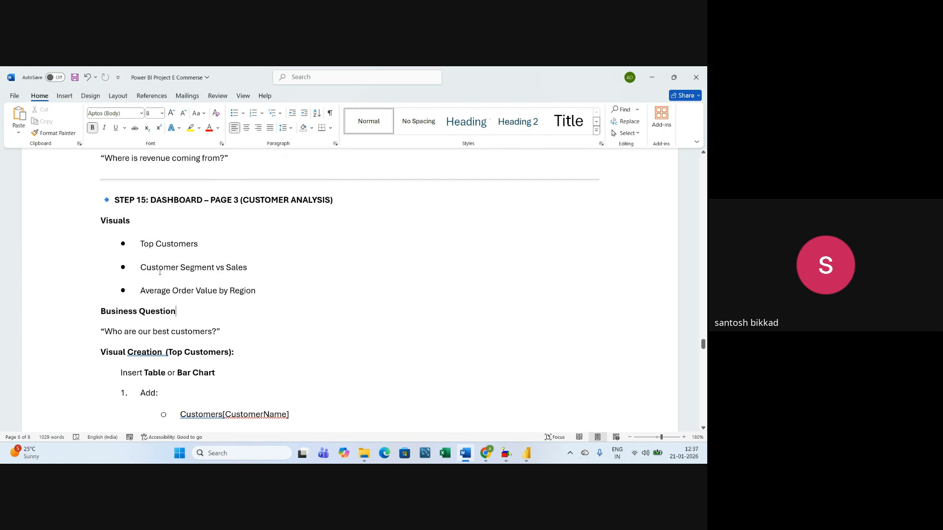
pyautogui.moveTo(140, 268); pyautogui.dragTo(252, 271)
pyautogui.click(206, 320)
pyautogui.moveTo(141, 291); pyautogui.dragTo(263, 295)
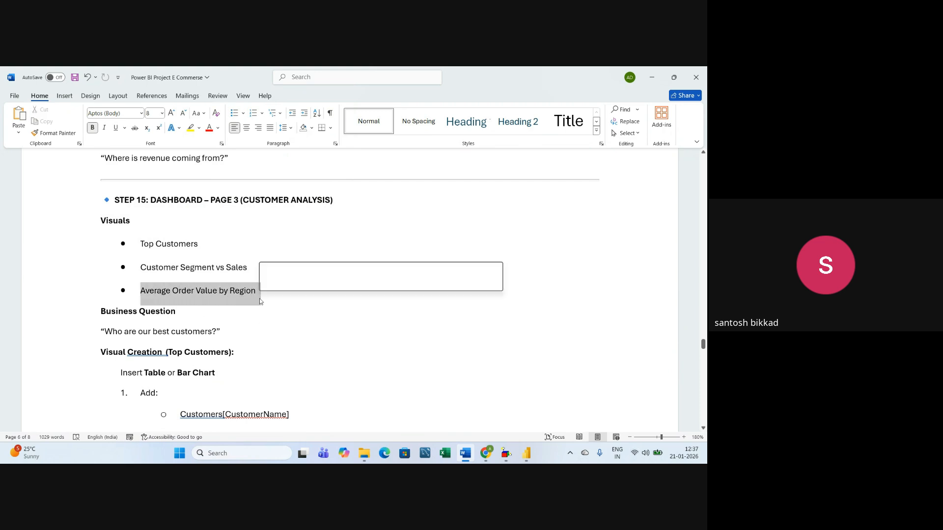
pyautogui.click(279, 332)
pyautogui.moveTo(146, 290); pyautogui.dragTo(249, 300)
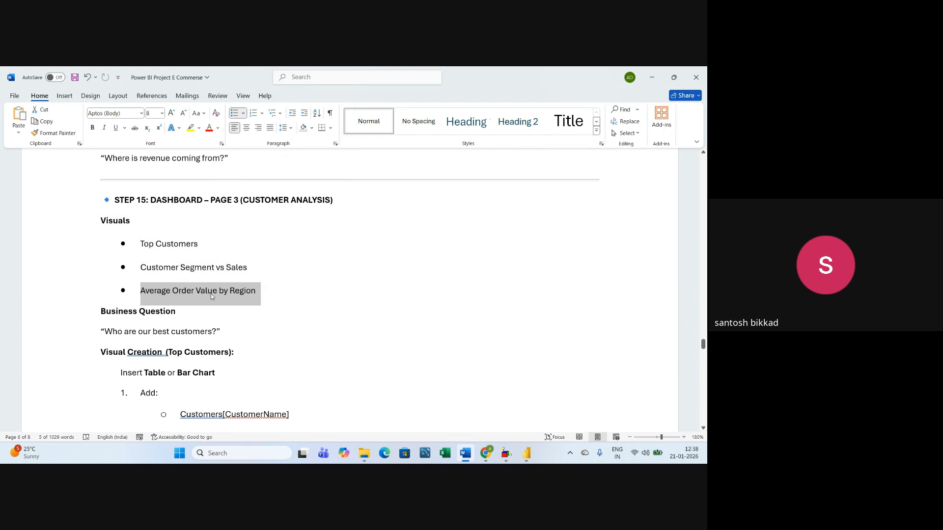
pyautogui.scroll(-1, 216, 290)
pyautogui.scroll(2, 223, 281)
pyautogui.scroll(-2, 224, 281)
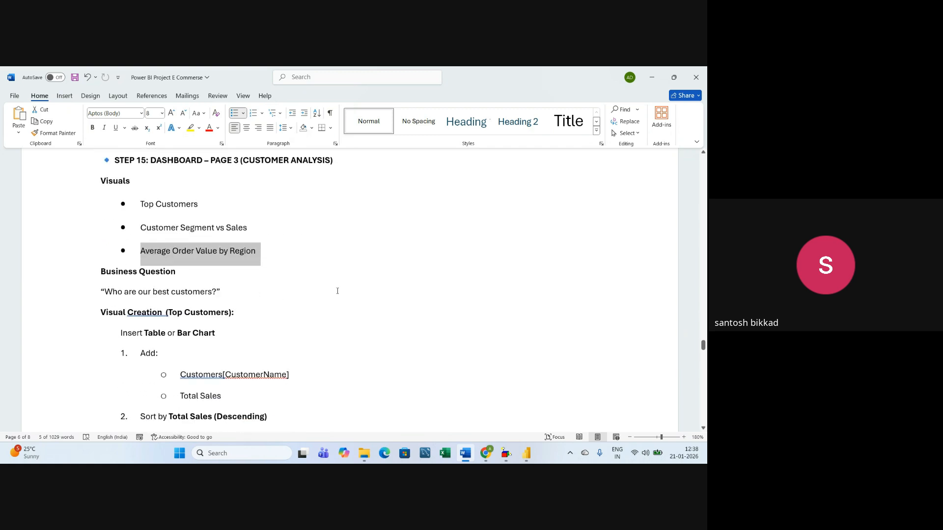
pyautogui.click(344, 310)
pyautogui.scroll(-1, 344, 312)
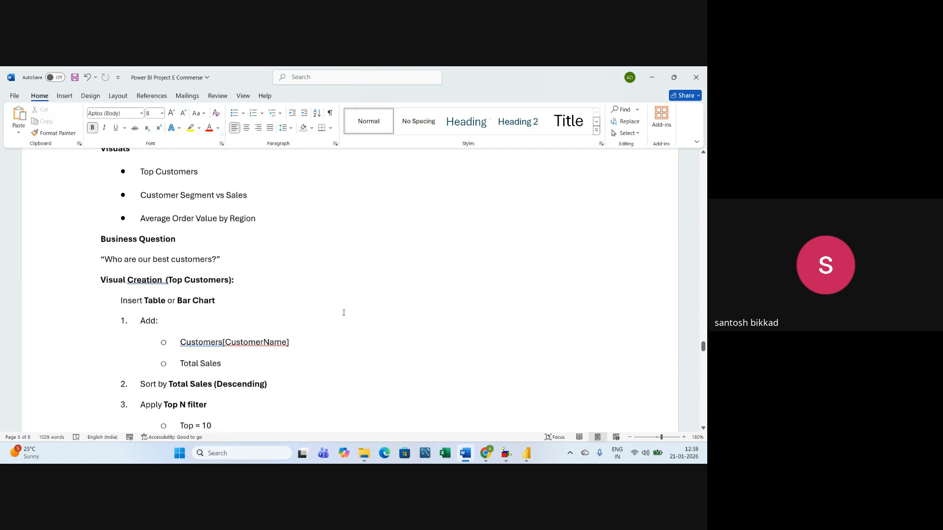
pyautogui.scroll(2, 344, 313)
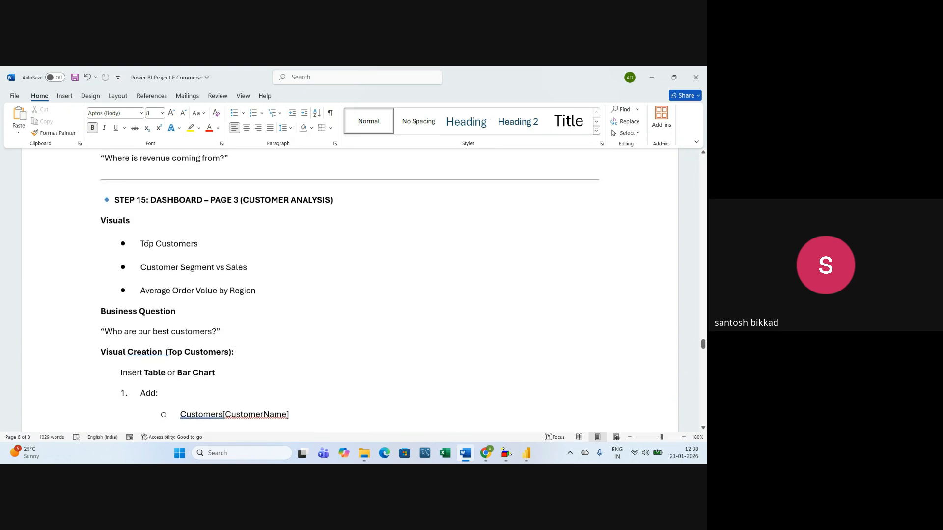
pyautogui.moveTo(141, 245); pyautogui.dragTo(196, 247)
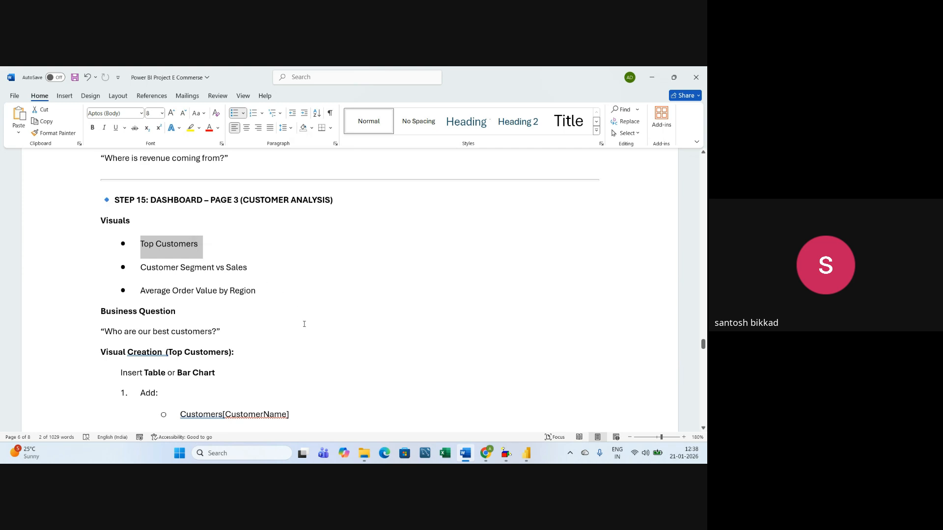
# Examine the Top Customers visual instructions, covering the table or bar chart choice and the customer name and Total Sales fields
pyautogui.scroll(-5, 304, 324)
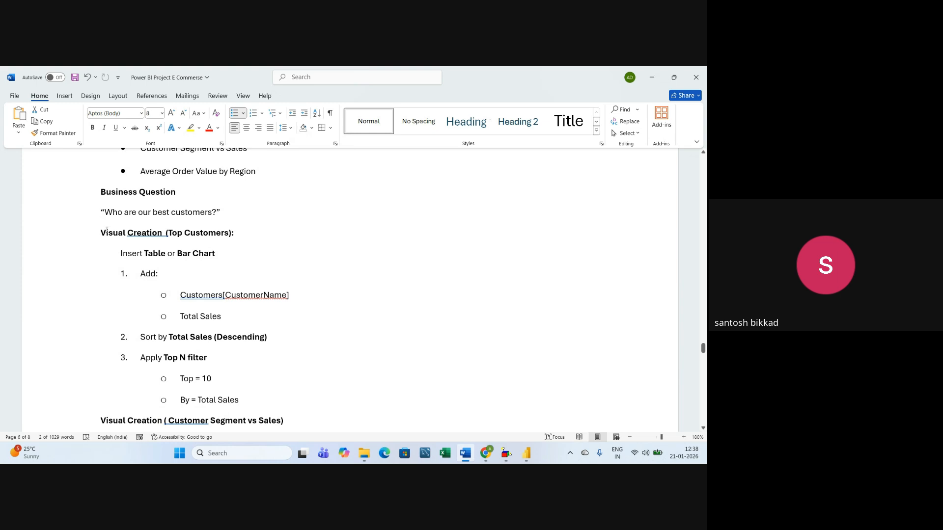
pyautogui.moveTo(107, 230); pyautogui.dragTo(240, 234)
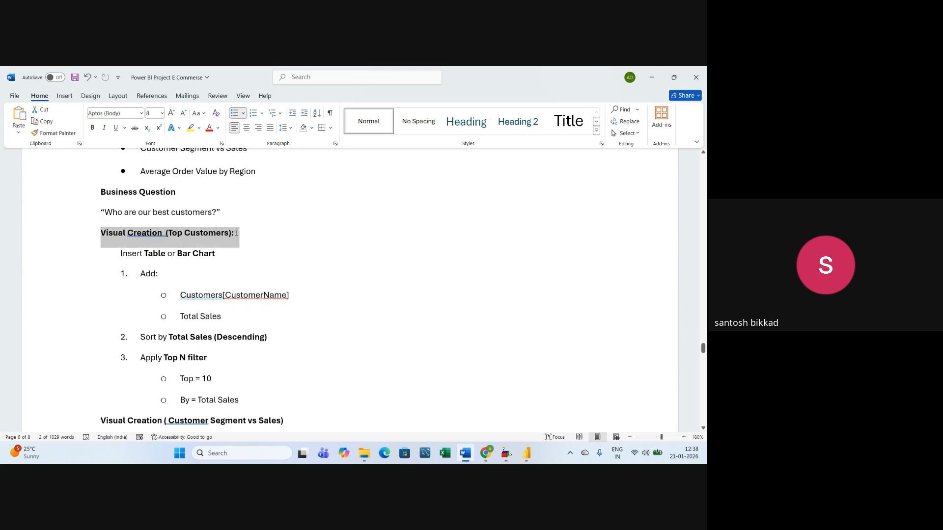
pyautogui.click(282, 273)
pyautogui.scroll(-2, 233, 269)
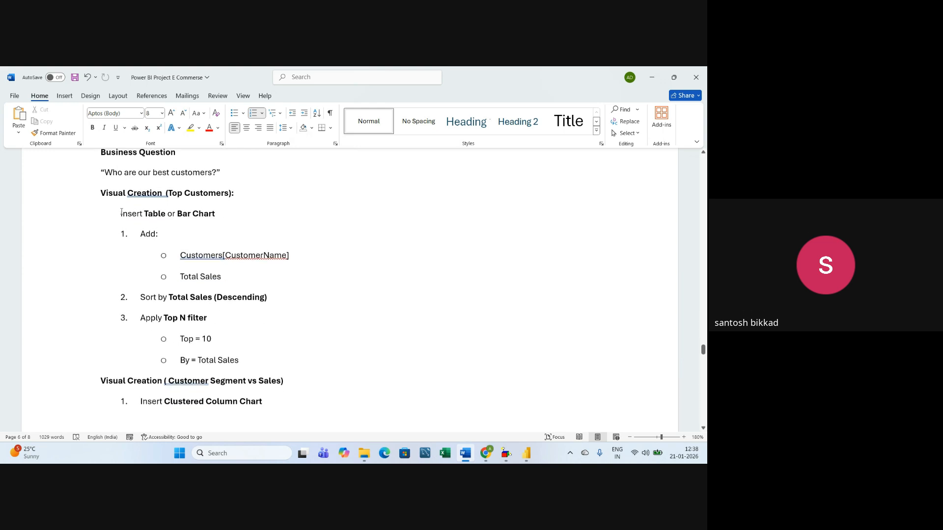
pyautogui.moveTo(122, 212); pyautogui.dragTo(215, 212)
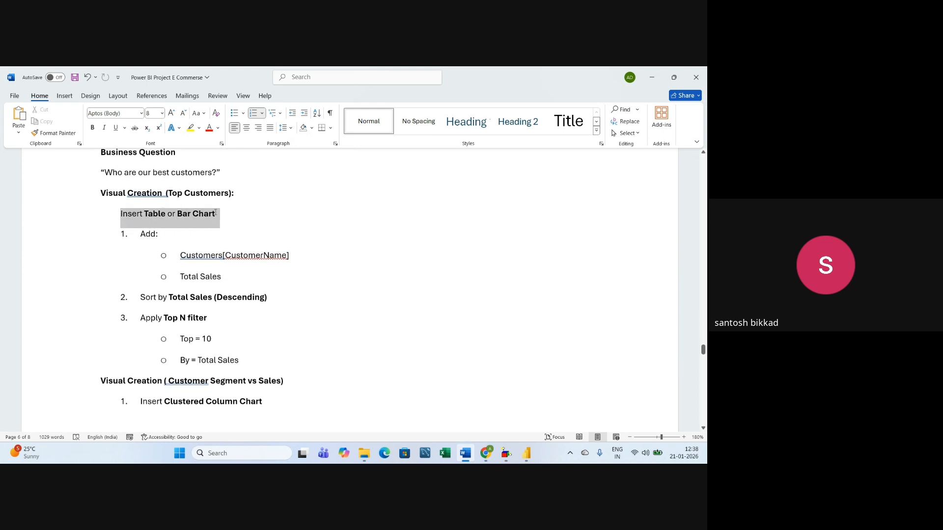
pyautogui.click(244, 229)
pyautogui.moveTo(121, 215); pyautogui.dragTo(212, 216)
pyautogui.click(234, 224)
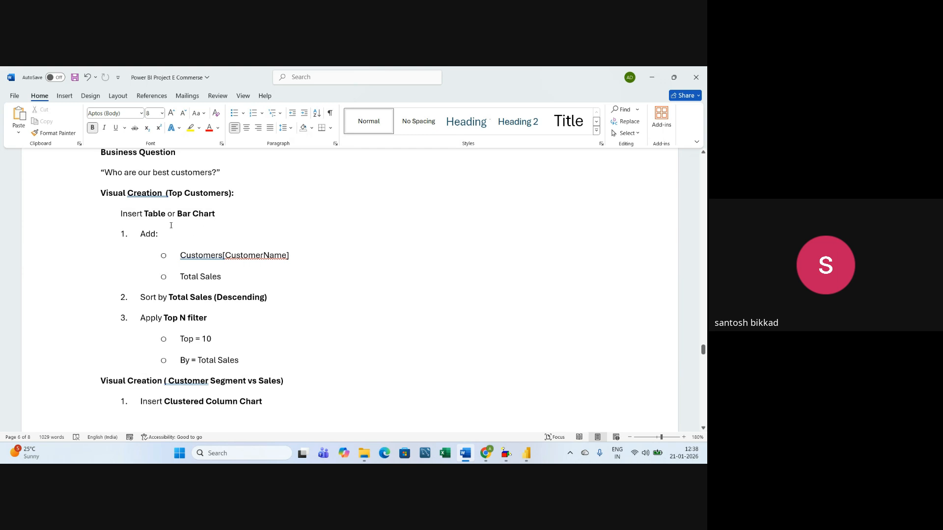
pyautogui.moveTo(145, 214); pyautogui.dragTo(166, 216)
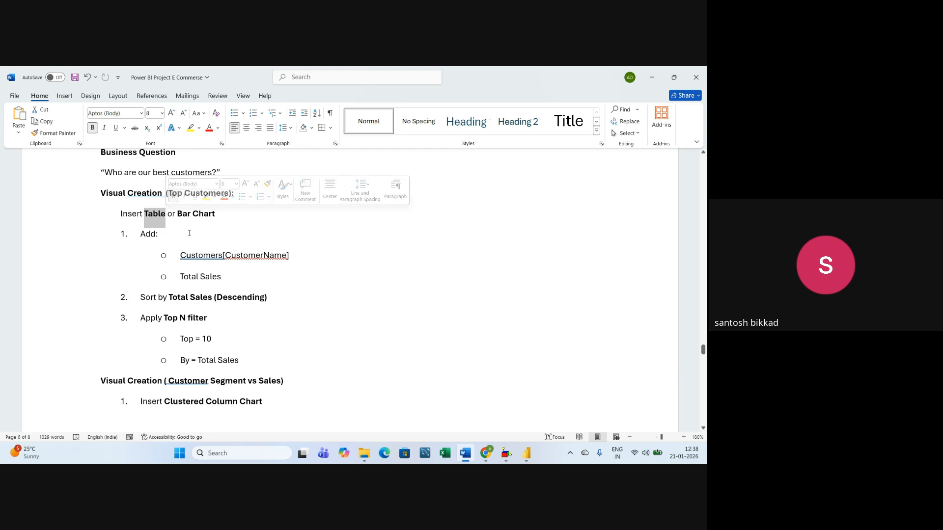
pyautogui.click(259, 222)
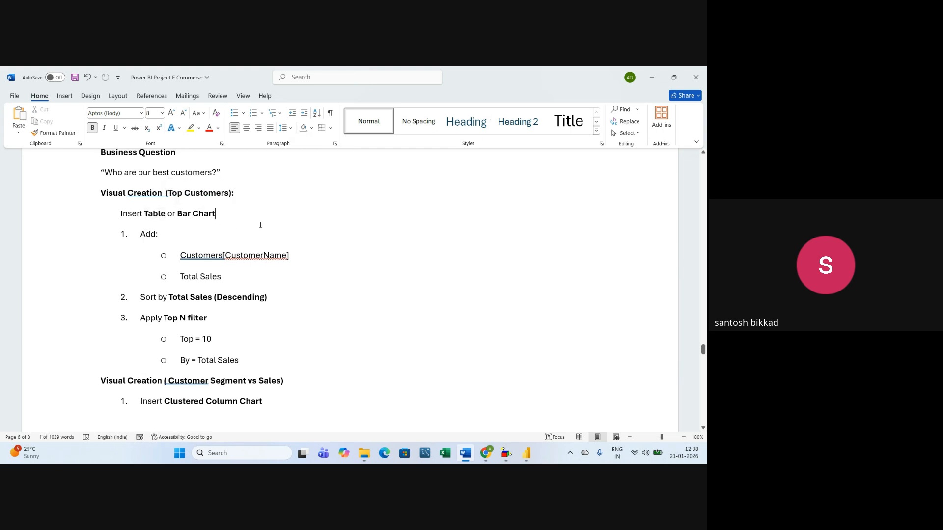
pyautogui.scroll(-1, 266, 226)
pyautogui.click(321, 271)
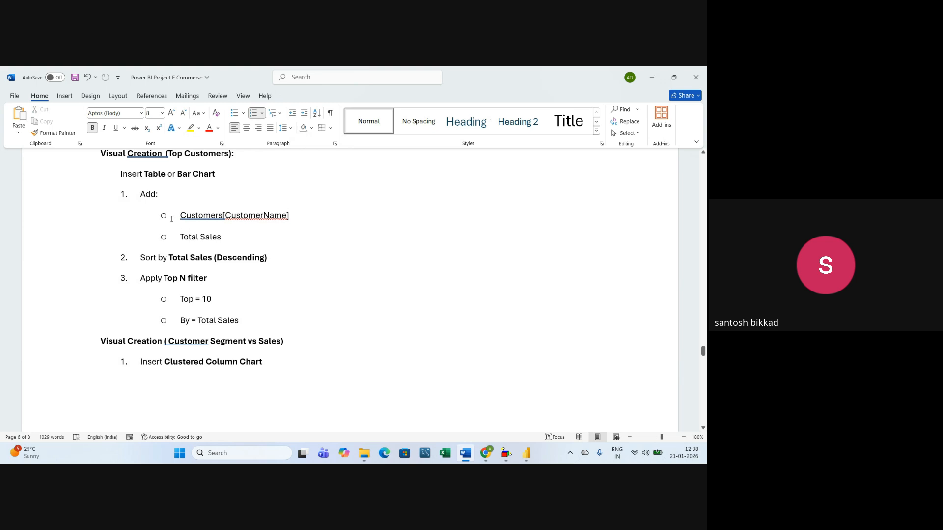
pyautogui.moveTo(180, 215); pyautogui.dragTo(295, 218)
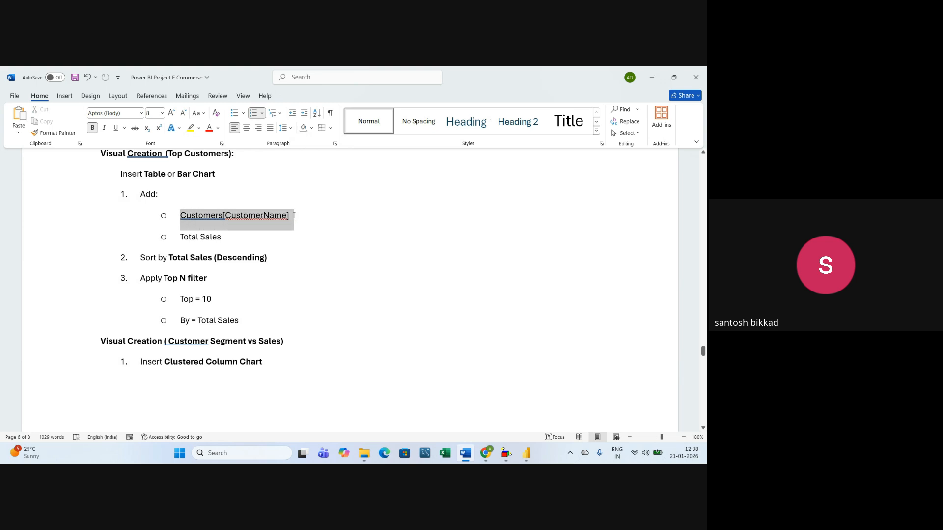
pyautogui.click(304, 242)
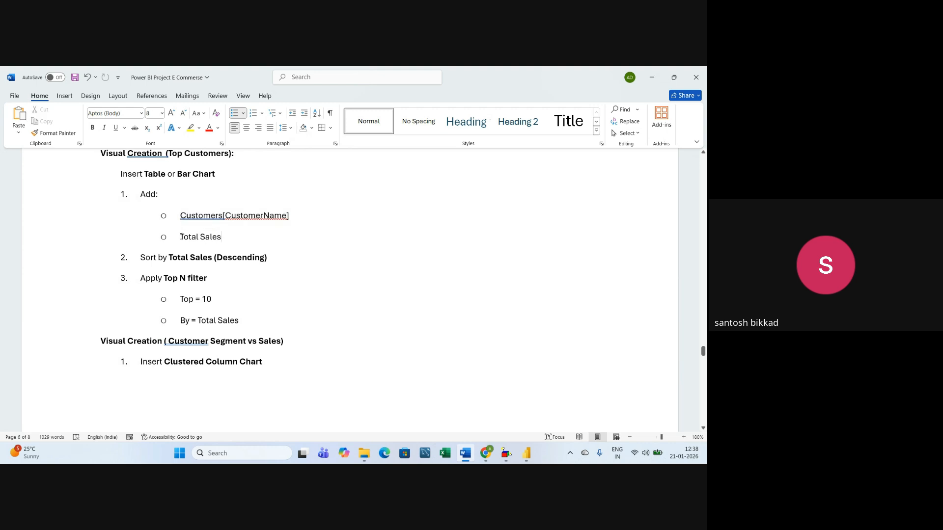
pyautogui.moveTo(182, 237); pyautogui.dragTo(225, 240)
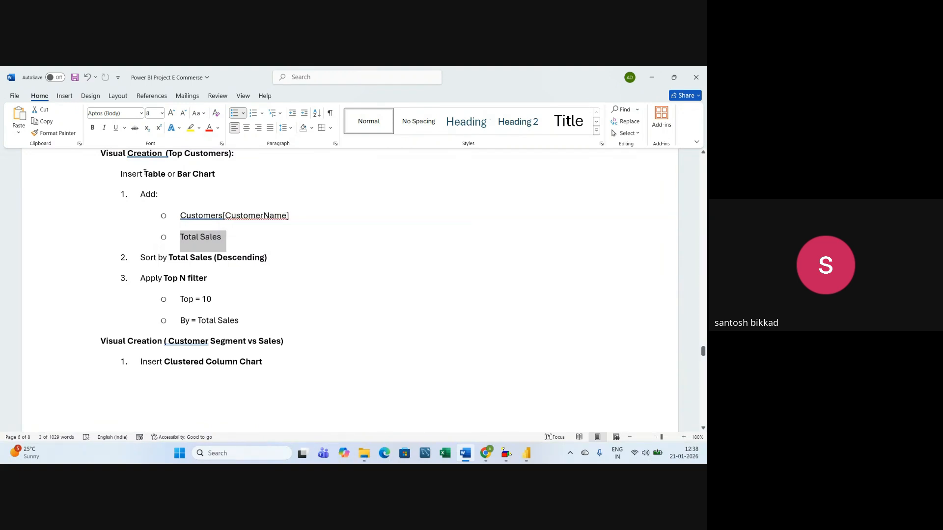
pyautogui.moveTo(145, 174); pyautogui.dragTo(167, 175)
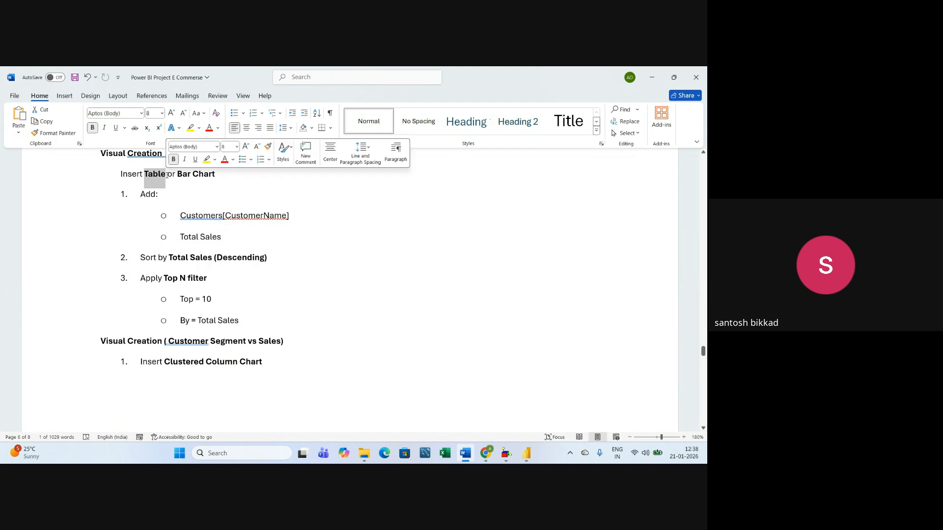
pyautogui.scroll(5, 290, 237)
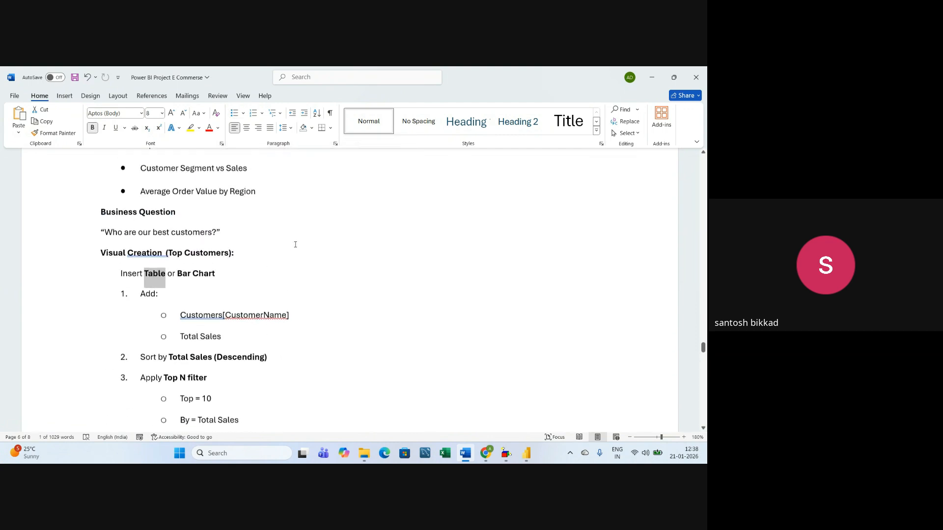
pyautogui.scroll(3, 296, 245)
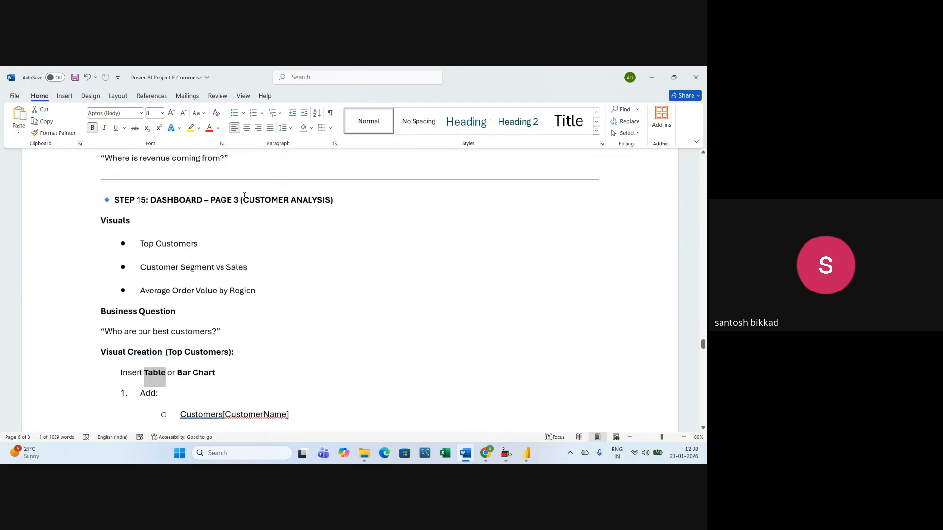
# Switch to Power BI and rename the new report page Page 1 as Customer Analysis
pyautogui.moveTo(244, 196); pyautogui.dragTo(322, 202)
pyautogui.hotkey('alt', 'Tab')
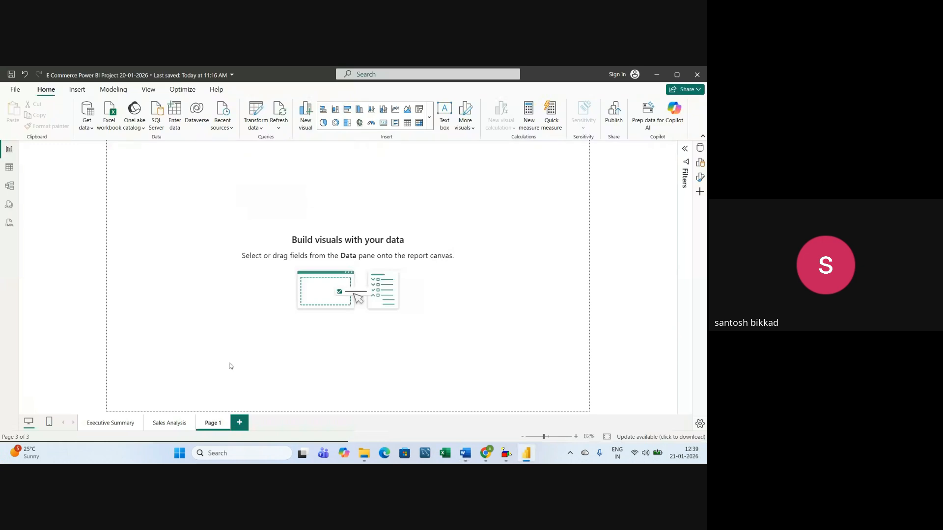
pyautogui.rightClick(217, 424)
pyautogui.click(232, 385)
pyautogui.press('BackSpace')
pyautogui.press('BackSpace')
pyautogui.write('Customer Anal')
pyautogui.write('ysis')
pyautogui.press('Return')
# Recheck the Top Customers requirement in Word, then in Power BI insert a table visual on the Customer Analysis page and widen it
pyautogui.hotkey('alt', 'Tab')
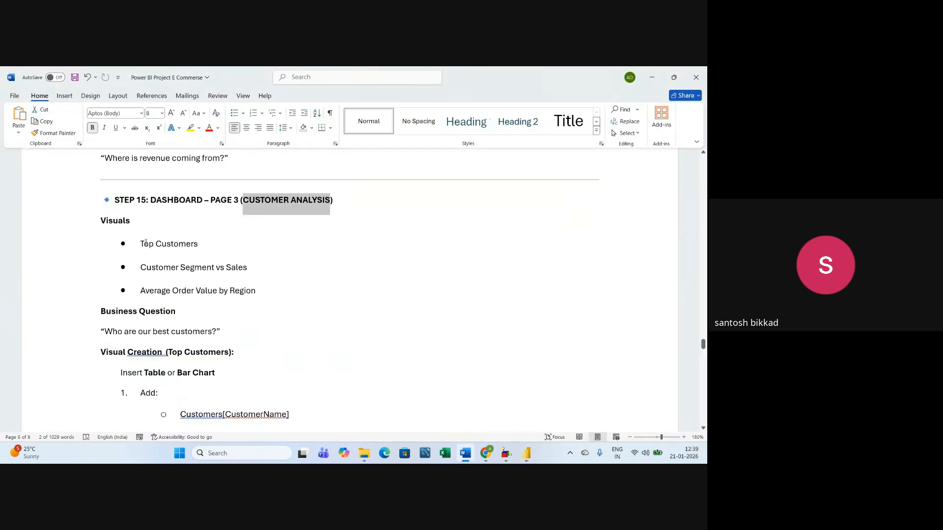
pyautogui.moveTo(145, 242); pyautogui.dragTo(208, 242)
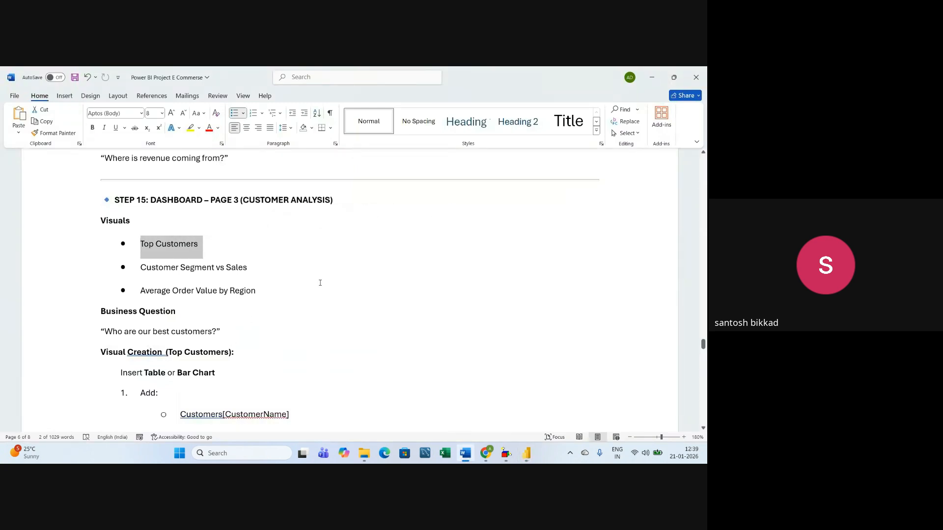
pyautogui.hotkey('alt', 'Tab')
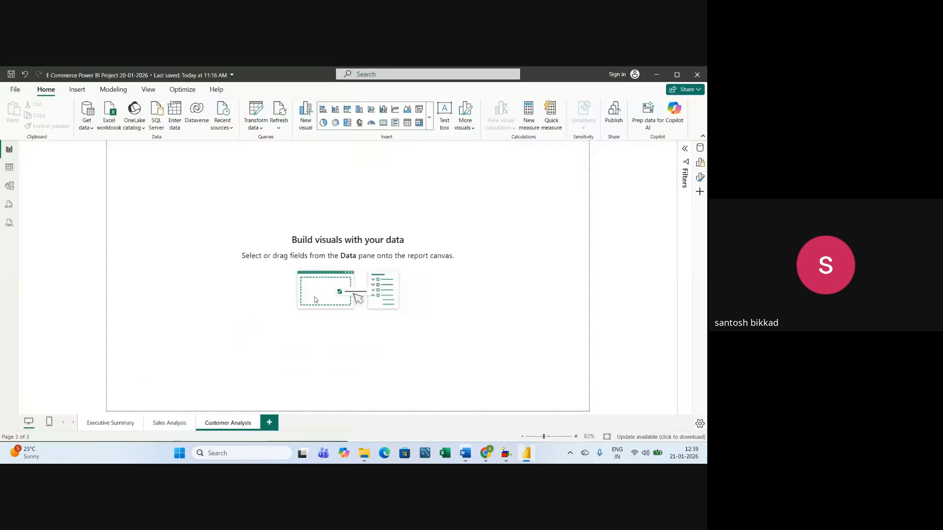
pyautogui.hotkey('alt', 'Tab')
pyautogui.hotkey('alt', 'Tab')
pyautogui.click(700, 164)
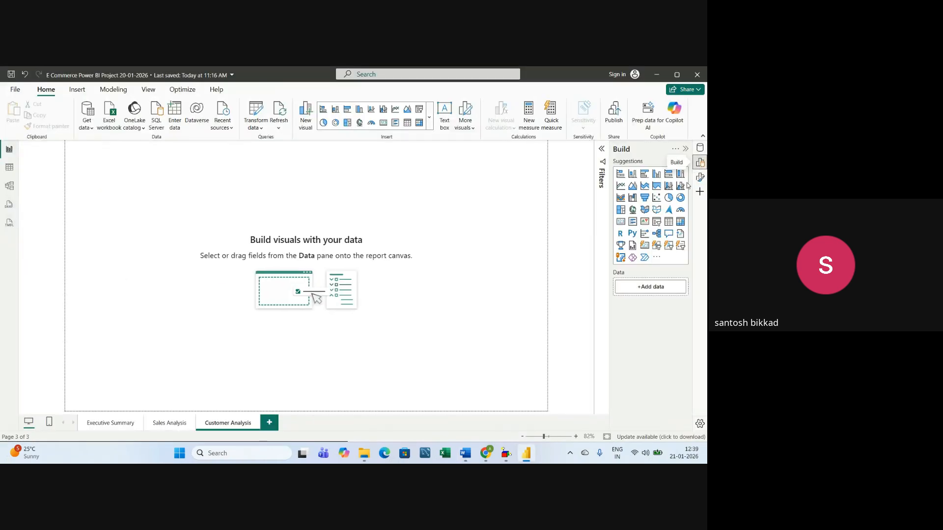
pyautogui.click(668, 222)
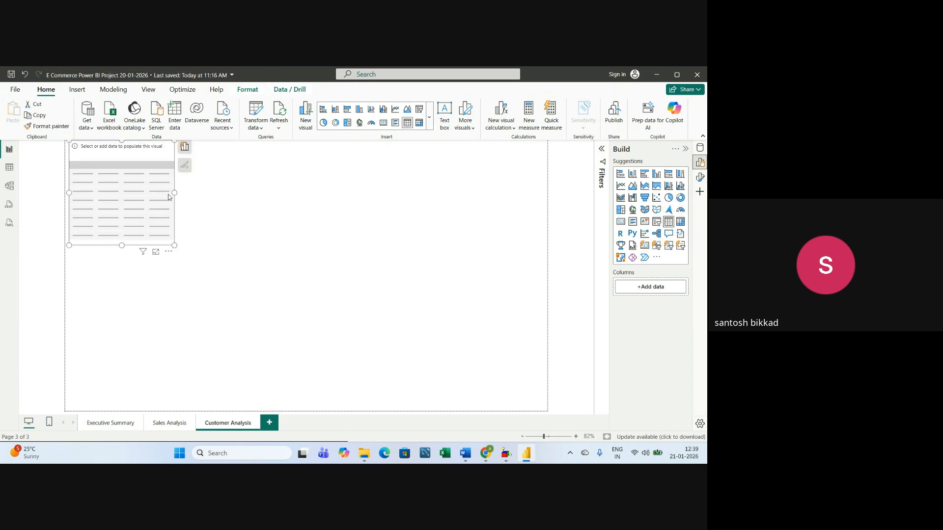
pyautogui.moveTo(175, 193); pyautogui.dragTo(215, 200)
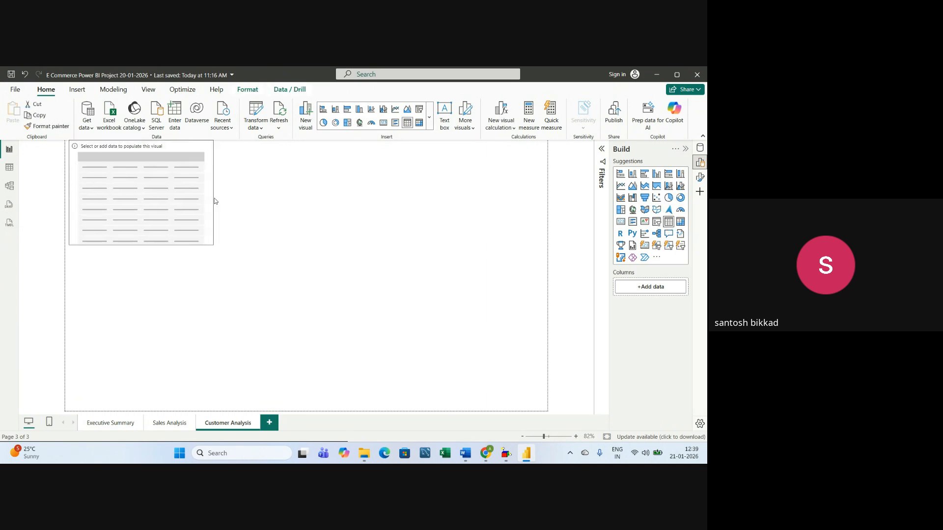
# Check the required fields in the Word document, then return to Power BI and add CustomerName from the Customers table to the table visual
pyautogui.hotkey('alt', 'Tab')
pyautogui.scroll(-3, 252, 317)
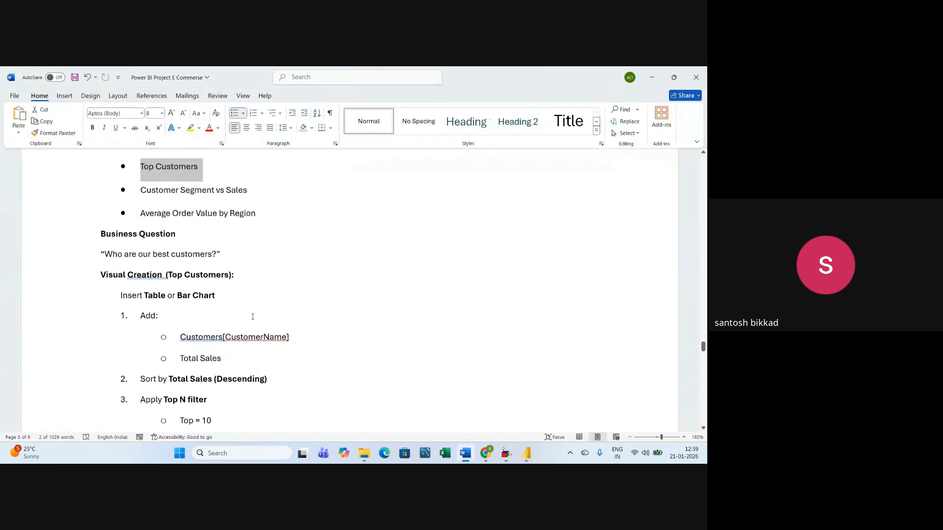
pyautogui.moveTo(173, 336); pyautogui.dragTo(290, 336)
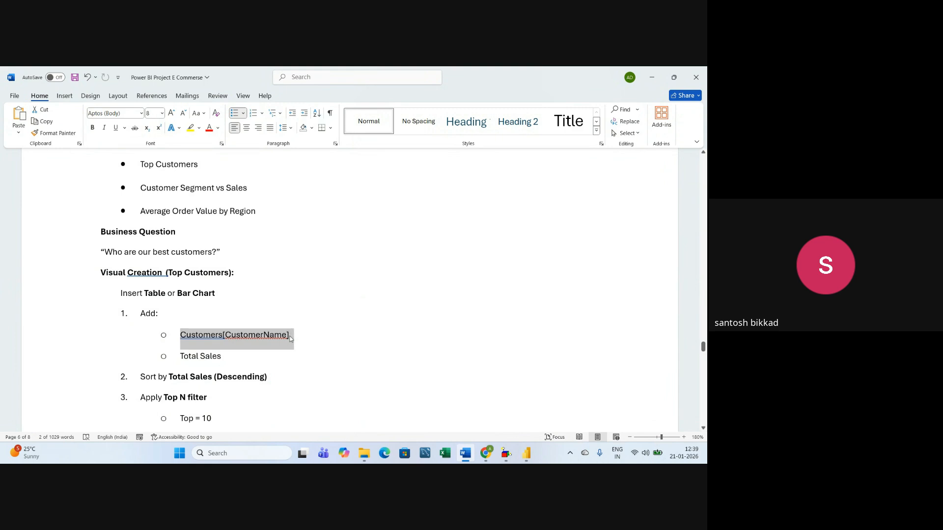
pyautogui.hotkey('alt', 'Tab')
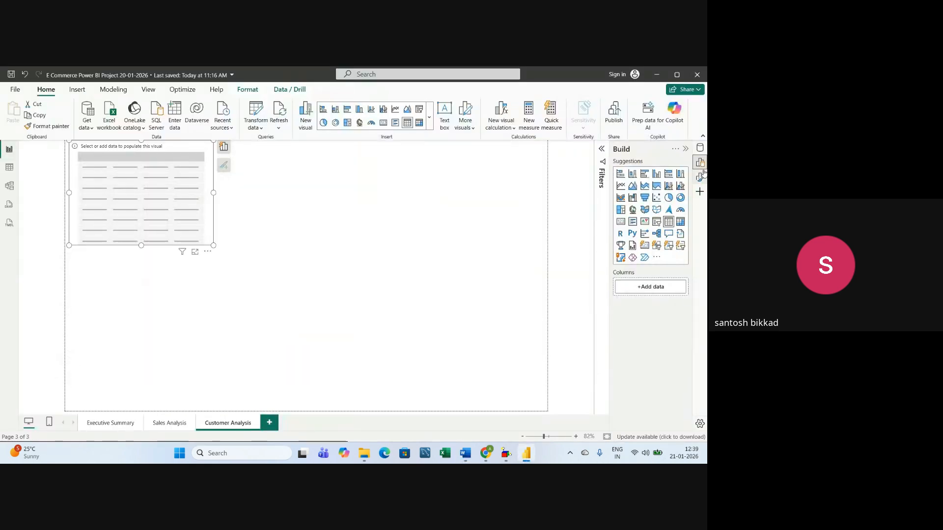
pyautogui.click(700, 148)
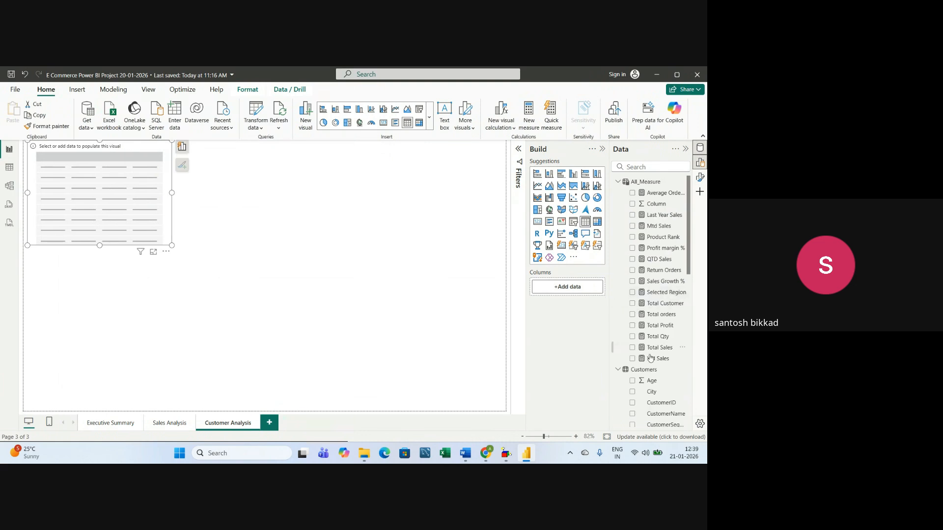
pyautogui.scroll(-8, 646, 336)
pyautogui.scroll(2, 646, 337)
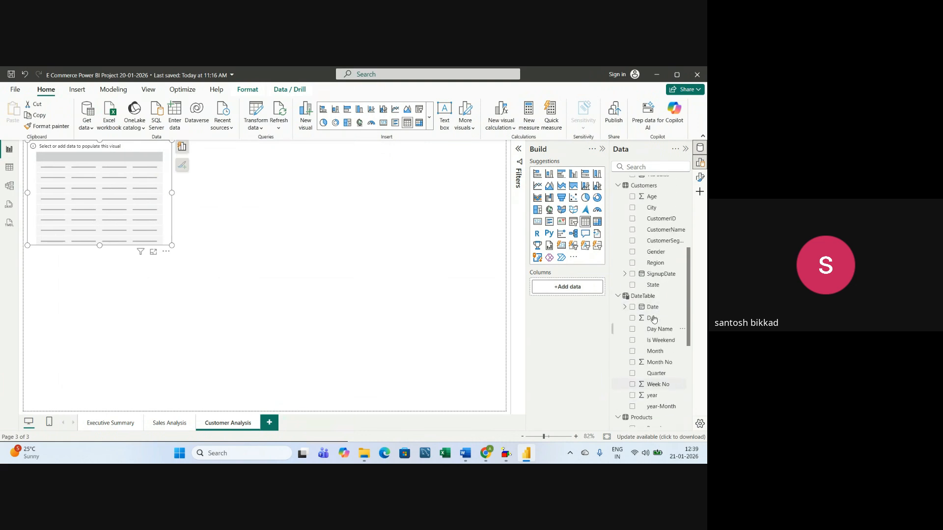
pyautogui.click(633, 230)
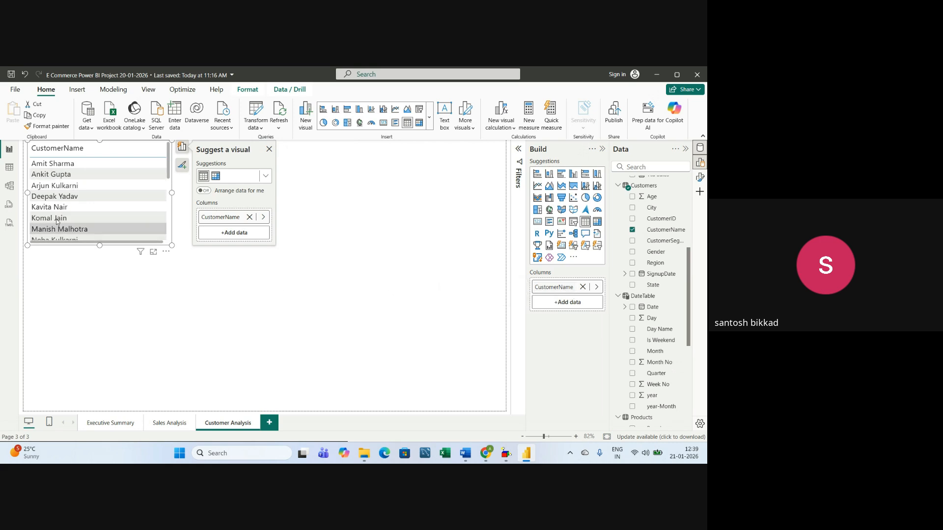
# Check the next required field in the Word document, then return to Power BI and add the Total Sales measure to the customer table
pyautogui.click(269, 150)
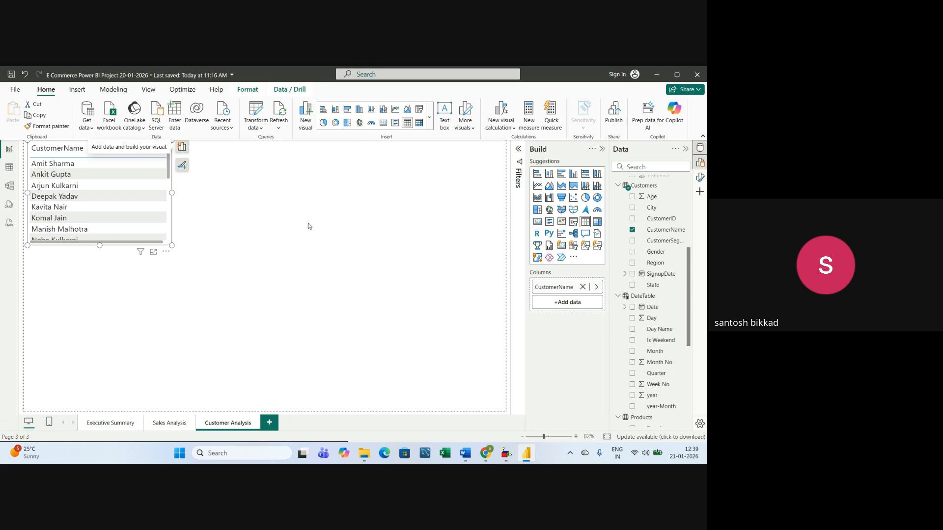
pyautogui.hotkey('alt', 'Tab')
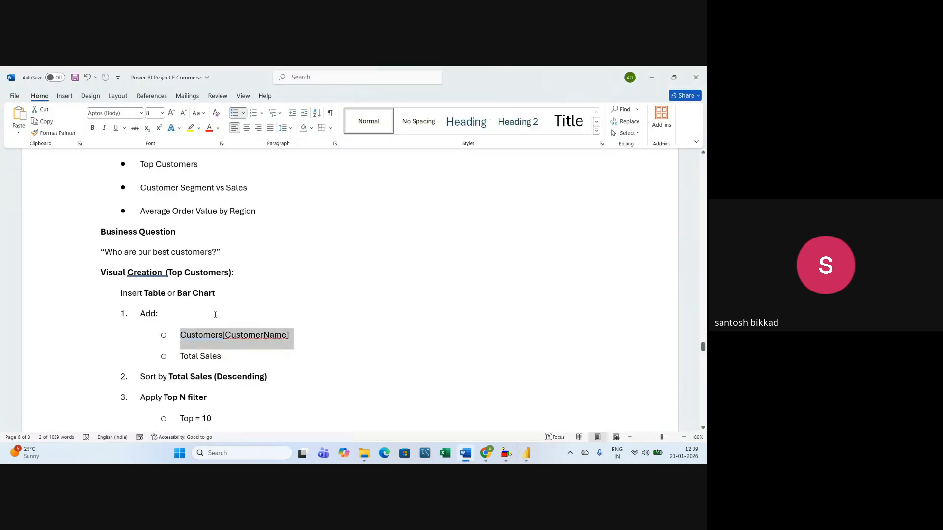
pyautogui.scroll(-1, 215, 315)
pyautogui.click(223, 317)
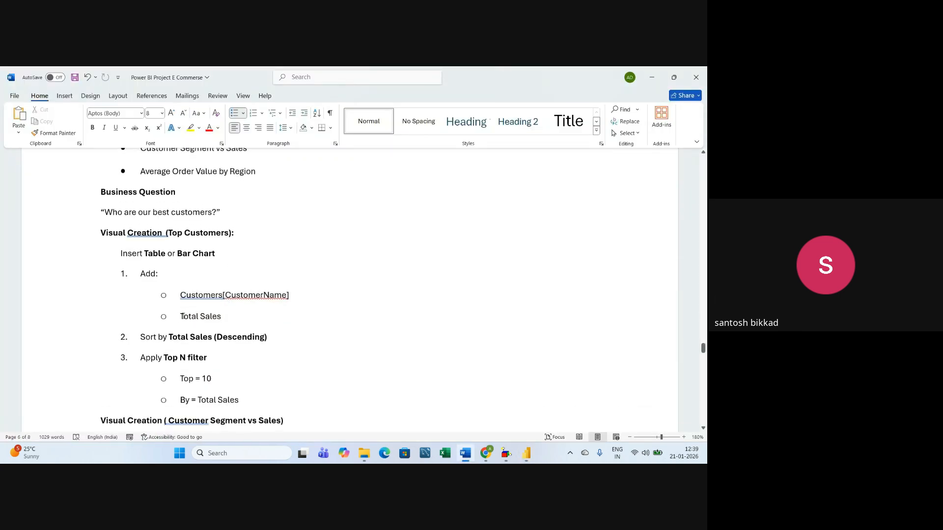
pyautogui.moveTo(182, 317); pyautogui.dragTo(224, 317)
pyautogui.hotkey('alt', 'Tab')
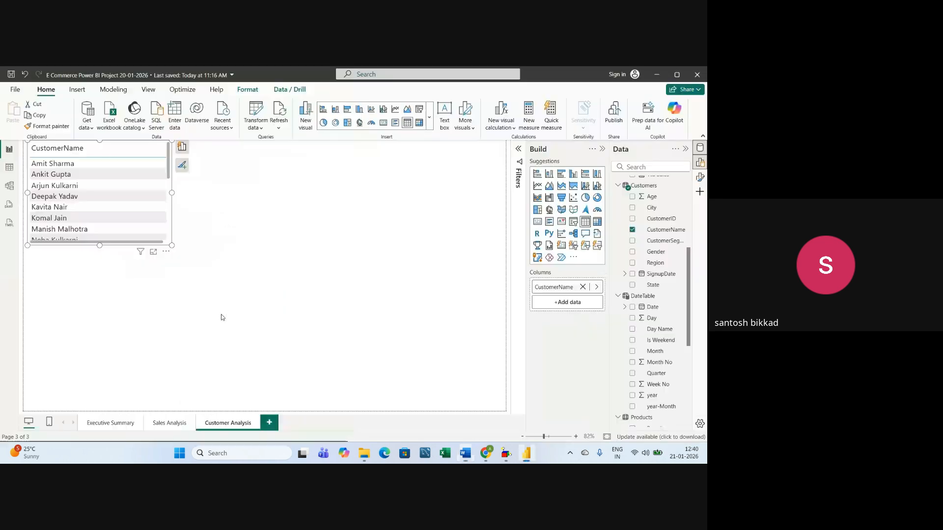
pyautogui.scroll(4, 652, 262)
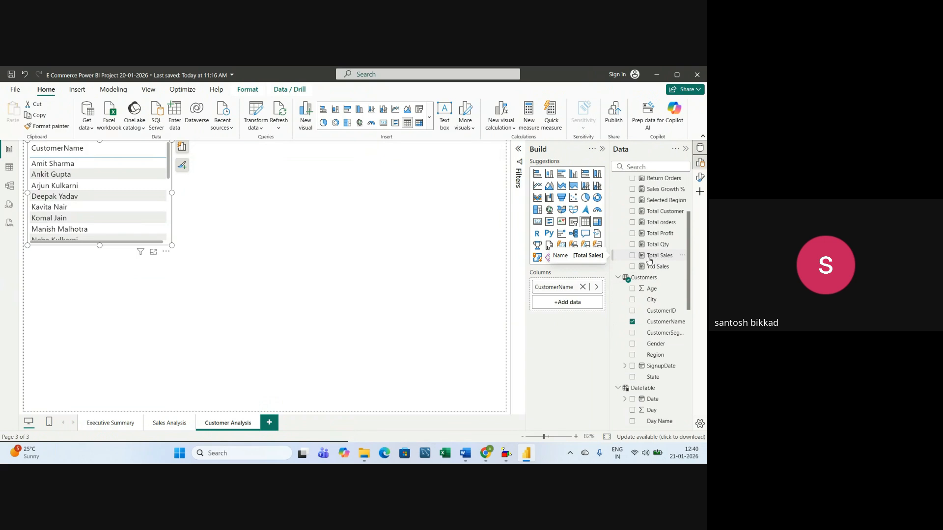
pyautogui.click(632, 256)
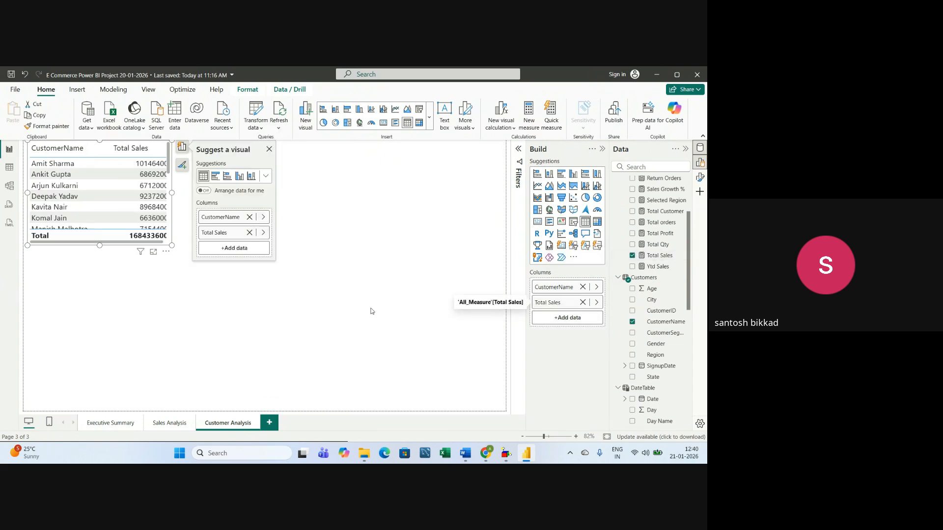
pyautogui.click(270, 149)
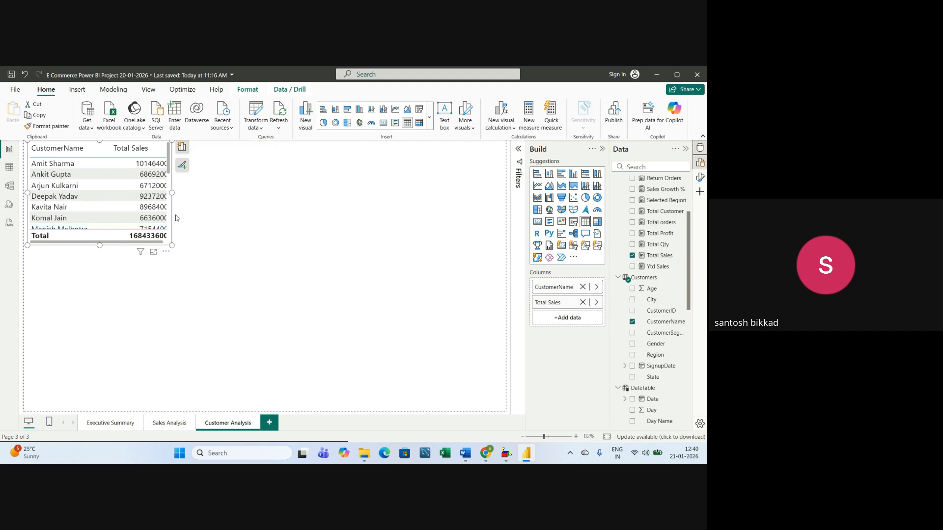
# Stretch the customer table downward to show more customer rows and look through its entries
pyautogui.moveTo(100, 245); pyautogui.dragTo(99, 374)
pyautogui.scroll(-2, 112, 285)
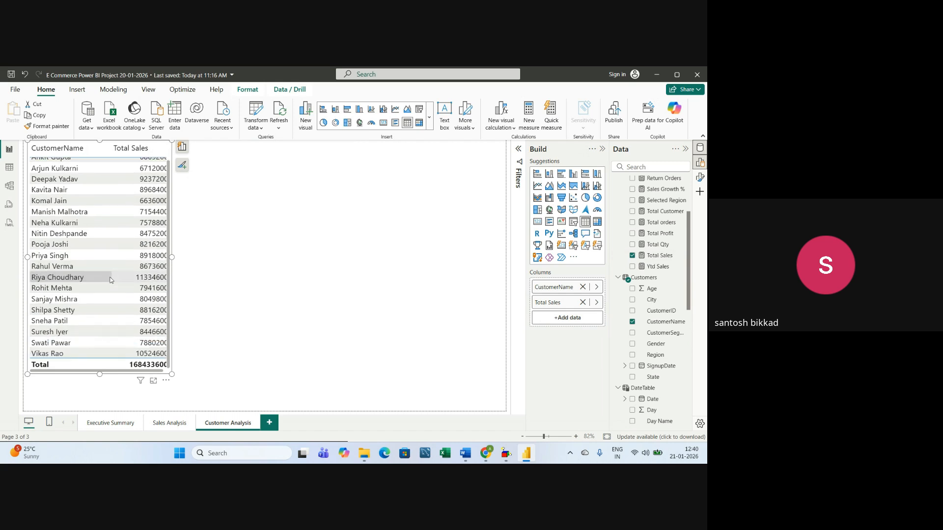
pyautogui.scroll(2, 112, 299)
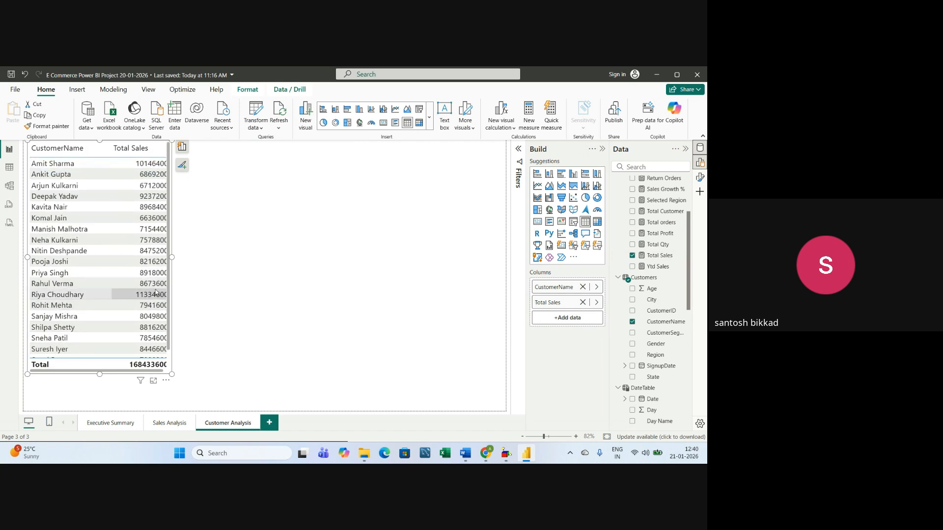
pyautogui.click(175, 261)
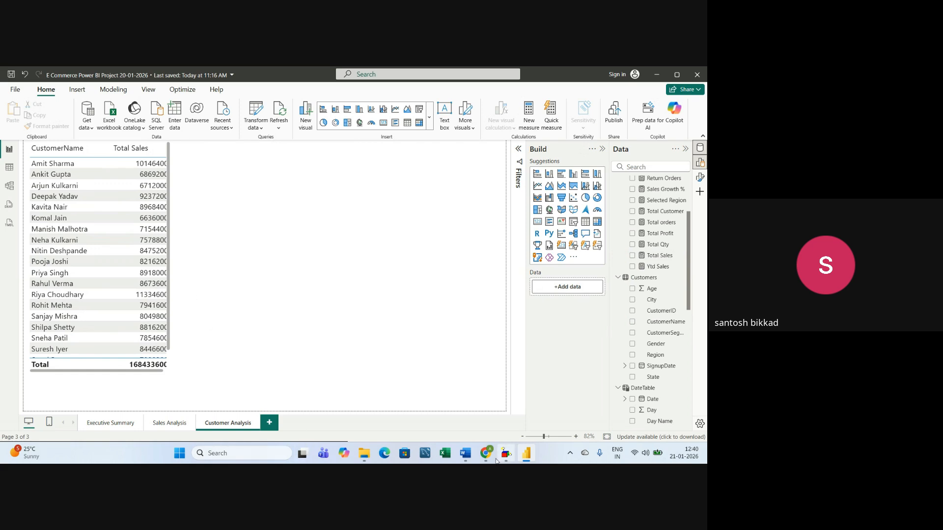
# Switch to the Google Meet call, mute and unmute the microphone, and return to Power BI
pyautogui.moveTo(485, 454)
pyautogui.click(412, 399)
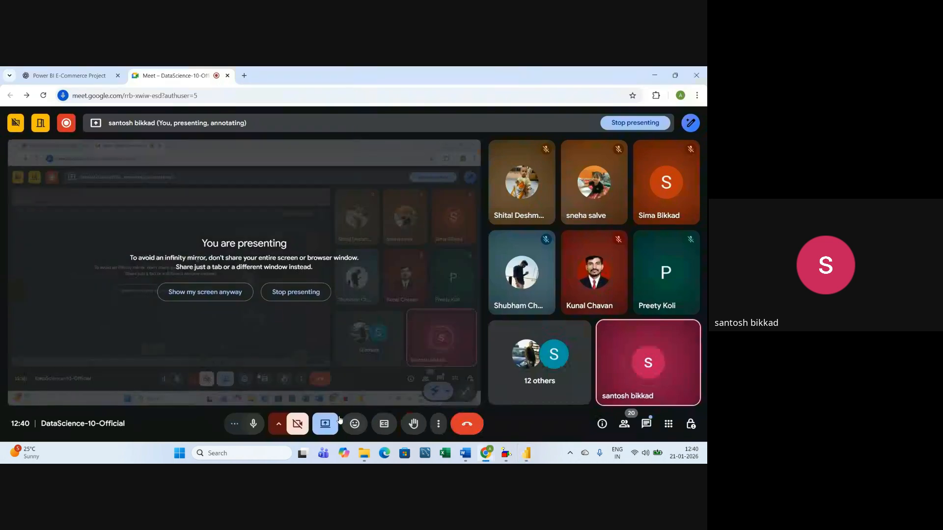
pyautogui.click(254, 423)
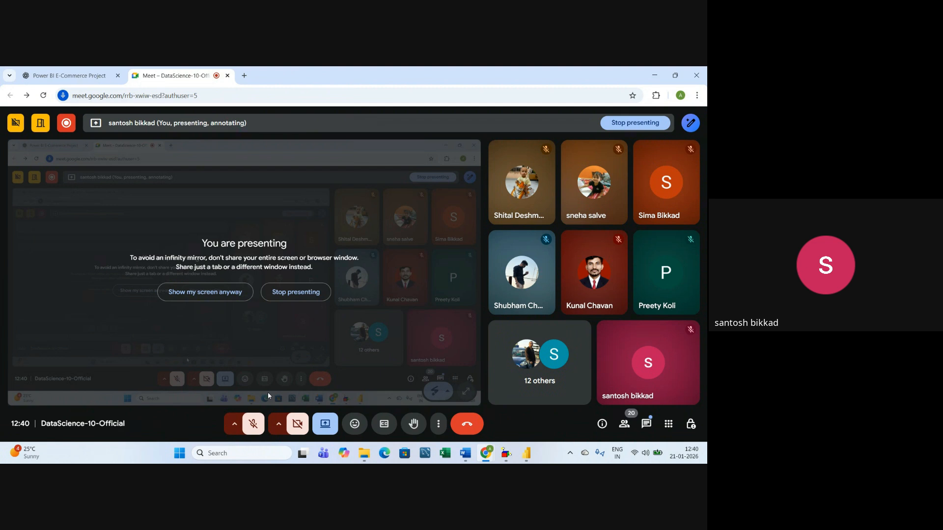
pyautogui.click(254, 425)
pyautogui.hotkey('alt', 'Tab')
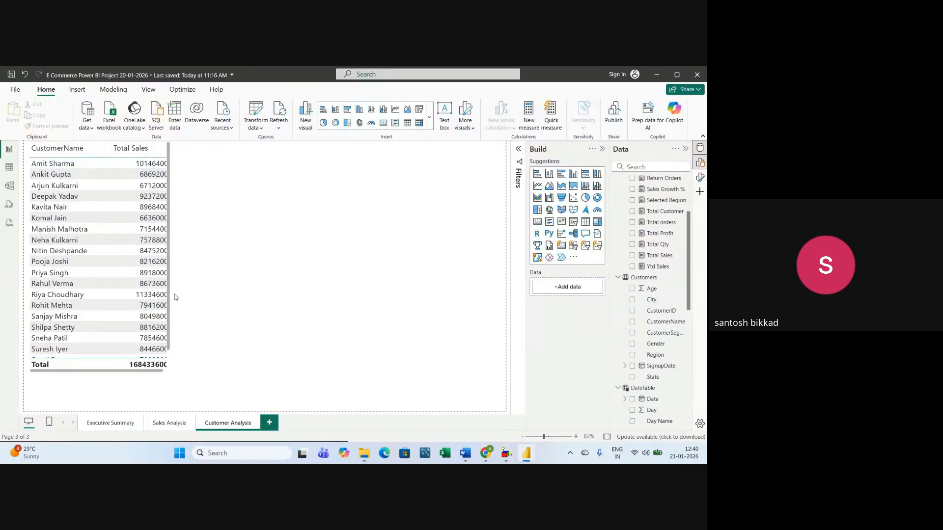
# Widen the customer table slightly to try to fit the full Total Sales values
pyautogui.click(172, 265)
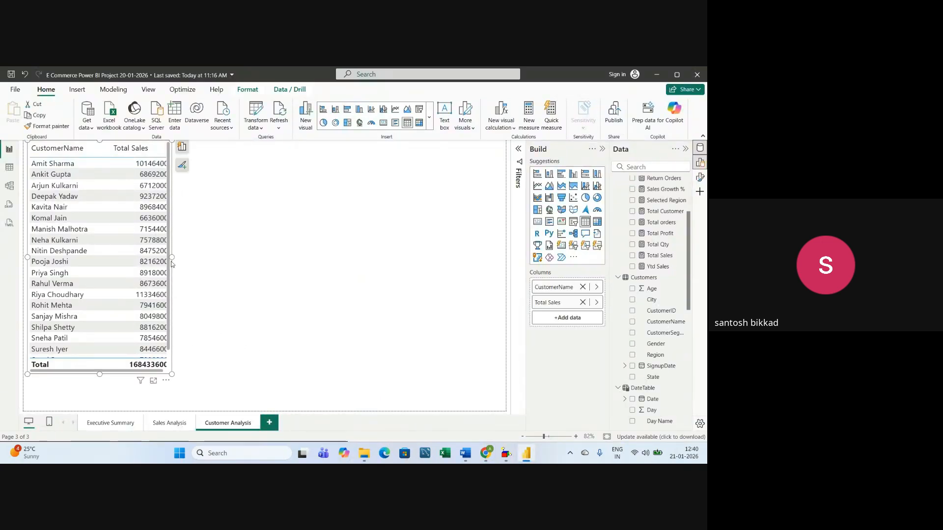
pyautogui.moveTo(172, 265); pyautogui.dragTo(185, 257)
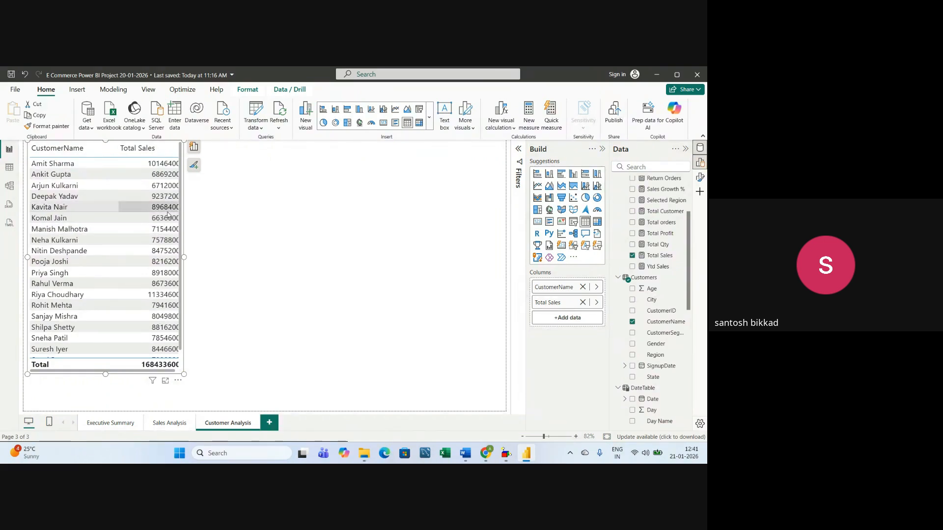
# Switch to the Google Meet call again, unmute the microphone, and return to Power BI
pyautogui.moveTo(485, 452)
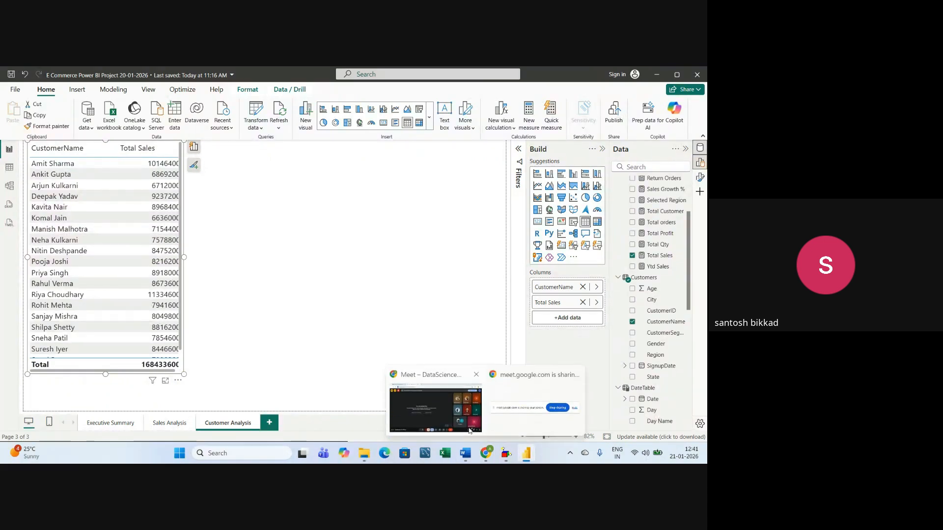
pyautogui.click(469, 430)
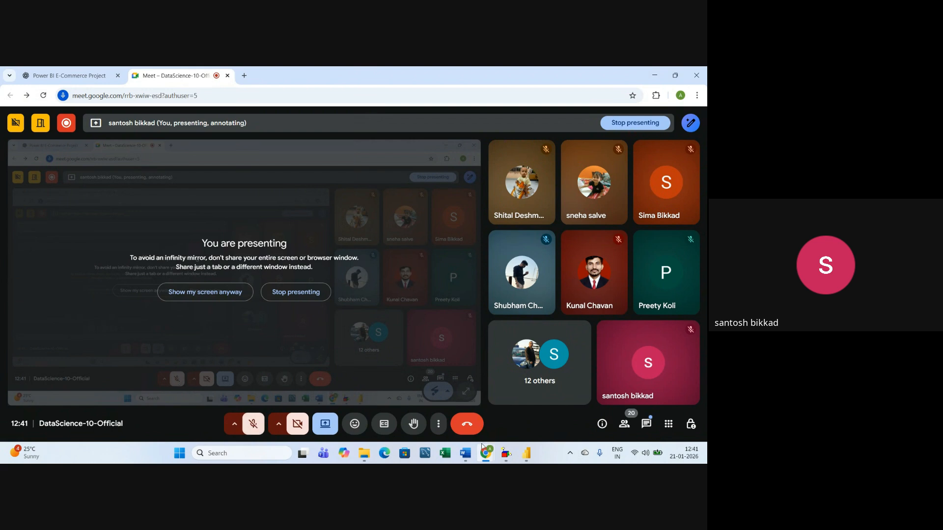
pyautogui.moveTo(484, 449)
pyautogui.click(254, 423)
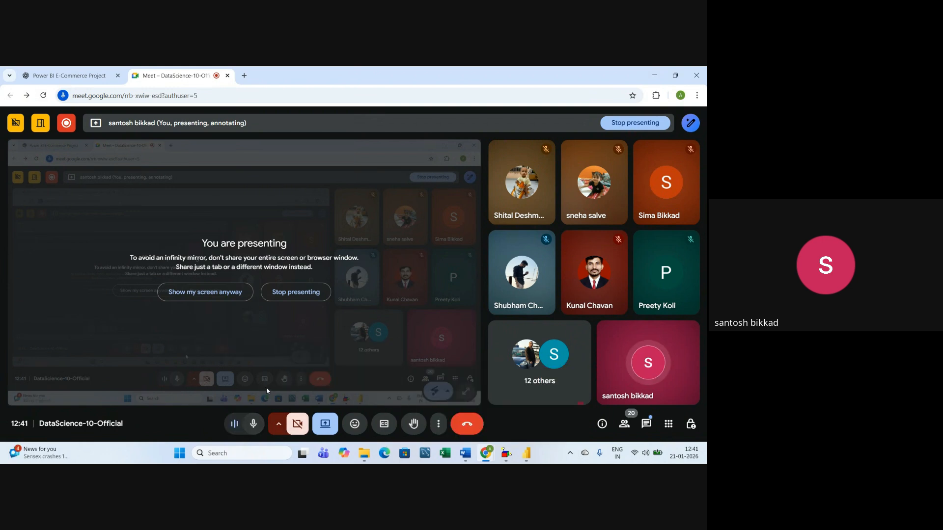
pyautogui.hotkey('alt', 'Tab')
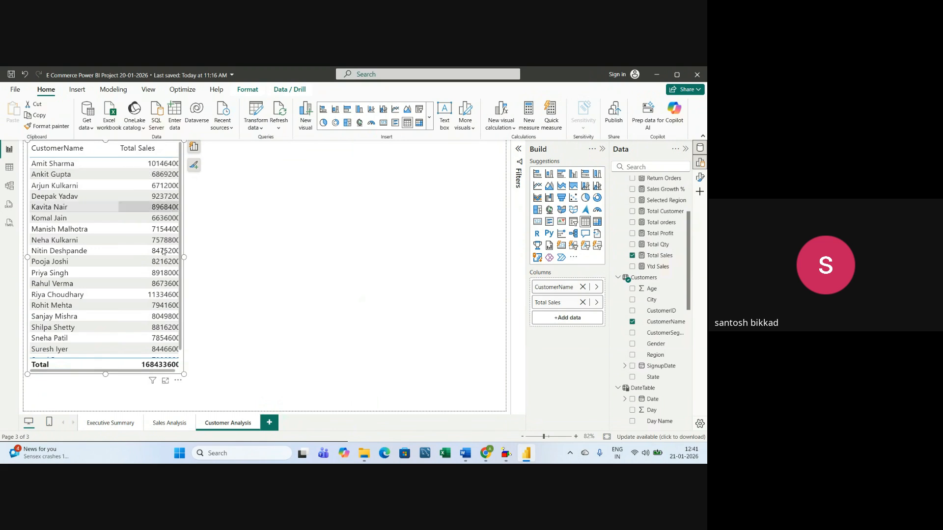
# Try a little more width on the customer table and check the cut-off Total Sales column
pyautogui.moveTo(186, 258); pyautogui.dragTo(190, 258)
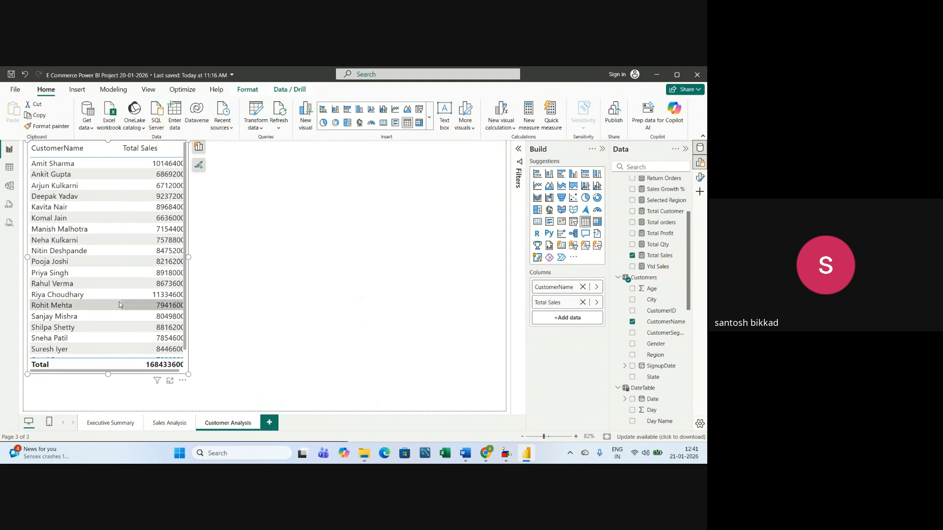
pyautogui.scroll(-1, 135, 295)
pyautogui.scroll(1, 152, 230)
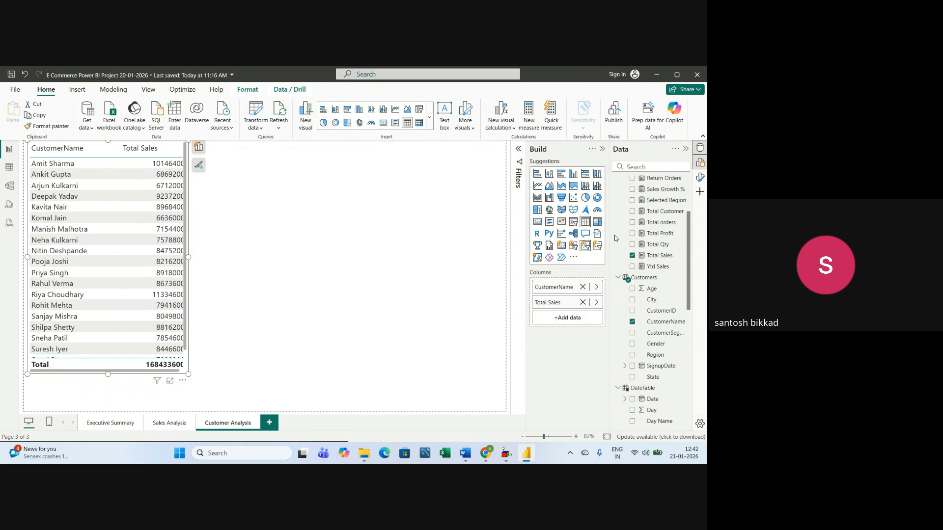
# Set the resize behavior of the customer table's column headers to Fit to content
pyautogui.click(701, 180)
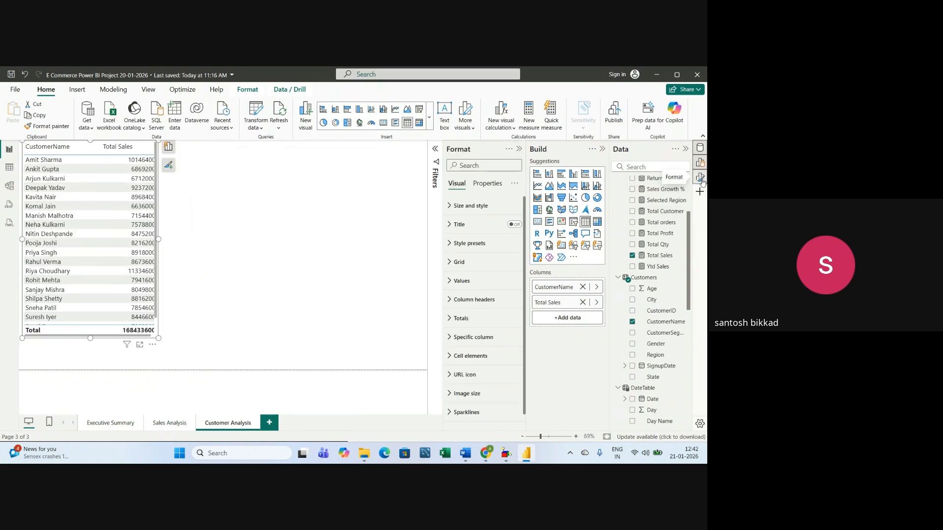
pyautogui.click(449, 302)
pyautogui.scroll(-2, 464, 334)
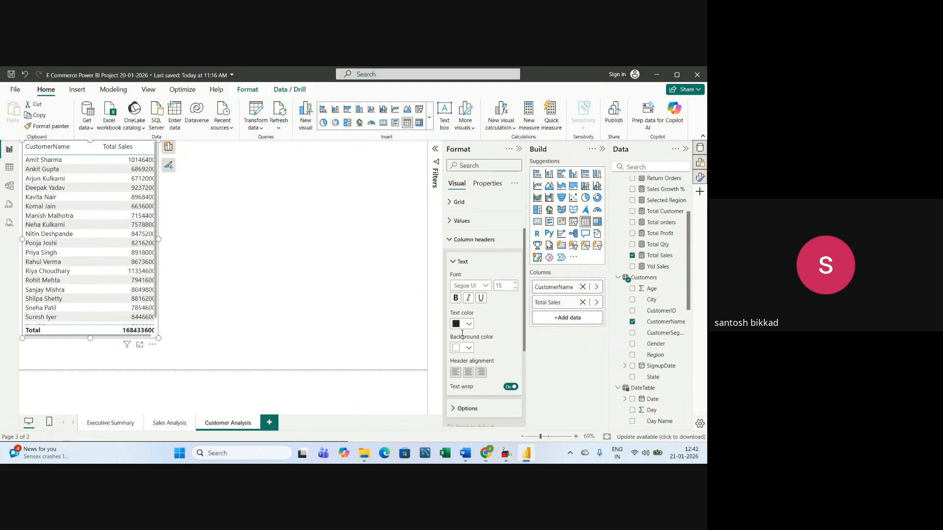
pyautogui.click(457, 378)
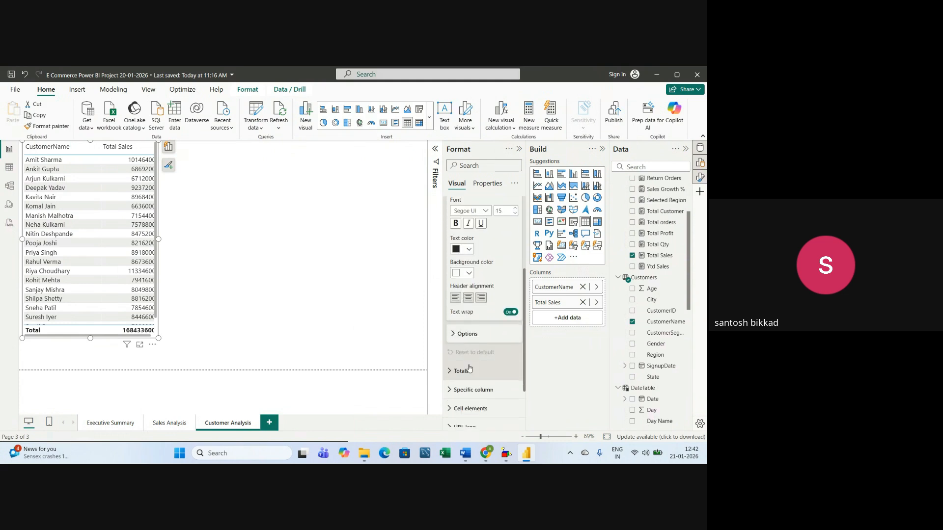
pyautogui.scroll(-2, 457, 378)
pyautogui.scroll(-2, 456, 332)
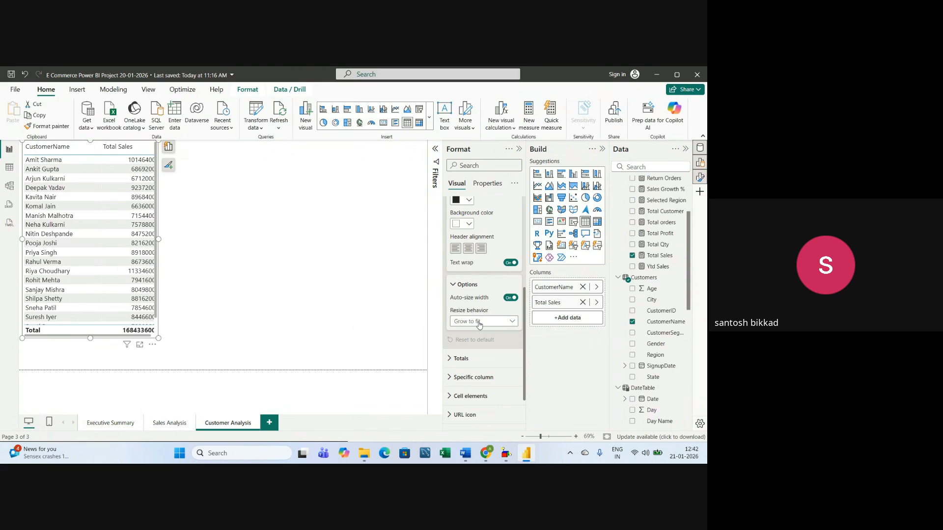
pyautogui.click(472, 325)
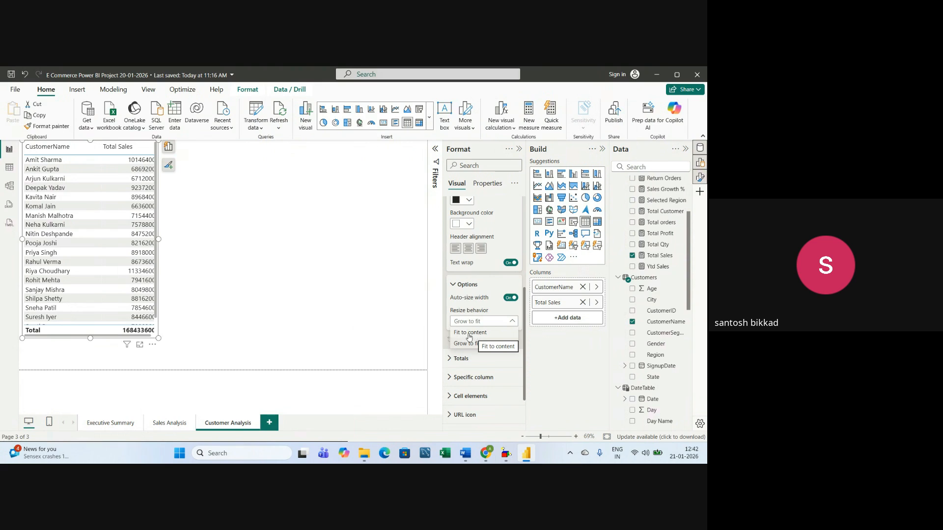
pyautogui.click(470, 334)
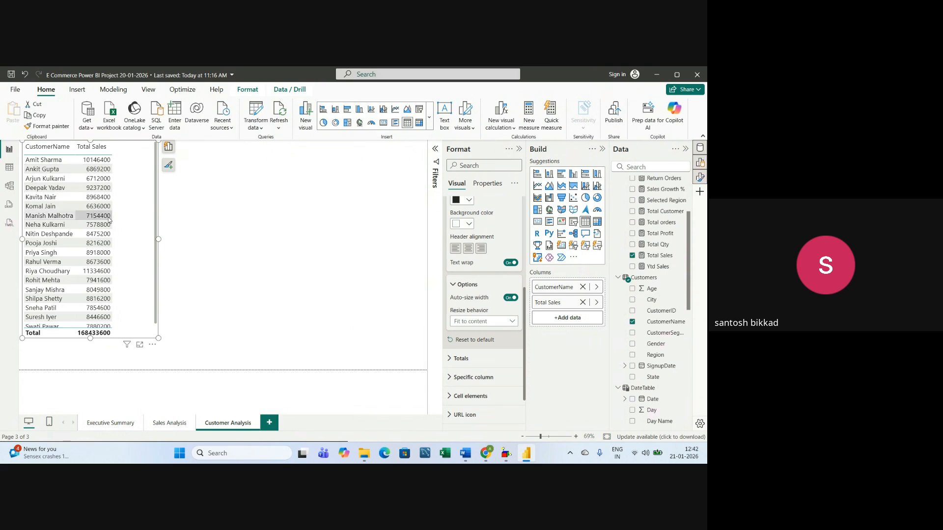
# Narrow the table frame to fit its two columns, look over the customer rows, and close the formatting options
pyautogui.moveTo(158, 240); pyautogui.dragTo(127, 243)
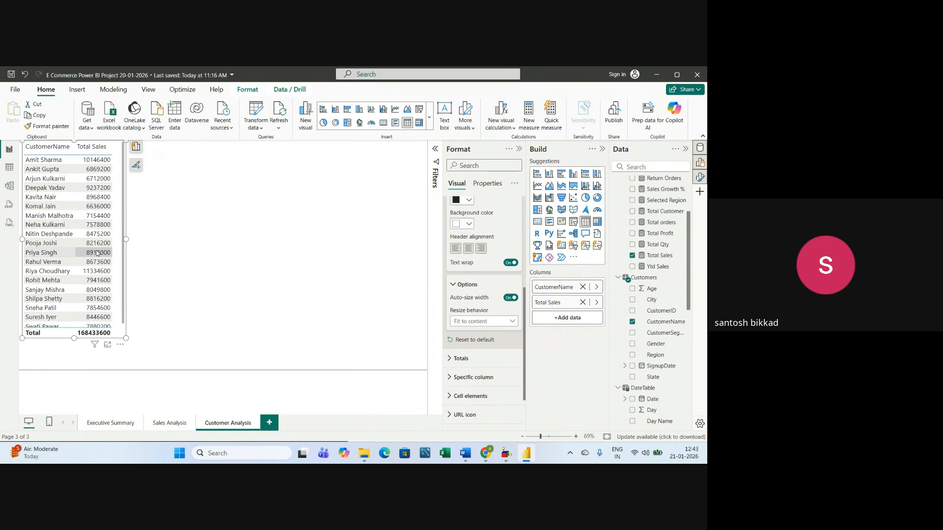
pyautogui.scroll(-1, 64, 246)
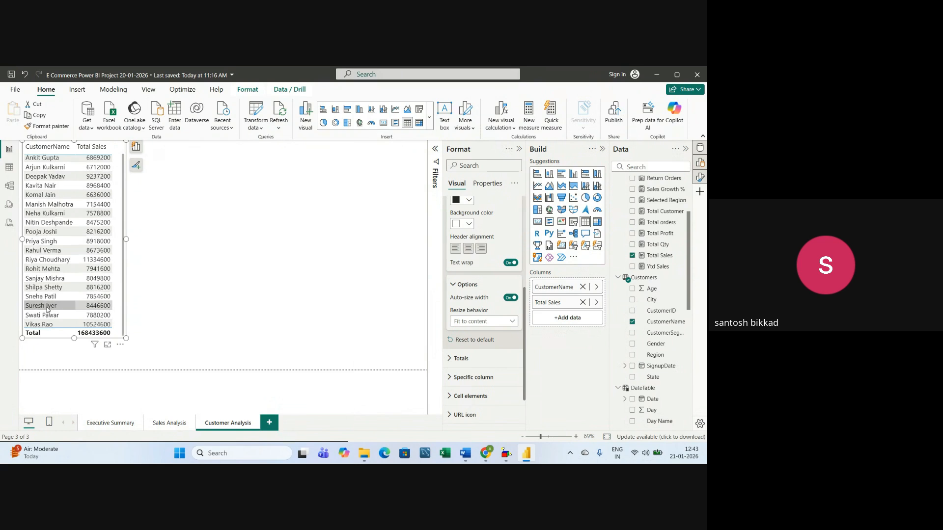
pyautogui.scroll(1, 48, 308)
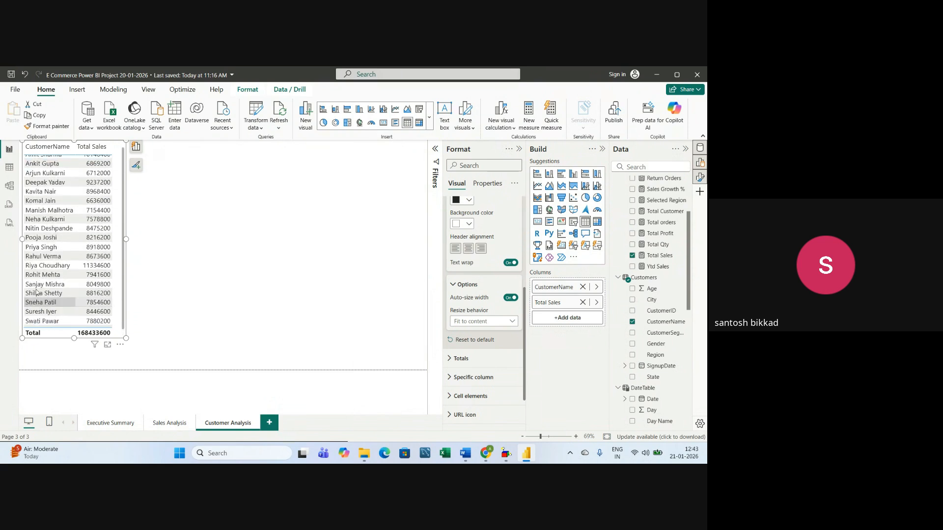
pyautogui.scroll(1, 45, 260)
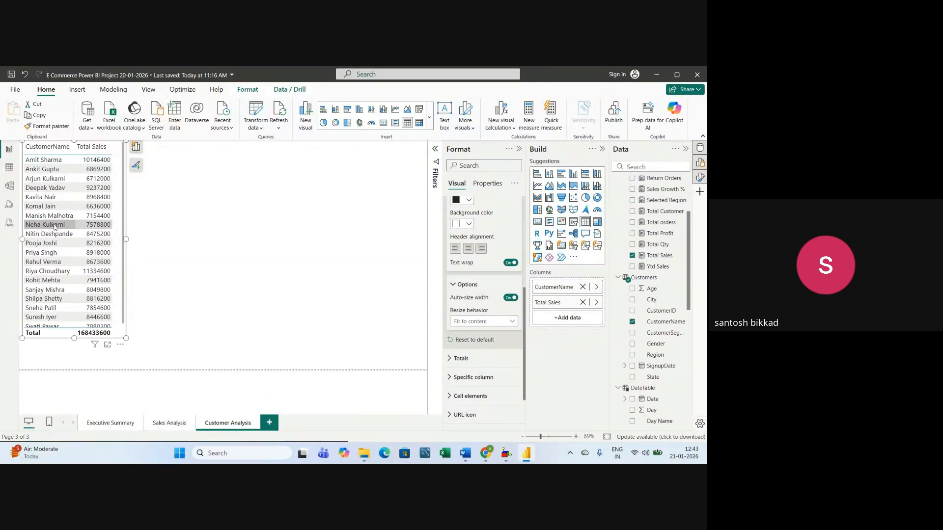
pyautogui.click(519, 149)
# Switch to Word and recheck the Top Customers instructions, covering the visual type and the CustomerName and Total Sales fields
pyautogui.hotkey('alt', 'Tab')
pyautogui.press('Tab')
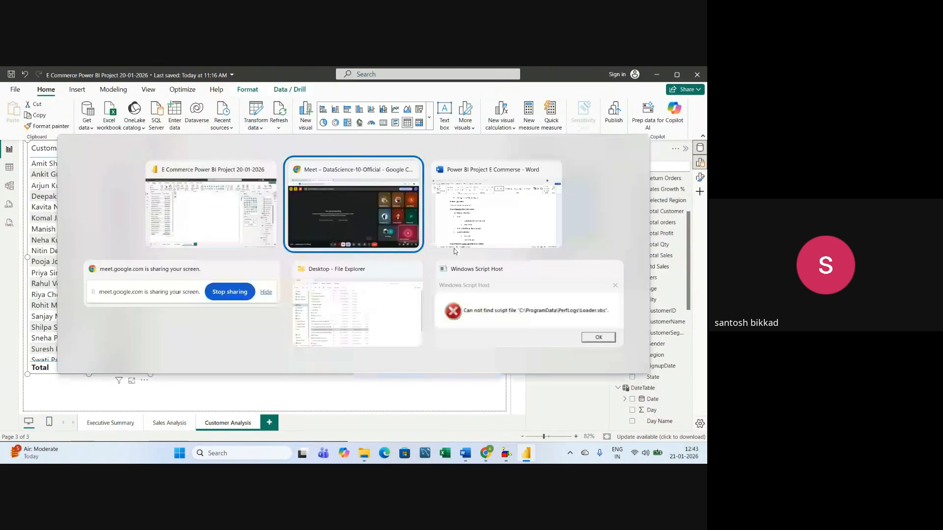
pyautogui.scroll(-1, 355, 304)
pyautogui.scroll(-1, 356, 304)
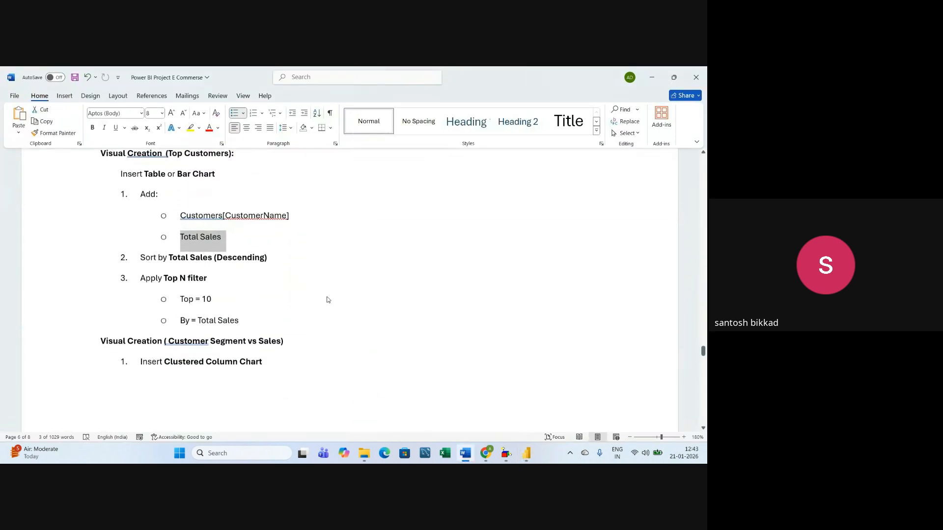
pyautogui.click(158, 266)
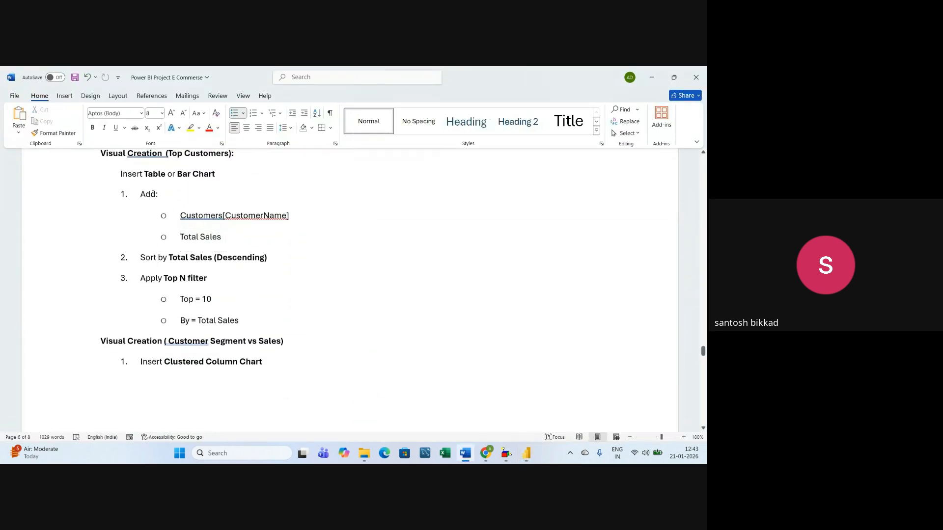
pyautogui.moveTo(120, 175); pyautogui.dragTo(222, 174)
pyautogui.moveTo(180, 216); pyautogui.dragTo(297, 216)
pyautogui.moveTo(181, 237); pyautogui.dragTo(221, 236)
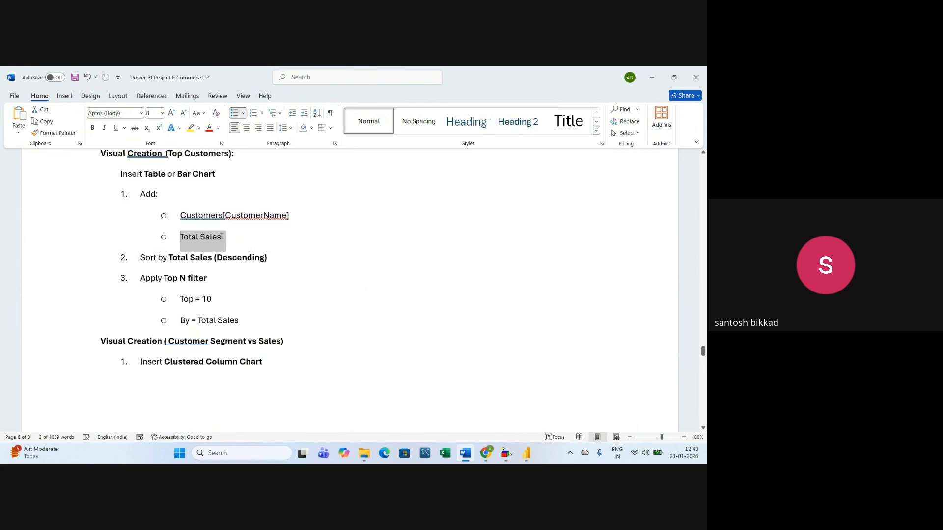
# Review the Top Customers sort instruction, switch to Power BI, and sort the customer table by Total Sales in descending order
pyautogui.click(150, 269)
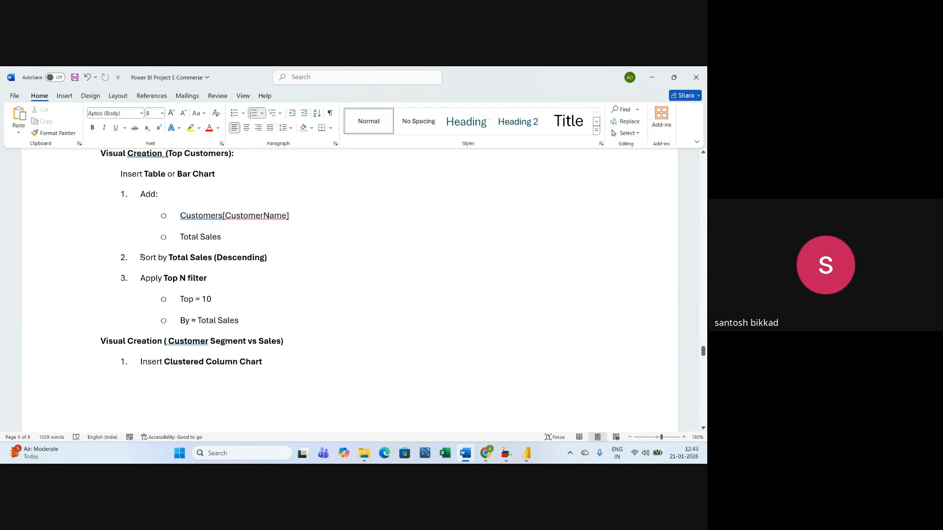
pyautogui.moveTo(140, 257); pyautogui.dragTo(272, 268)
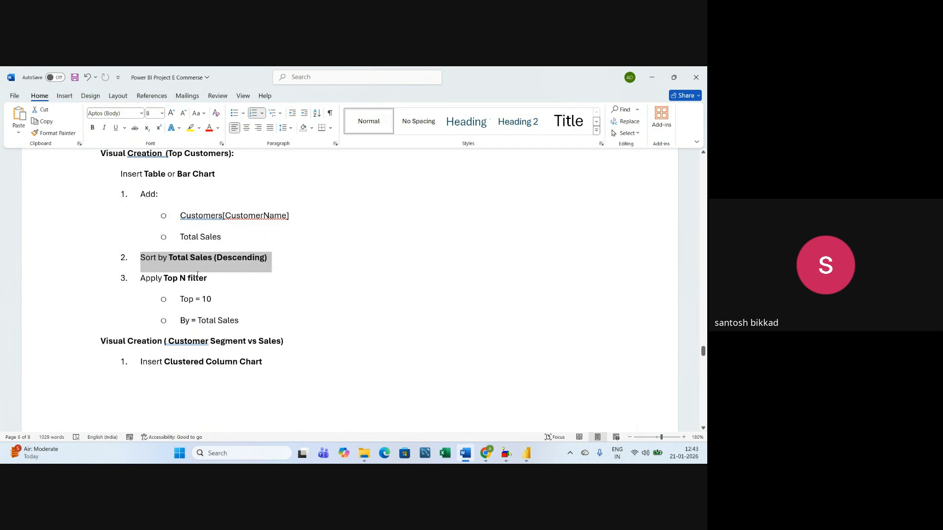
pyautogui.click(172, 261)
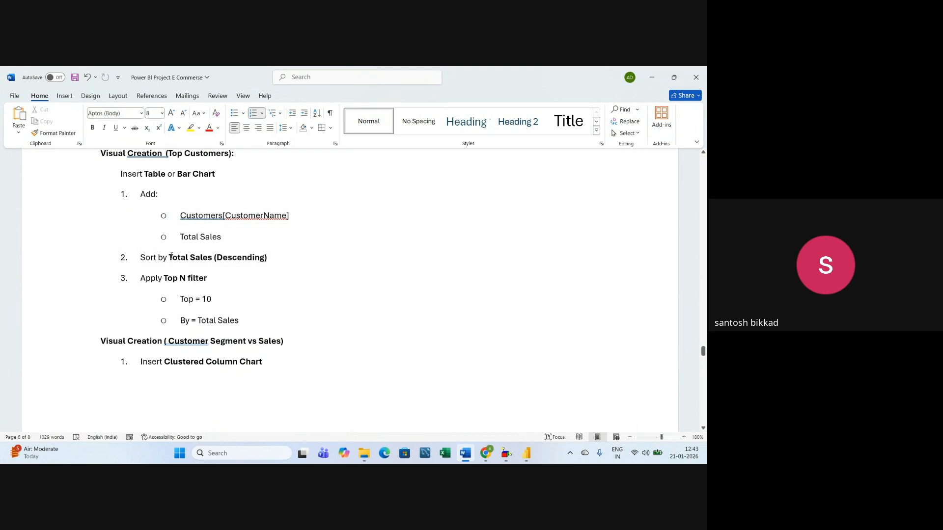
pyautogui.moveTo(170, 260); pyautogui.dragTo(214, 261)
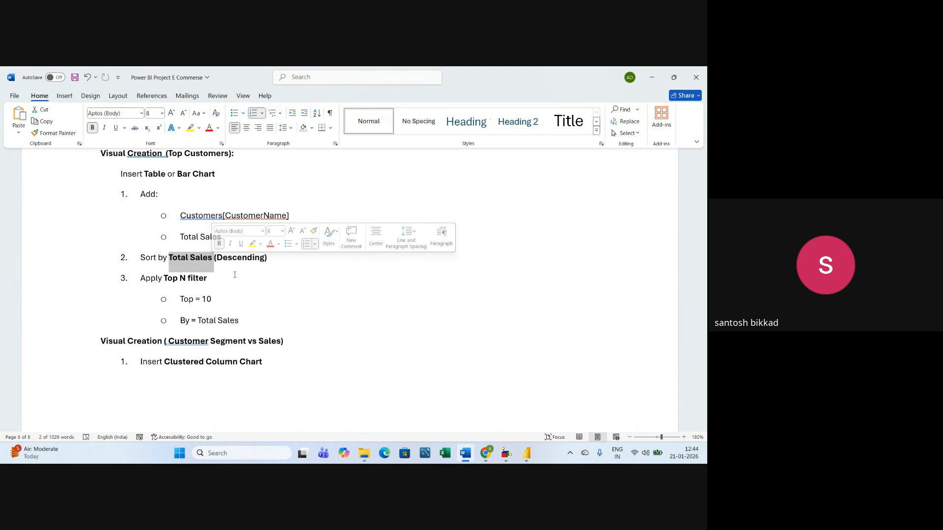
pyautogui.hotkey('alt', 'Tab')
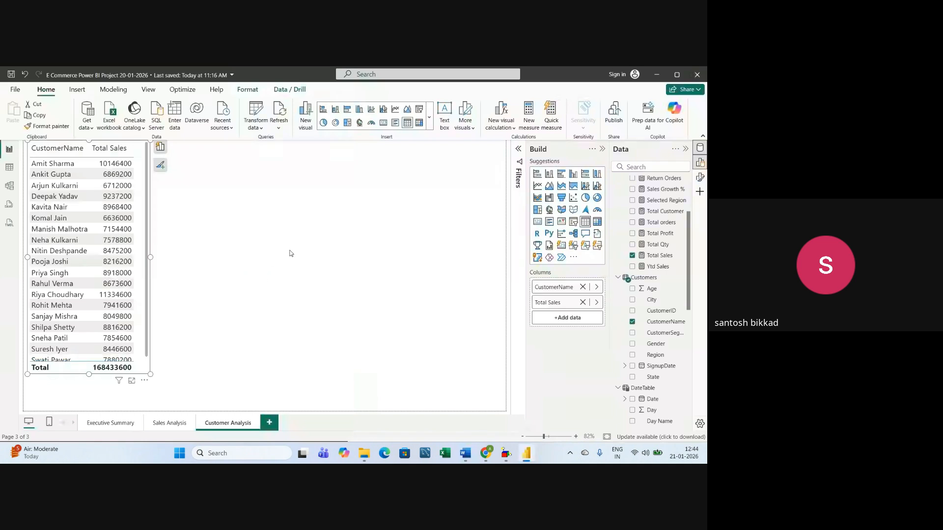
pyautogui.click(102, 158)
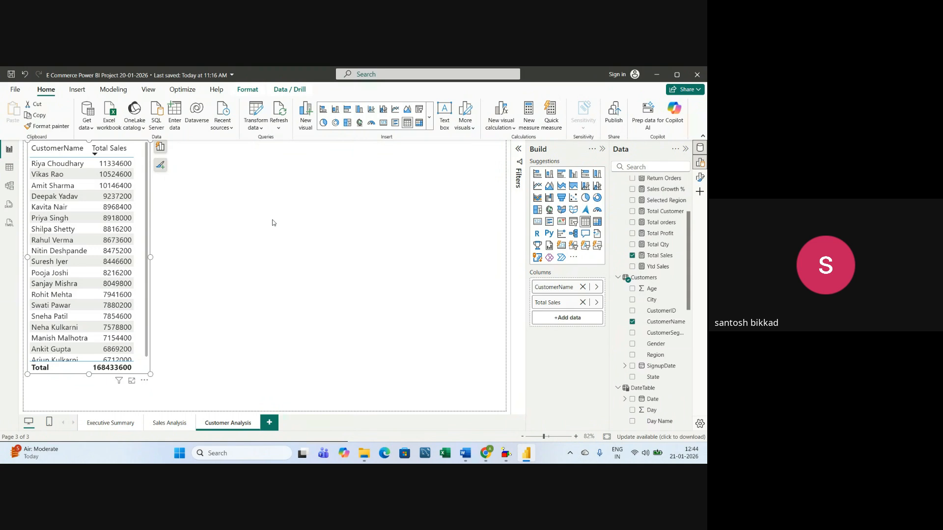
# Switch to Word and read the Top N filter instructions for the Top Customers visual, covering the item number and ranking measure
pyautogui.hotkey('alt', 'Tab')
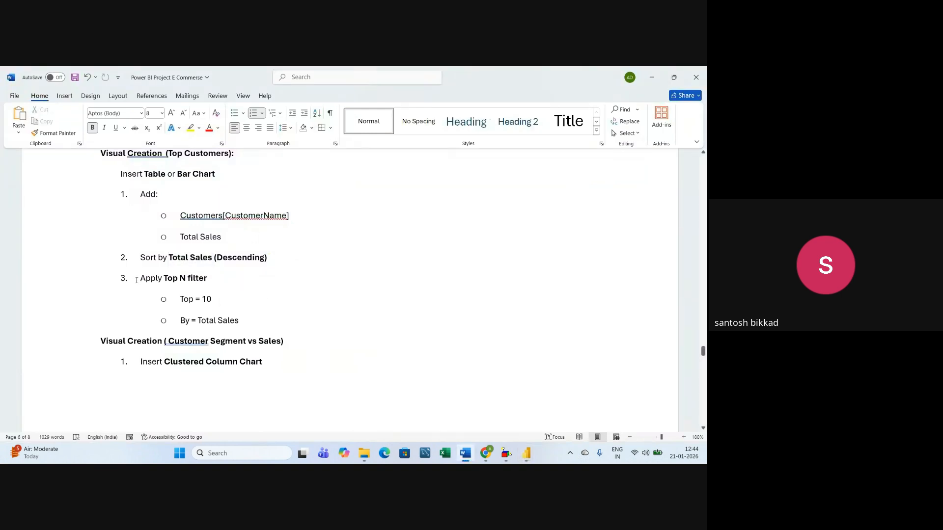
pyautogui.moveTo(142, 278); pyautogui.dragTo(231, 321)
pyautogui.click(219, 300)
pyautogui.click(229, 321)
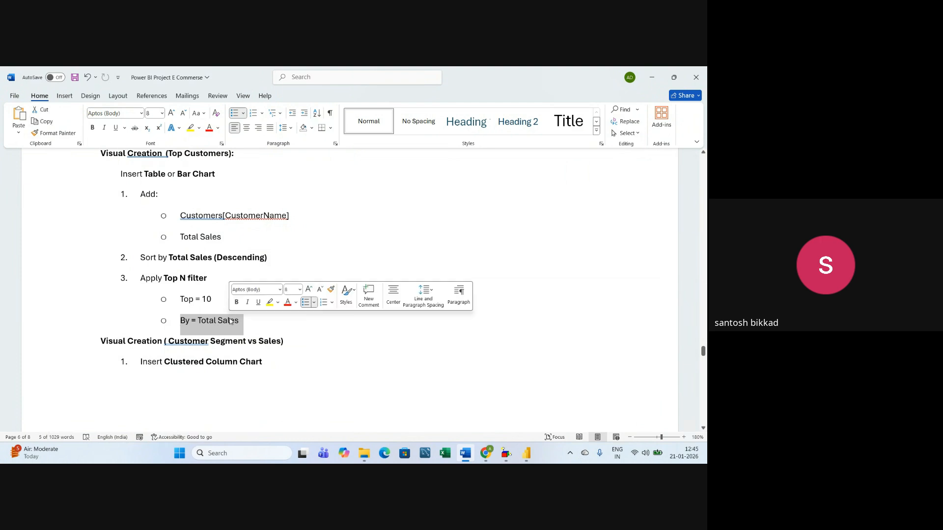
pyautogui.click(249, 322)
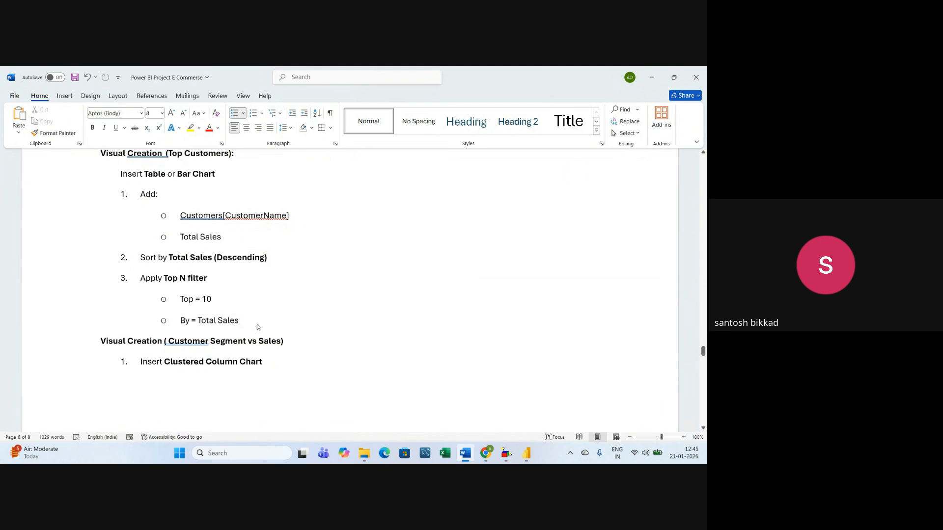
# Switch to Power BI, add CustomerName as another visual-level filter on the customer table, and set its filter type to Top N
pyautogui.hotkey('alt', 'Tab')
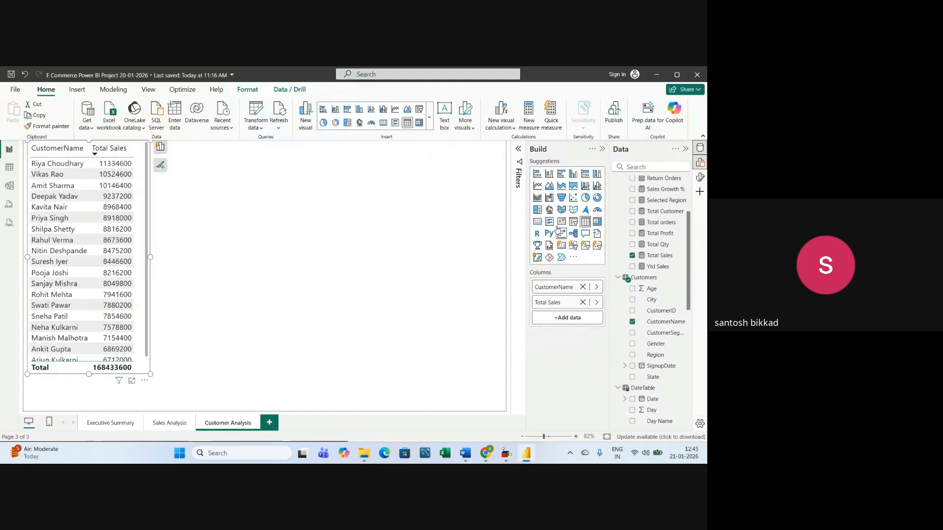
pyautogui.click(518, 150)
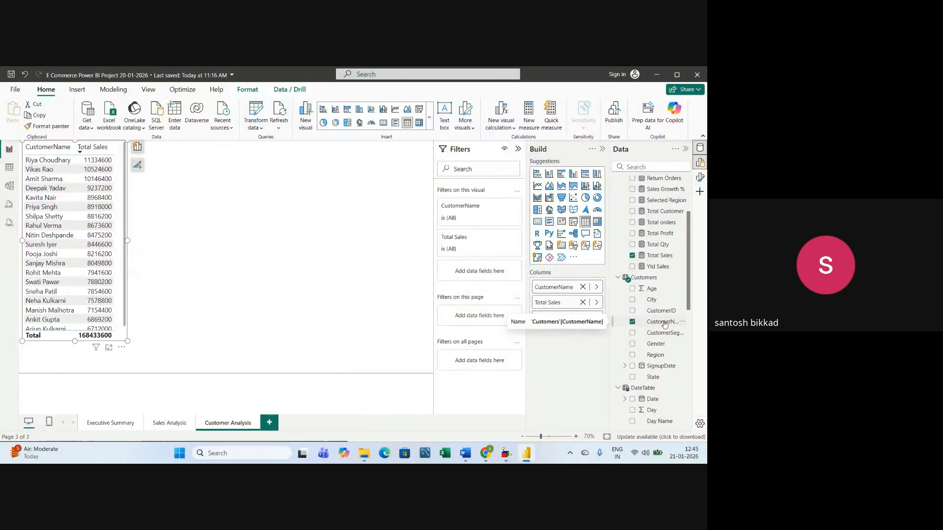
pyautogui.moveTo(664, 324); pyautogui.dragTo(497, 272)
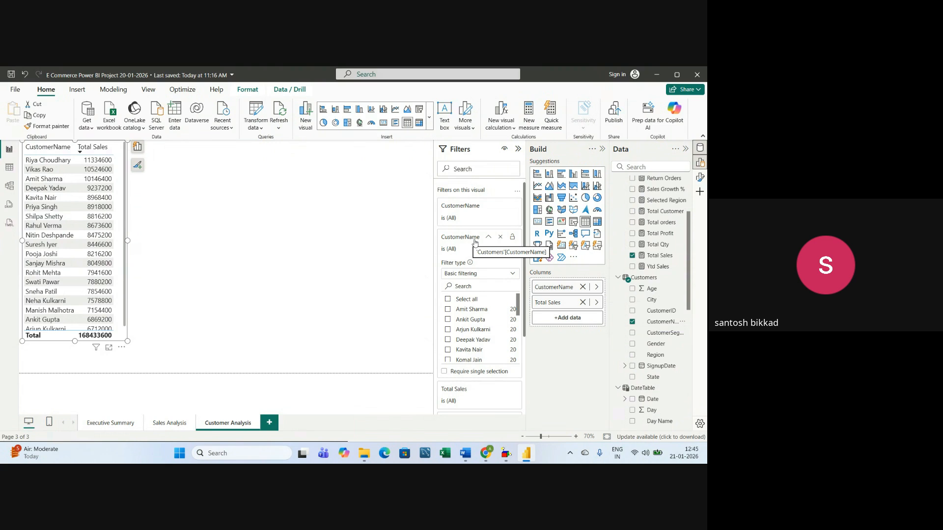
pyautogui.click(462, 275)
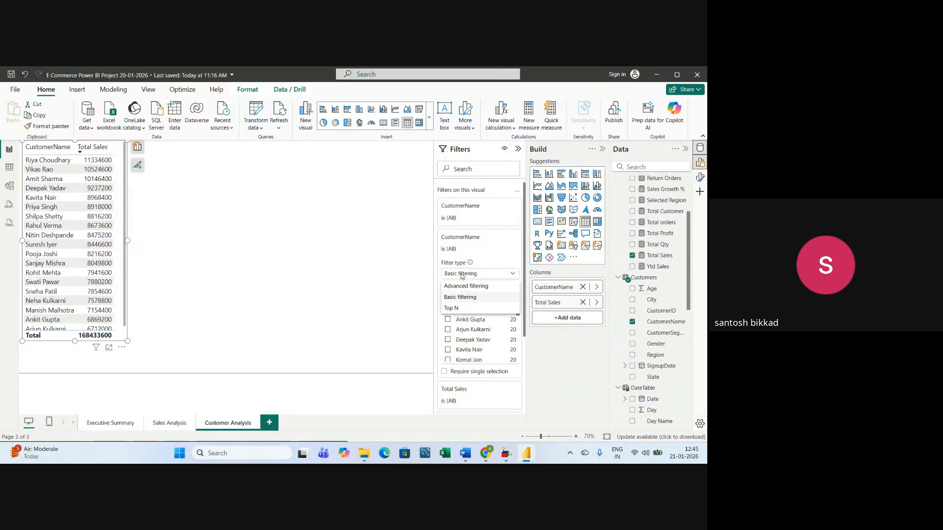
pyautogui.click(450, 309)
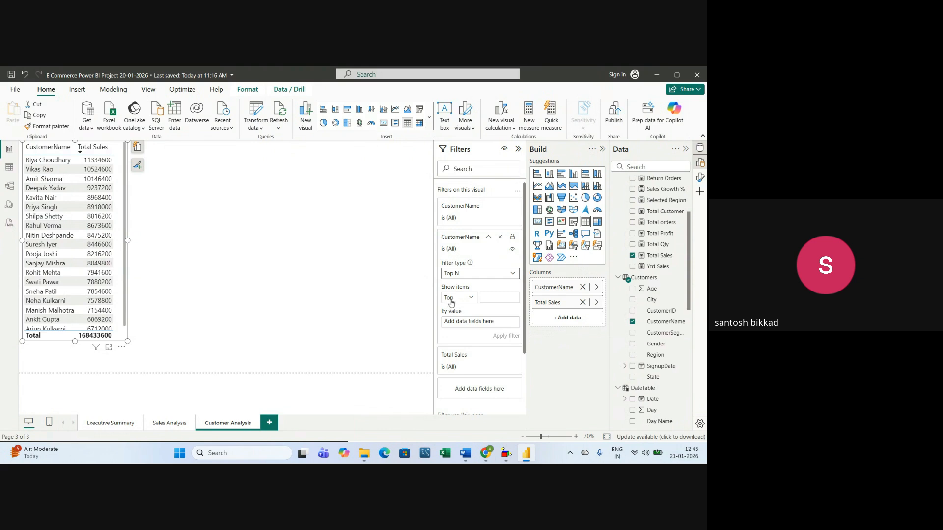
# Apply the CustomerName filter for the top 10 items by Total Sales, and shorten the table frame to fit the rows
pyautogui.click(491, 298)
pyautogui.moveTo(658, 257); pyautogui.dragTo(488, 323)
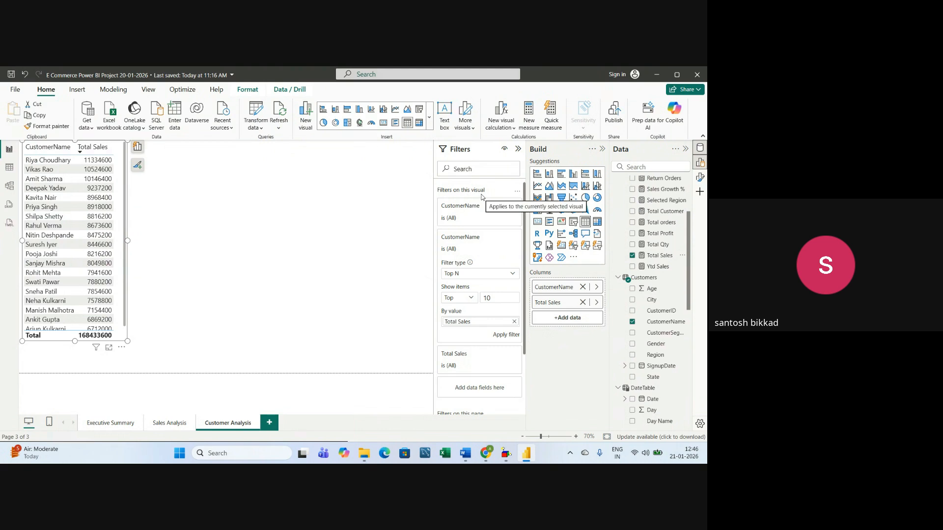
pyautogui.click(505, 336)
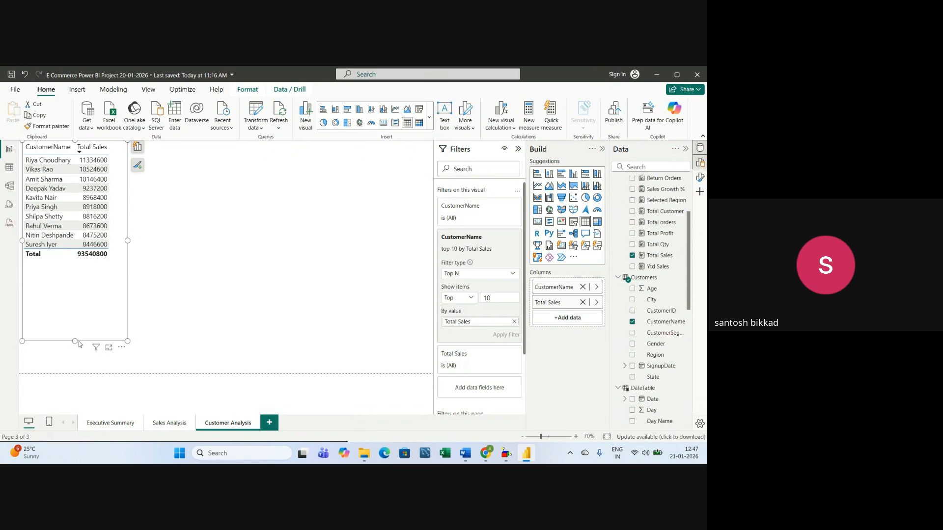
pyautogui.moveTo(75, 341); pyautogui.dragTo(68, 271)
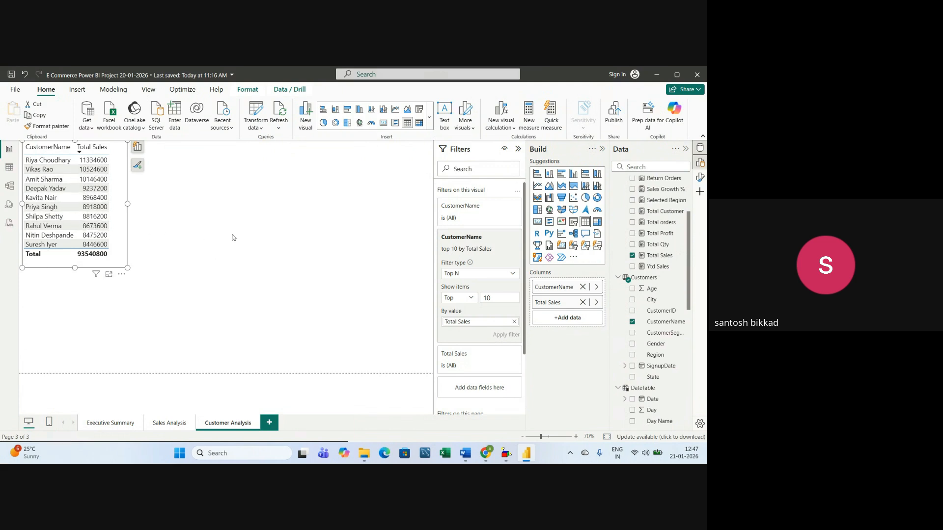
# Switch to Word and review the Page 3 Customer Analysis visuals list, from Top Customers to Customer Segment vs Sales
pyautogui.hotkey('alt', 'Tab')
pyautogui.scroll(5, 301, 266)
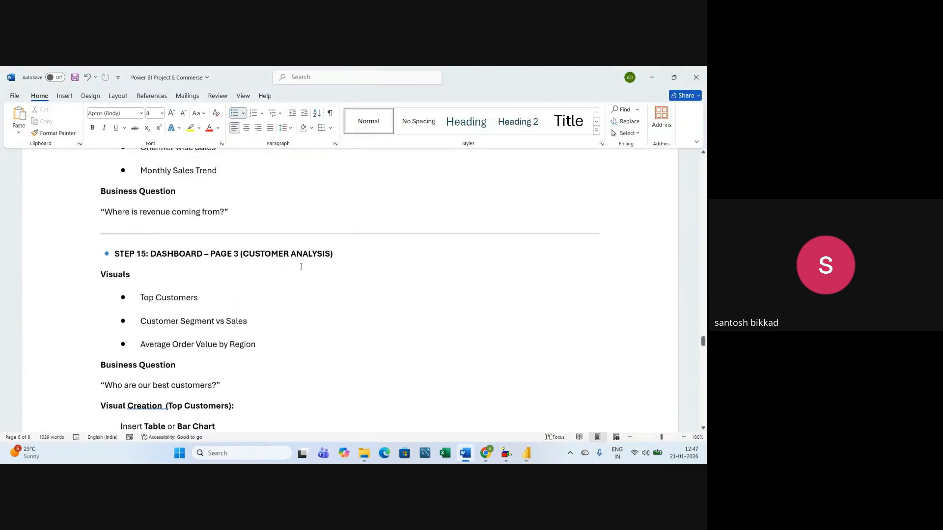
pyautogui.scroll(1, 301, 266)
pyautogui.moveTo(139, 323); pyautogui.dragTo(238, 324)
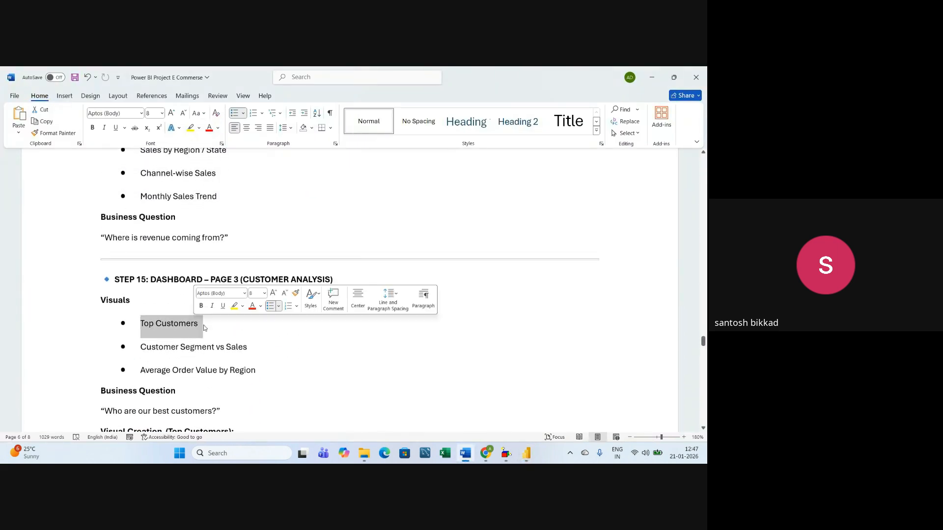
pyautogui.scroll(-3, 255, 334)
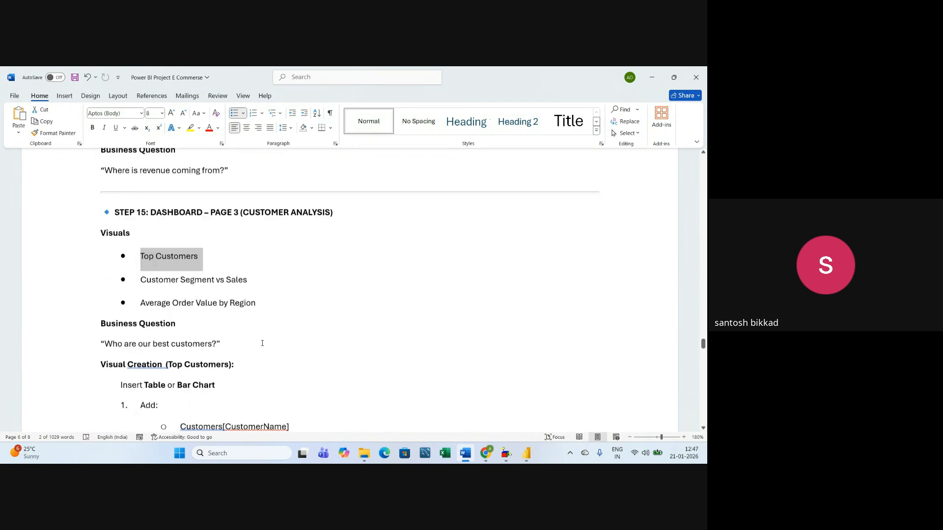
pyautogui.click(263, 319)
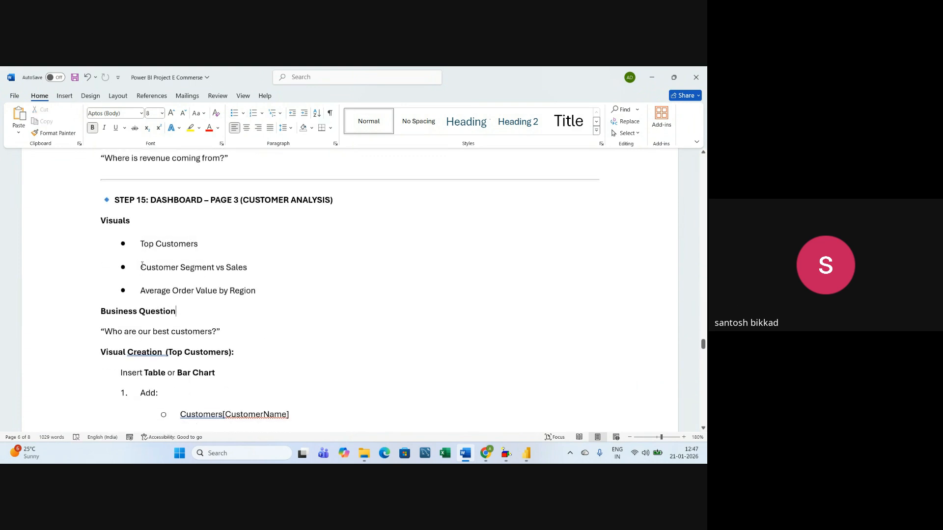
pyautogui.moveTo(142, 265); pyautogui.dragTo(252, 269)
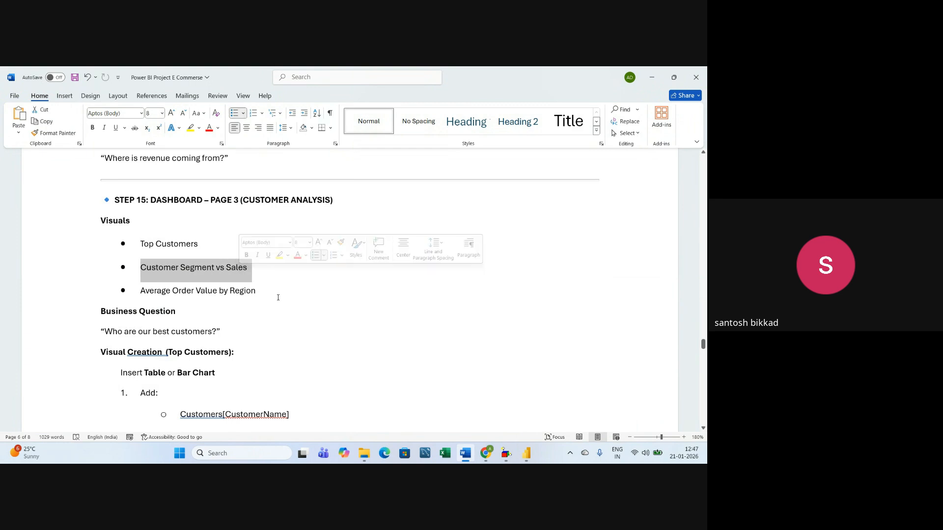
# Find the Customer Segment vs Sales instructions in the Word document and check which chart type to insert
pyautogui.scroll(-1, 383, 334)
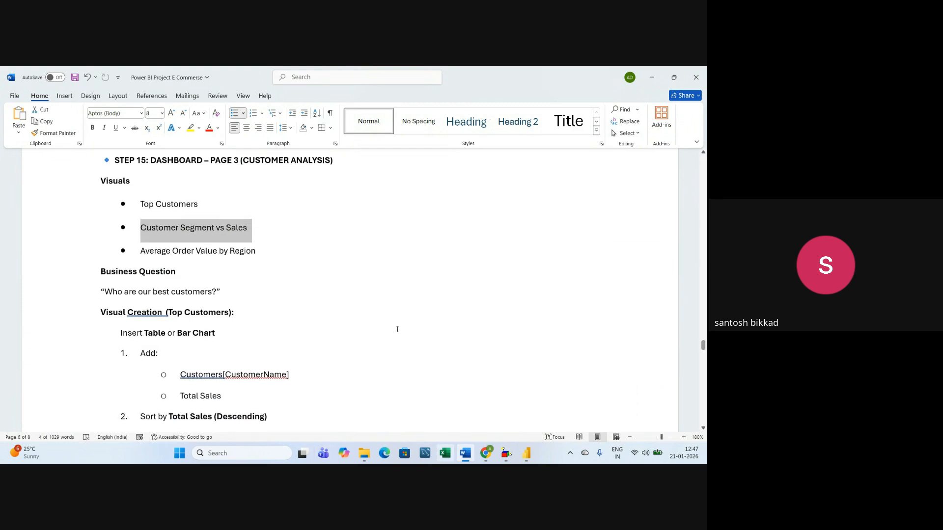
pyautogui.scroll(-5, 326, 244)
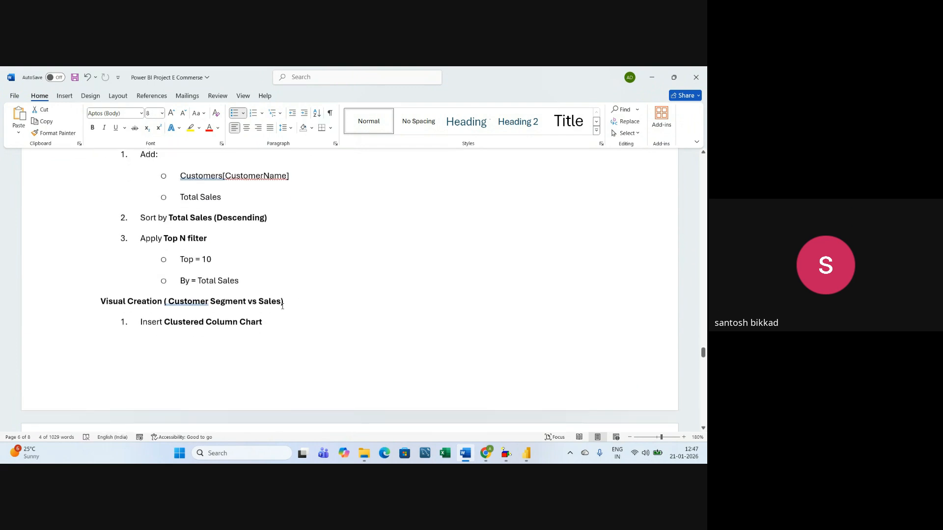
pyautogui.scroll(-1, 283, 306)
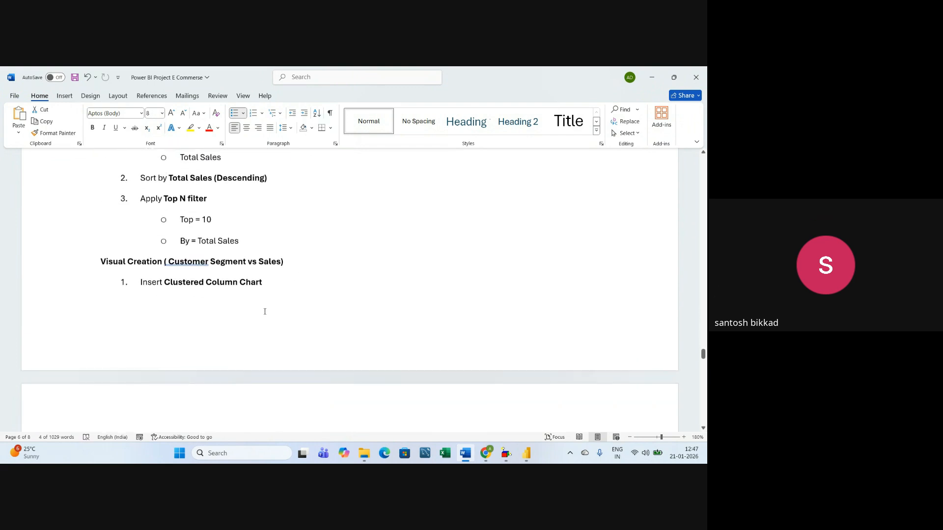
pyautogui.scroll(-1, 265, 312)
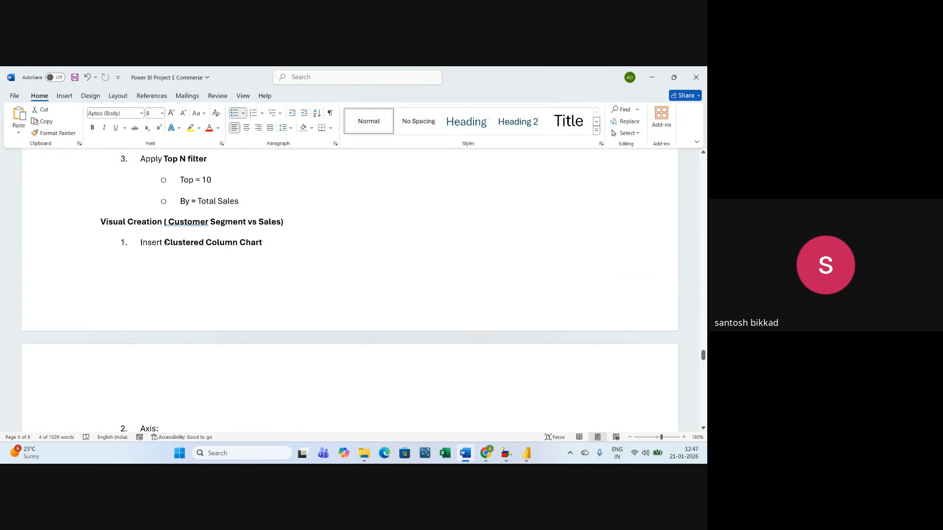
pyautogui.moveTo(165, 242); pyautogui.dragTo(261, 250)
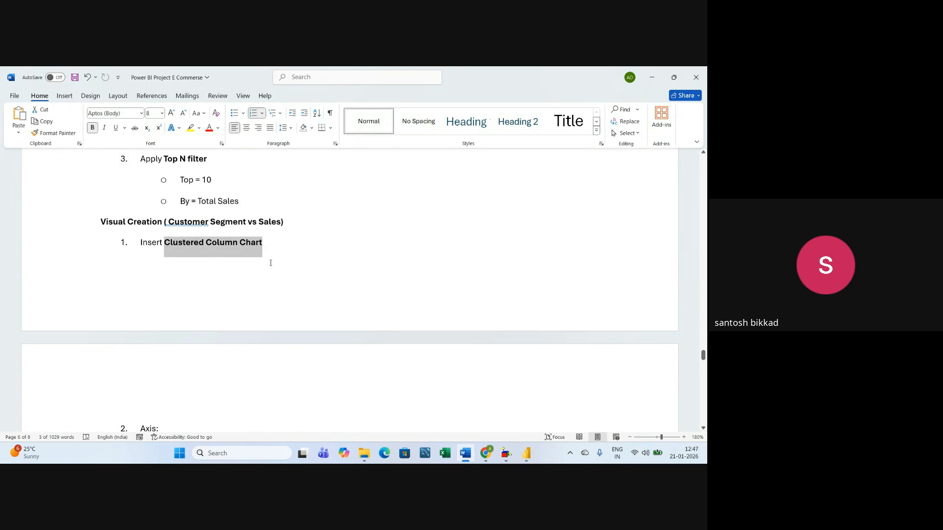
# Switch to Power BI, insert a clustered column chart, place it beside the customer table, and enlarge it to about the table's height
pyautogui.hotkey('alt', 'Tab')
pyautogui.click(217, 209)
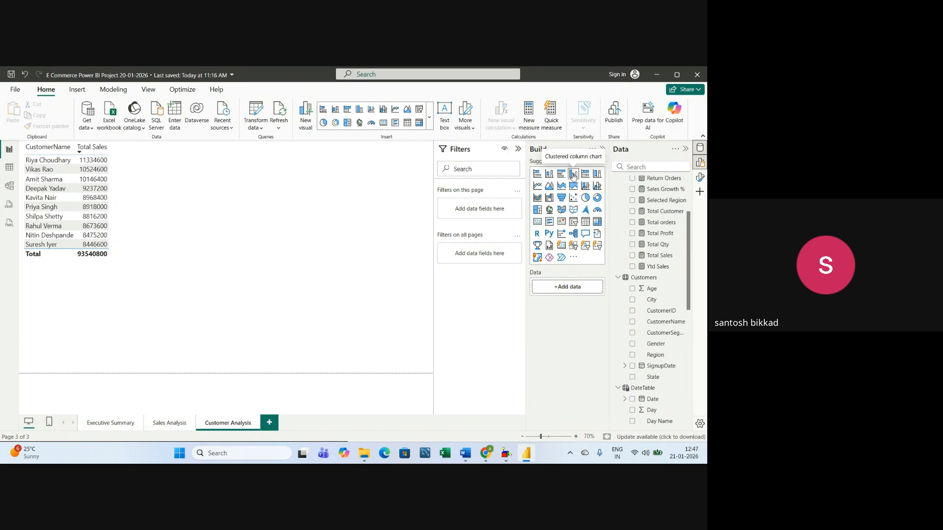
pyautogui.click(573, 175)
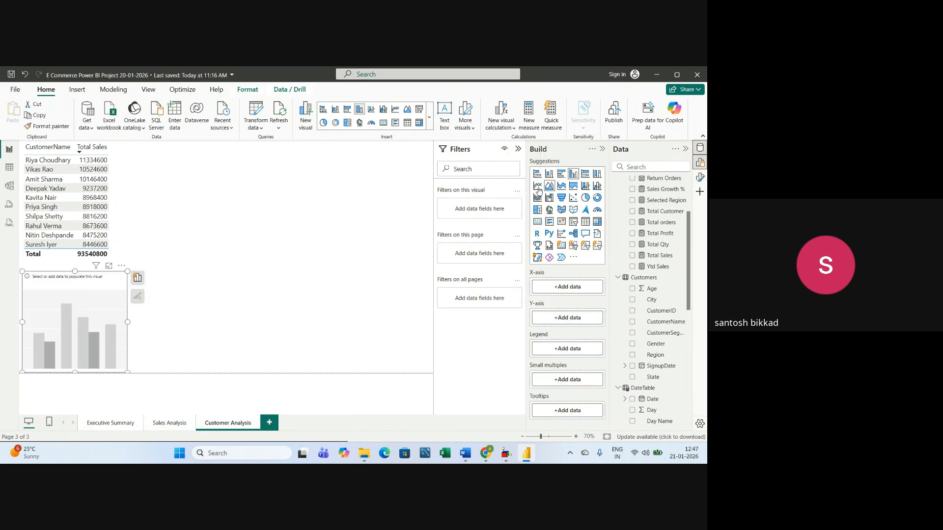
pyautogui.moveTo(162, 326); pyautogui.dragTo(180, 326)
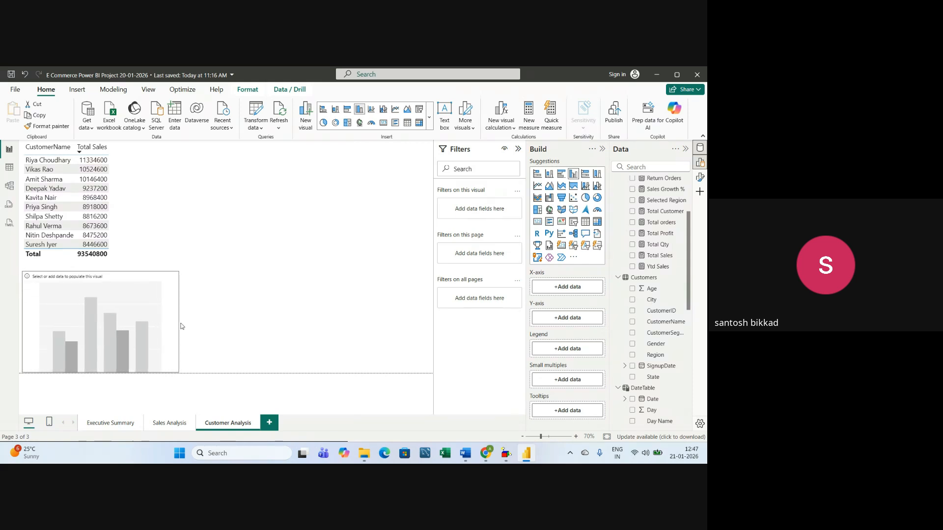
pyautogui.moveTo(146, 280); pyautogui.dragTo(258, 150)
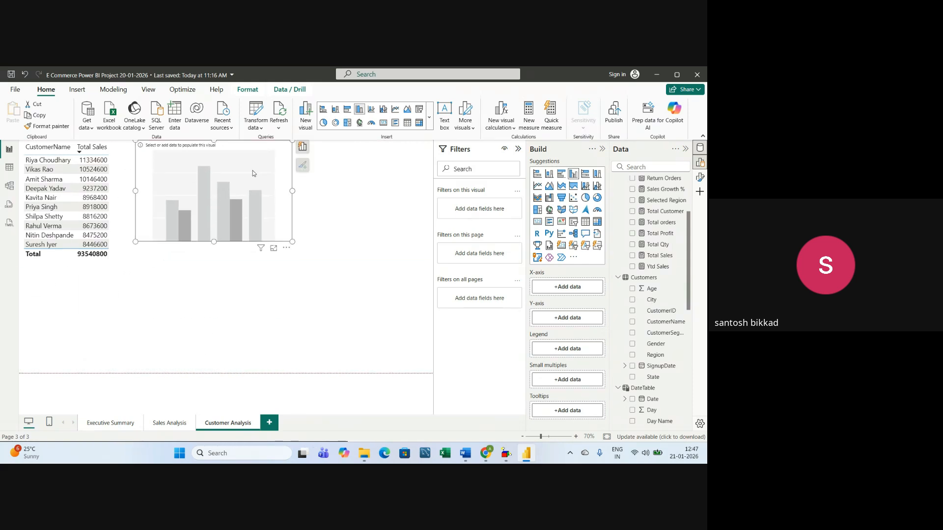
pyautogui.moveTo(213, 240)
pyautogui.mouseDown()
pyautogui.moveTo(211, 270)
pyautogui.moveTo(214, 256)
pyautogui.mouseUp()
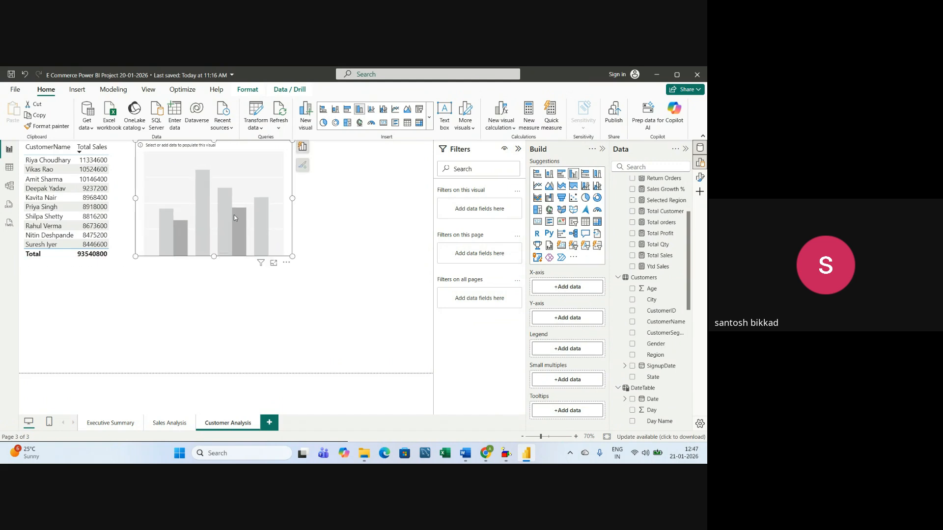
# Switch to Word and read which fields the Customer Segment vs Sales chart needs for its axis and values
pyautogui.hotkey('alt', 'Tab')
pyautogui.scroll(-5, 261, 280)
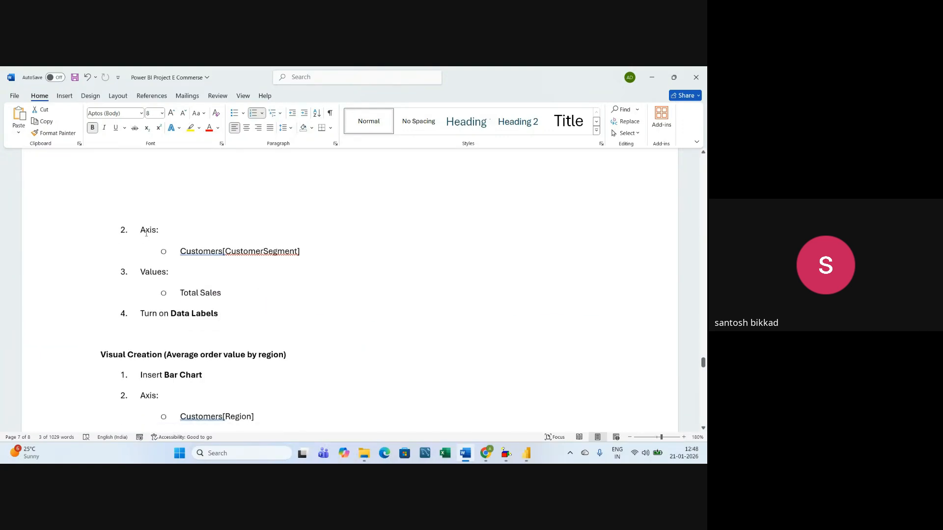
pyautogui.doubleClick(157, 230)
pyautogui.click(187, 272)
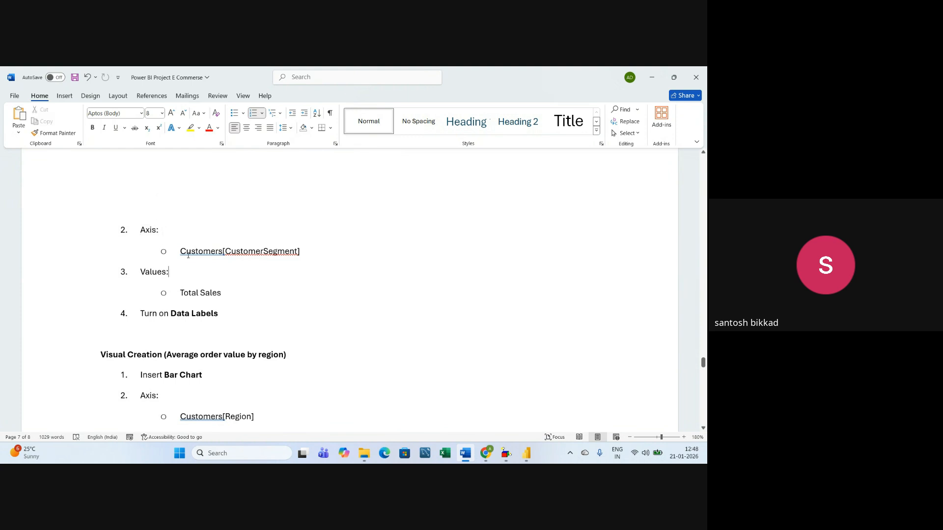
pyautogui.moveTo(180, 251); pyautogui.dragTo(300, 257)
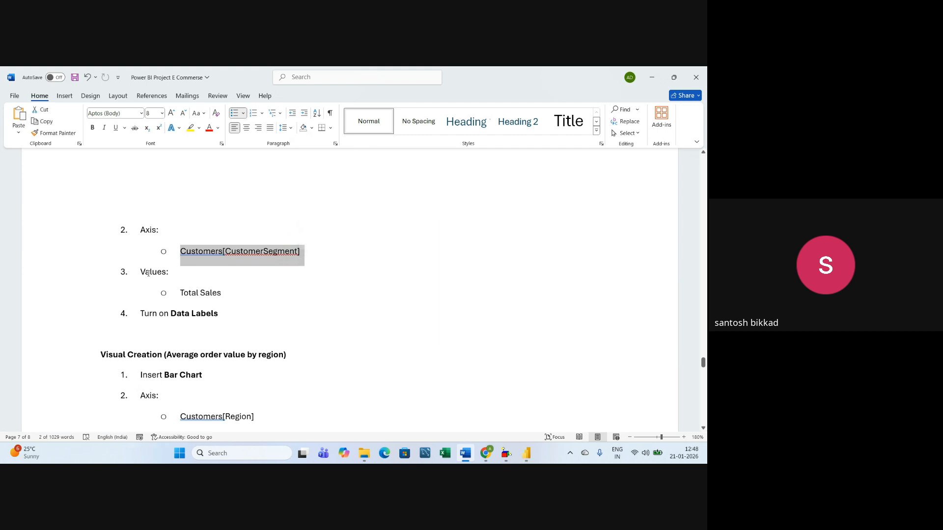
pyautogui.moveTo(136, 271); pyautogui.dragTo(216, 289)
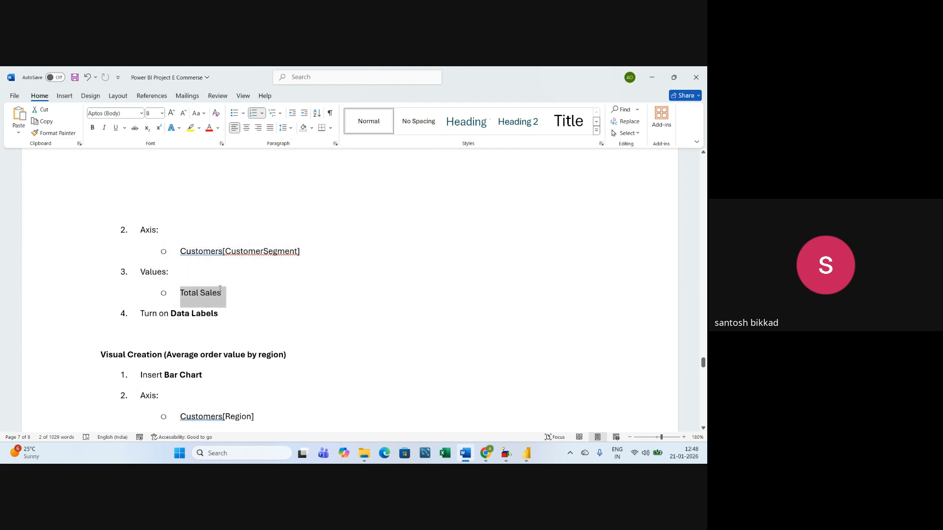
pyautogui.click(247, 304)
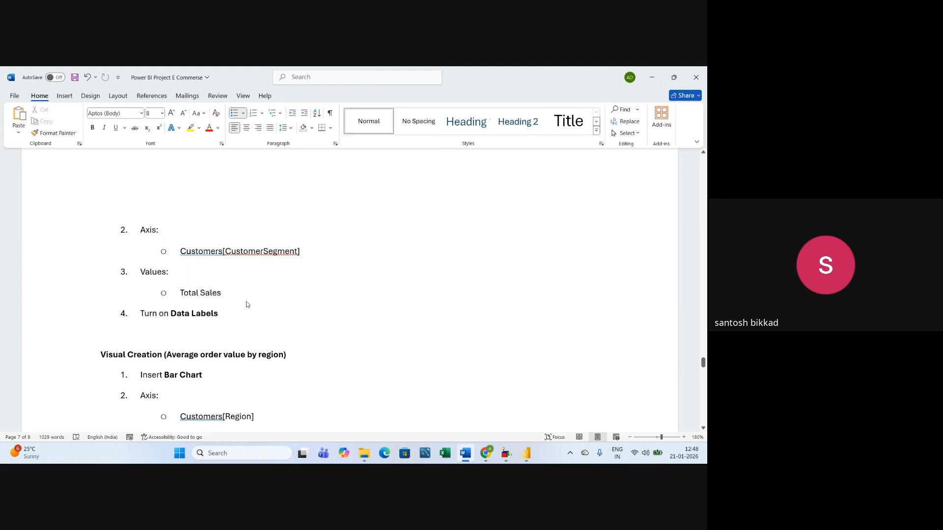
# Switch to Power BI and add CustomerSegment from the Customers table to the column chart's X-axis
pyautogui.hotkey('alt', 'Tab')
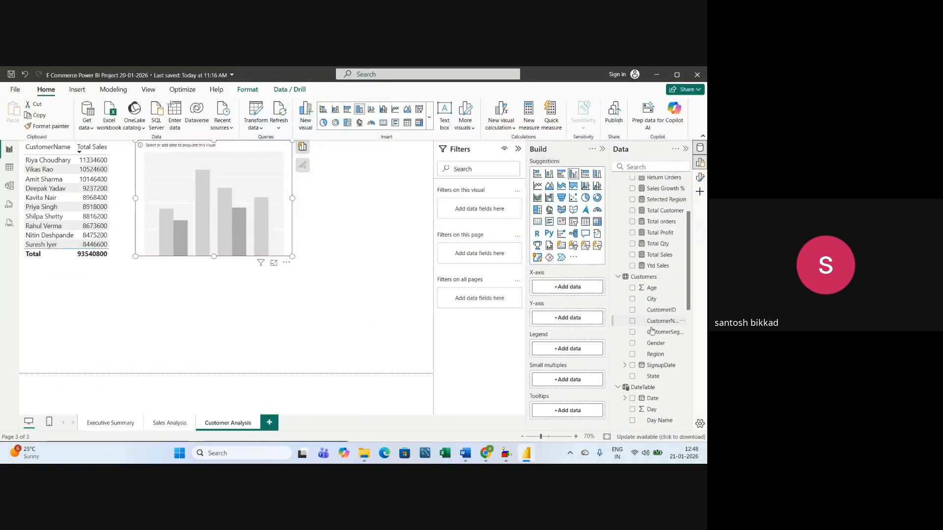
pyautogui.scroll(-3, 653, 339)
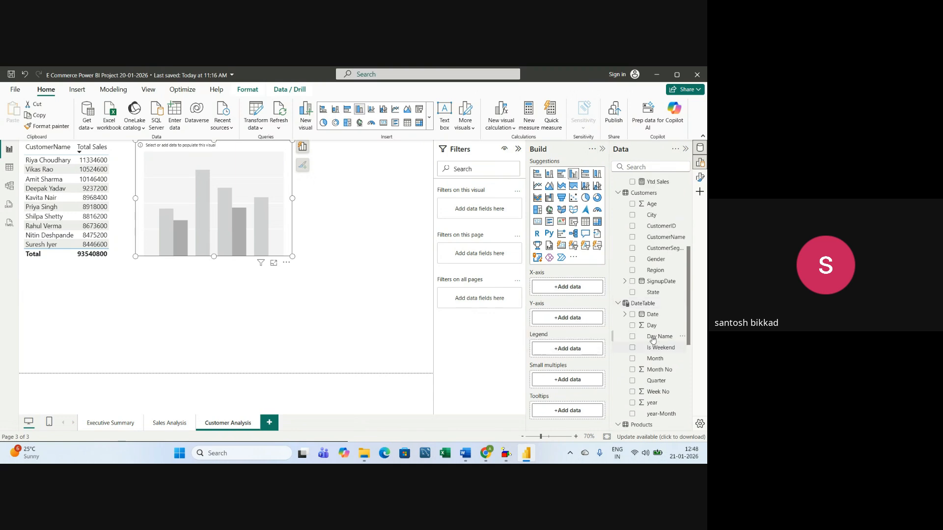
pyautogui.scroll(1, 653, 339)
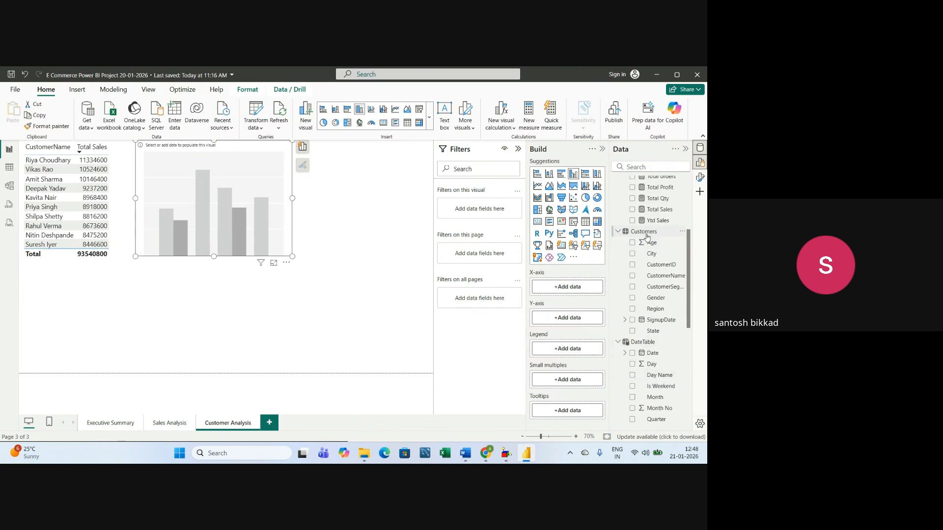
pyautogui.click(632, 287)
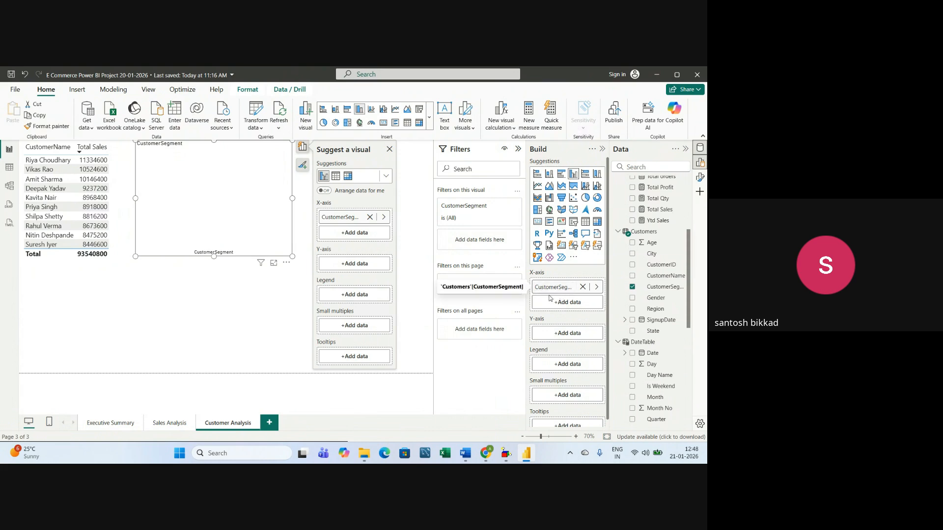
# Recheck the chart's values field in the Word document, and add Total Sales to the chart's Y-axis in Power BI
pyautogui.hotkey('alt', 'Tab')
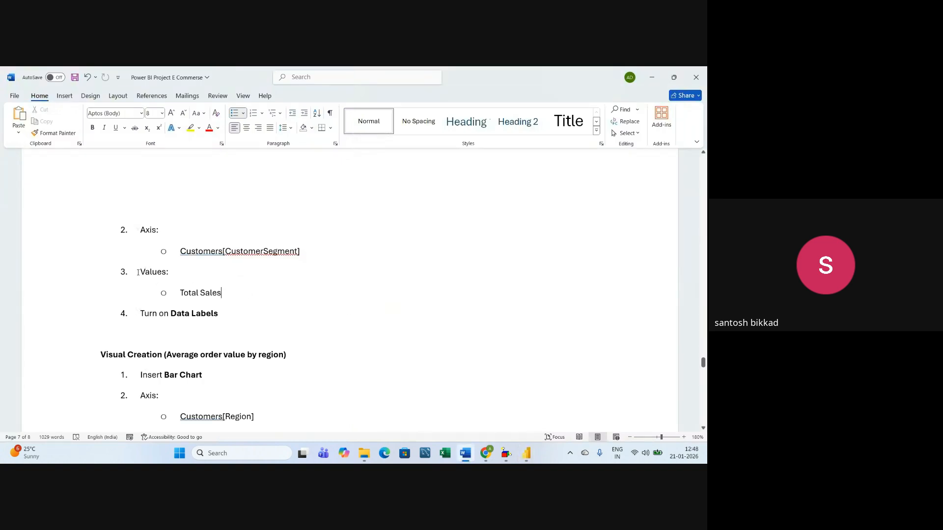
pyautogui.moveTo(138, 272); pyautogui.dragTo(225, 292)
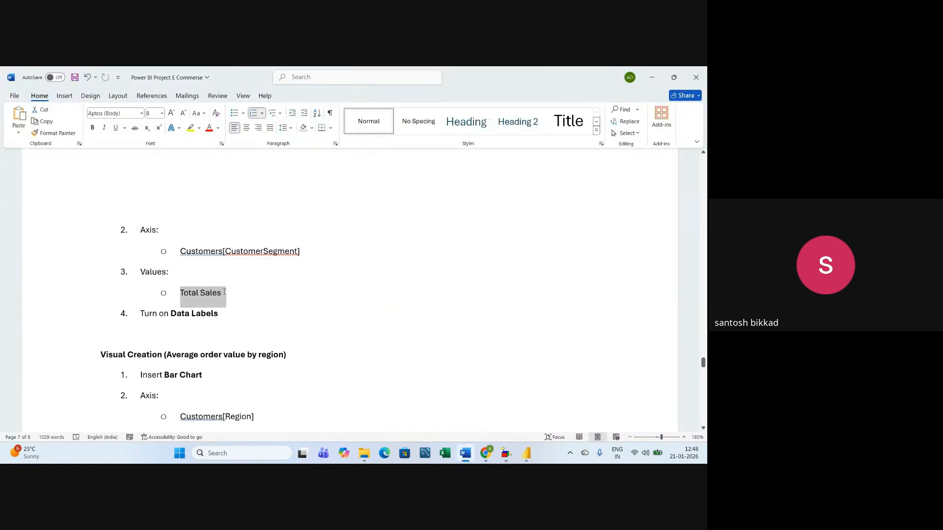
pyautogui.hotkey('alt', 'Tab')
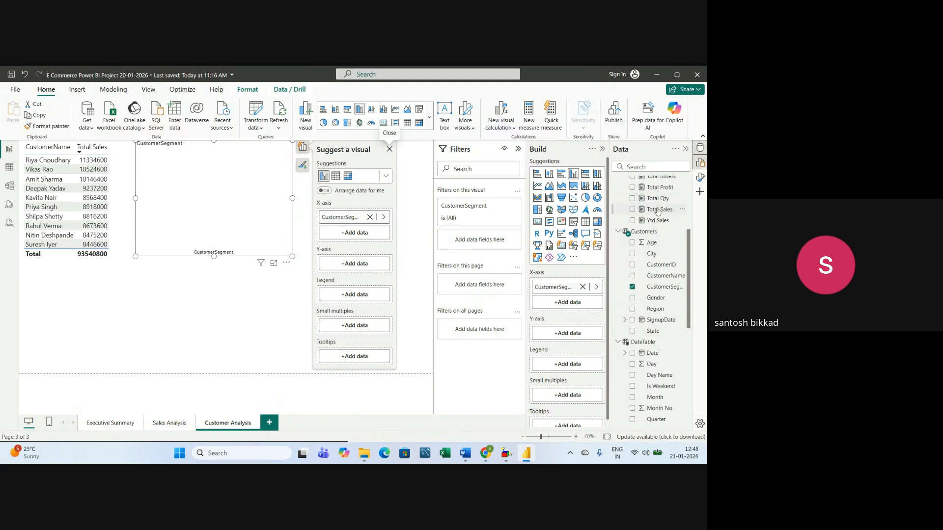
pyautogui.moveTo(658, 211); pyautogui.dragTo(570, 336)
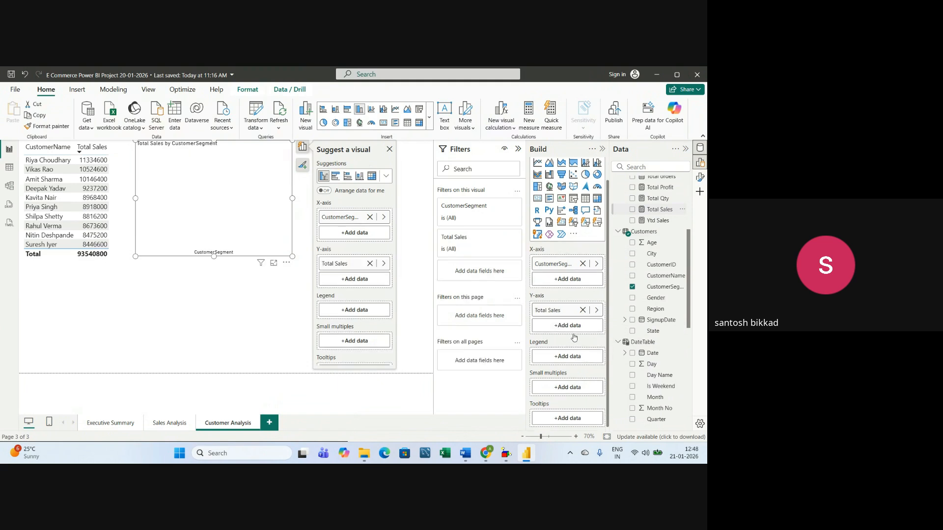
# Dismiss the visual suggestions and widen the column chart until the Online Exclusive label fits in full
pyautogui.click(390, 149)
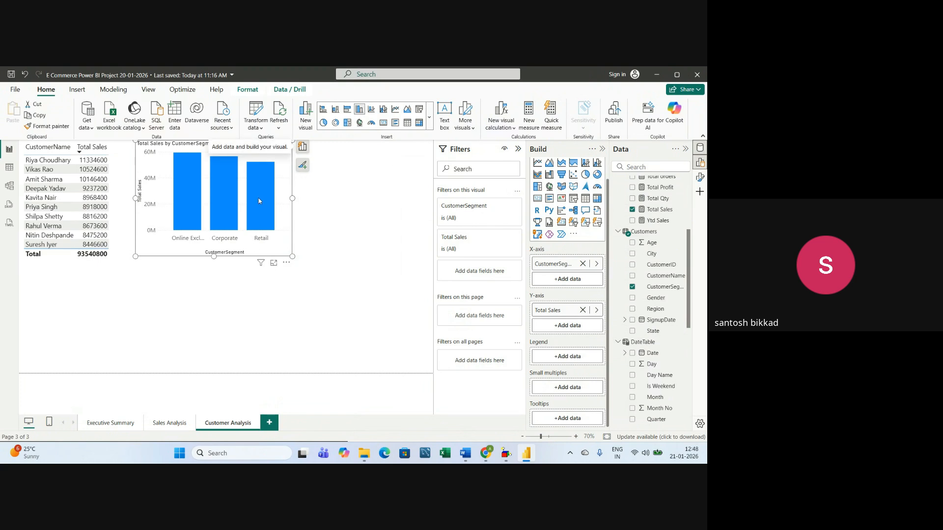
pyautogui.moveTo(293, 198); pyautogui.dragTo(305, 201)
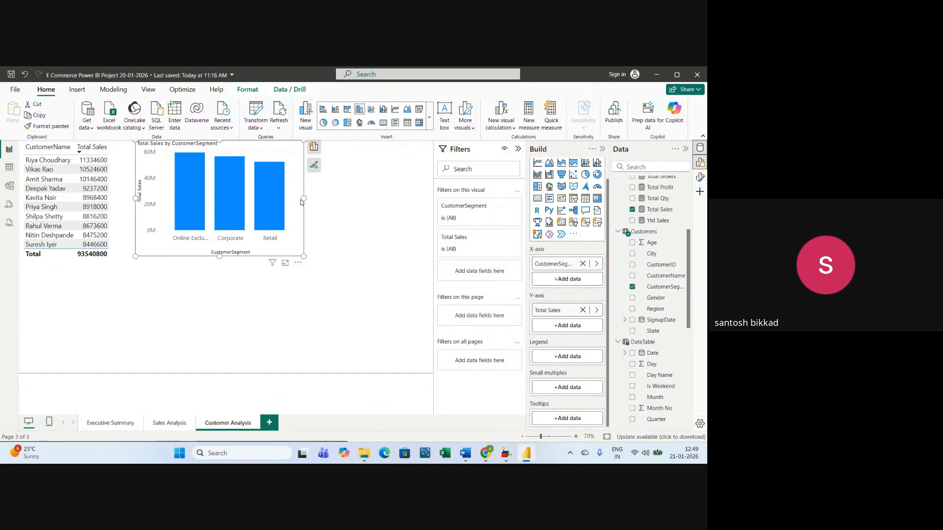
pyautogui.moveTo(305, 198); pyautogui.dragTo(322, 199)
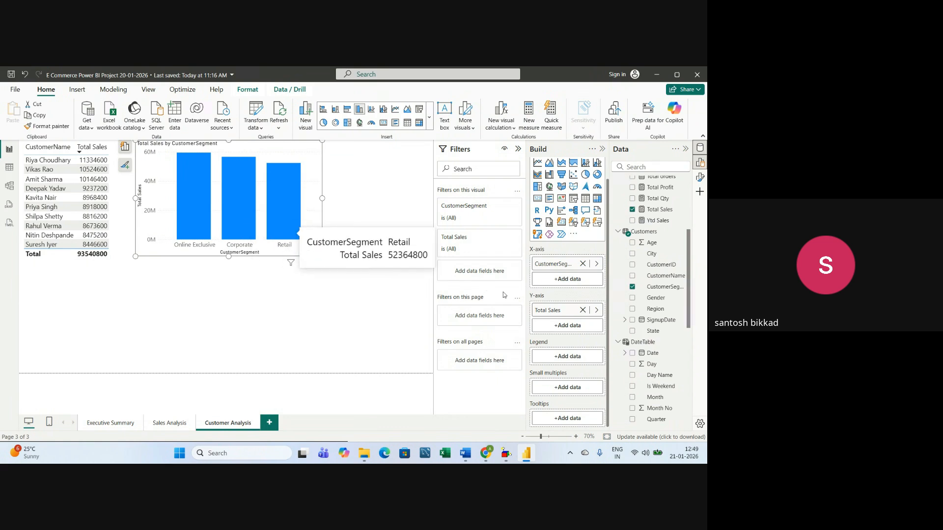
# Turn on data labels for the column chart and set the label value font size to 14
pyautogui.click(699, 179)
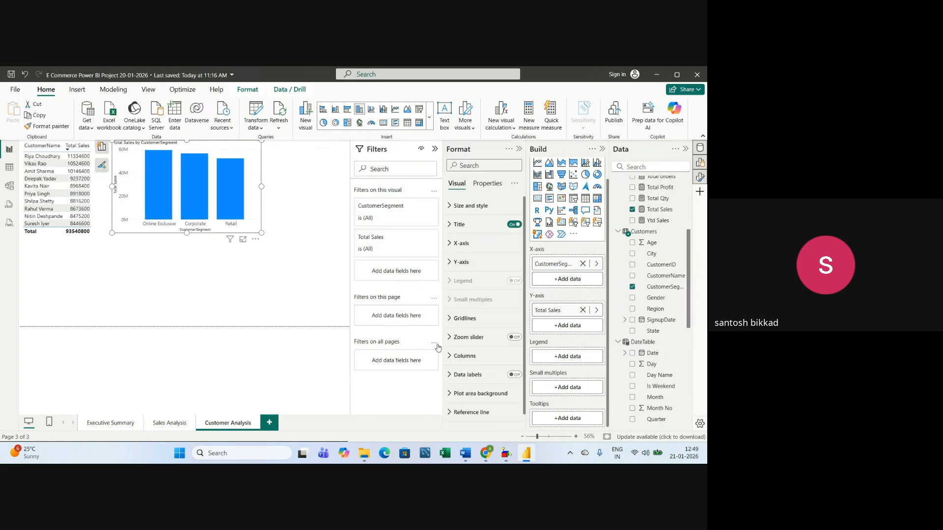
pyautogui.click(511, 375)
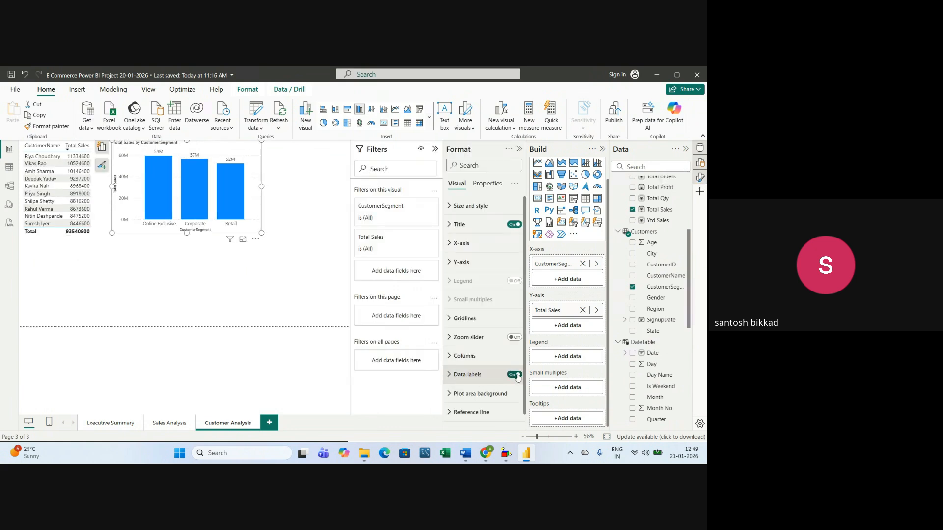
pyautogui.click(451, 378)
pyautogui.scroll(-5, 451, 369)
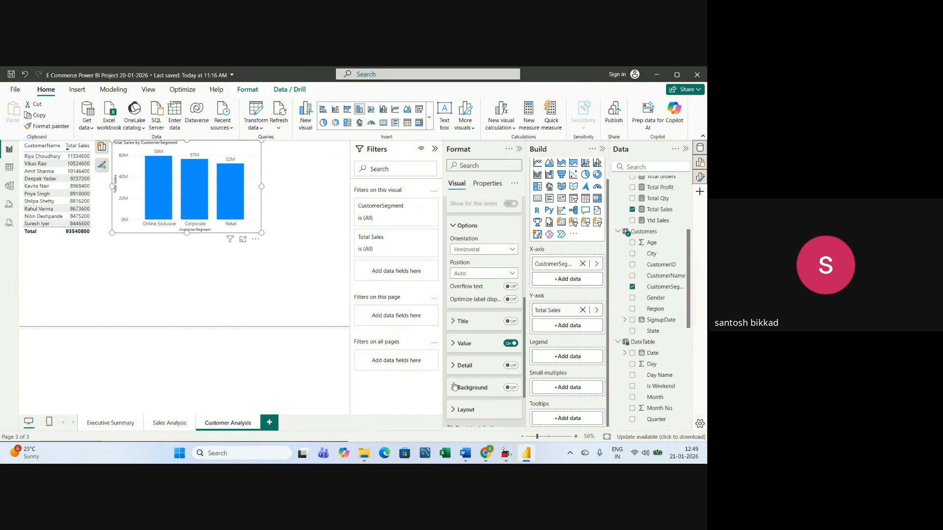
pyautogui.click(452, 346)
pyautogui.scroll(-4, 452, 349)
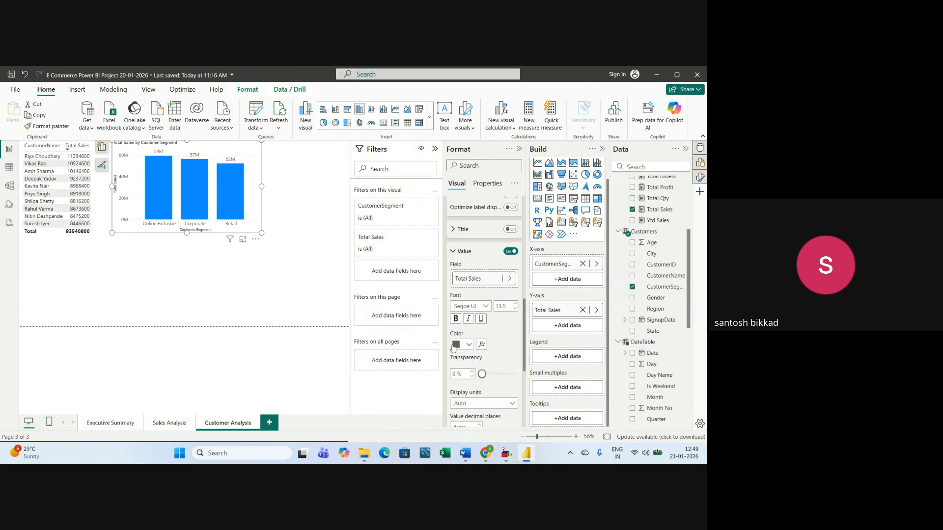
pyautogui.click(503, 305)
pyautogui.write('14')
# Set the display units of the column chart's data label values to None
pyautogui.scroll(-1, 510, 365)
pyautogui.scroll(-2, 509, 365)
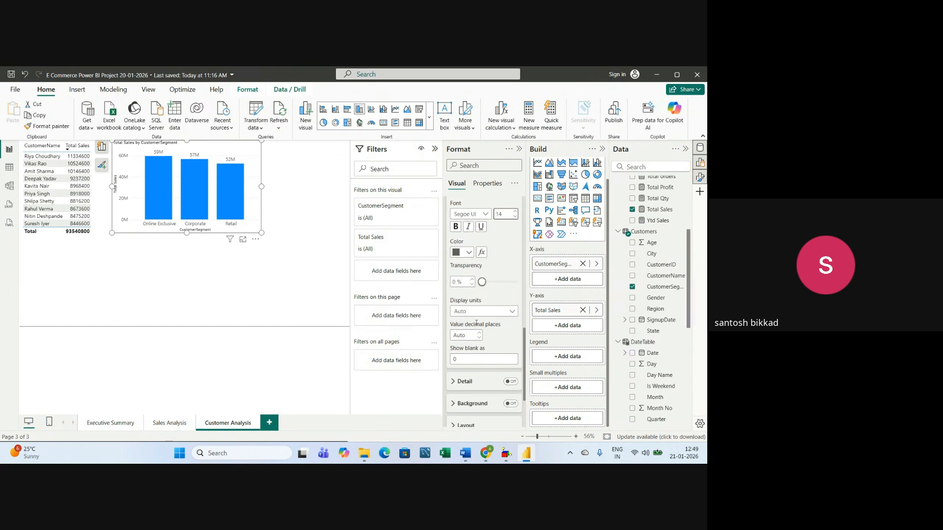
pyautogui.click(469, 311)
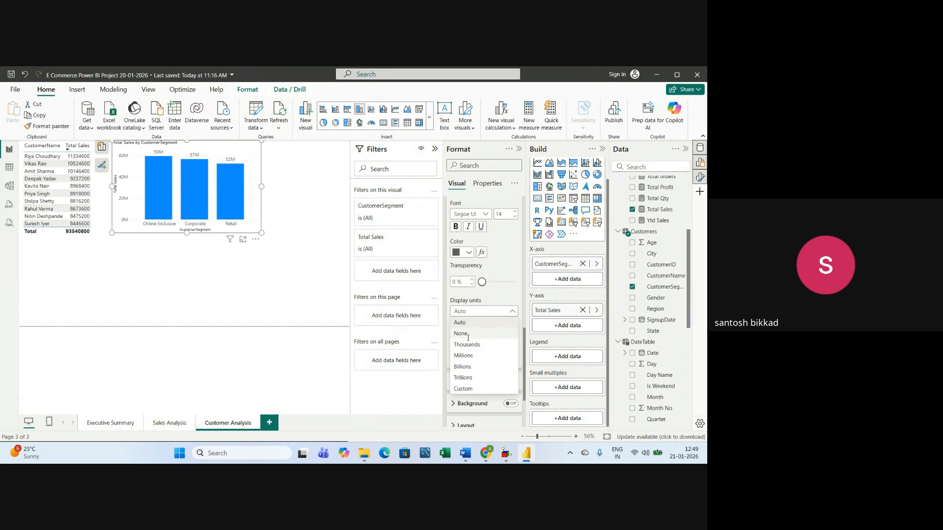
pyautogui.click(466, 334)
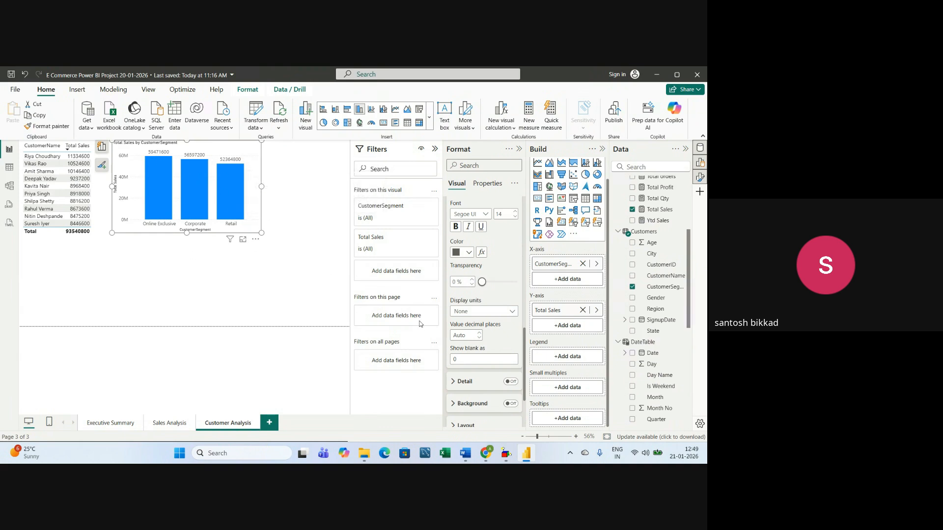
# Collapse the formatting, filter and build panes, deselect the chart, and examine total sales per customer segment
pyautogui.click(519, 149)
pyautogui.click(518, 149)
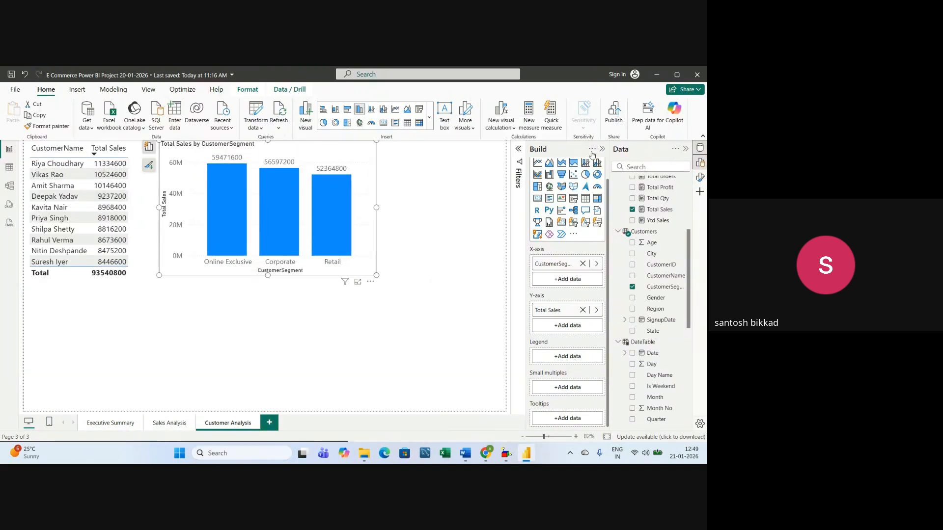
pyautogui.click(602, 149)
pyautogui.click(451, 319)
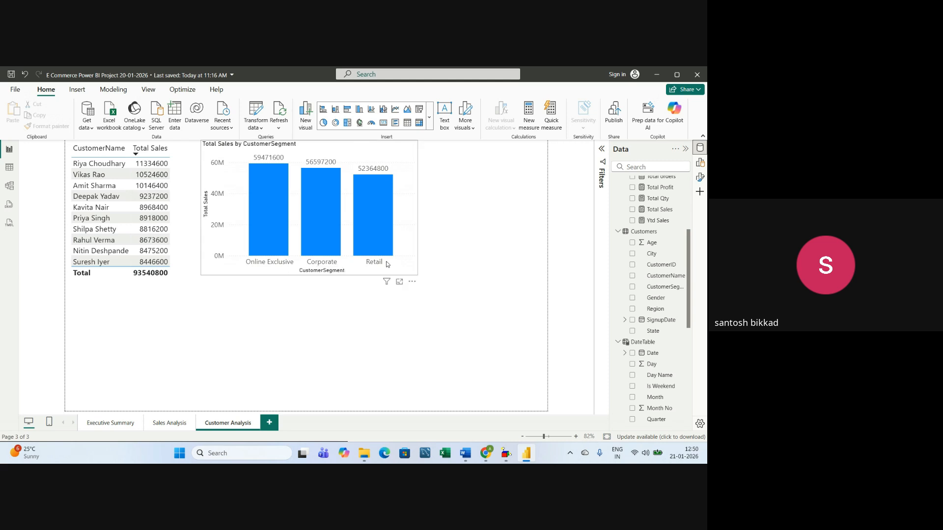
pyautogui.moveTo(341, 195)
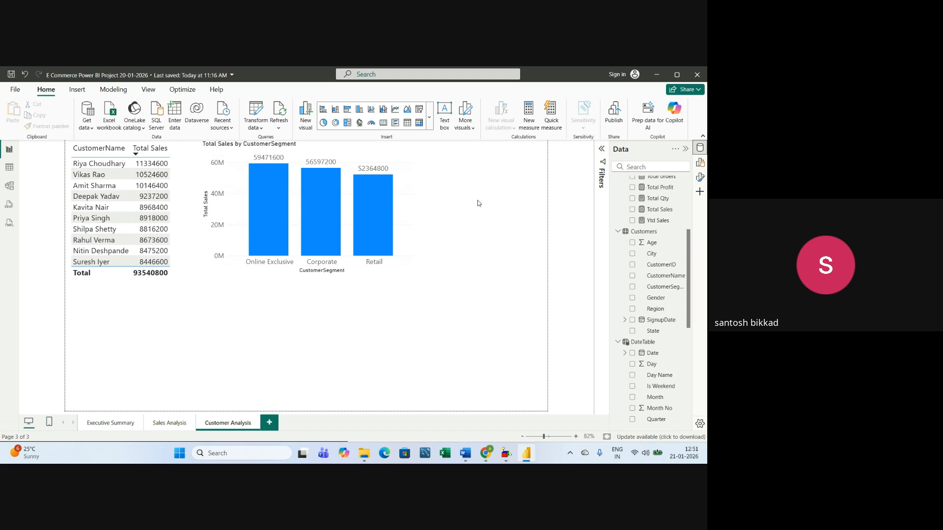
# Switch to Word and reread the Customer Segment vs Sales instructions through to the Average order value by region section
pyautogui.hotkey('alt', 'Tab')
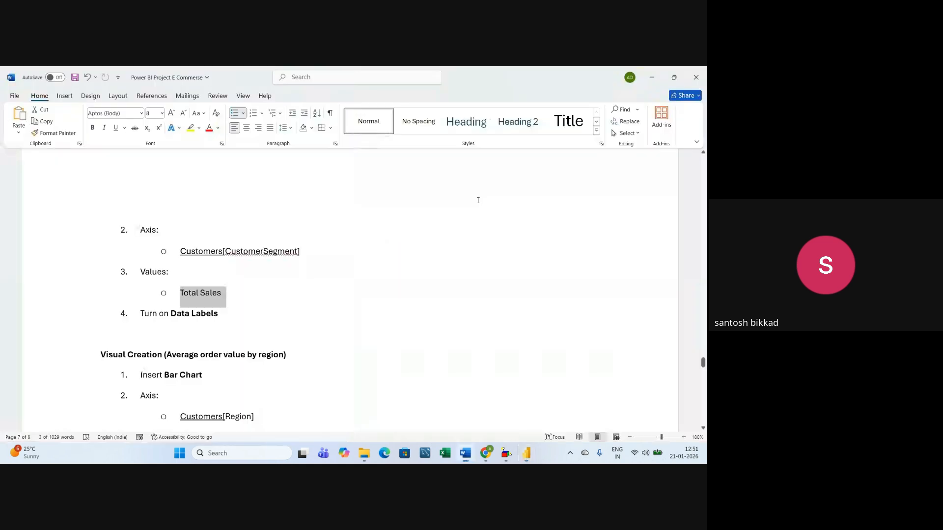
pyautogui.scroll(3, 276, 310)
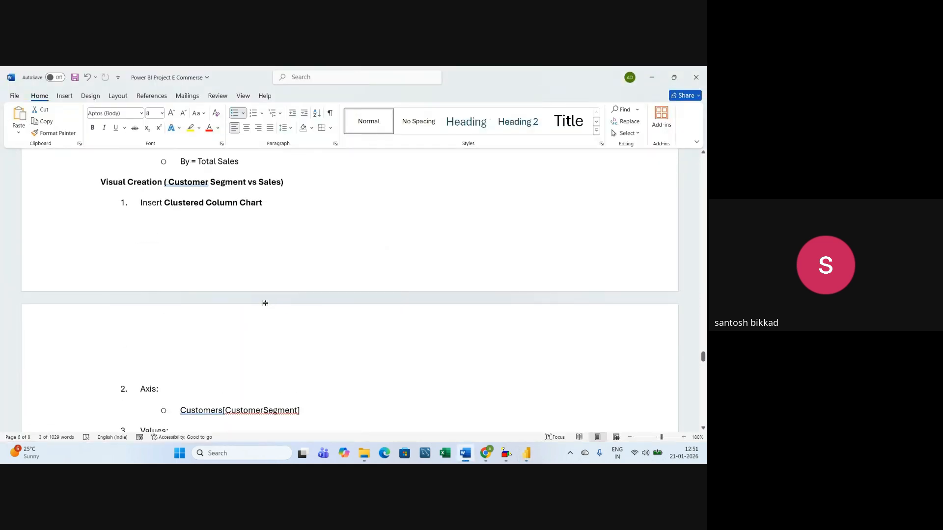
pyautogui.moveTo(163, 202); pyautogui.dragTo(280, 204)
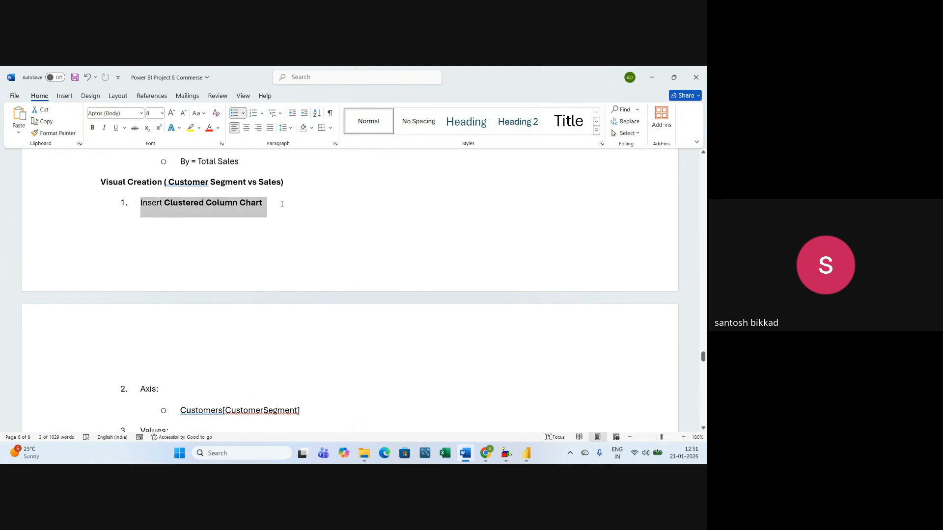
pyautogui.scroll(-2, 280, 239)
pyautogui.scroll(-3, 280, 239)
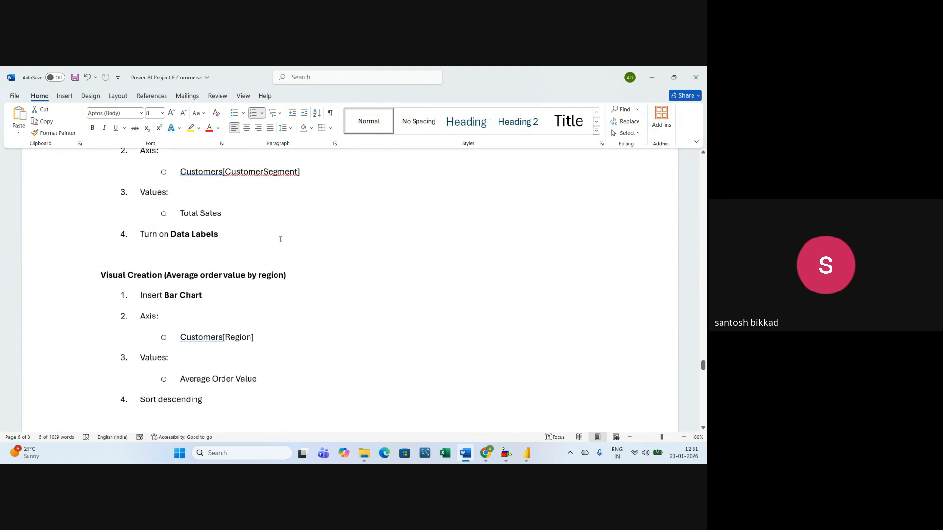
# Return to the Page 3 visuals list in the Word document and check the next visual, Average Order Value by Region
pyautogui.scroll(6, 280, 239)
pyautogui.scroll(2, 280, 239)
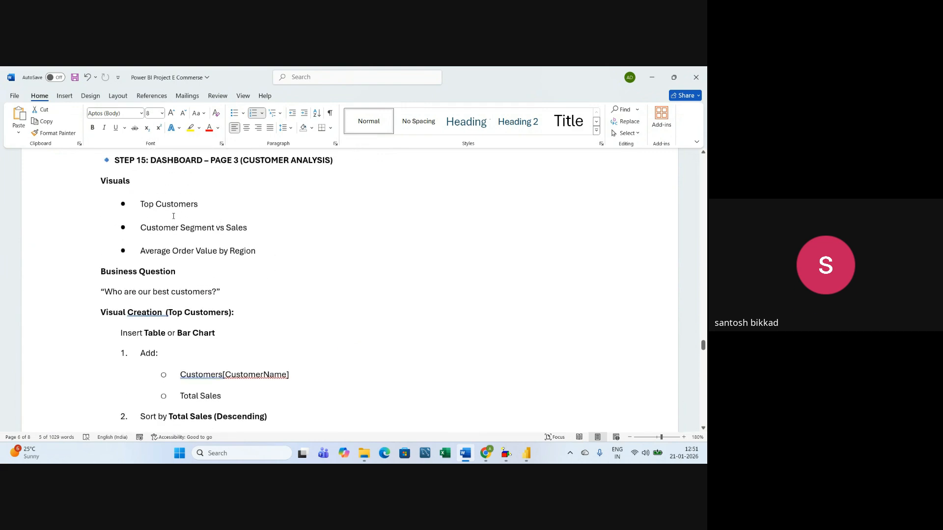
pyautogui.moveTo(142, 227); pyautogui.dragTo(243, 237)
pyautogui.click(287, 250)
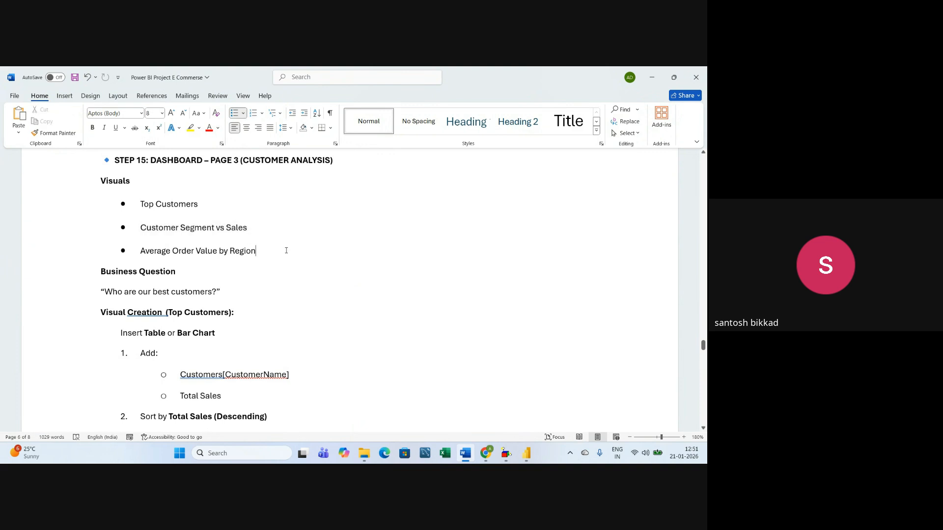
pyautogui.moveTo(141, 252); pyautogui.dragTo(248, 263)
pyautogui.click(252, 291)
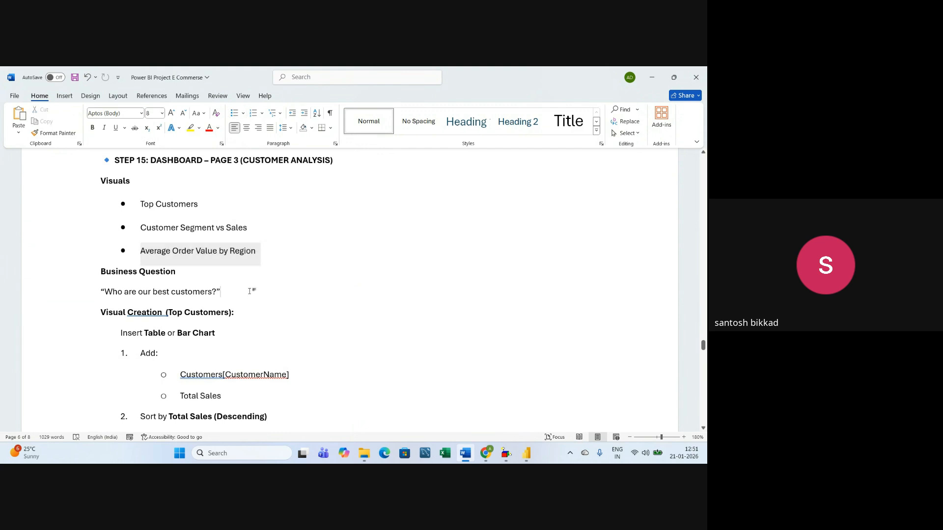
pyautogui.moveTo(141, 251); pyautogui.dragTo(256, 256)
pyautogui.click(271, 277)
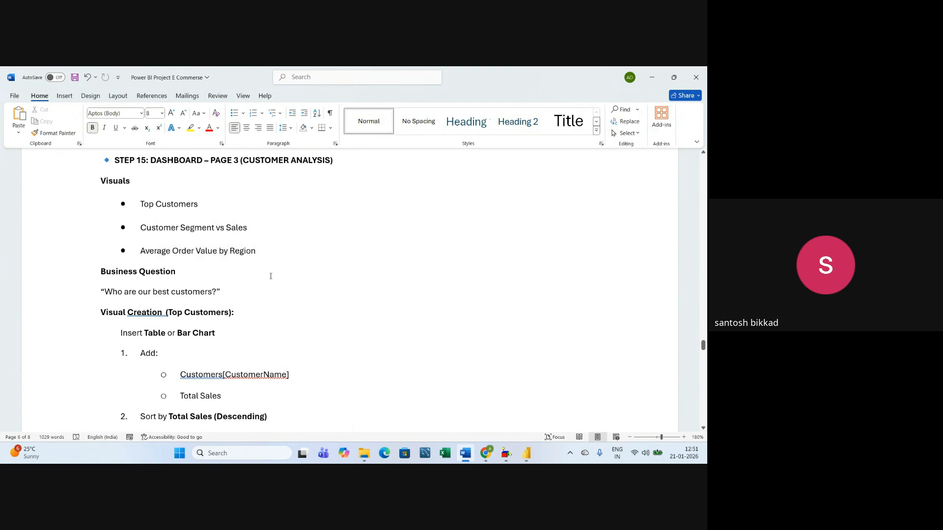
pyautogui.scroll(-2, 271, 276)
pyautogui.scroll(1, 269, 273)
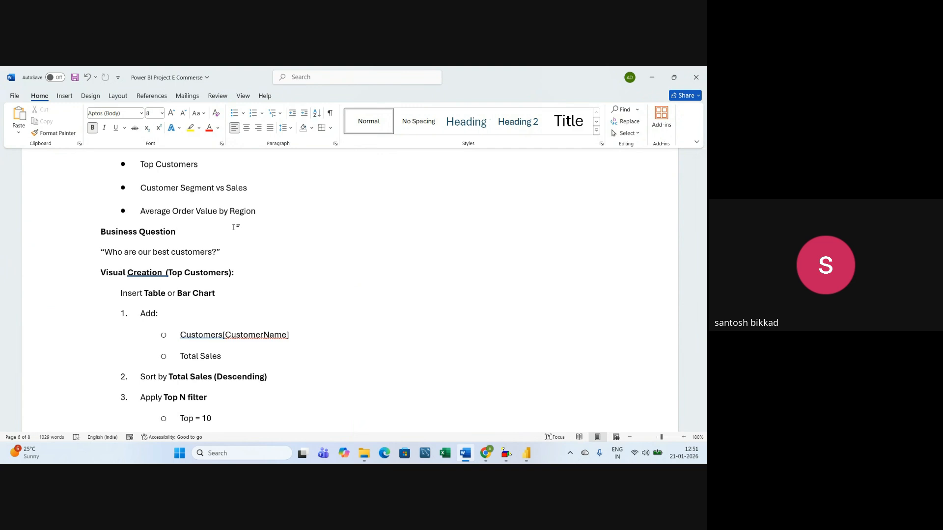
# Read the Average order value by region instructions in the Word document, starting with the Insert Bar Chart item
pyautogui.scroll(-10, 286, 284)
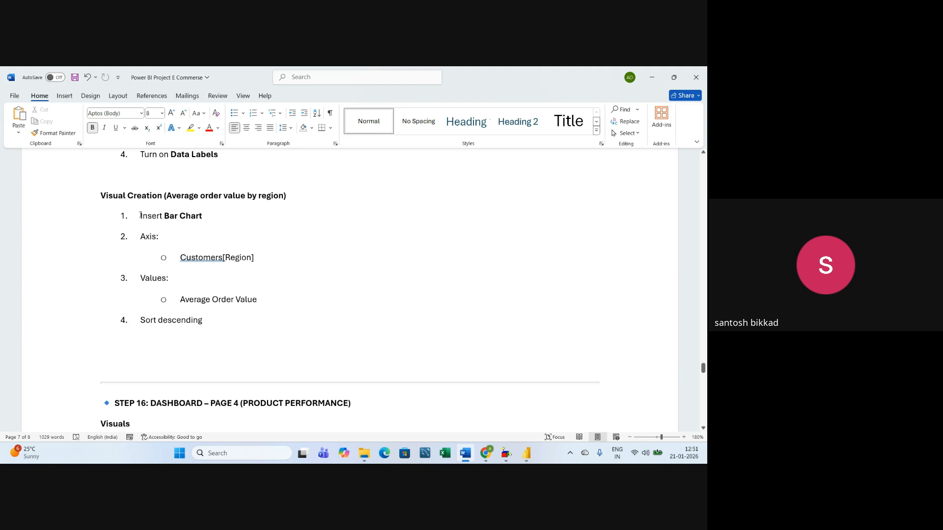
pyautogui.moveTo(100, 195); pyautogui.dragTo(203, 216)
pyautogui.click(177, 216)
pyautogui.click(238, 223)
# Switch to Power BI, insert a stacked bar chart below the table, and enlarge it across most of the page width
pyautogui.hotkey('alt', 'Tab')
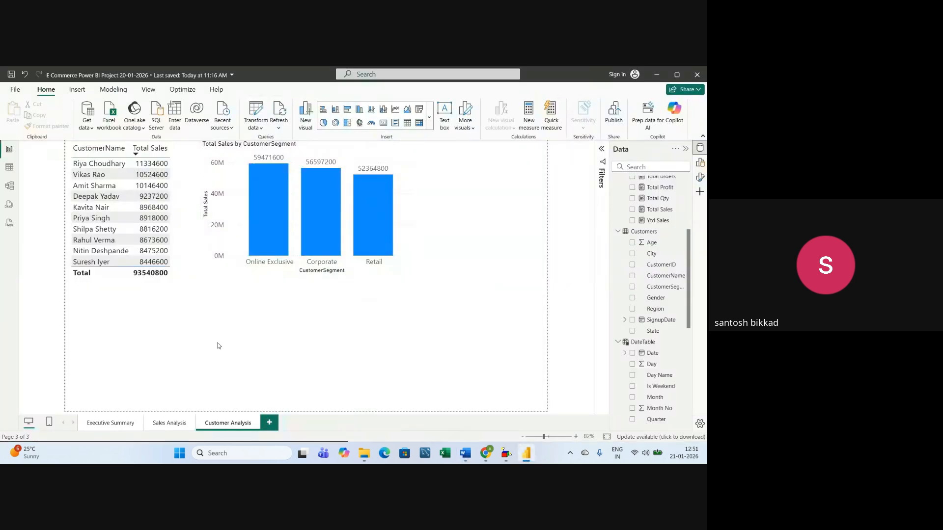
pyautogui.click(701, 177)
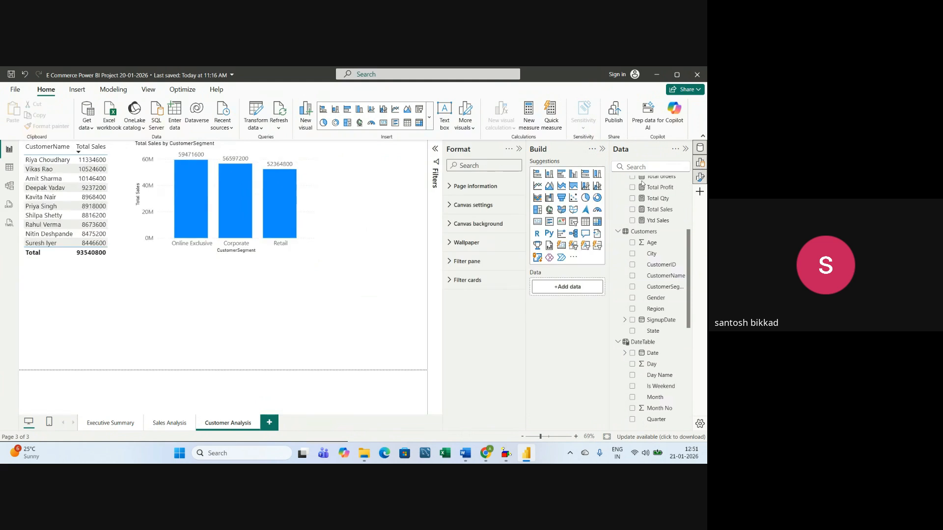
pyautogui.click(537, 175)
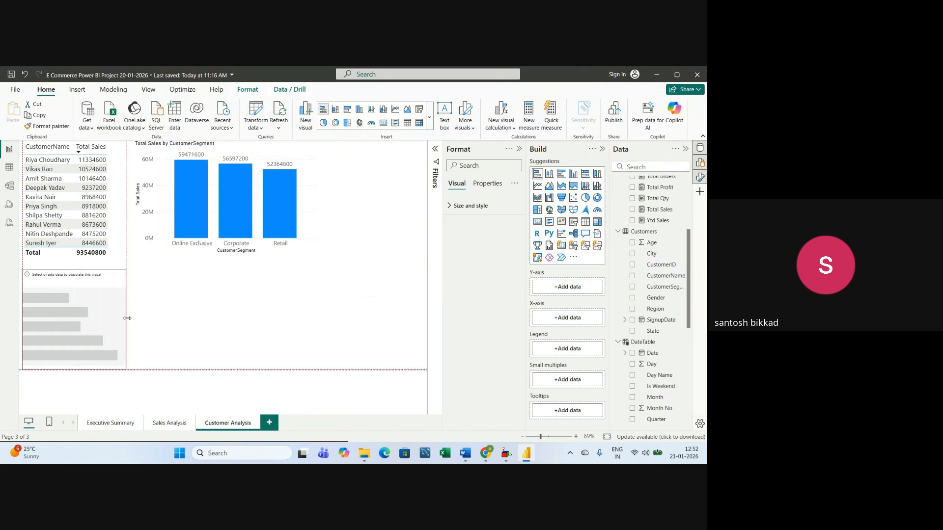
pyautogui.moveTo(126, 320); pyautogui.dragTo(398, 334)
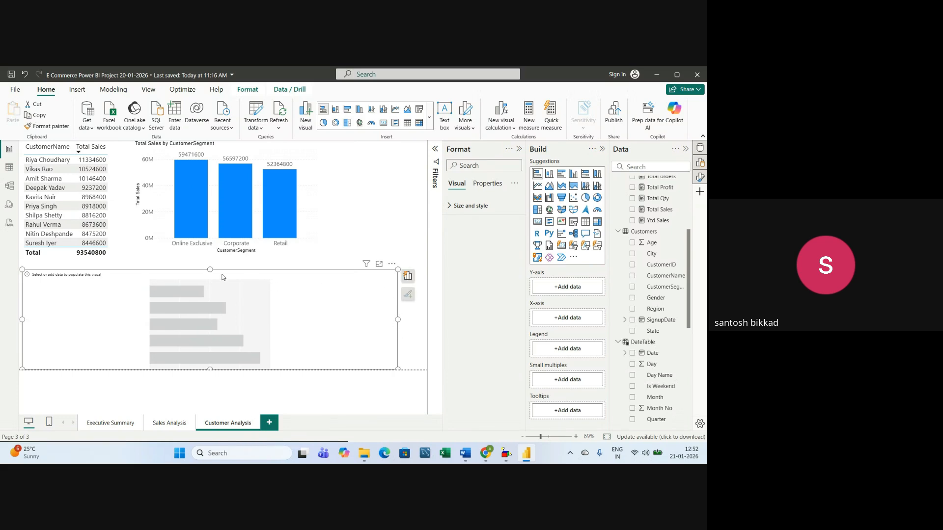
pyautogui.moveTo(210, 270); pyautogui.dragTo(212, 262)
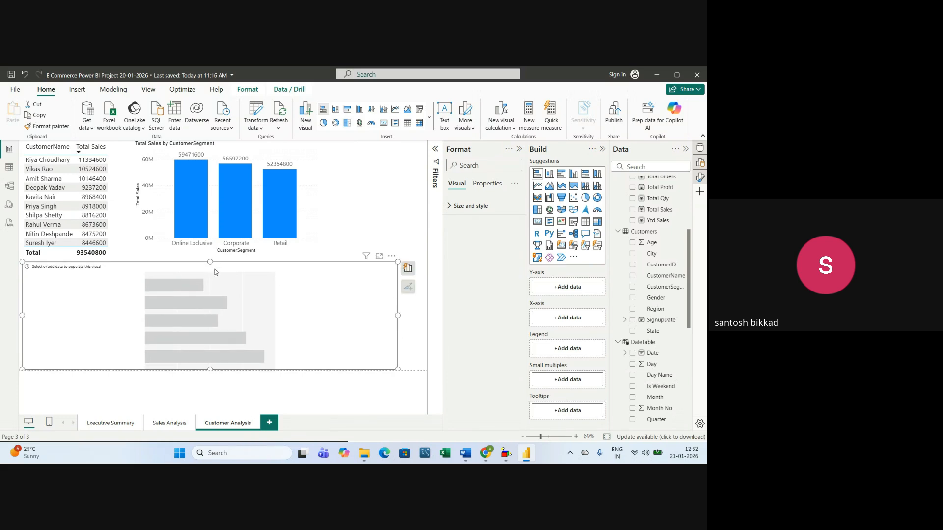
# Switch to Word and check which field the Average order value by region chart needs as its axis
pyautogui.hotkey('alt', 'Tab')
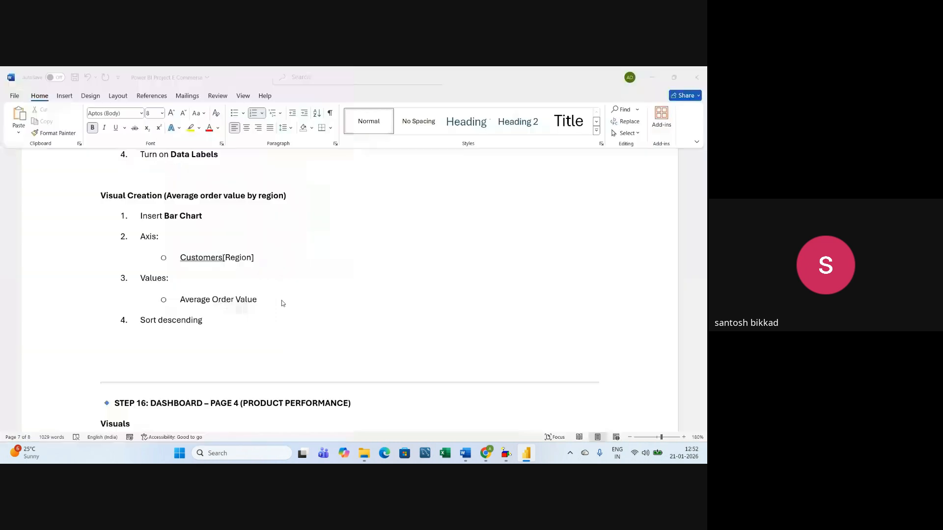
pyautogui.moveTo(139, 239); pyautogui.dragTo(259, 257)
pyautogui.click(181, 257)
# Return to Power BI and add the Region field from the Customers table to the new bar chart's Y-axis
pyautogui.hotkey('alt', 'Tab')
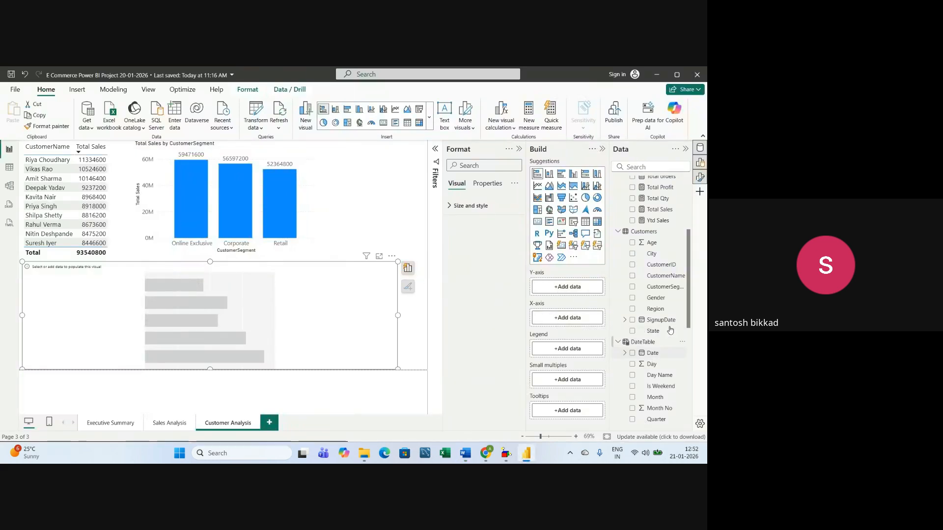
pyautogui.scroll(3, 669, 328)
pyautogui.scroll(-6, 668, 325)
pyautogui.scroll(-3, 669, 326)
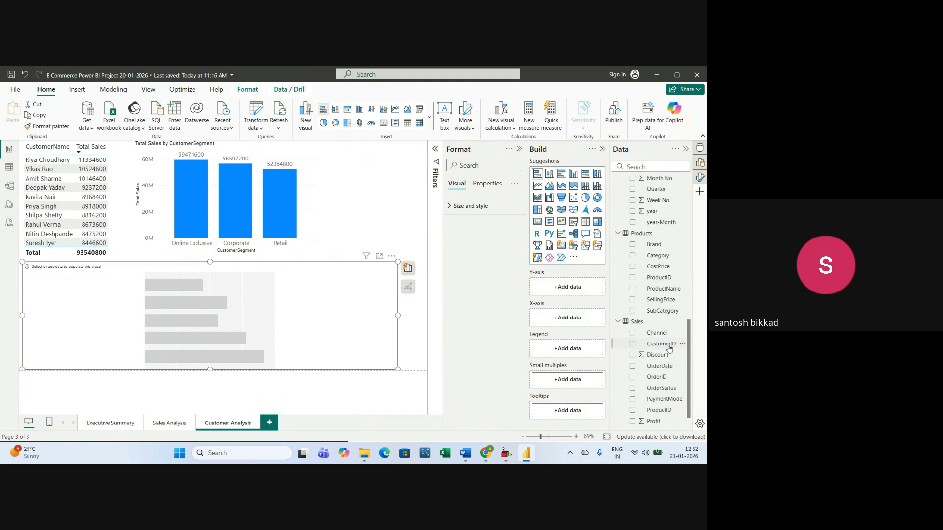
pyautogui.scroll(4, 668, 348)
pyautogui.scroll(-3, 669, 349)
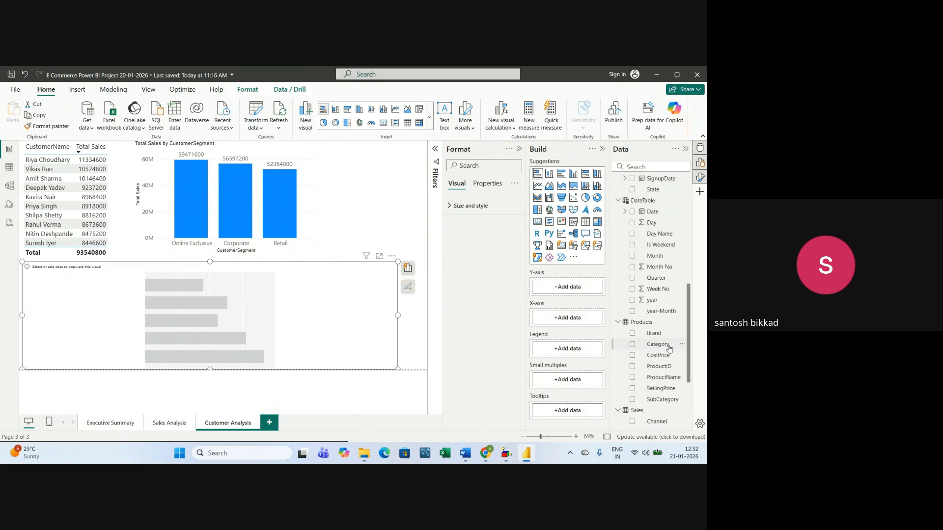
pyautogui.scroll(6, 669, 348)
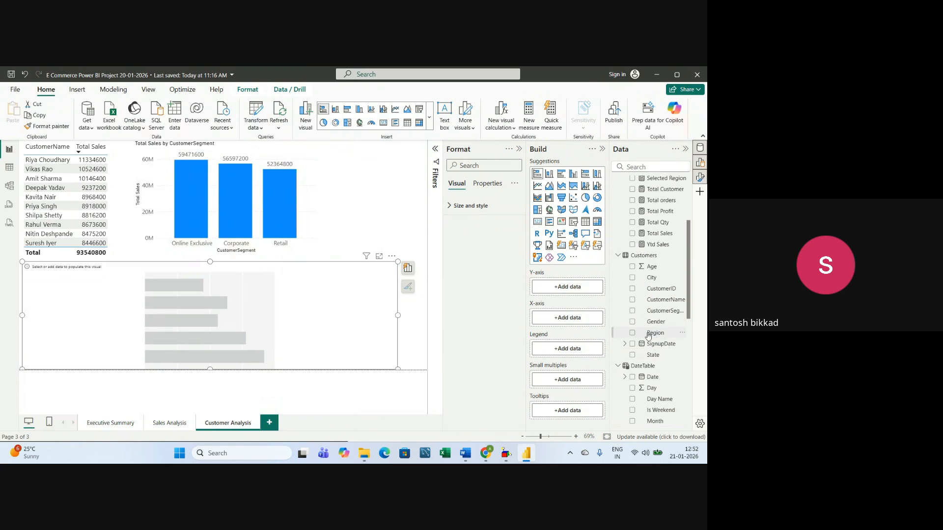
pyautogui.click(633, 333)
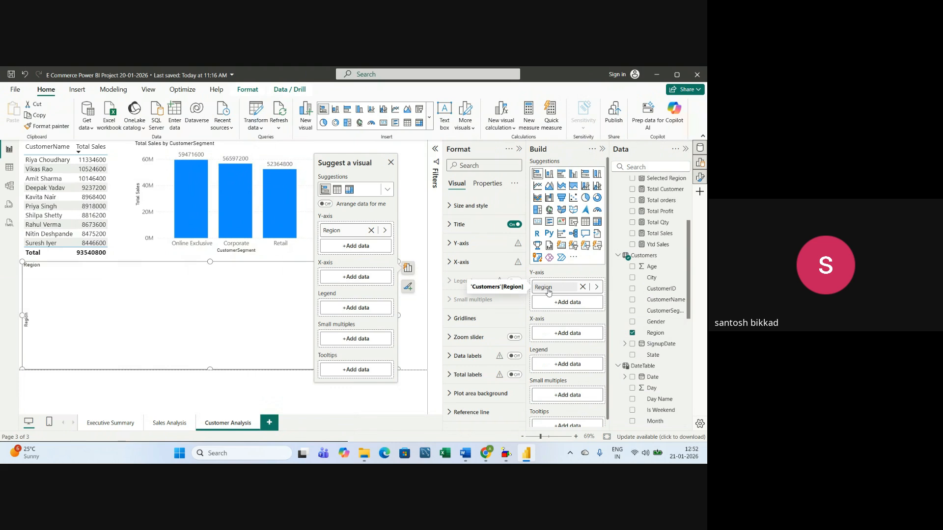
# Switch to Word and check which measure the Average order value by region chart needs as its values
pyautogui.hotkey('alt', 'Tab')
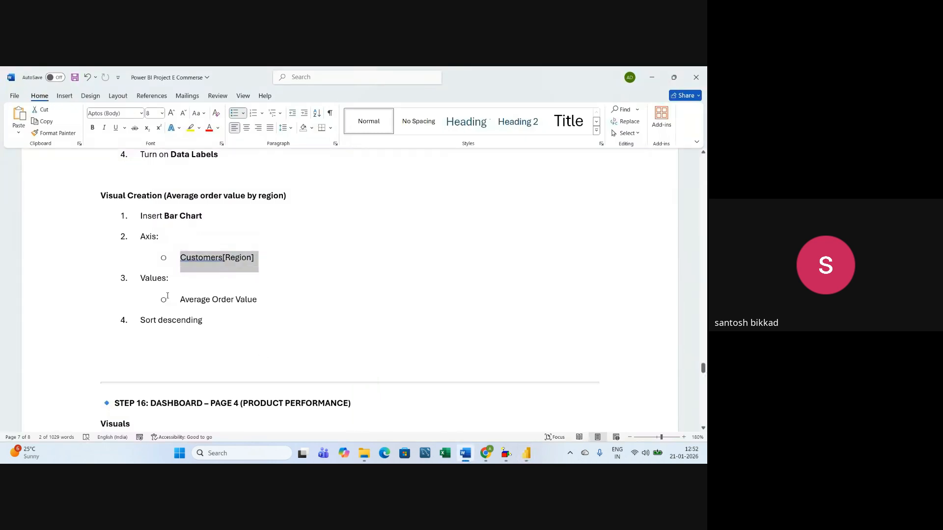
pyautogui.doubleClick(147, 278)
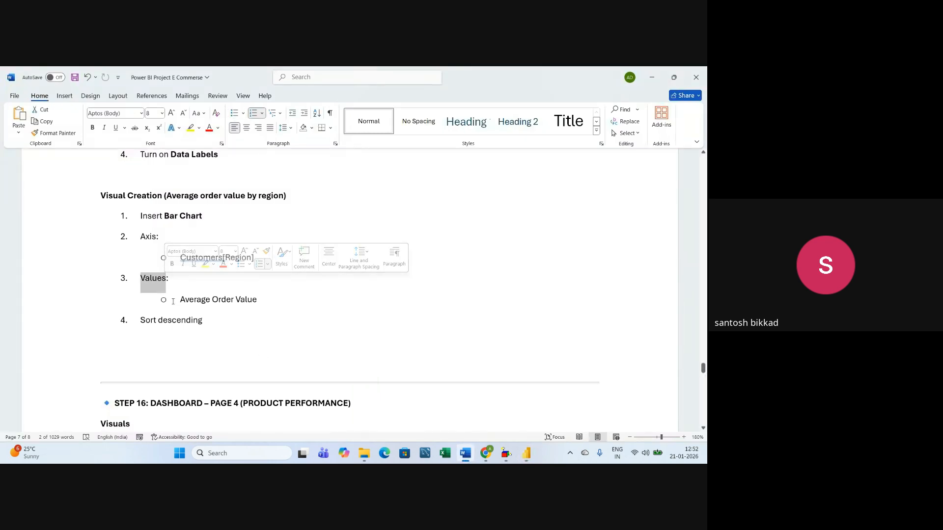
pyautogui.moveTo(180, 300); pyautogui.dragTo(257, 304)
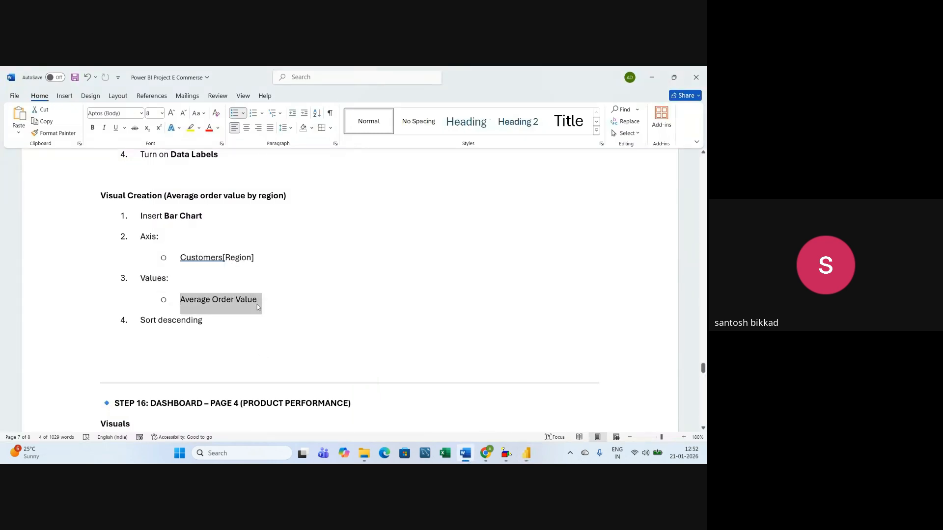
# Return to Power BI, add the Average Order Value measure to the bar chart's X-axis, and dismiss the visual suggestions
pyautogui.hotkey('alt', 'Tab')
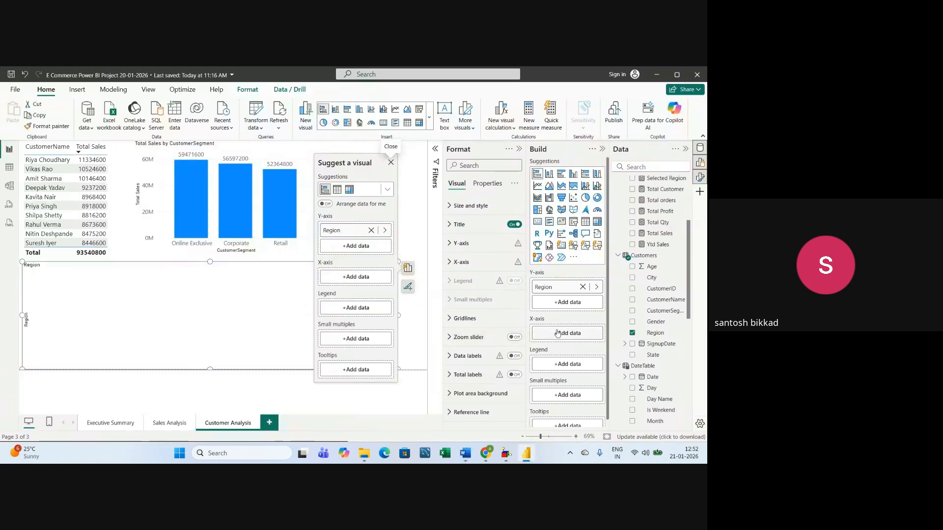
pyautogui.scroll(2, 656, 260)
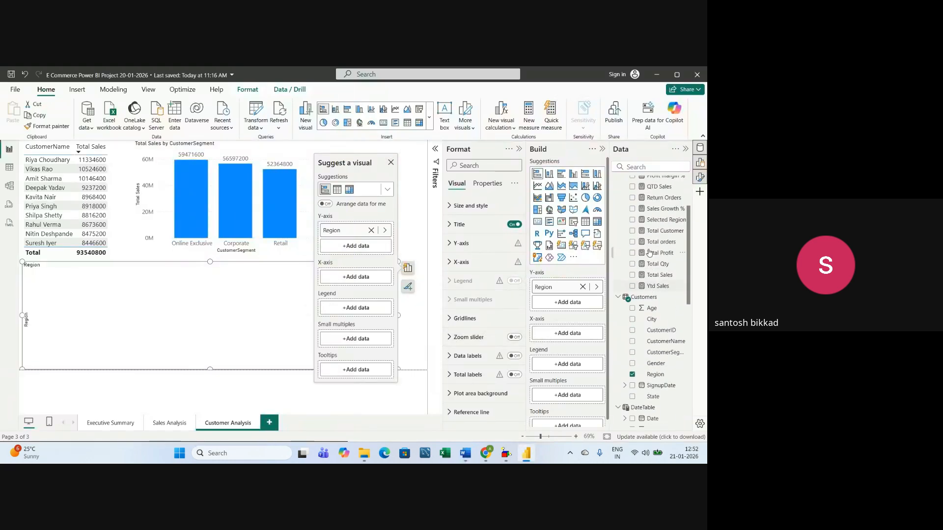
pyautogui.scroll(3, 656, 260)
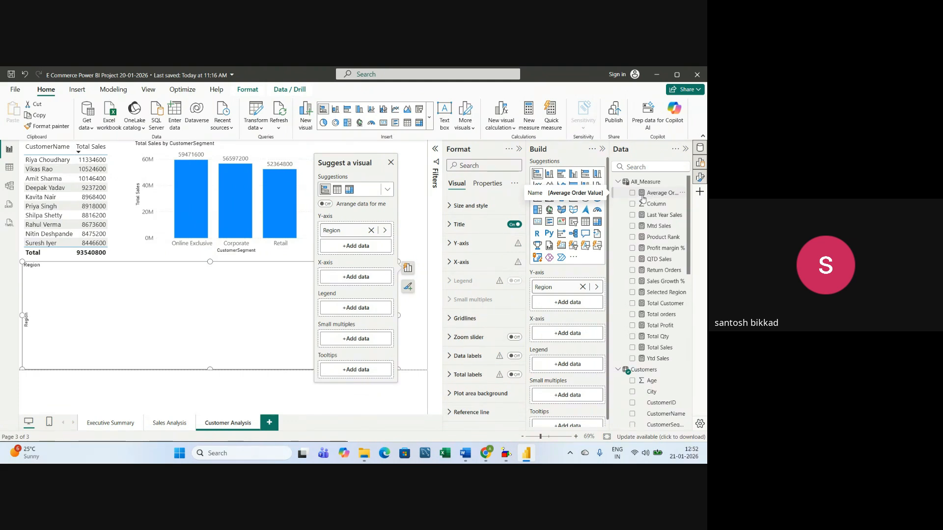
pyautogui.moveTo(660, 195); pyautogui.dragTo(574, 335)
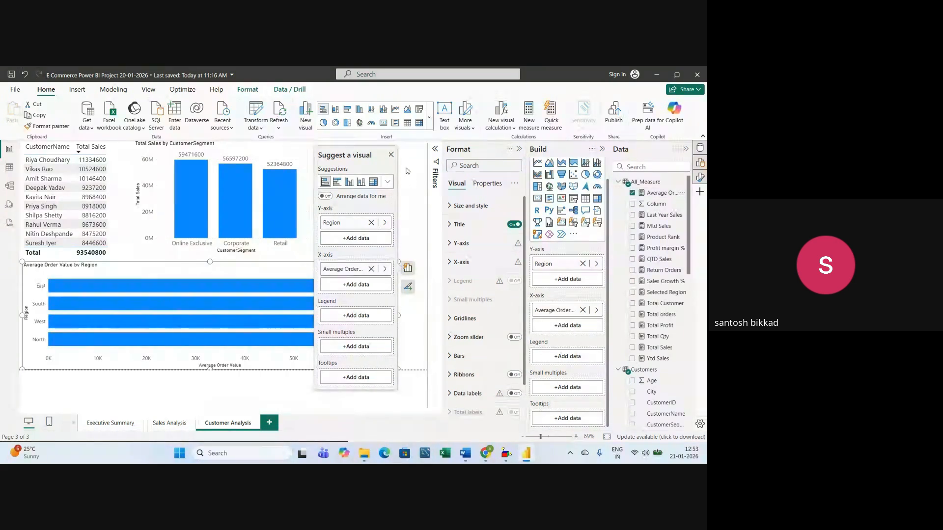
pyautogui.click(391, 155)
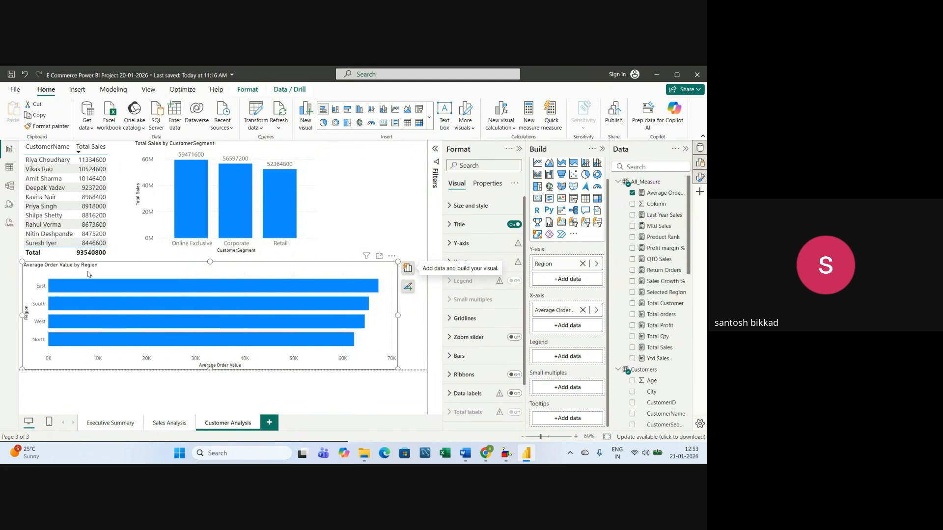
# Turn on data labels for the Average Order Value by Region chart and set their value font size to 14
pyautogui.click(507, 393)
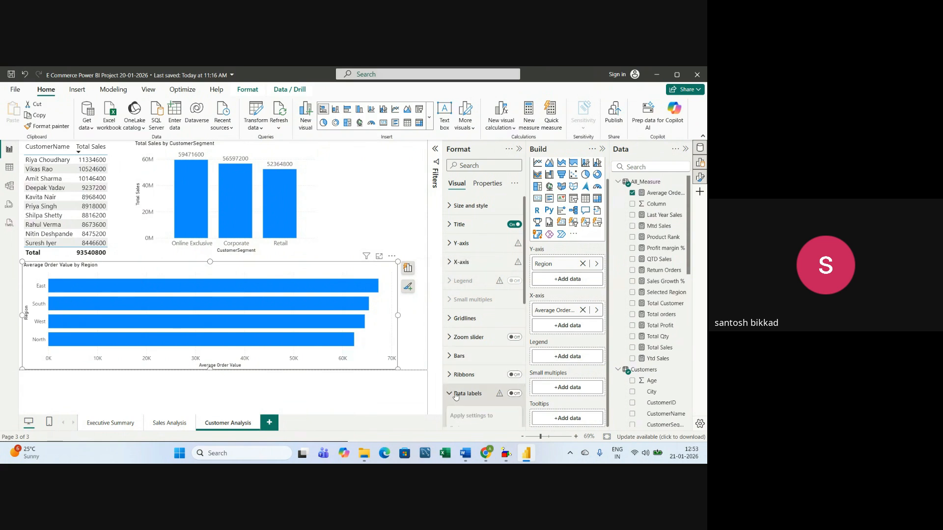
pyautogui.click(514, 393)
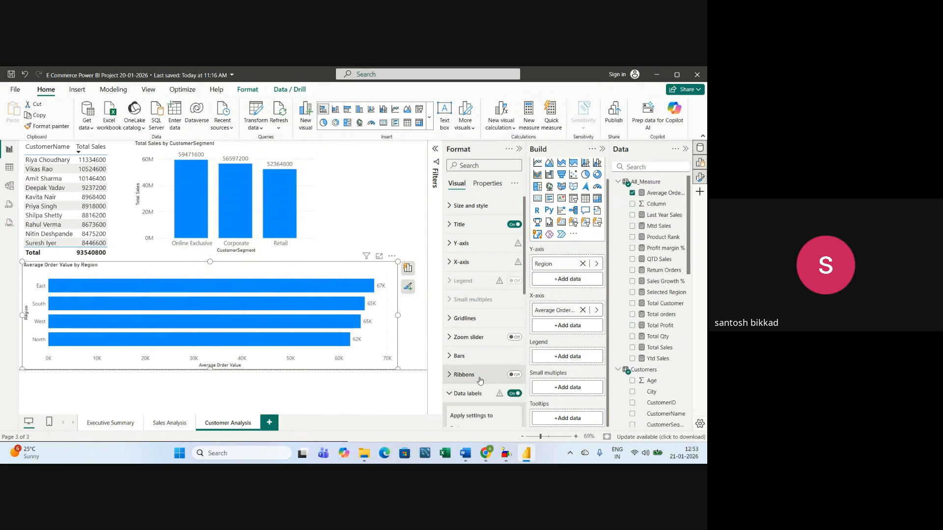
pyautogui.scroll(-5, 480, 380)
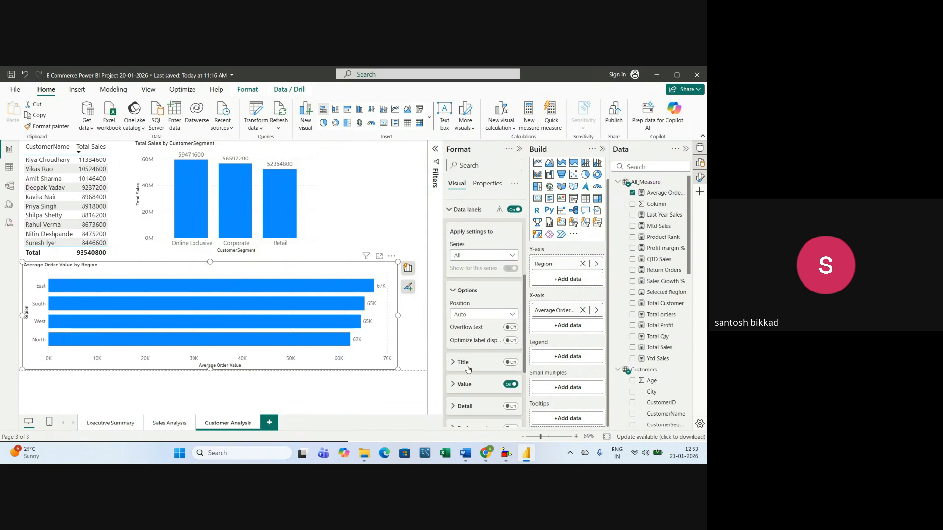
pyautogui.scroll(-2, 468, 369)
pyautogui.click(454, 339)
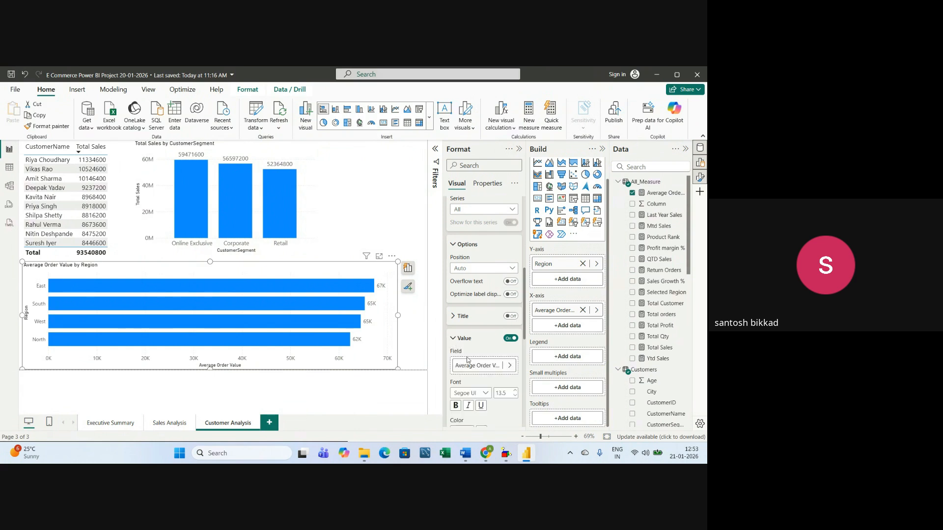
pyautogui.scroll(-2, 472, 344)
pyautogui.click(501, 347)
pyautogui.write('14')
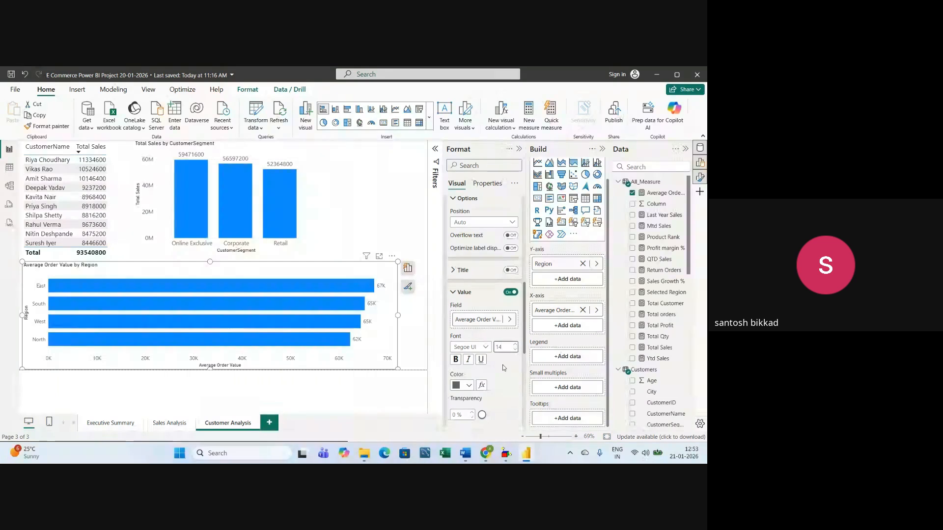
# Set the display units of the bar chart's data label values to None
pyautogui.scroll(-4, 504, 368)
pyautogui.scroll(-2, 503, 367)
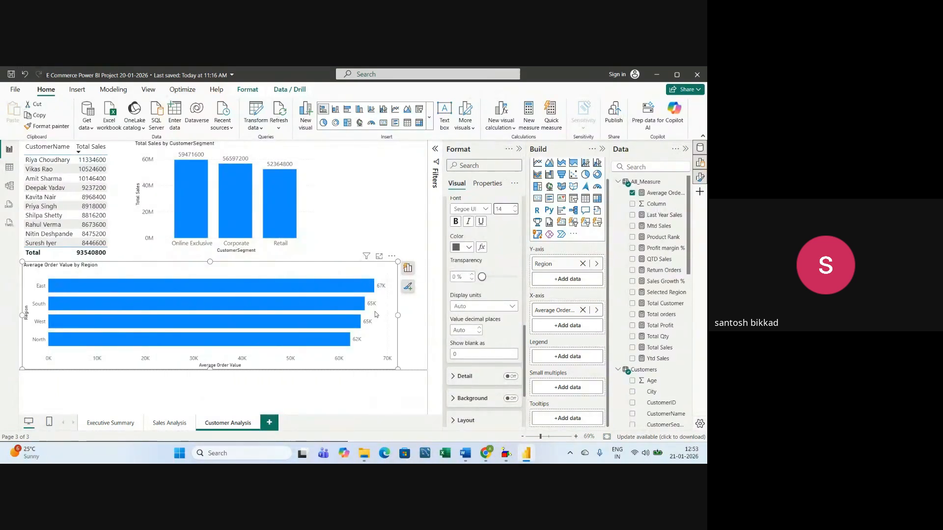
pyautogui.click(476, 307)
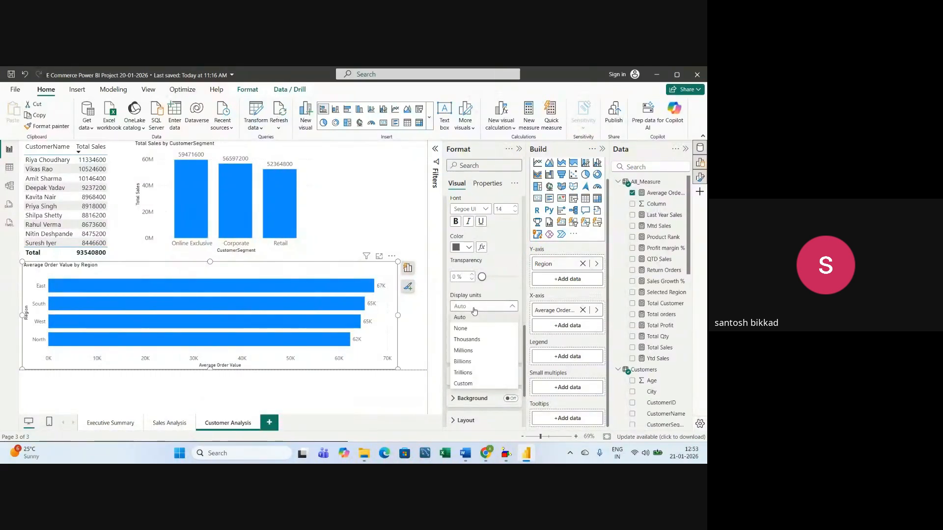
pyautogui.click(459, 329)
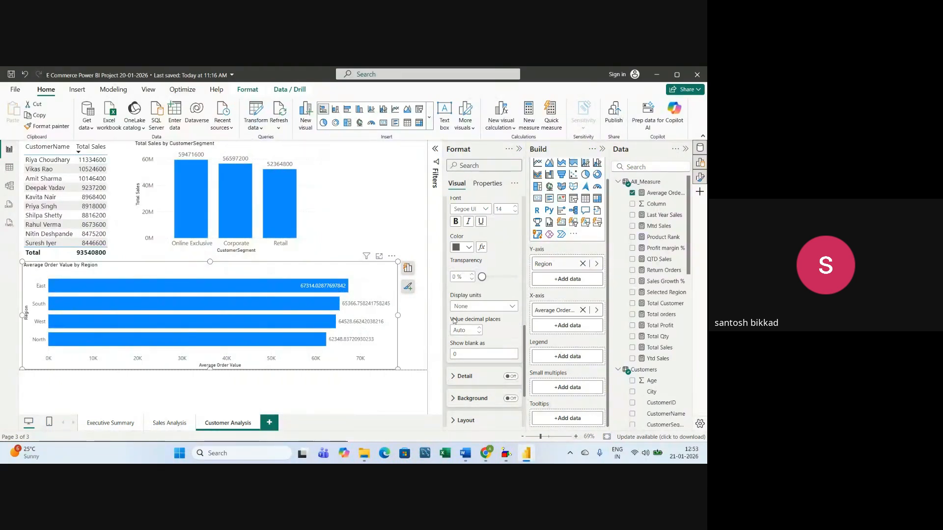
# Set the bar chart's data label position to Outside end, and collapse the formatting and build panes
pyautogui.scroll(4, 476, 322)
pyautogui.scroll(-4, 475, 322)
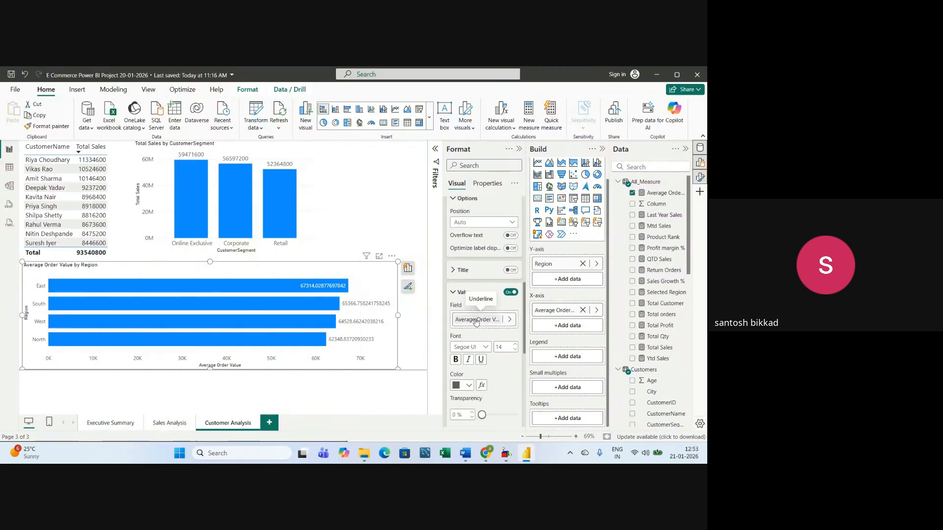
pyautogui.scroll(-1, 474, 350)
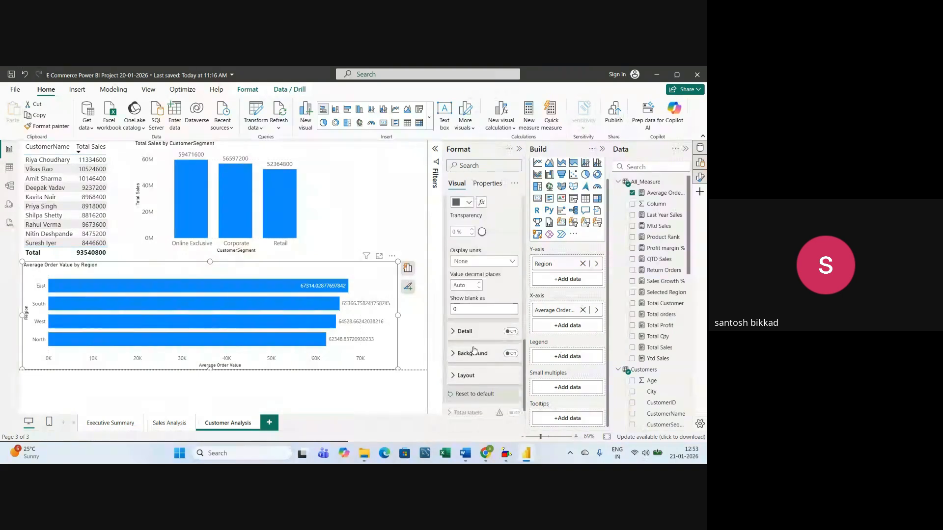
pyautogui.scroll(5, 464, 324)
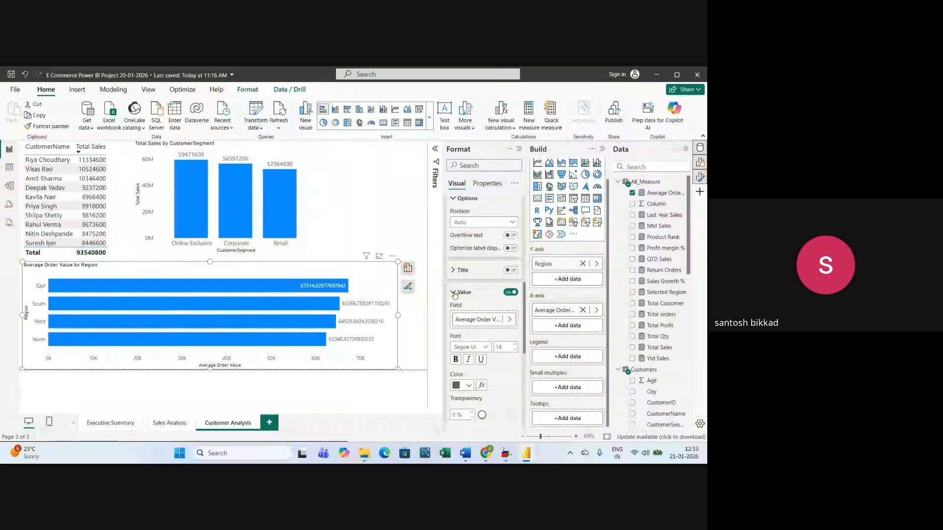
pyautogui.scroll(4, 459, 305)
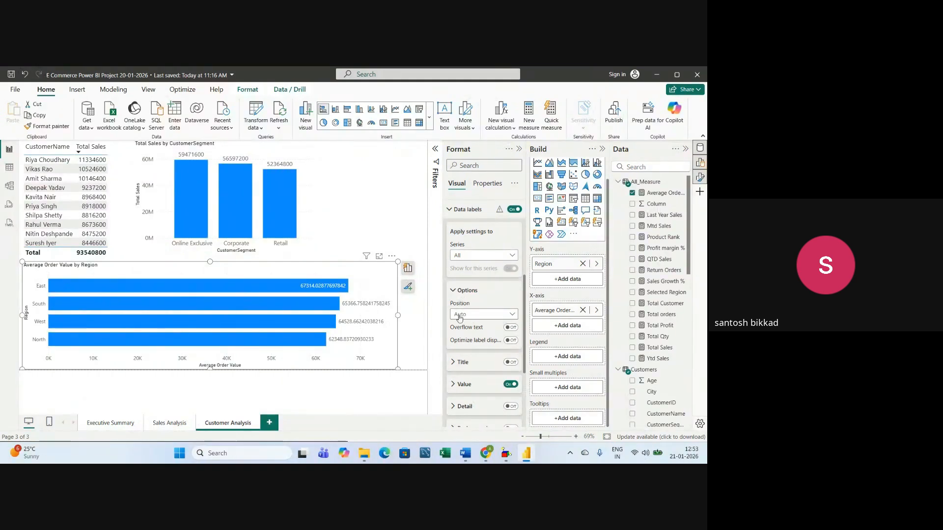
pyautogui.click(461, 315)
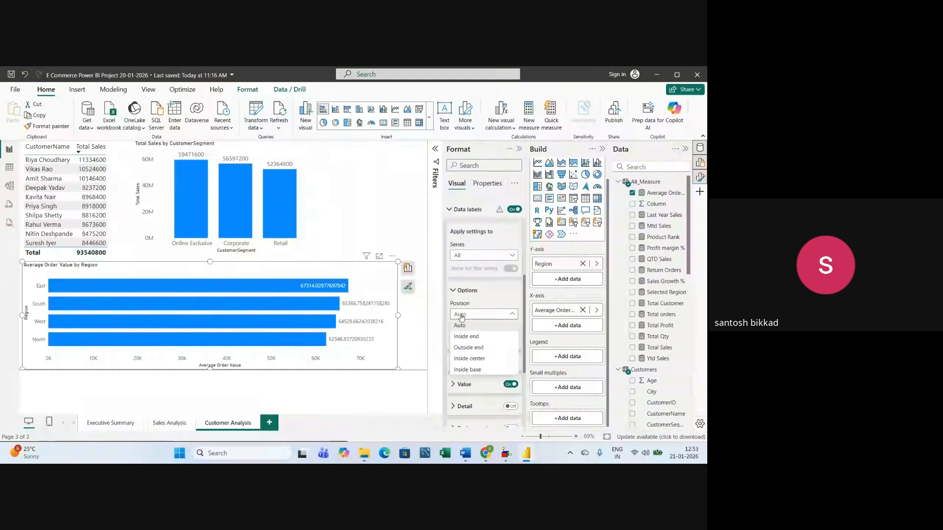
pyautogui.click(467, 348)
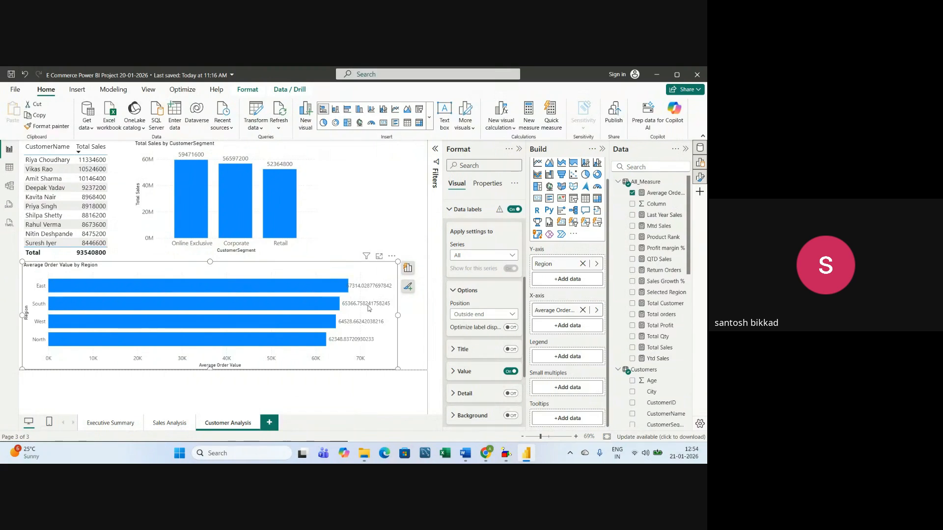
pyautogui.click(519, 148)
pyautogui.click(602, 149)
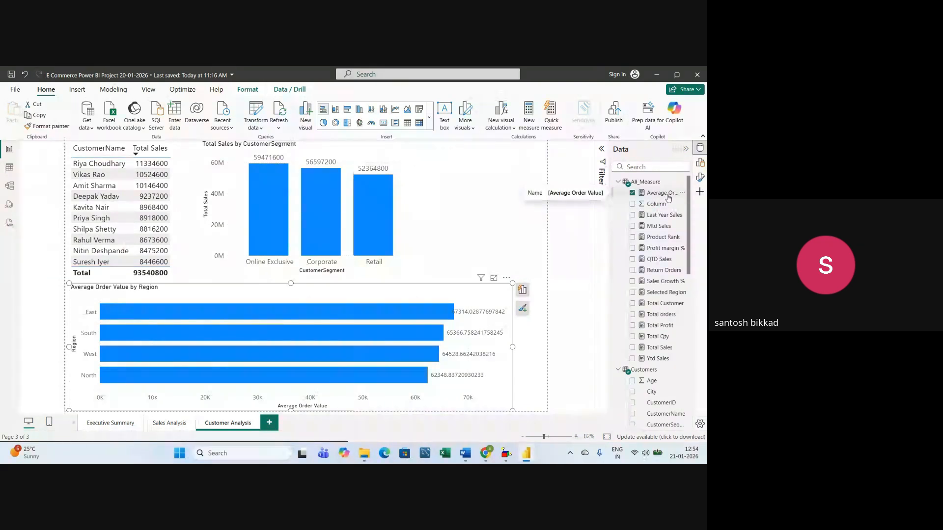
# Set the Average Order Value measure in the All_Measure table to 0 decimal places, and return to the report page
pyautogui.click(10, 168)
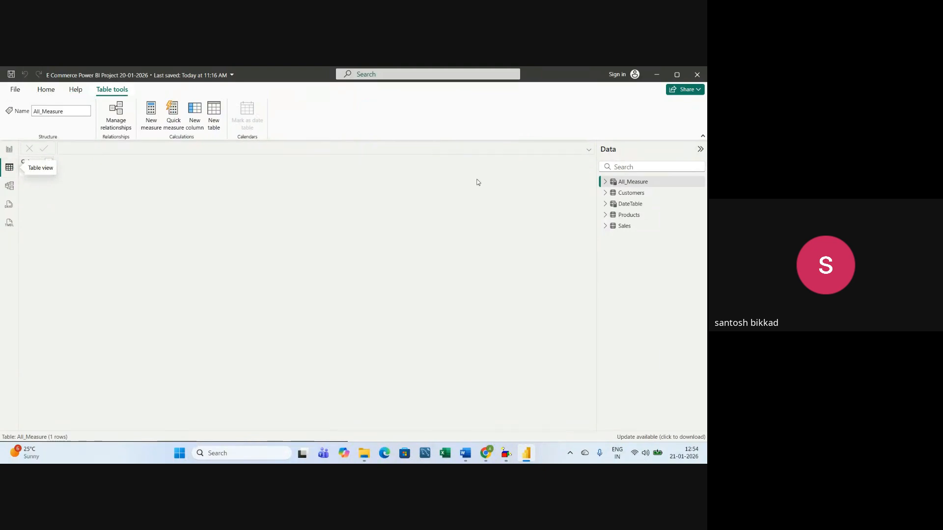
pyautogui.click(606, 183)
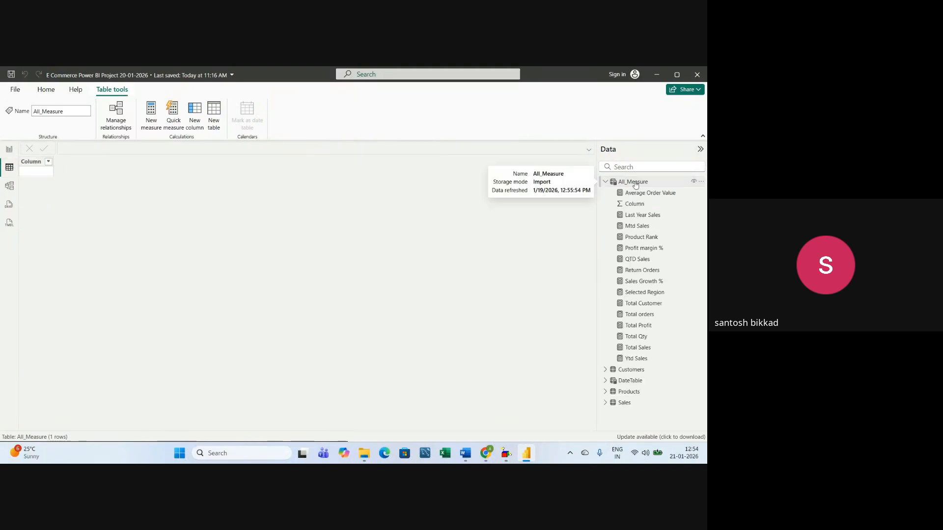
pyautogui.click(646, 196)
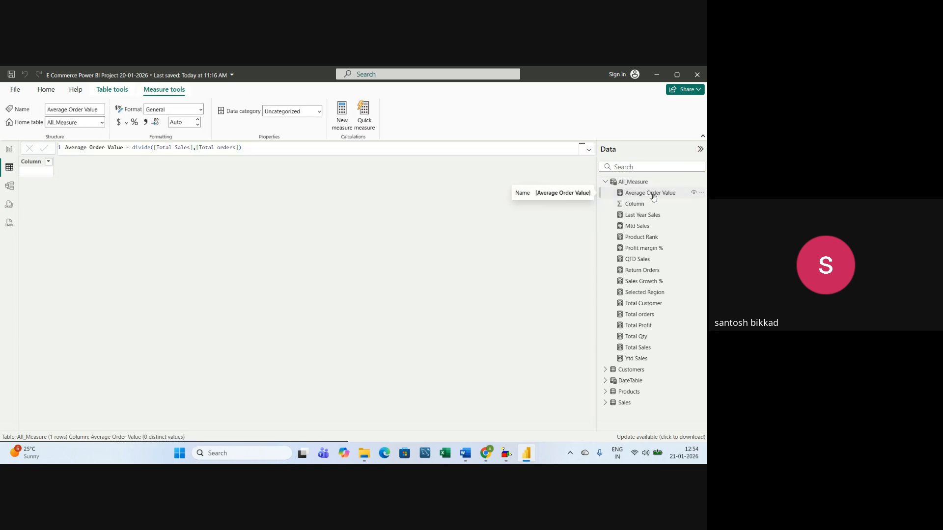
pyautogui.click(185, 123)
pyautogui.write('0')
pyautogui.click(9, 150)
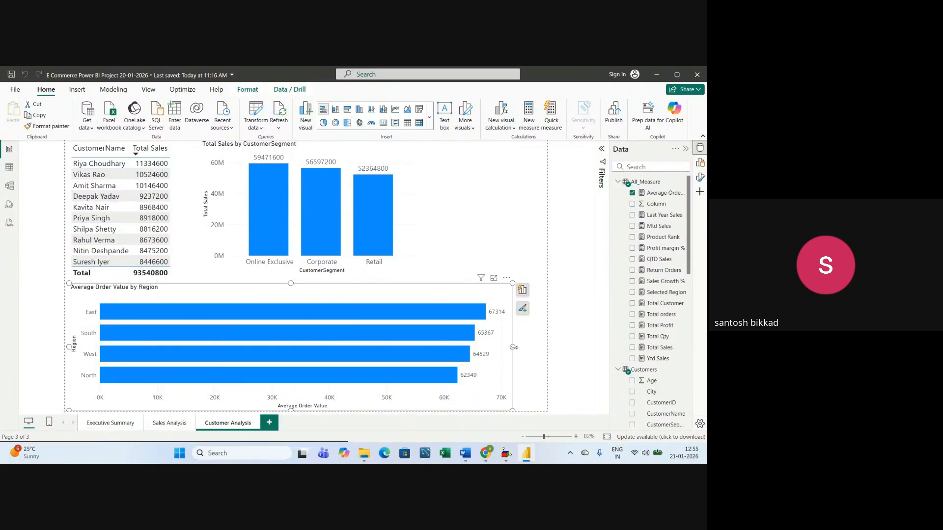
# Widen the Average Order Value by Region bar chart slightly toward the page's right edge and deselect it
pyautogui.moveTo(514, 347); pyautogui.dragTo(529, 348)
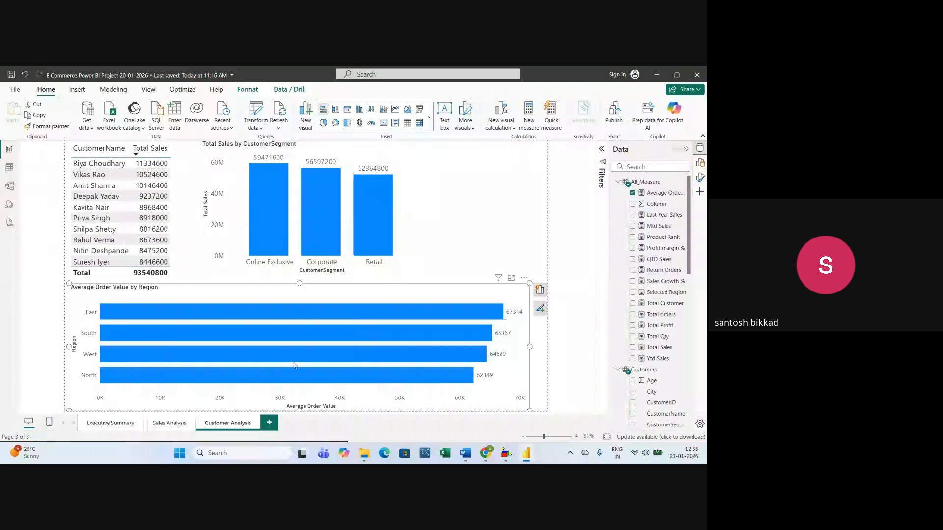
pyautogui.moveTo(315, 355)
pyautogui.click(464, 162)
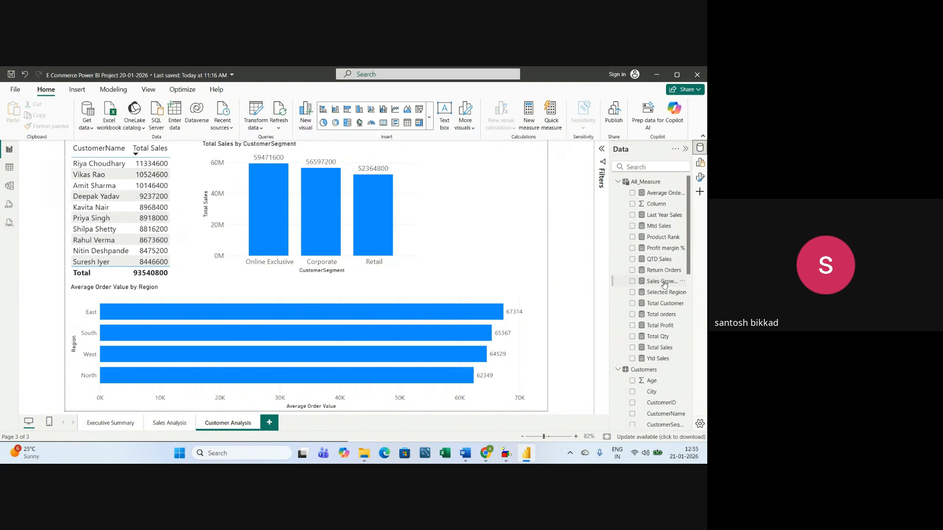
# Add a slicer for the Customers table's Region field beside the Customer Segment chart, sized to fit all four regions
pyautogui.scroll(-3, 661, 373)
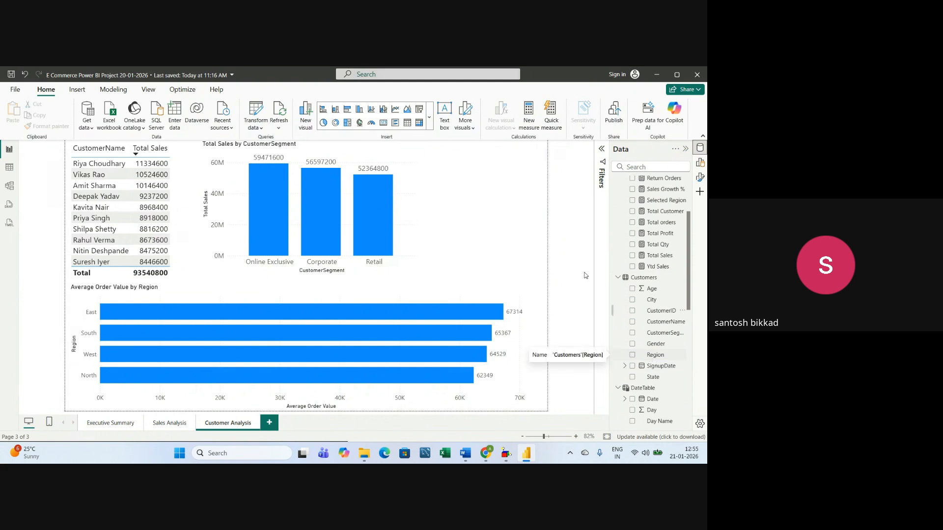
pyautogui.click(701, 180)
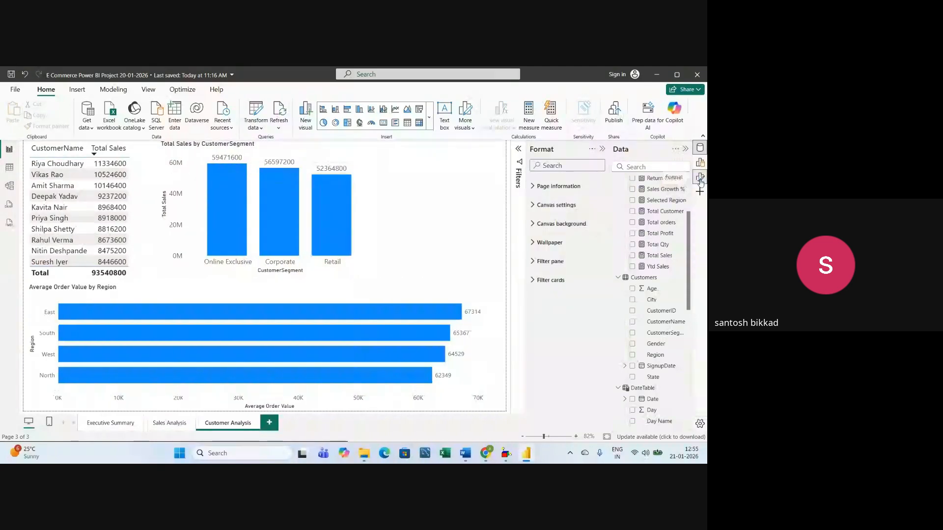
pyautogui.click(699, 164)
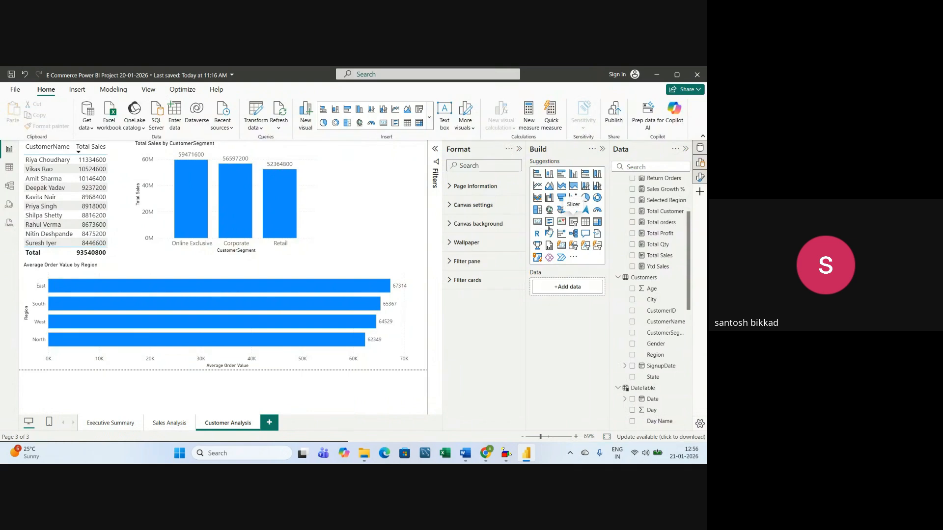
pyautogui.click(573, 222)
pyautogui.moveTo(365, 254); pyautogui.dragTo(364, 197)
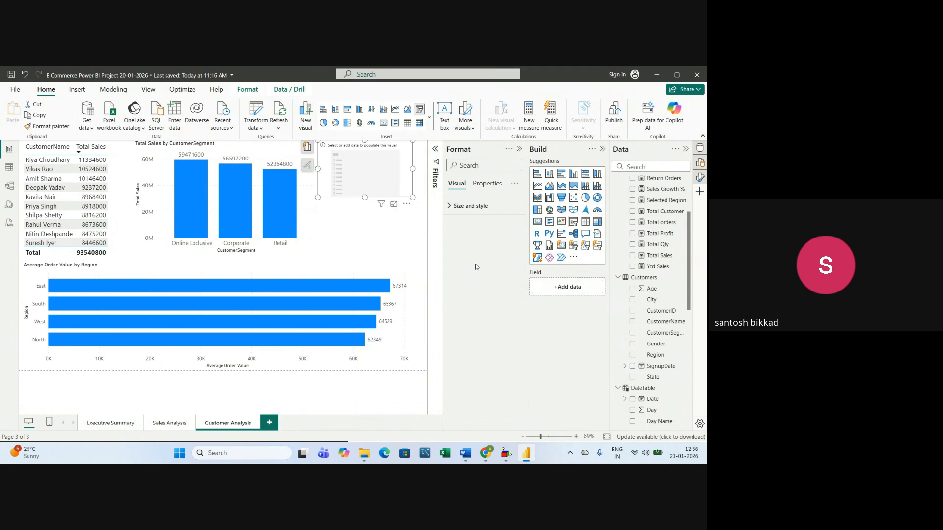
pyautogui.scroll(-1, 658, 325)
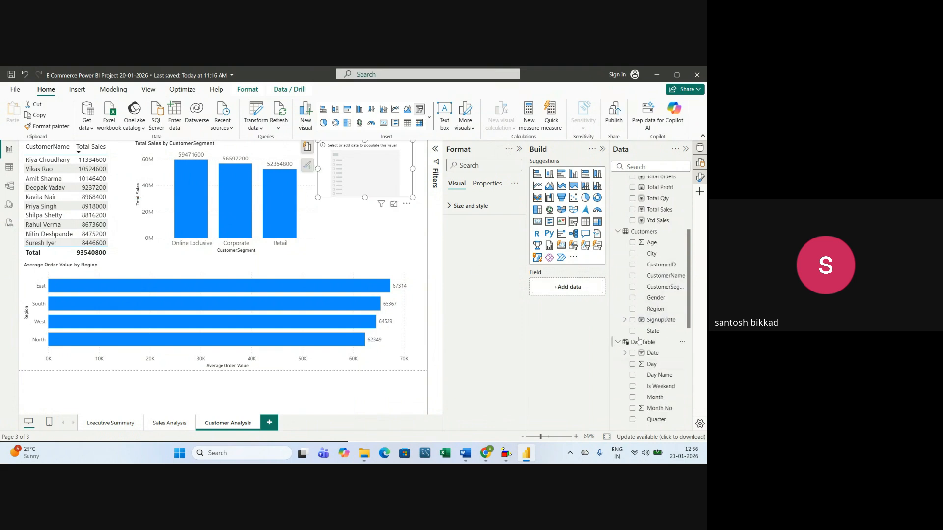
pyautogui.click(633, 309)
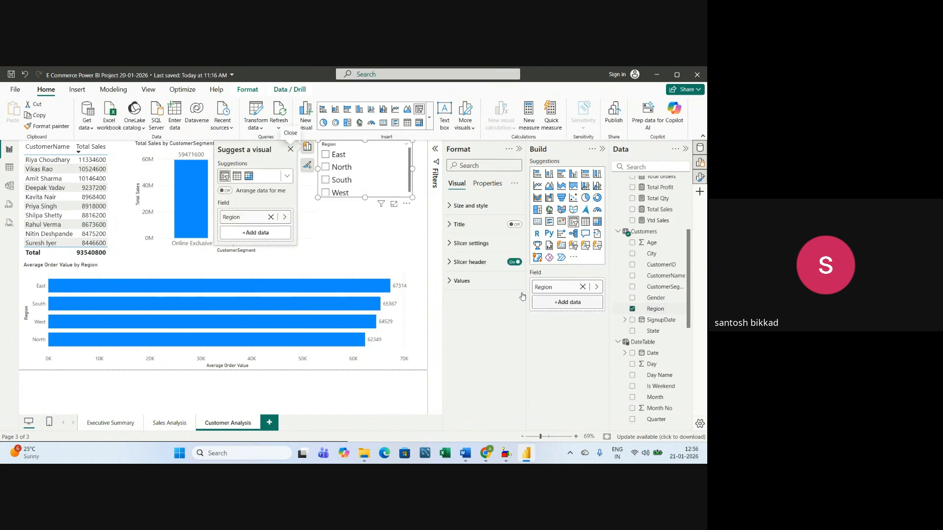
pyautogui.moveTo(365, 198); pyautogui.dragTo(366, 209)
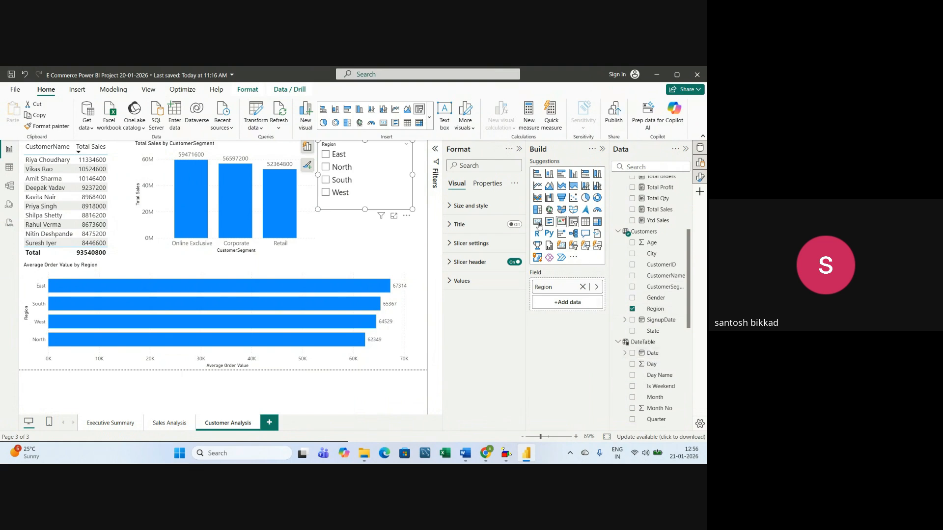
# Add a second slicer for the DateTable year field below the Region slicer, and collapse the side panes
pyautogui.click(351, 229)
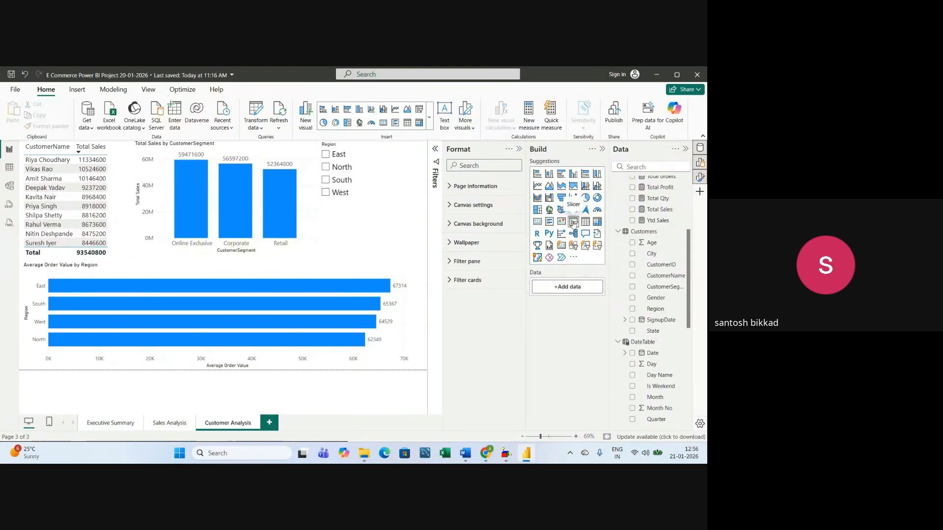
pyautogui.click(574, 222)
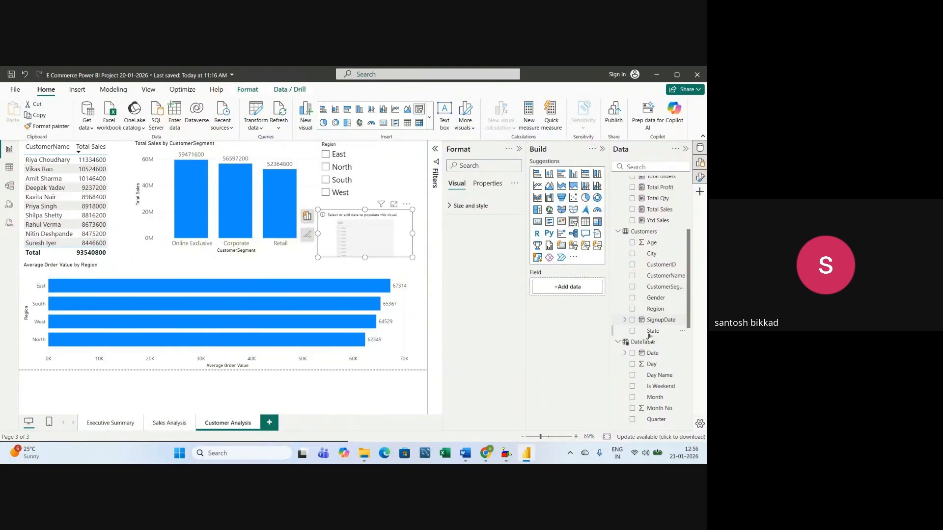
pyautogui.scroll(-3, 655, 359)
pyautogui.scroll(-1, 643, 207)
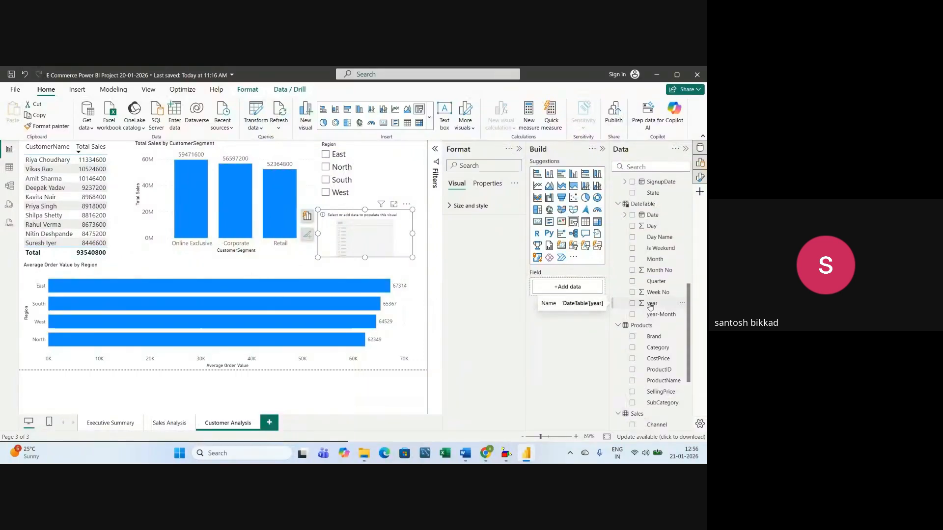
pyautogui.click(633, 304)
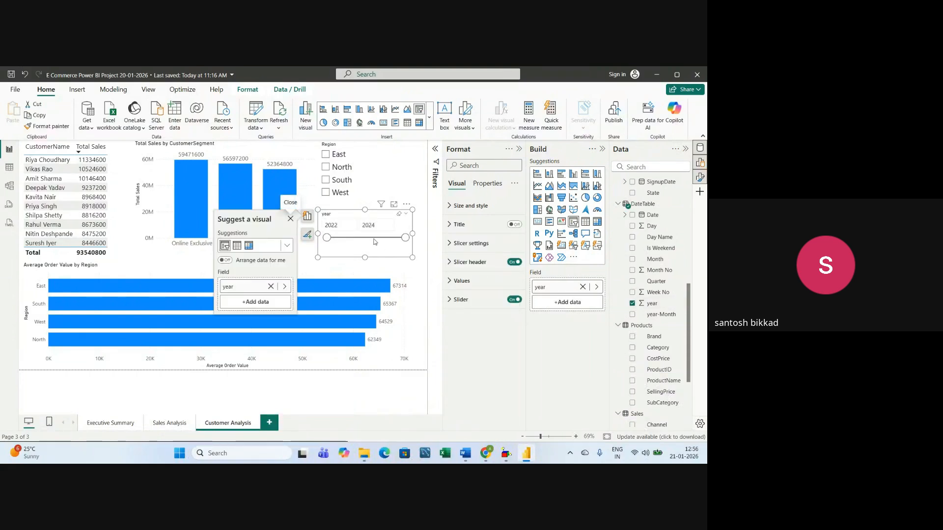
pyautogui.click(520, 149)
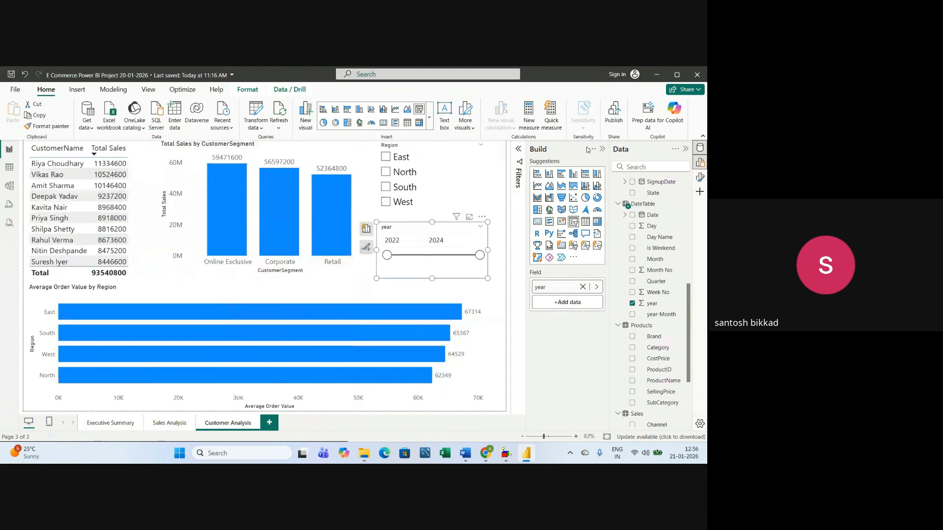
pyautogui.click(603, 150)
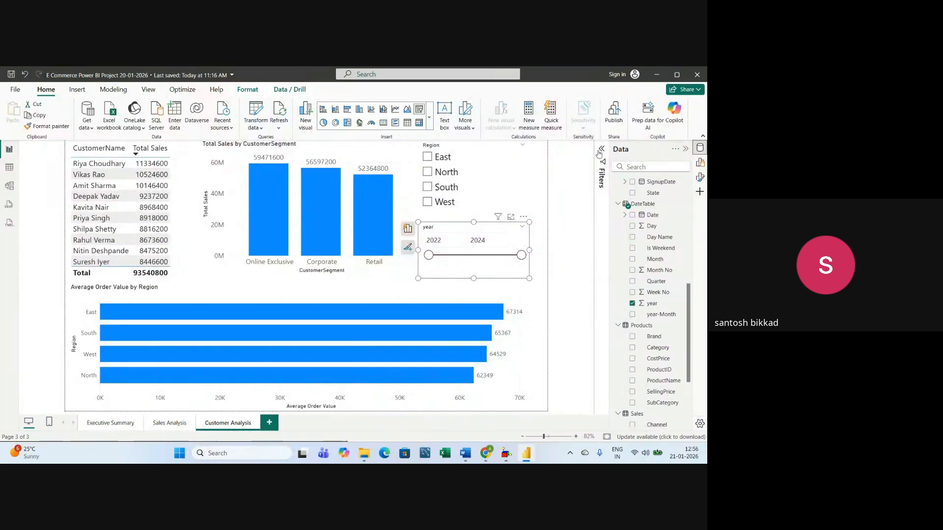
pyautogui.click(684, 150)
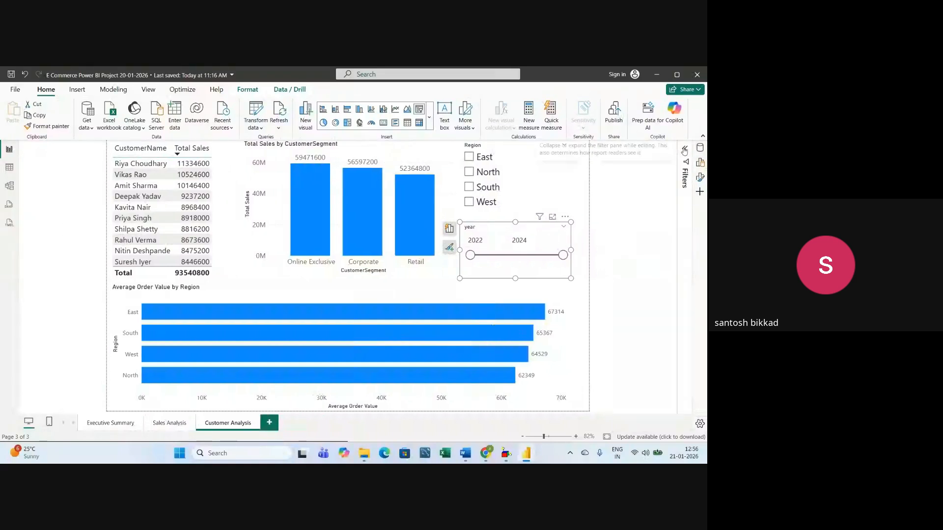
pyautogui.click(642, 253)
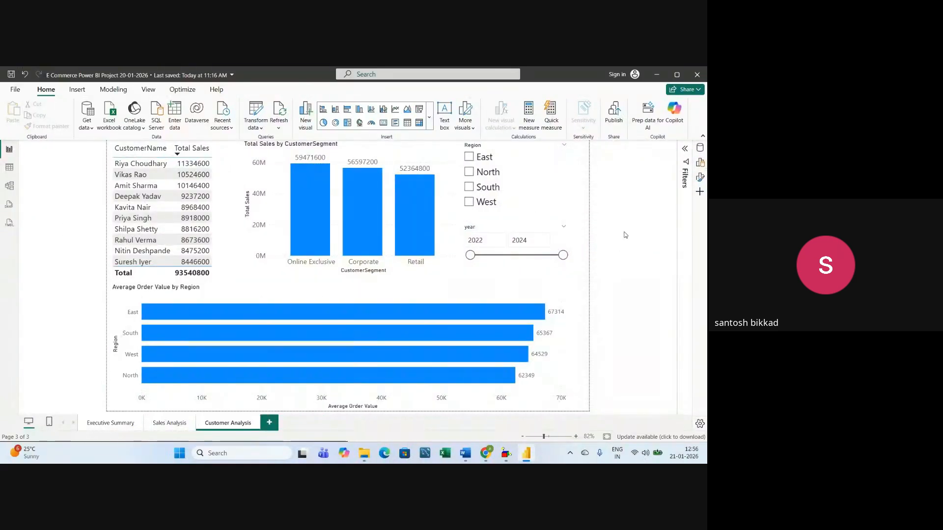
# Test the slicers by filtering the page to East, switching to South, and limiting the year range to 2022–2023
pyautogui.click(470, 159)
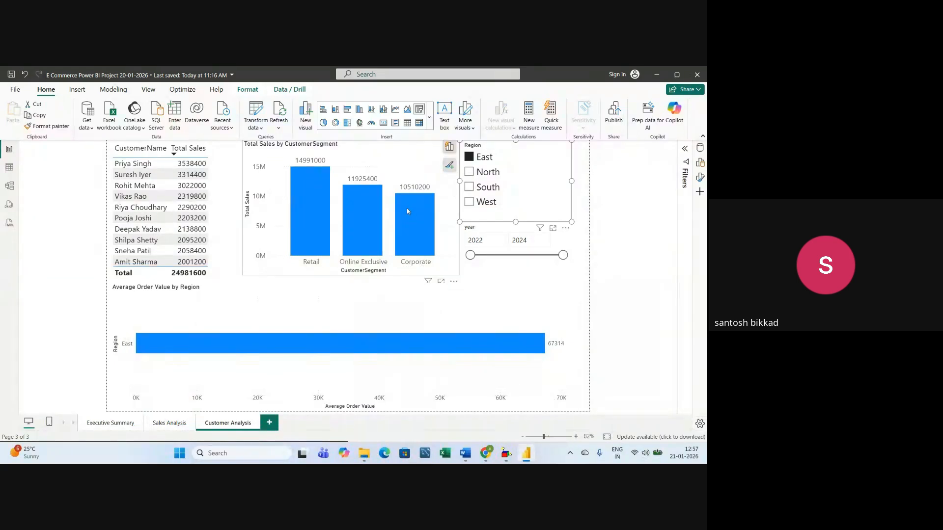
pyautogui.click(469, 187)
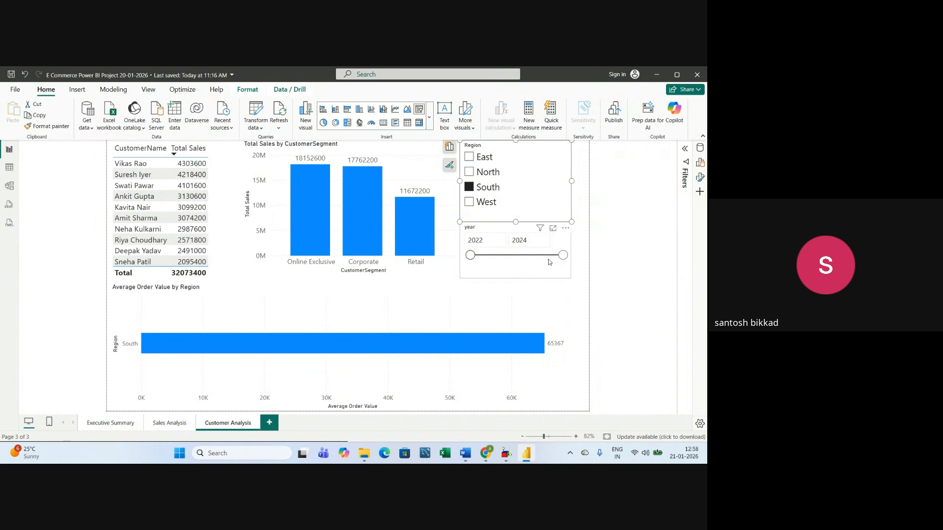
pyautogui.moveTo(563, 256); pyautogui.dragTo(532, 260)
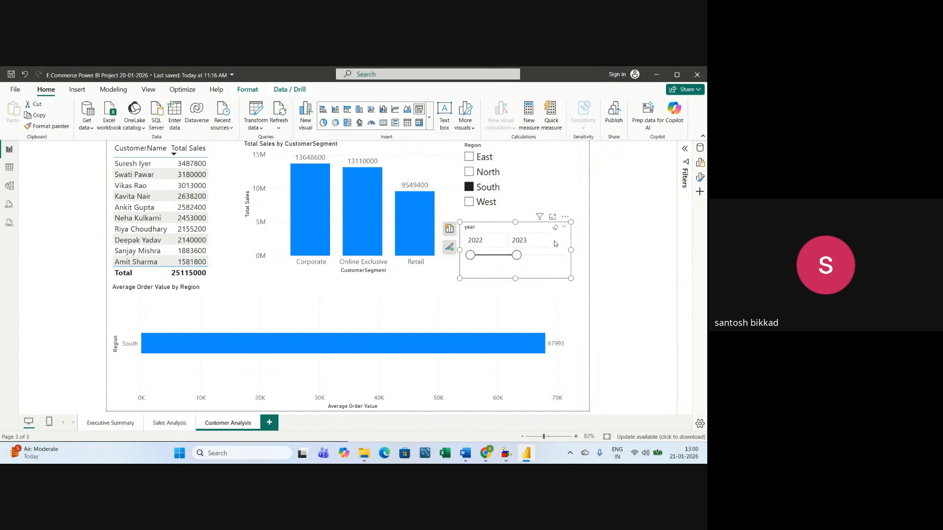
# Clear the selections in the year and Region slicers and deselect the visuals
pyautogui.click(555, 228)
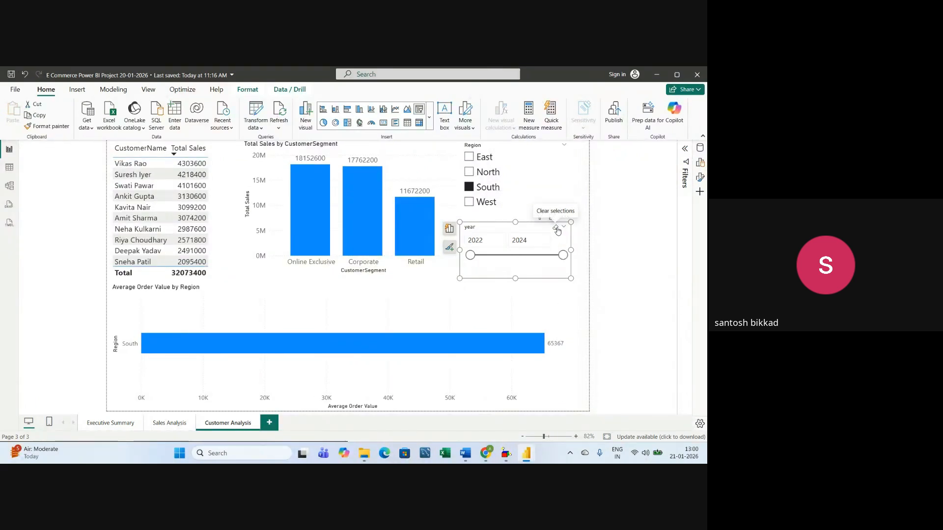
pyautogui.click(556, 147)
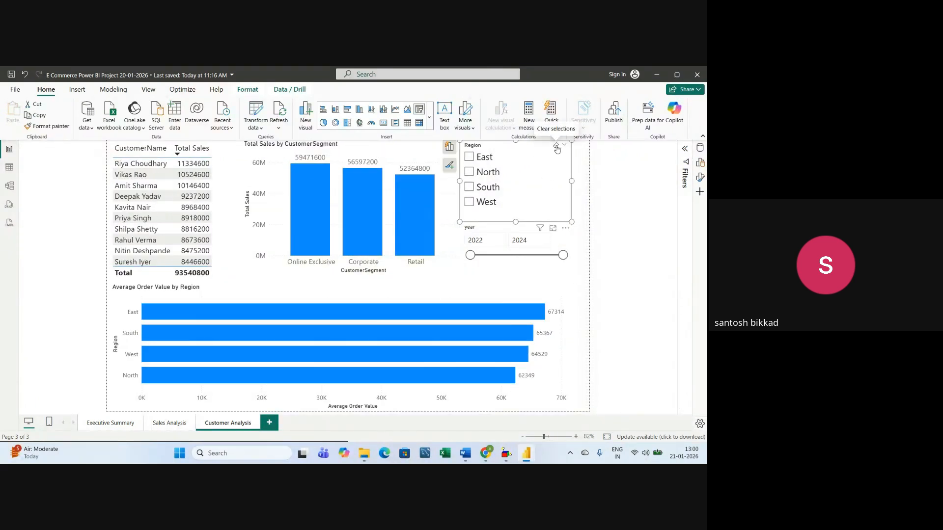
pyautogui.click(652, 258)
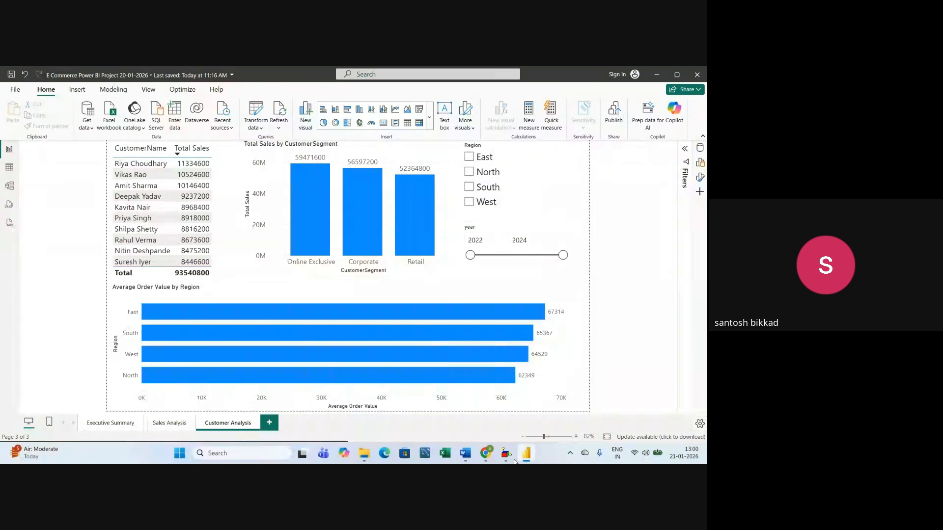
# Switch to the Google Meet call in the browser and stop the meeting recording
pyautogui.moveTo(485, 453)
pyautogui.click(428, 418)
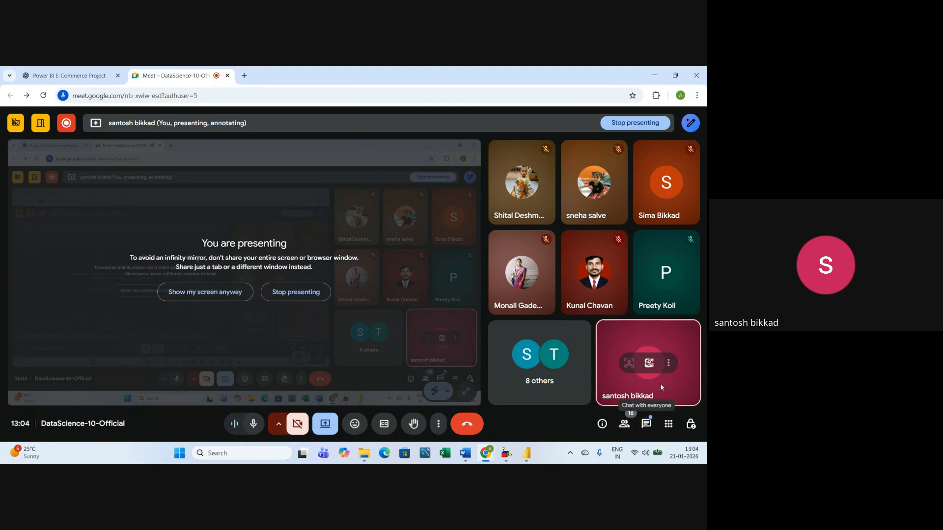
pyautogui.click(440, 425)
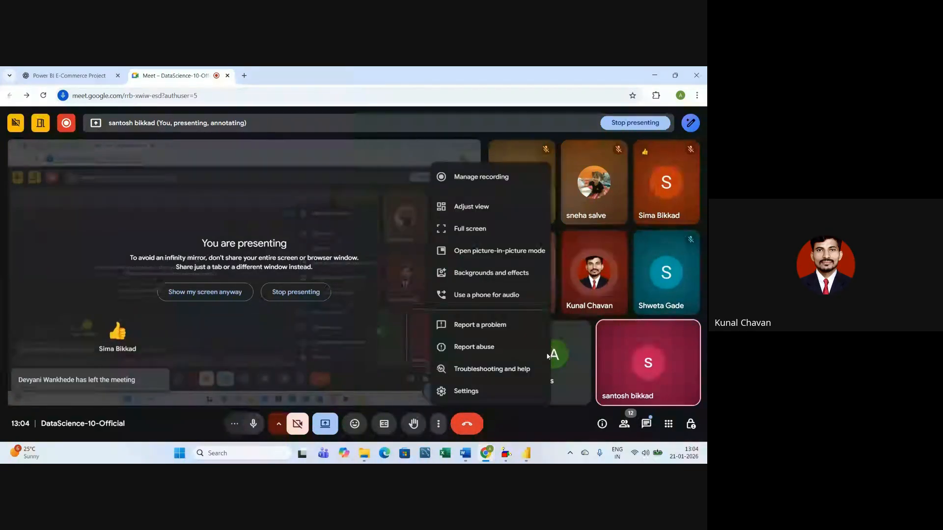
pyautogui.click(474, 178)
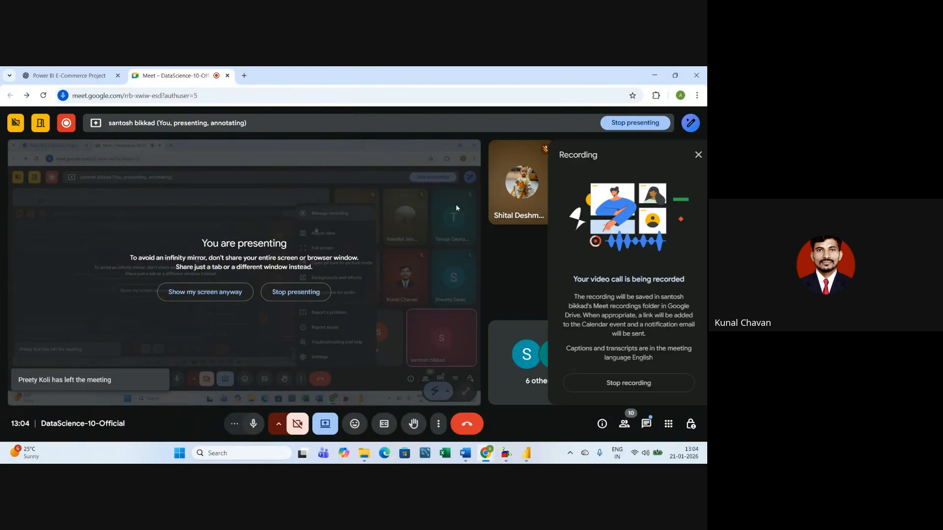
pyautogui.click(600, 385)
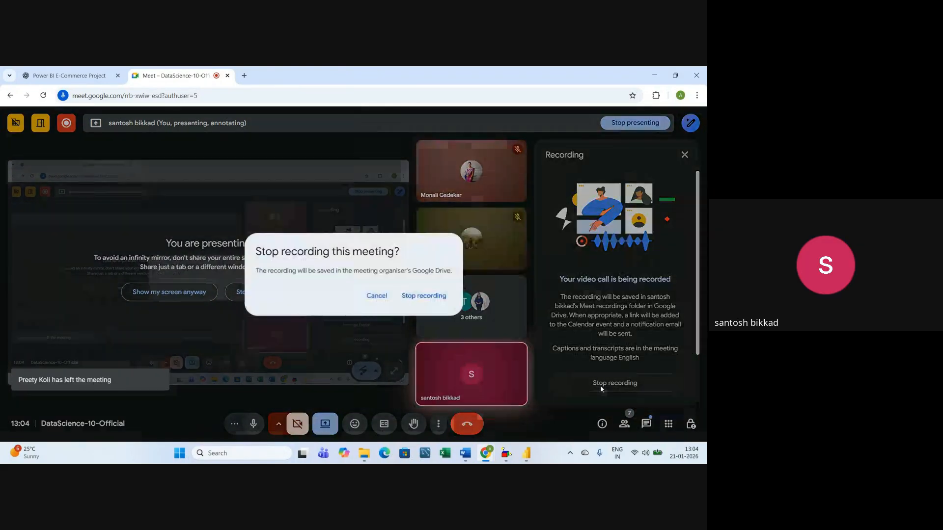